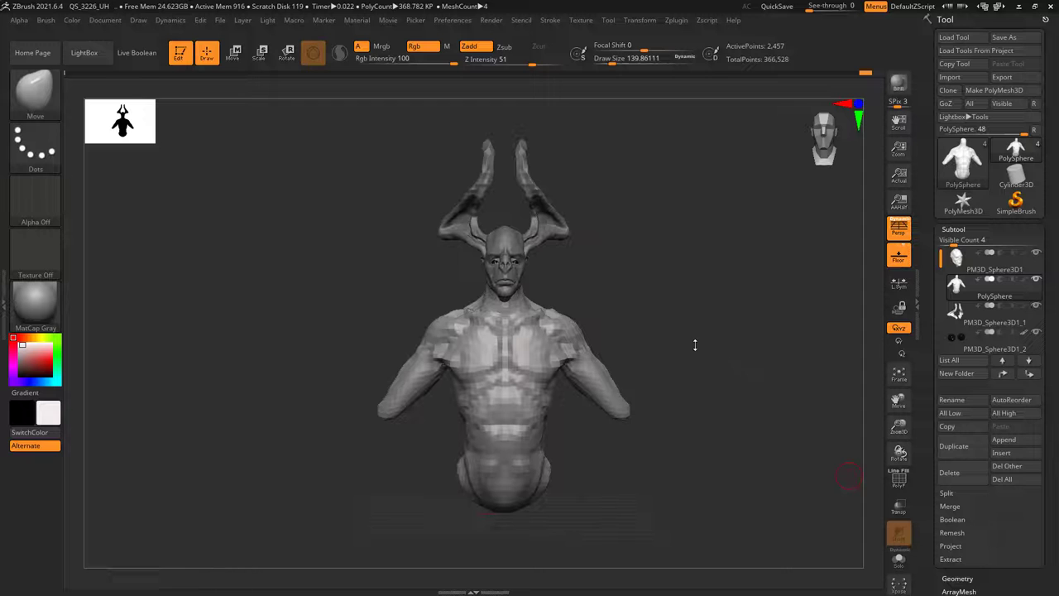
- Make the demon's head the active subtool and isolate it with Solo
left_click_drag(689, 337, 678, 332)
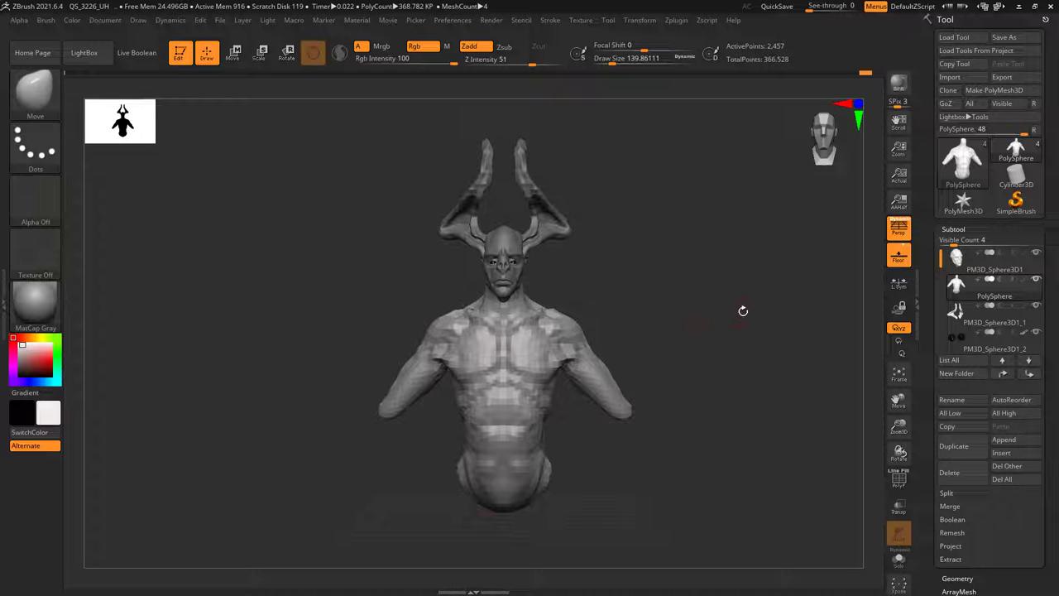
left_click_drag(714, 291, 672, 279)
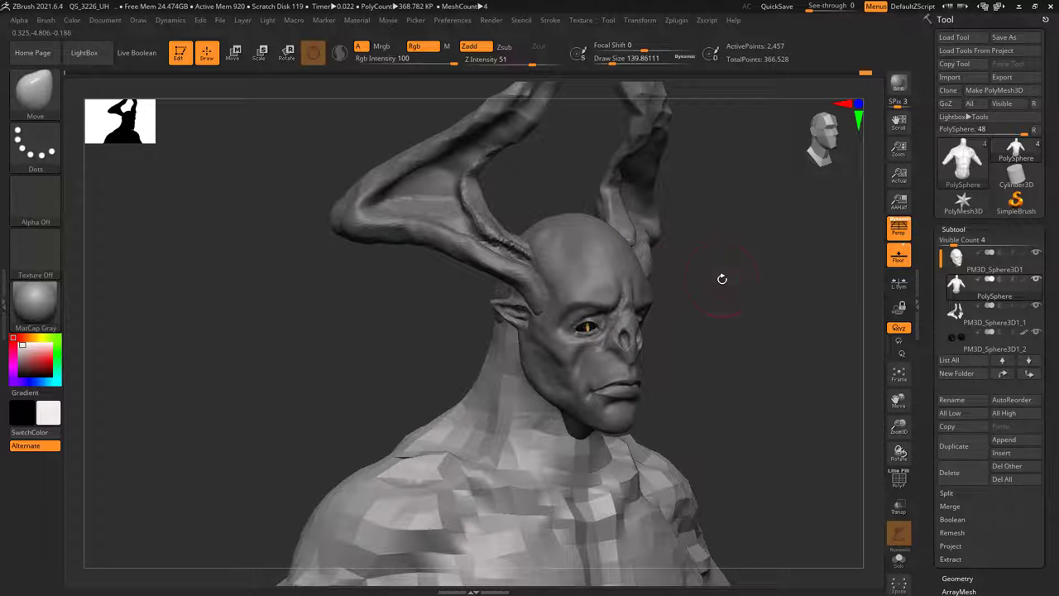
mouse_move(722, 279)
left_mouse_down()
mouse_move(719, 267)
mouse_move(688, 314)
mouse_move(716, 347)
mouse_move(675, 336)
mouse_move(750, 345)
mouse_move(698, 294)
left_mouse_up()
key("space")
left_click_drag(631, 284, 652, 288)
left_click(555, 262, "alt")
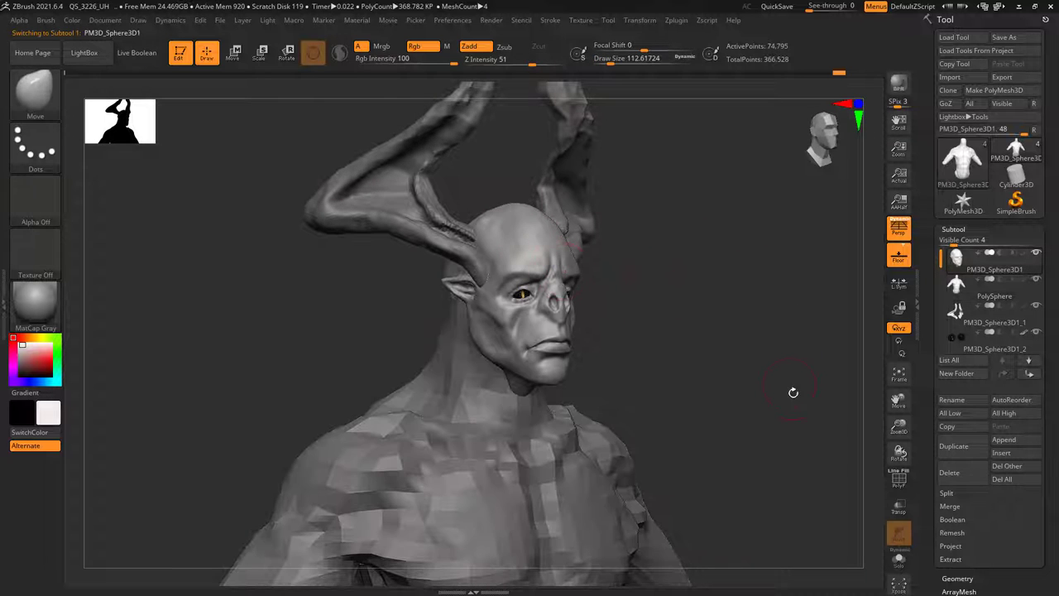
left_click(899, 565)
left_click_drag(709, 428, 751, 449)
right_click_drag(659, 312, 688, 397, "ctrl")
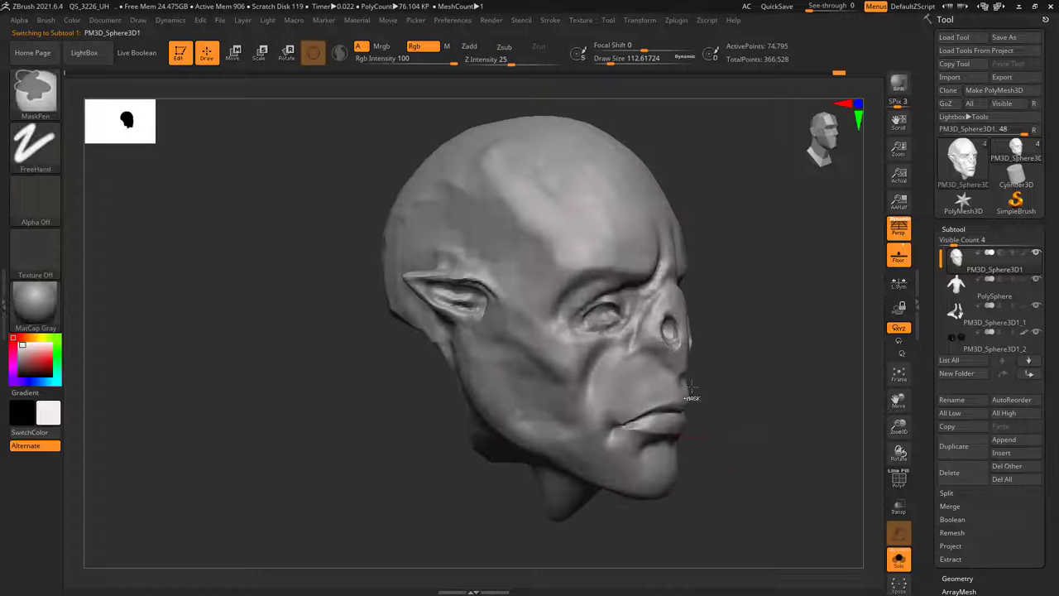
- Set the Move brush's draw size to about 121 for working on the isolated head
key("space")
left_click_drag(729, 354, 720, 354)
mouse_move(786, 357)
left_mouse_down()
mouse_move(643, 354)
mouse_move(728, 353)
left_mouse_up()
key("space")
right_click_drag(726, 369, 702, 345, "ctrl")
left_click_drag(712, 358, 704, 382, "alt")
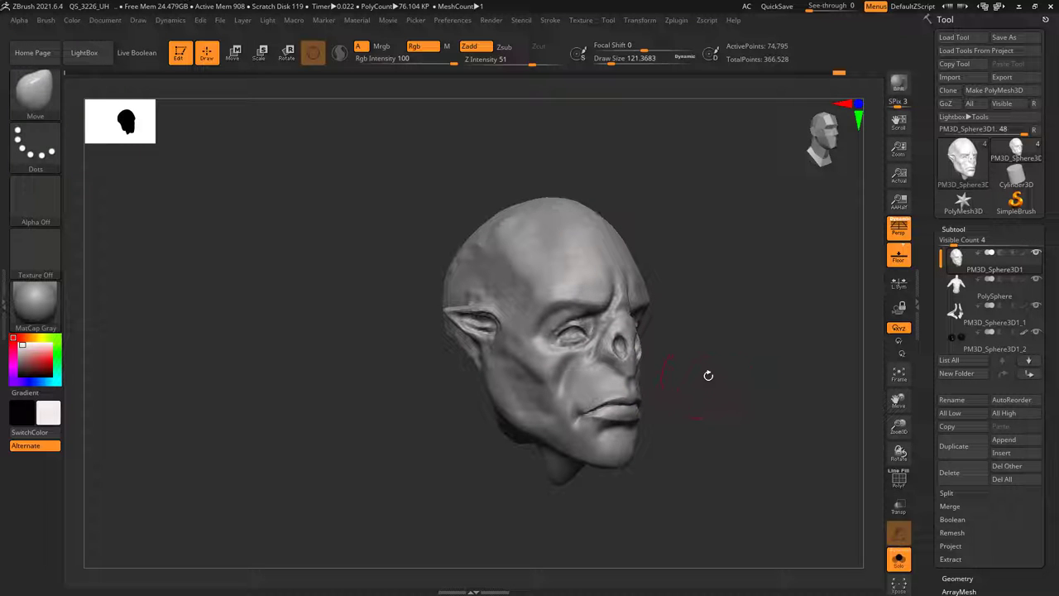
left_click_drag(706, 375, 674, 374)
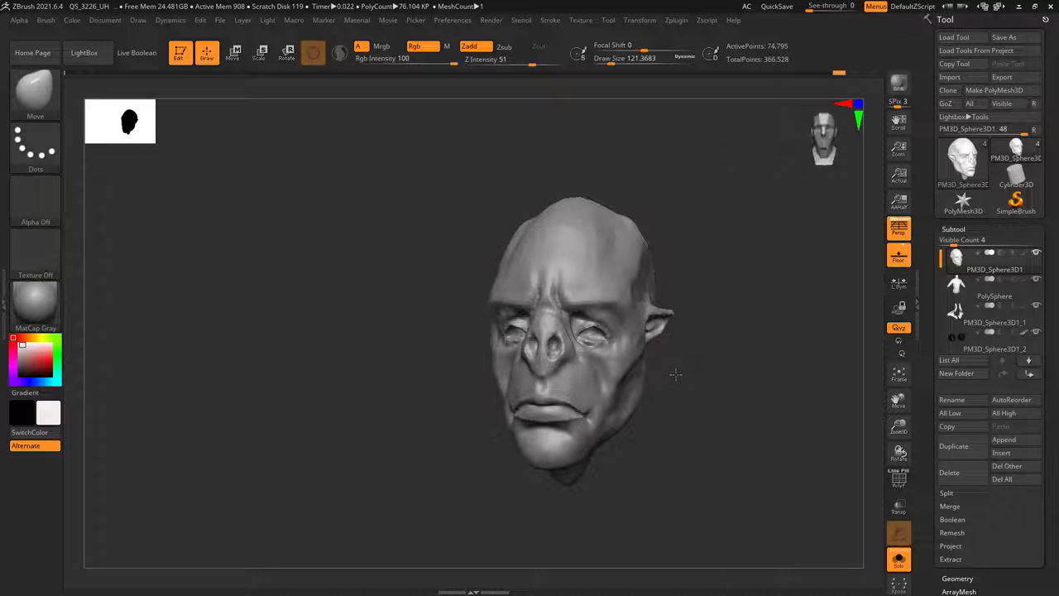
- Smooth away the large nostril hollows on the nose at a draw size of about 61
mouse_move(676, 378)
right_mouse_down()
mouse_move(711, 380)
mouse_move(660, 373)
right_mouse_up()
key("space")
left_click(648, 361)
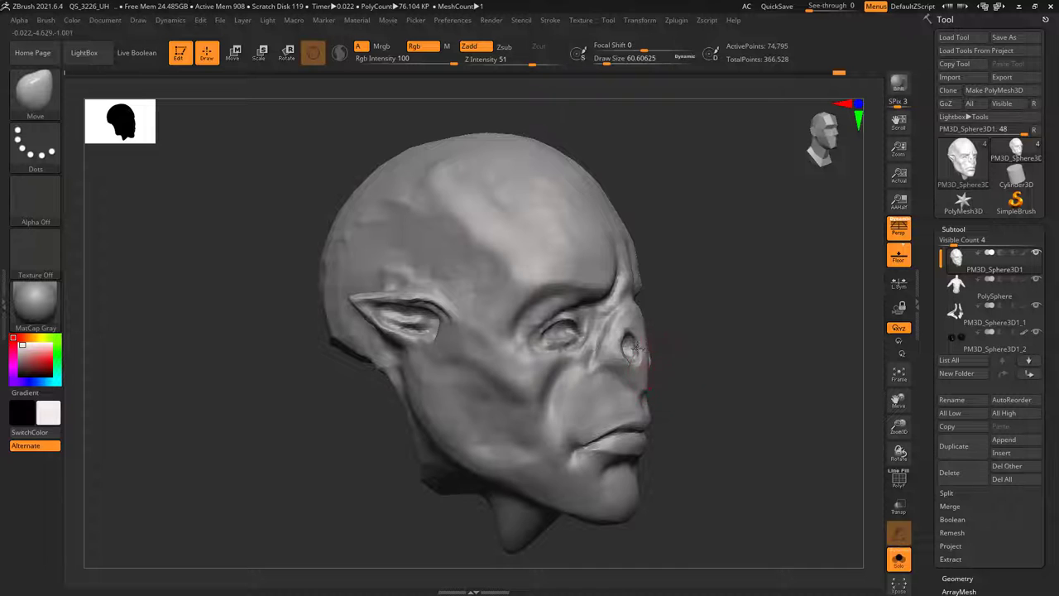
key("space")
left_click(630, 346)
left_click(41, 98)
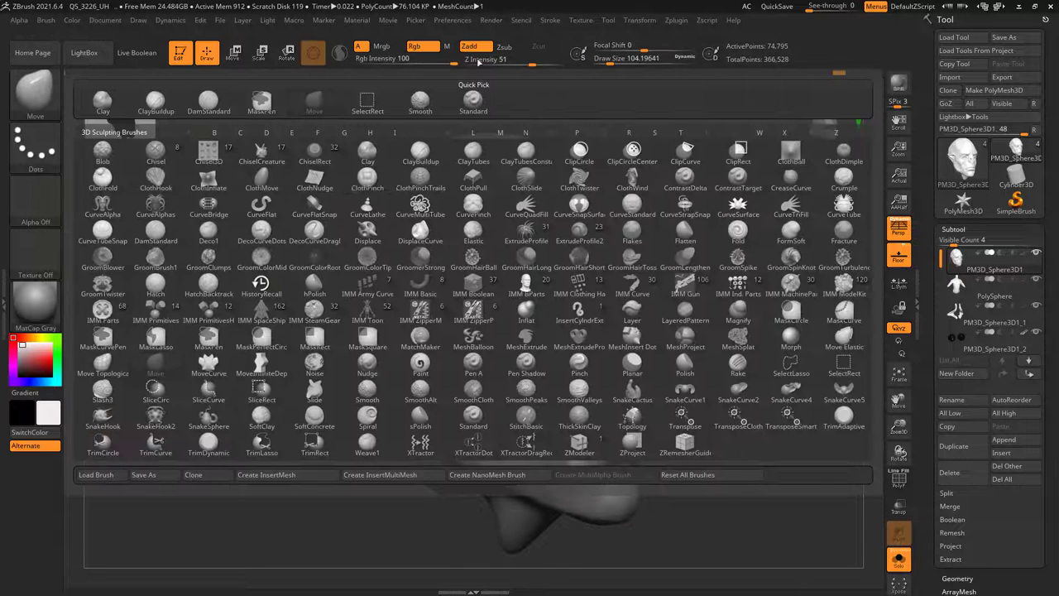
right_click_drag(593, 334, 591, 368, "ctrl")
key("space")
left_click(626, 347)
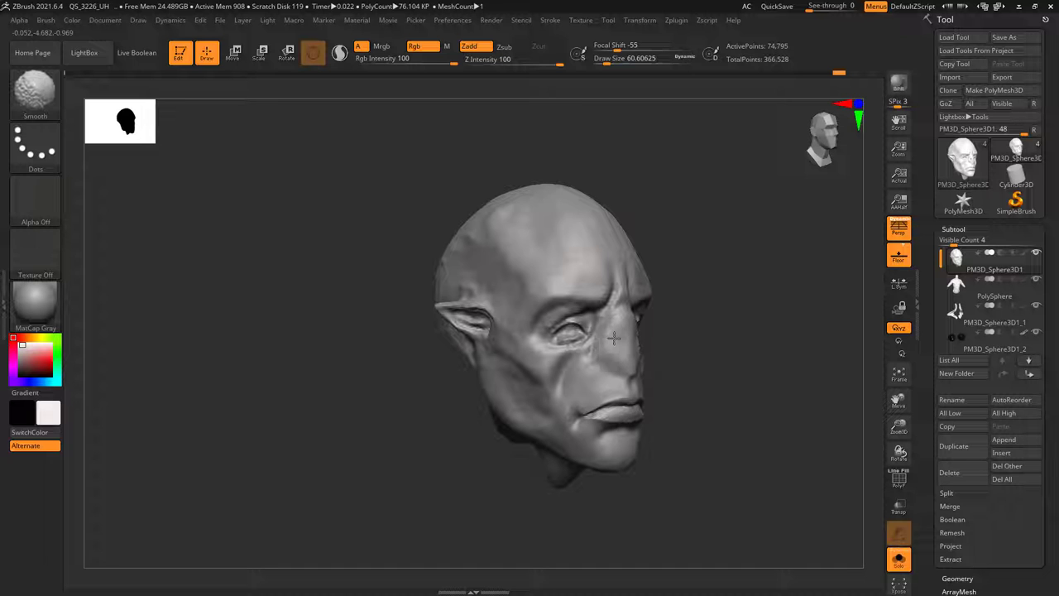
- Reshape the nose bridge in side view with the Move brush at a draw size of about 121
mouse_move(631, 348)
right_mouse_down()
mouse_move(607, 301)
mouse_move(638, 347)
right_mouse_up()
right_click_drag(638, 348, 636, 315, "ctrl")
key("space")
left_click(639, 303)
key("space")
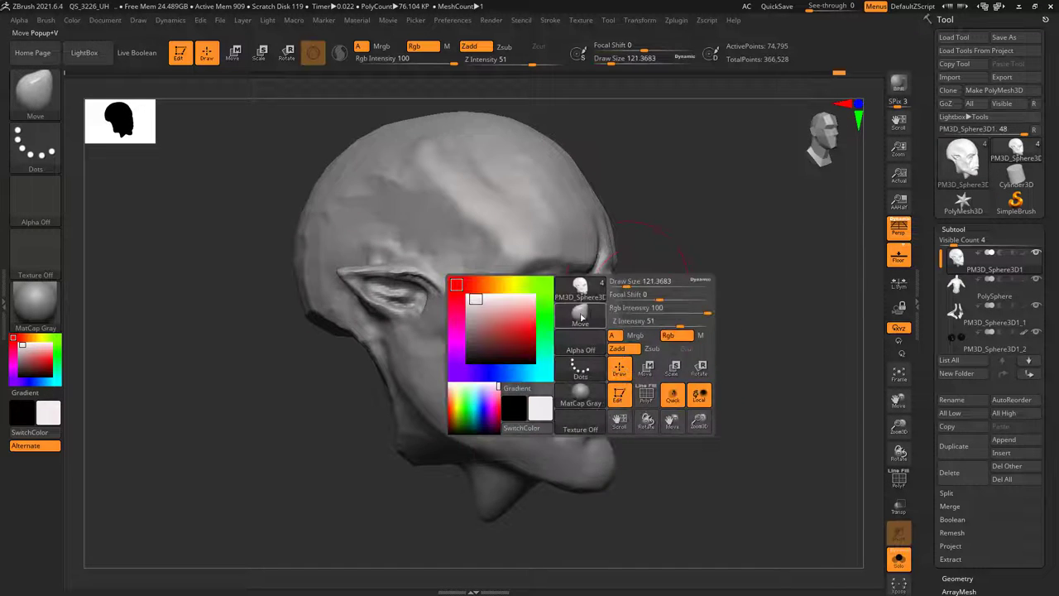
left_click(581, 317)
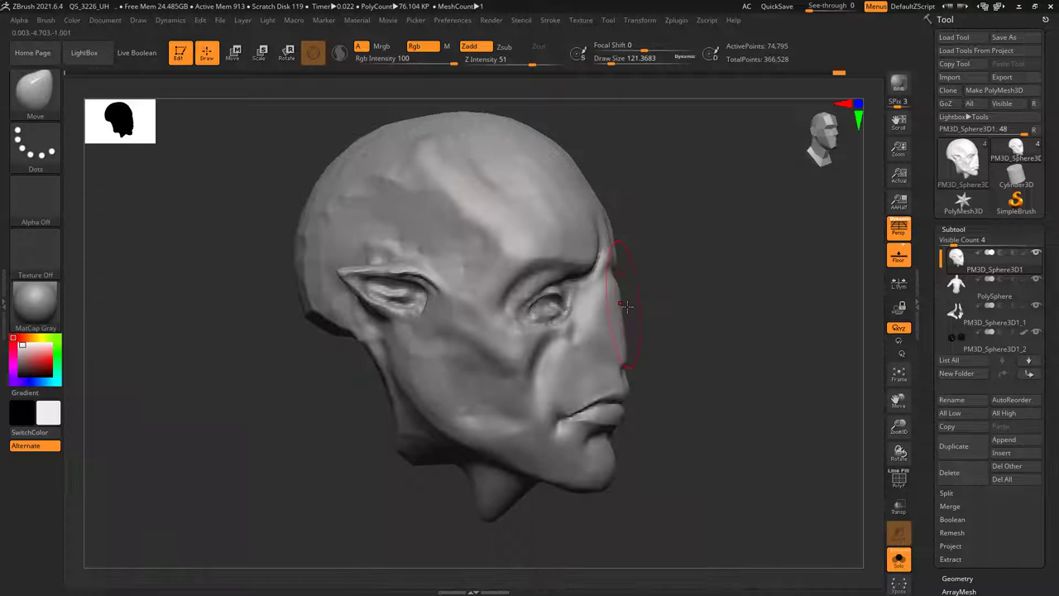
mouse_move(625, 308)
right_mouse_down()
mouse_move(662, 296)
mouse_move(626, 316)
right_mouse_up()
key("space")
left_click(647, 298)
key("space")
left_click(664, 291)
key("space")
left_click(644, 320)
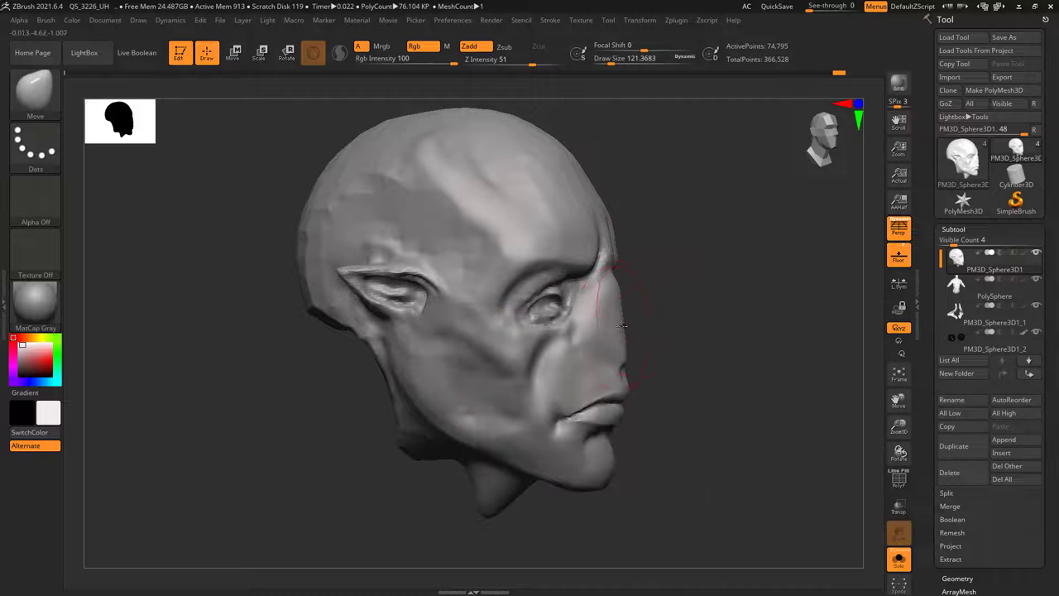
- Pull the nose forward from the face with the Move brush at a draw size of about 81
key("space")
left_click(625, 326)
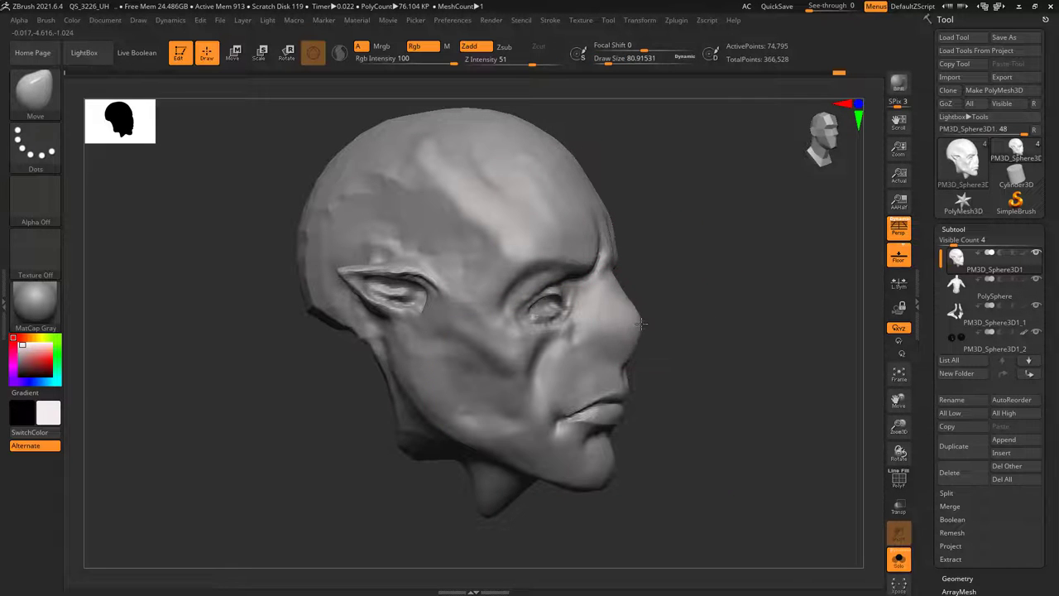
left_click_drag(645, 338, 643, 343)
right_click_drag(655, 340, 521, 332)
key("space")
left_click(626, 335)
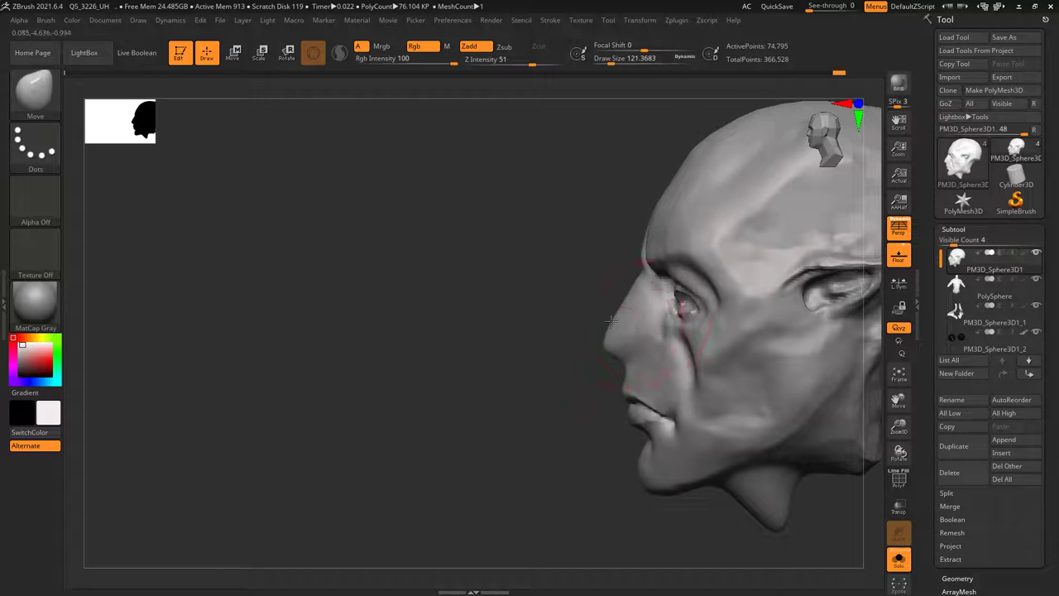
- Shape the nose into a long profile with a drooping tip from both sides, reducing the Move brush to about 49
right_click_drag(678, 308, 650, 313)
key("space")
left_click(612, 311)
left_click_drag(594, 293, 587, 292)
mouse_move(583, 289)
right_mouse_down()
mouse_move(676, 317)
mouse_move(669, 330)
right_mouse_up()
key("space")
left_click(571, 330)
mouse_move(576, 329)
right_mouse_down()
mouse_move(551, 316)
mouse_move(597, 341)
right_mouse_up()
key("space")
left_click(577, 321)
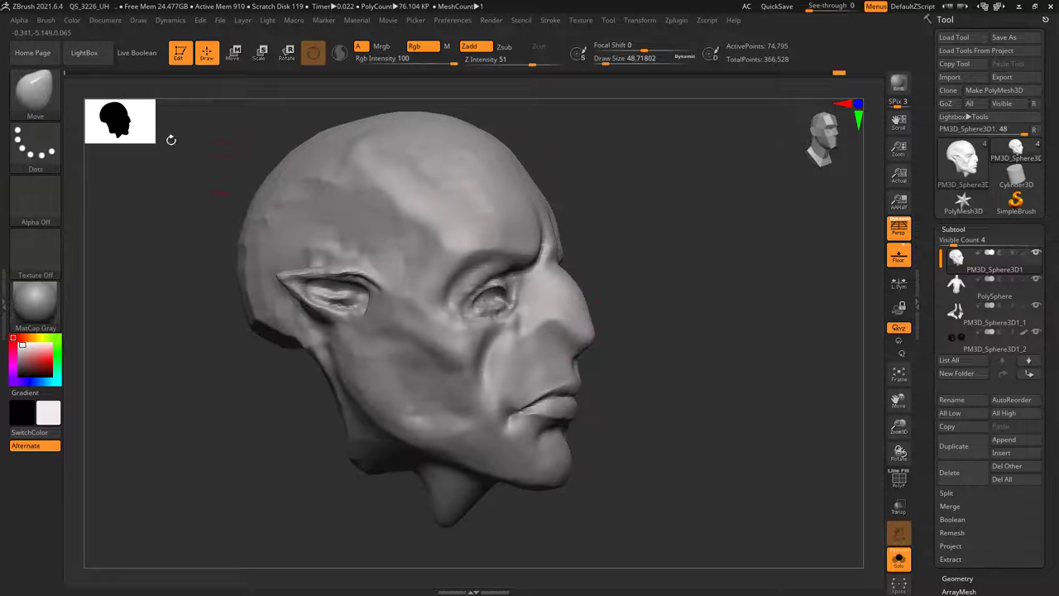
- Carve a nostril opening into the side of the nose with the Standard brush at a draw size of about 21
left_click(36, 92)
left_click(475, 106)
right_click_drag(590, 231, 542, 257)
mouse_move(543, 257)
right_mouse_down("alt")
mouse_move(560, 194)
mouse_move(556, 228)
mouse_move(584, 224)
mouse_move(549, 255)
right_mouse_up("alt")
key("space")
left_click(544, 192)
key("space")
left_click(577, 222)
key("space")
left_click(558, 255)
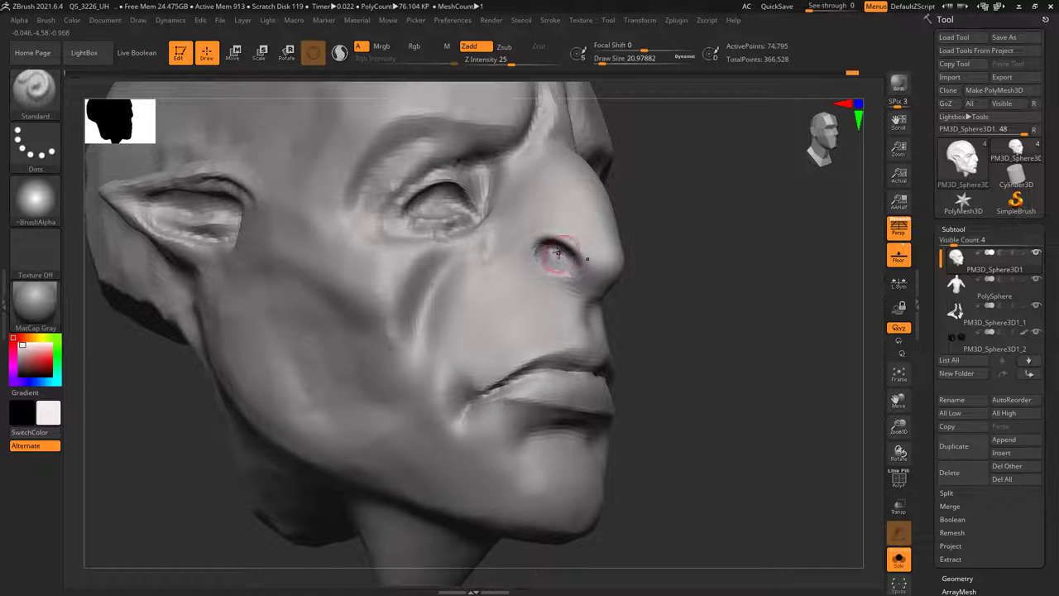
- Rework the nostrils with the Standard brush at Z Intensity 41, and undo the ridge stroke along the nose bridge
right_click_drag(557, 251, 567, 232)
right_click(567, 238)
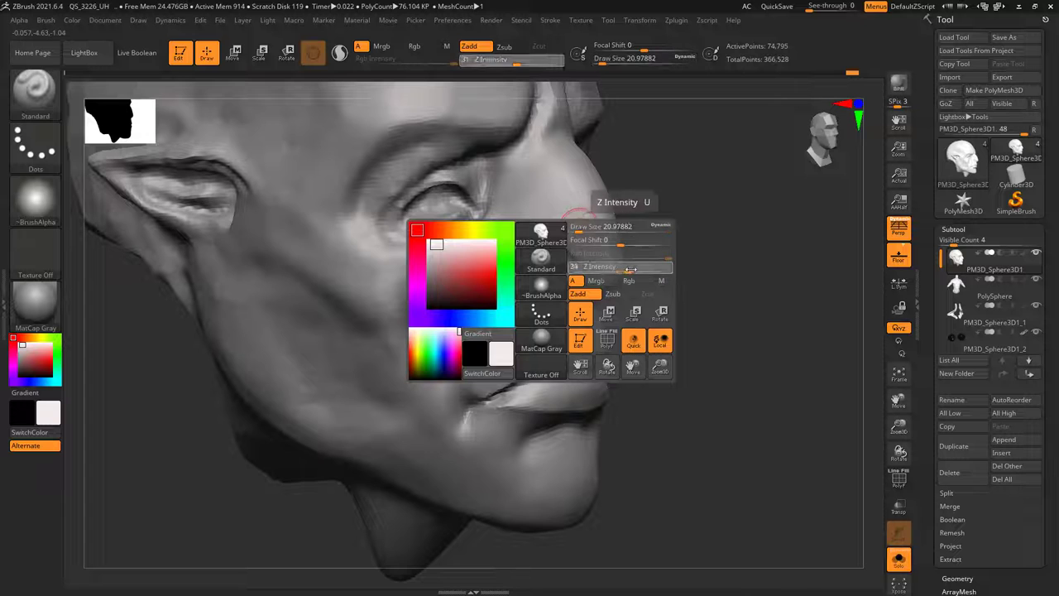
left_click_drag(630, 269, 639, 269)
mouse_move(632, 263)
right_mouse_down()
mouse_move(564, 249)
mouse_move(550, 180)
mouse_move(559, 158)
right_mouse_up()
right_click(571, 242)
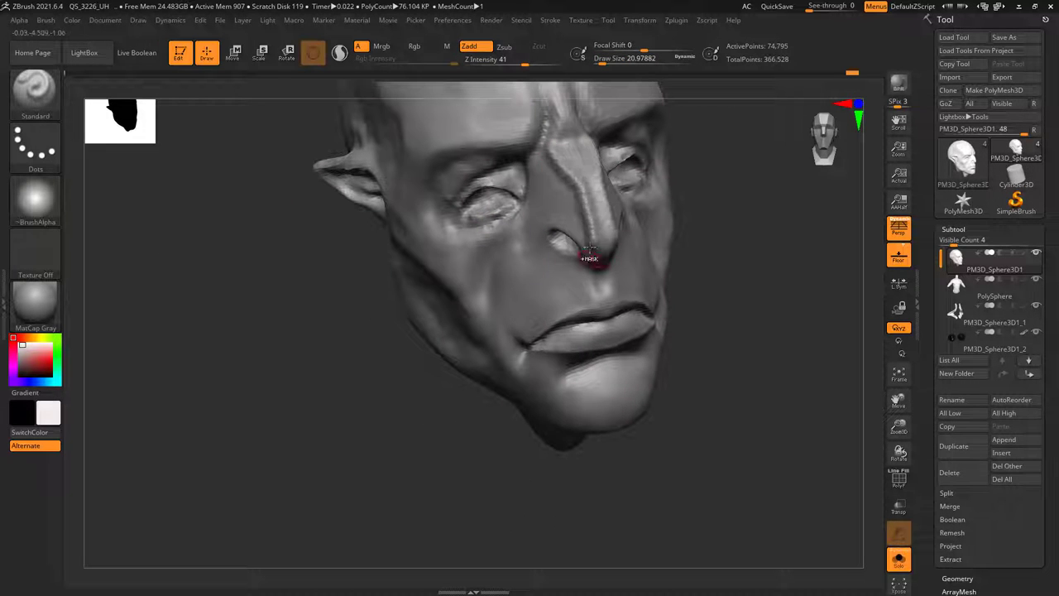
key("ctrl+z")
- Build up the nose bridge and nostril wings softly with the Standard brush at draw size about 33 and Z Intensity 12
right_click(566, 189)
left_click_drag(566, 176, 571, 176)
right_click_drag(579, 177, 571, 173)
right_click(566, 177)
left_click_drag(607, 210, 579, 210)
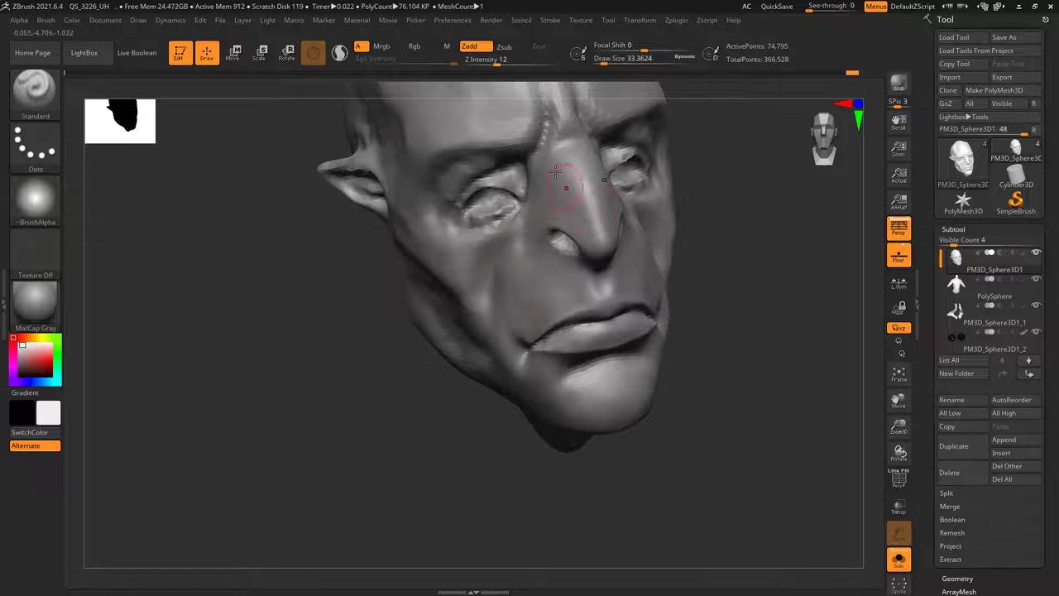
right_click_drag(554, 172, 552, 158)
mouse_move(571, 200)
right_mouse_down()
mouse_move(590, 229)
mouse_move(607, 231)
right_mouse_up()
right_click_drag(582, 268, 571, 258)
mouse_move(549, 216)
right_mouse_down()
mouse_move(562, 188)
mouse_move(550, 166)
mouse_move(579, 199)
right_mouse_up()
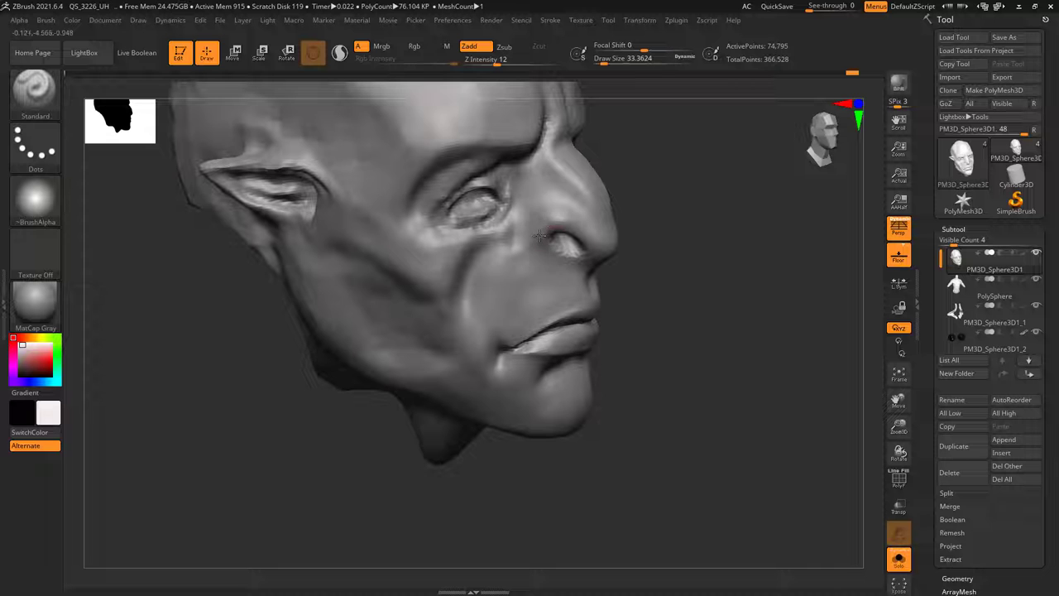
left_click_drag(542, 226, 546, 241)
- Turn off Solo to show the horns, eyes and body around the head again
mouse_move(549, 256)
right_mouse_down()
mouse_move(552, 239)
mouse_move(513, 279)
mouse_move(524, 251)
mouse_move(576, 250)
mouse_move(562, 220)
mouse_move(611, 281)
right_mouse_up()
right_click_drag(611, 282, 597, 326, "ctrl")
mouse_move(597, 326)
right_mouse_down()
mouse_move(634, 287)
mouse_move(685, 396)
right_mouse_up()
right_click_drag(685, 395, 690, 357, "ctrl")
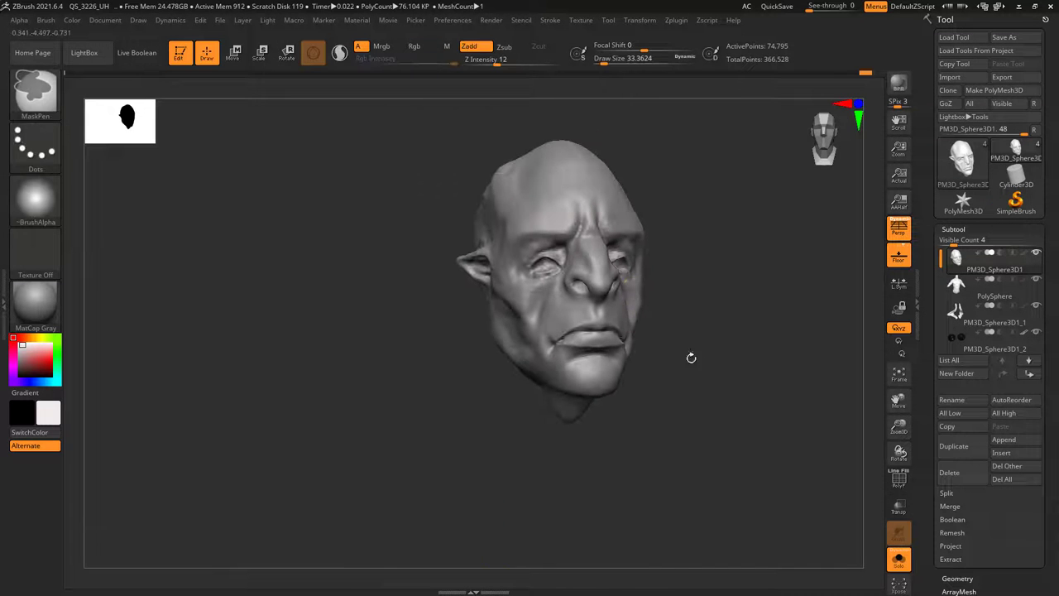
left_click(899, 566)
right_click_drag(682, 405, 618, 273)
right_click_drag(619, 273, 616, 305, "ctrl")
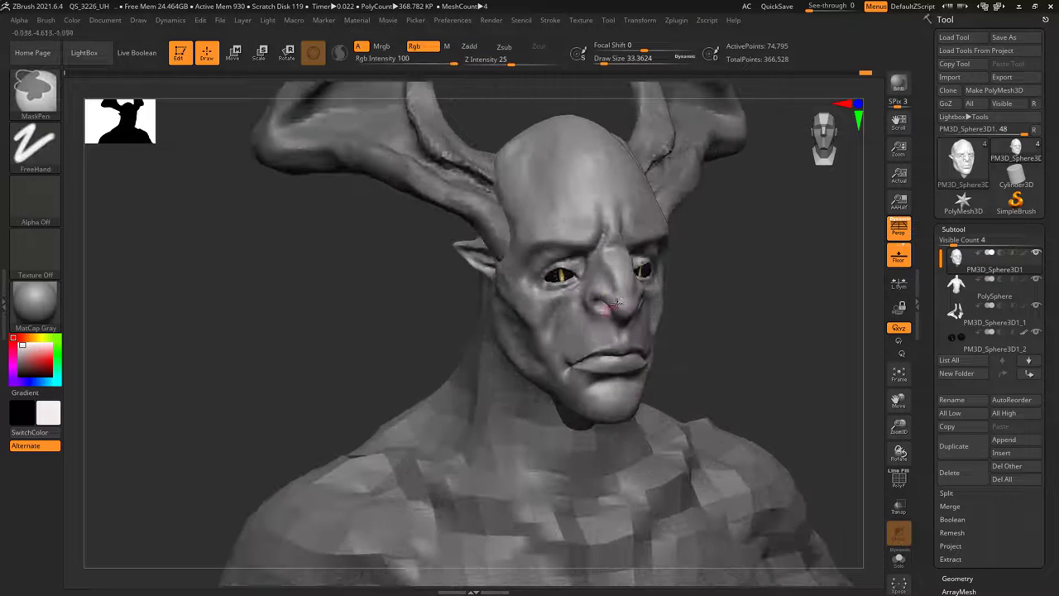
- Adjust the nose from the front with the Move brush at a draw size of about 67
right_click(615, 304)
key("b")
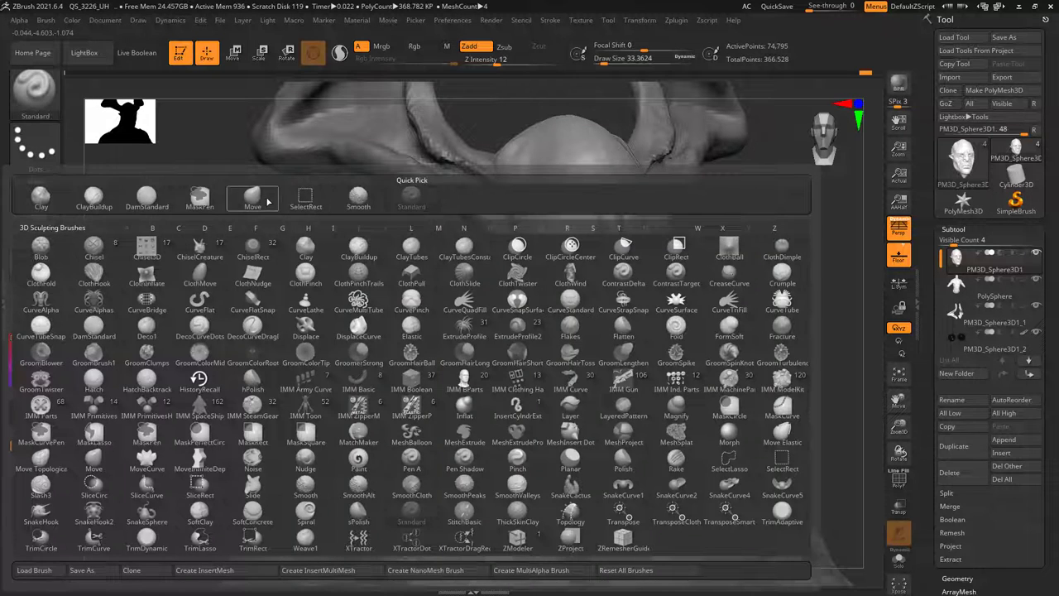
left_click(267, 201)
right_click_drag(542, 318, 504, 326)
right_click(503, 327)
left_click_drag(537, 258, 542, 259)
right_click_drag(536, 281, 527, 327, "ctrl")
right_click(527, 328)
left_click_drag(572, 259, 565, 268)
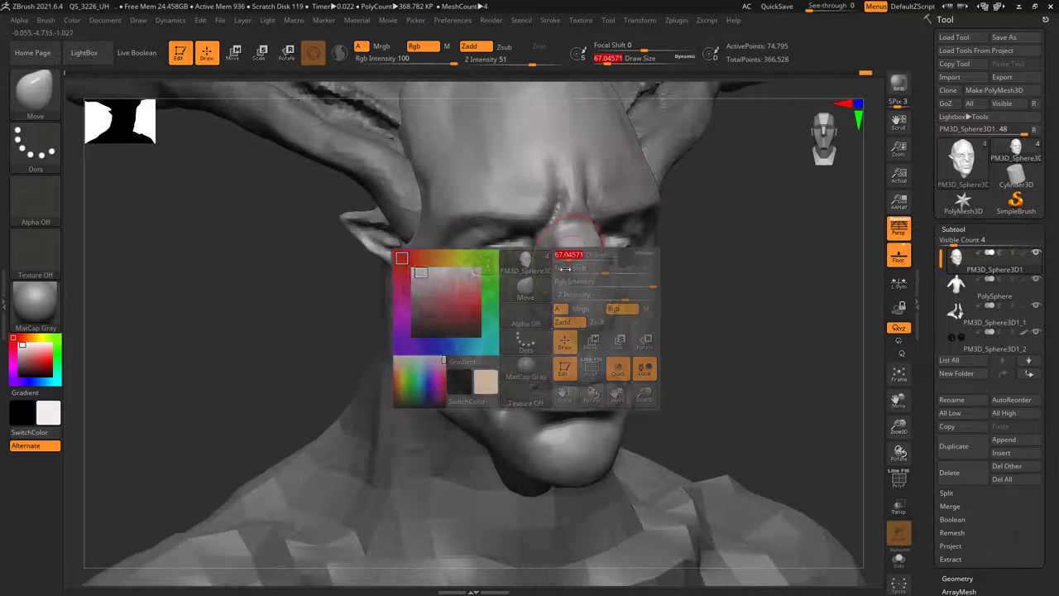
- Refine the sides of the nose and the nostrils with the Move brush at draw sizes of about 81 and 61
mouse_move(564, 277)
right_mouse_down("ctrl")
mouse_move(548, 264)
mouse_move(560, 286)
mouse_move(520, 347)
right_mouse_up("ctrl")
right_click(520, 347)
left_click_drag(558, 274, 559, 272)
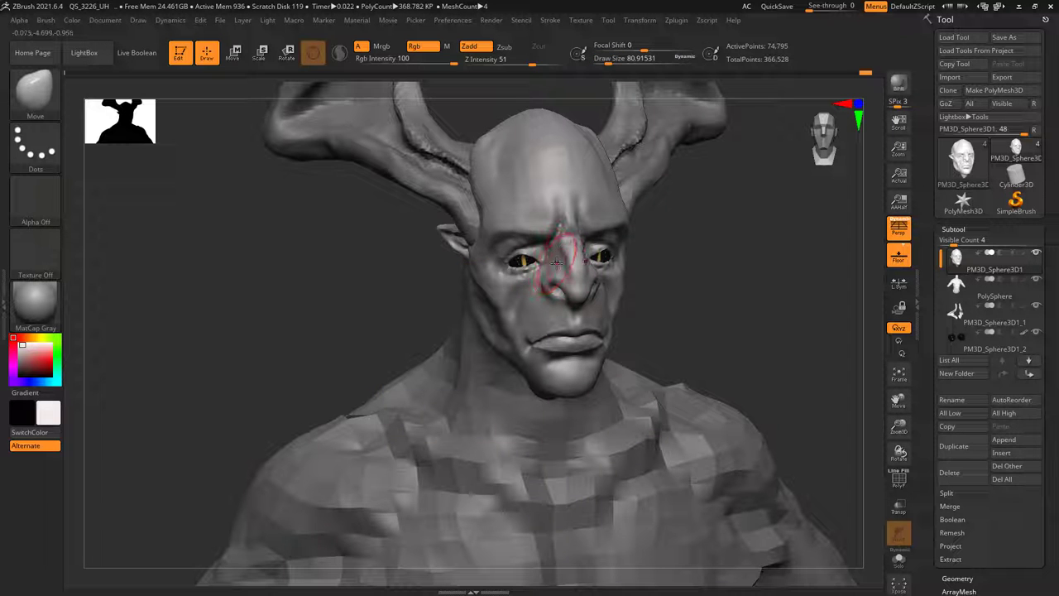
right_click_drag(560, 273, 519, 340)
right_click(519, 340)
left_click_drag(559, 272, 555, 273)
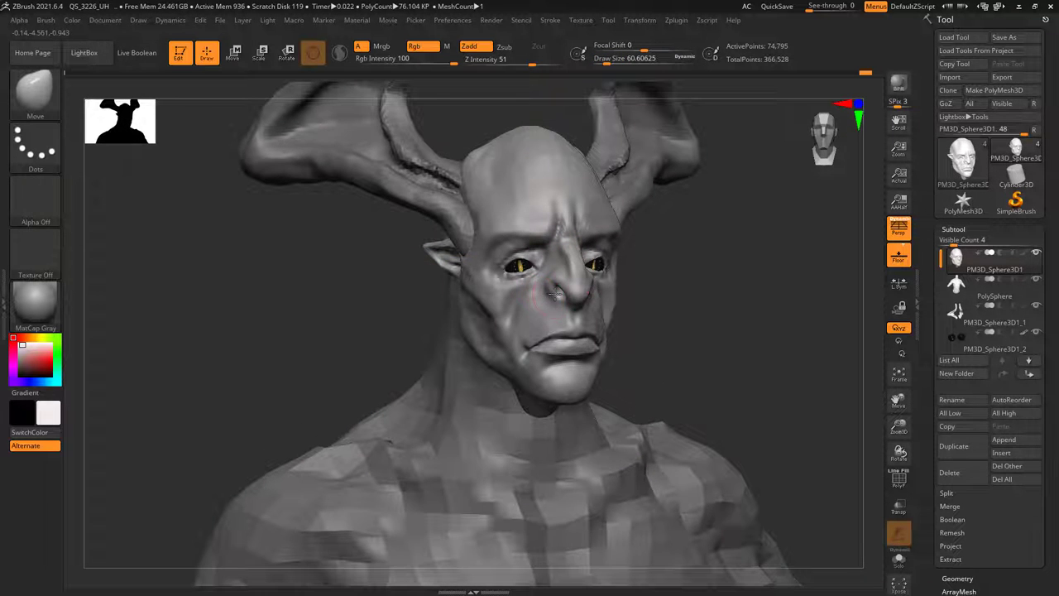
- Refine the nose bridge's profile below the brow with the Move brush at draw sizes of about 74, 14 and 54
mouse_move(570, 292)
right_mouse_down()
mouse_move(546, 282)
mouse_move(596, 273)
mouse_move(530, 359)
mouse_move(556, 278)
mouse_move(542, 275)
mouse_move(580, 268)
right_mouse_up()
right_click(530, 359)
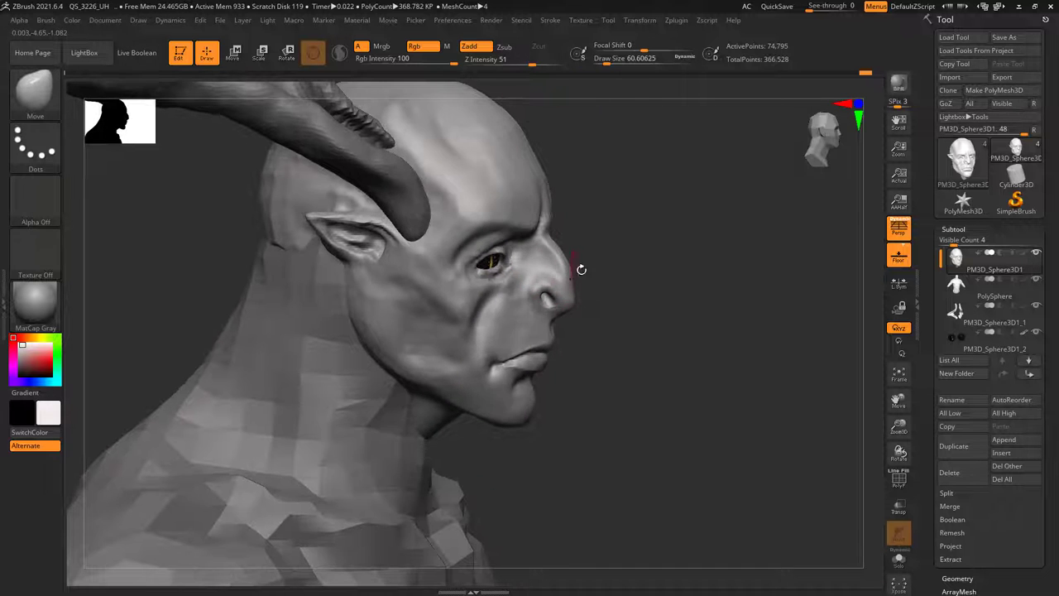
right_click(580, 262)
key("space")
left_click_drag(563, 261, 564, 263)
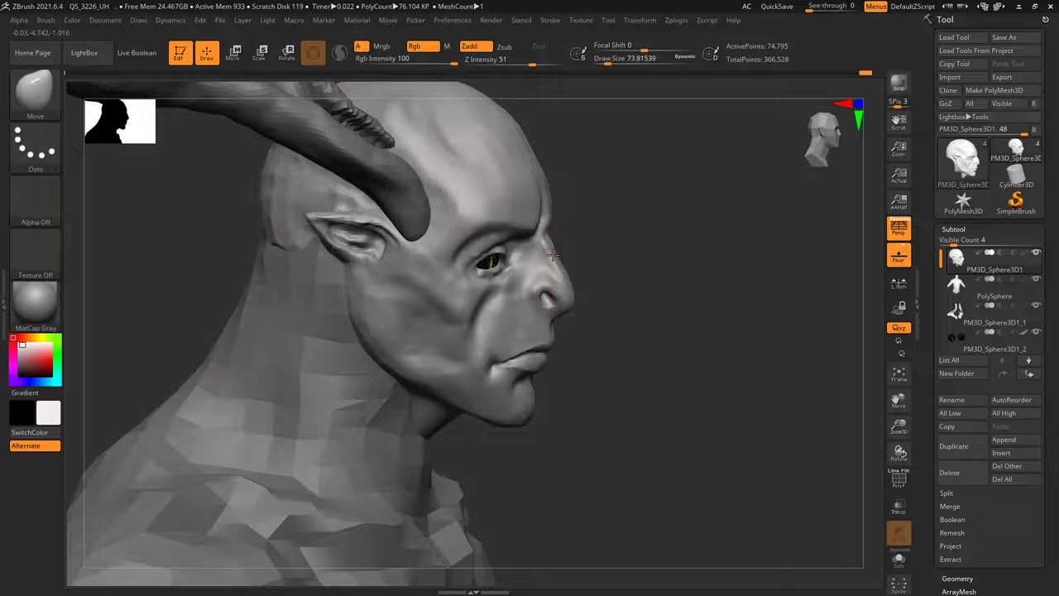
right_click_drag(551, 255, 553, 237, "ctrl")
key("space")
left_click_drag(557, 235, 554, 234)
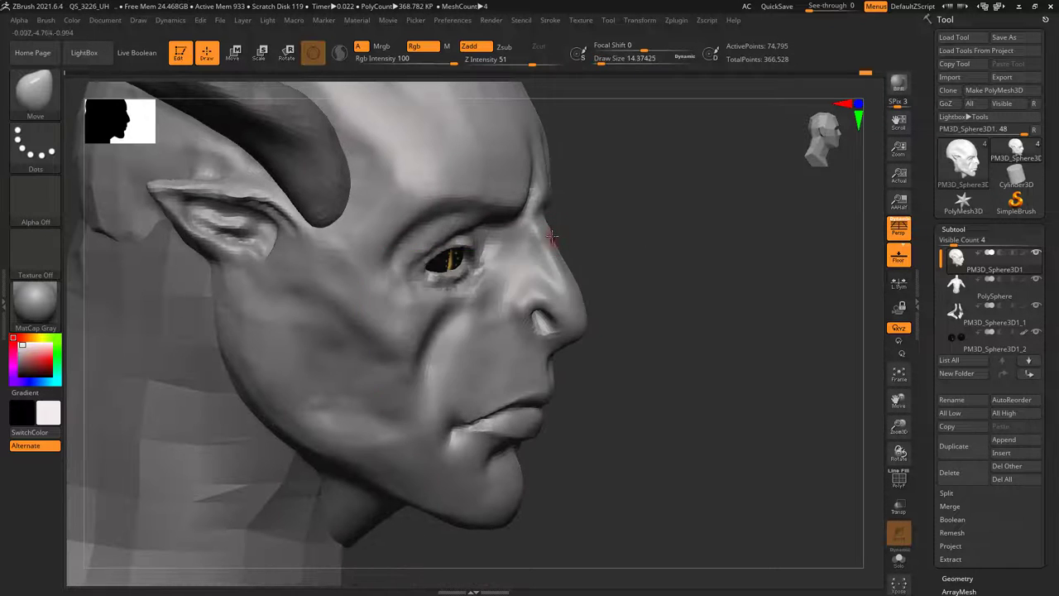
key("space")
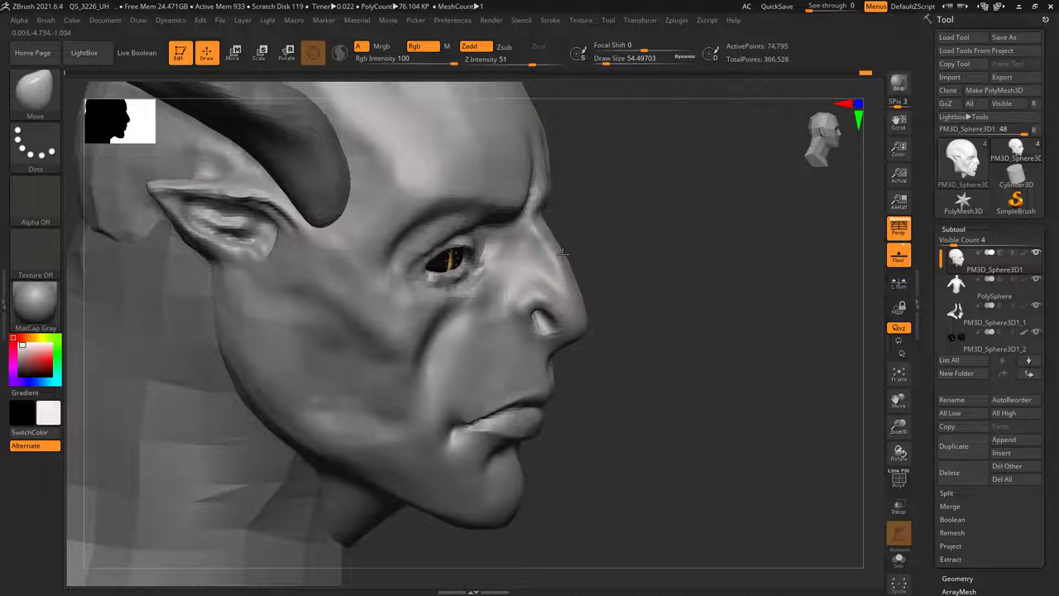
mouse_move(579, 263)
right_mouse_down()
mouse_move(539, 288)
mouse_move(555, 248)
mouse_move(585, 296)
mouse_move(539, 302)
mouse_move(592, 299)
mouse_move(548, 331)
right_mouse_up()
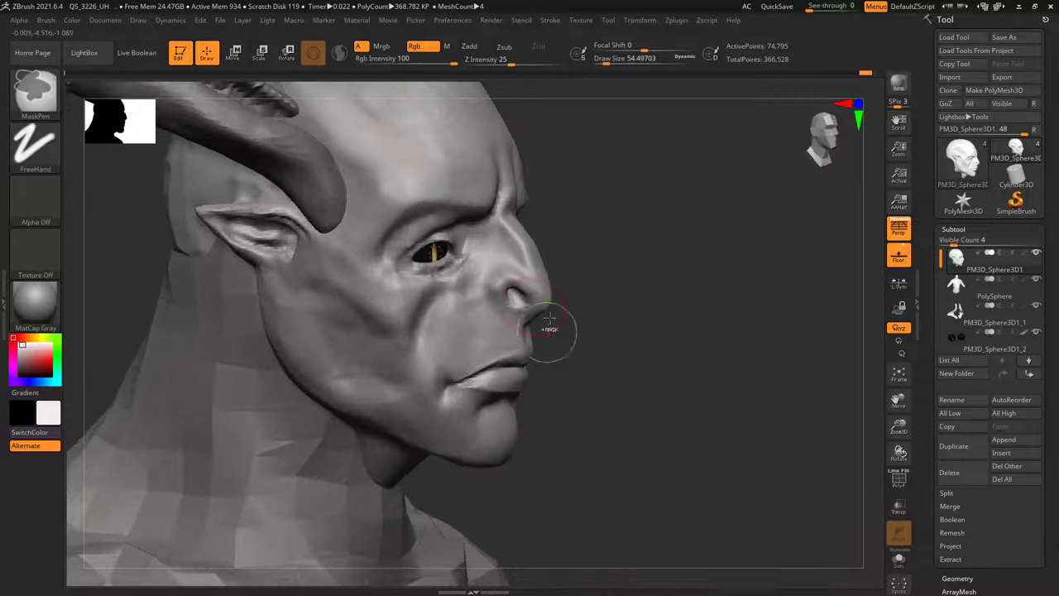
- Adjust the nose tip and overall nose profile with the Move brush, enlarging it to a draw size of about 88
key("space")
left_click_drag(524, 279, 517, 279)
mouse_move(520, 281)
right_mouse_down("ctrl")
mouse_move(518, 312)
mouse_move(501, 289)
mouse_move(408, 328)
mouse_move(454, 312)
mouse_move(562, 326)
mouse_move(561, 357)
mouse_move(543, 321)
right_mouse_up("ctrl")
key("space")
mouse_move(543, 319)
left_mouse_down()
mouse_move(554, 319)
mouse_move(538, 310)
left_mouse_up()
key("space")
right_click(559, 322)
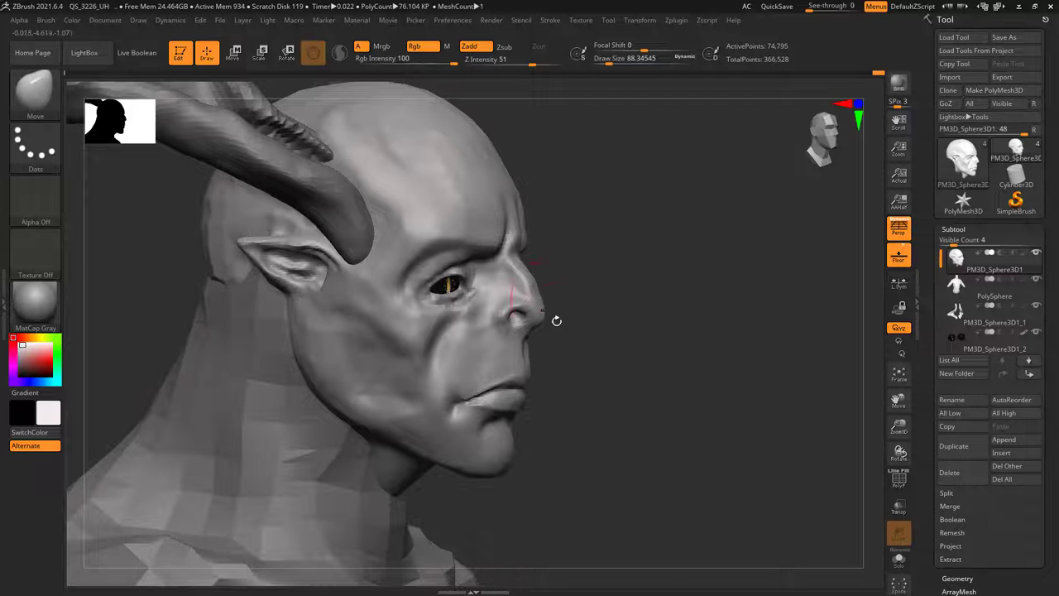
right_click_drag(556, 321, 571, 283)
right_click_drag(505, 285, 558, 292)
mouse_move(421, 312)
right_mouse_down("alt")
mouse_move(613, 308)
mouse_move(502, 315)
right_mouse_up("alt")
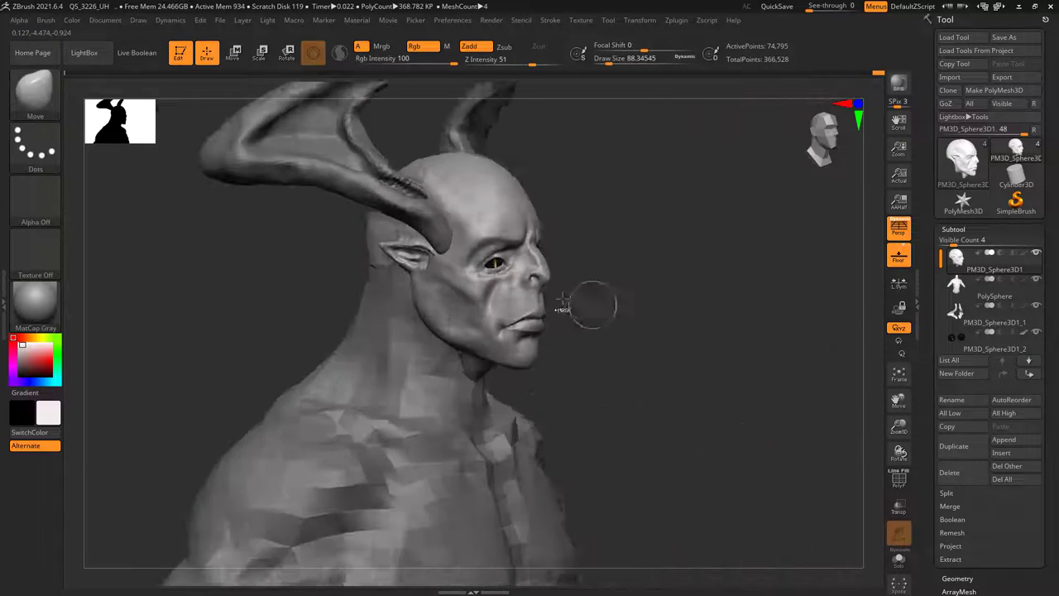
- Reshape the underside of the nose and the nose tip with the Move brush at draw sizes of about 43 and 54
mouse_move(591, 307)
right_mouse_down()
mouse_move(553, 295)
mouse_move(560, 341)
right_mouse_up()
right_click(546, 295)
right_click(542, 287)
left_click_drag(541, 287, 540, 287)
right_click(546, 286)
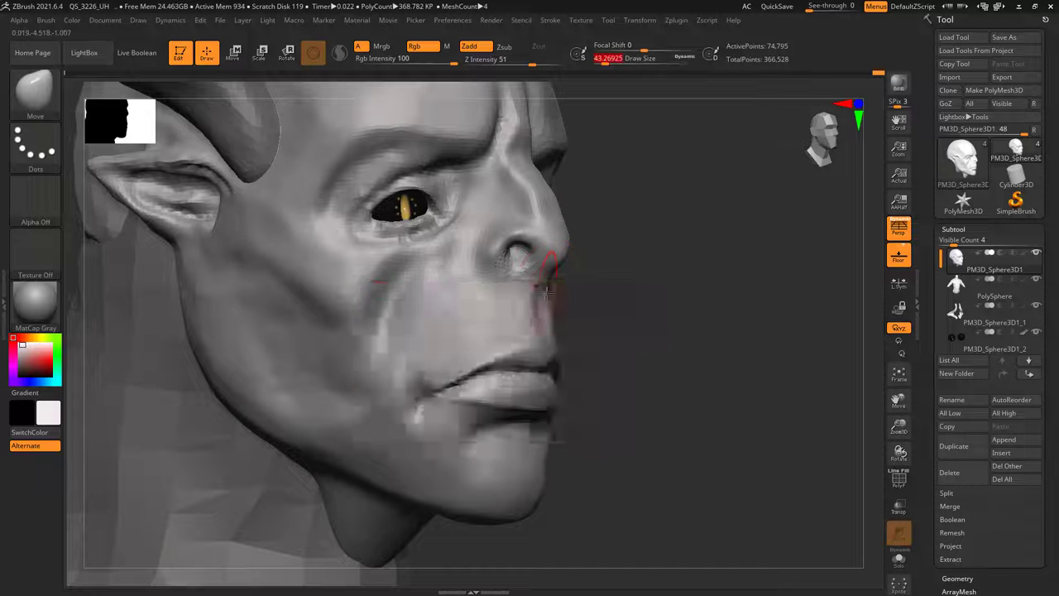
right_click_drag(546, 292, 521, 292)
right_click(530, 296)
left_click_drag(531, 296, 534, 296)
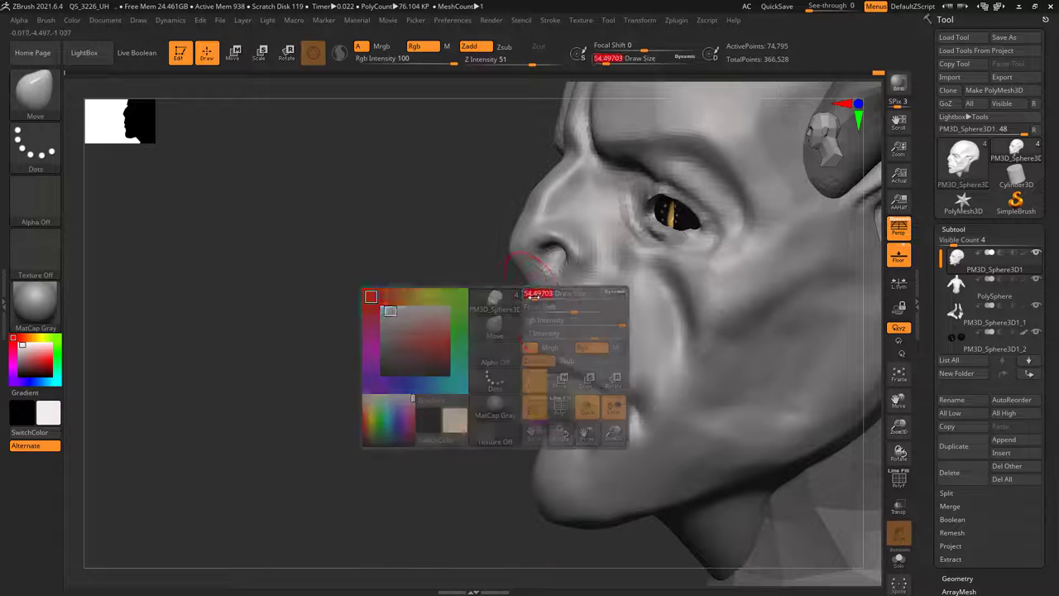
- Refine the nose base and the nostril wings with the Move brush at draw sizes of about 61 and 38
right_click_drag(530, 309, 627, 298)
right_click(547, 286)
left_click_drag(547, 286, 543, 286)
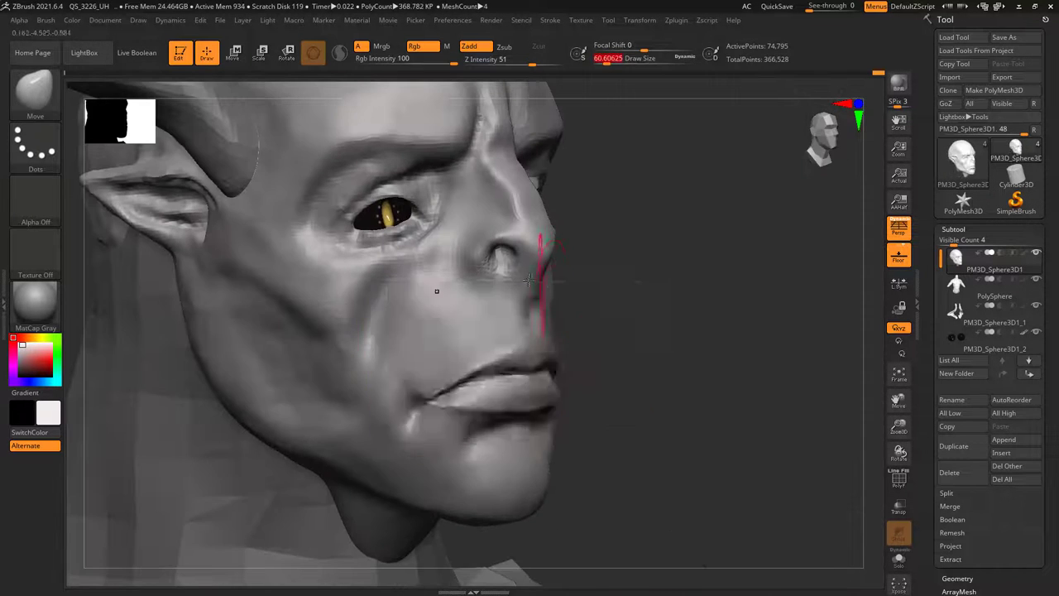
right_click_drag(549, 286, 521, 266)
right_click(521, 265)
left_click_drag(521, 265, 520, 265)
right_click_drag(535, 270, 529, 270)
right_click(529, 269)
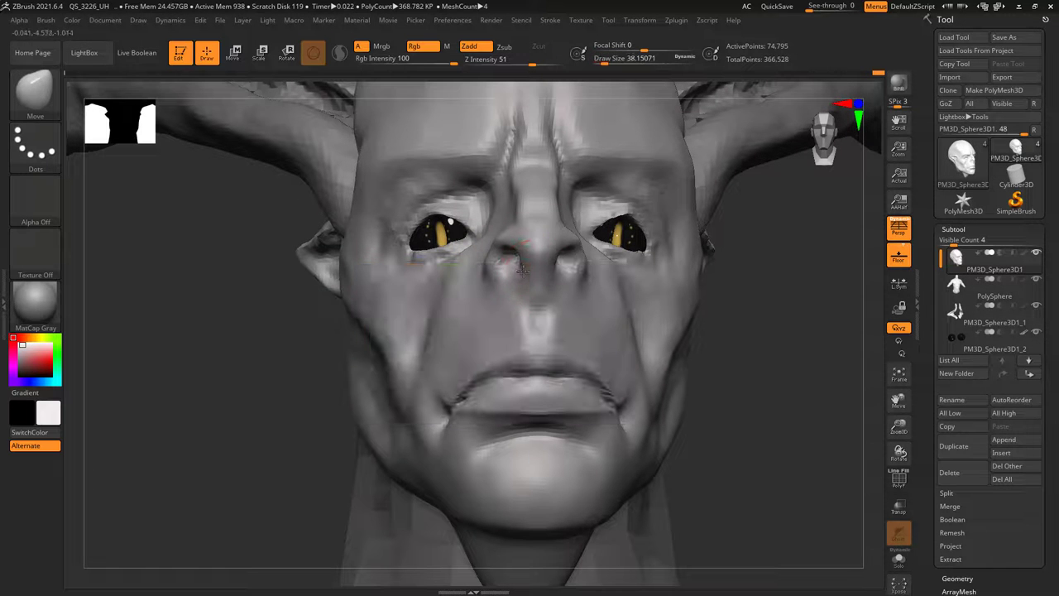
right_click_drag(526, 252, 600, 255)
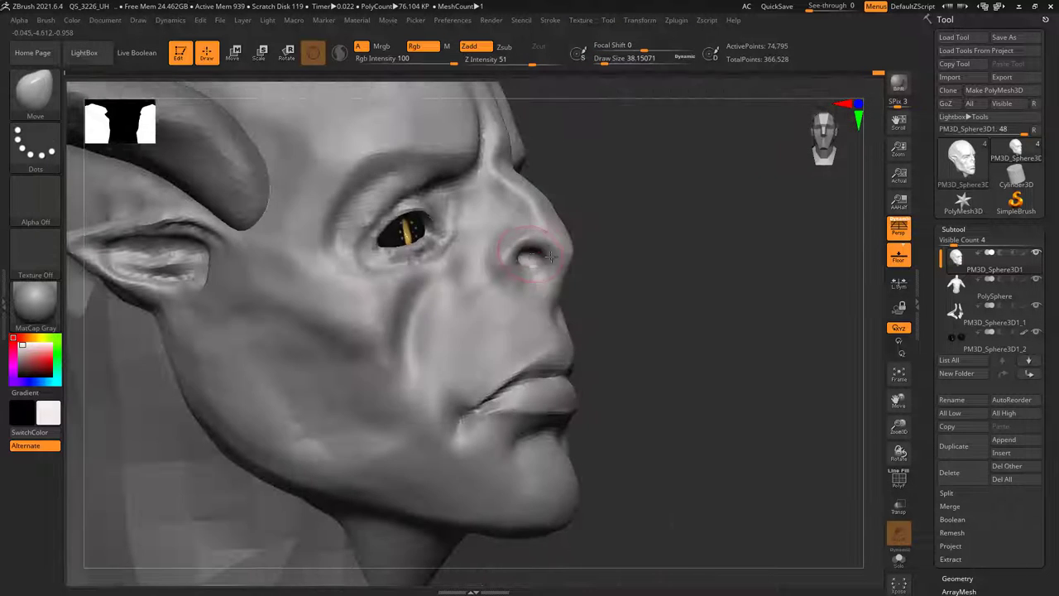
- Deepen the nostril openings with the Standard brush at a draw size of about 14
right_click(532, 253)
left_click_drag(531, 253, 528, 253)
key("b")
left_click(644, 202)
right_click_drag(574, 258, 523, 263)
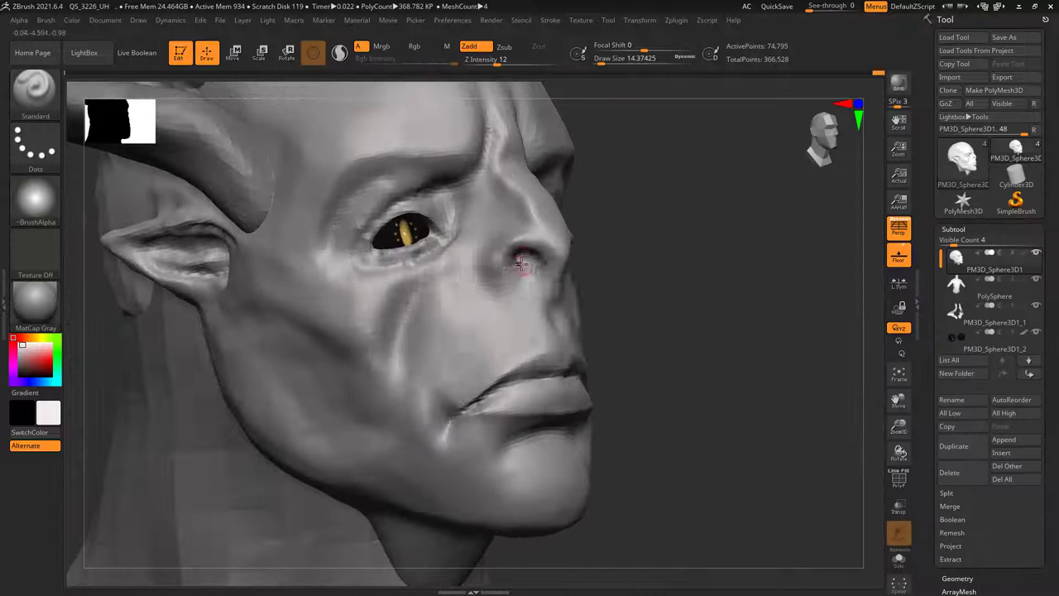
right_click(529, 256)
left_click(529, 256)
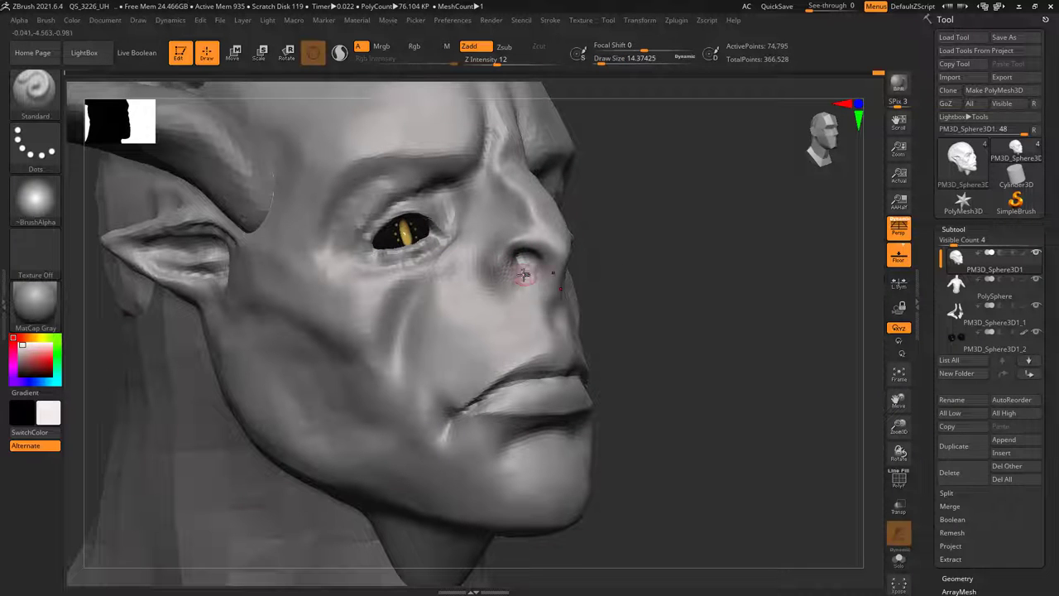
- Define the nostril rims and the area beneath them with the Standard brush, ending at a draw size of about 21
right_click(524, 274)
left_click_drag(524, 273, 529, 274)
right_click_drag(533, 265, 571, 264)
left_click_drag(510, 268, 529, 277)
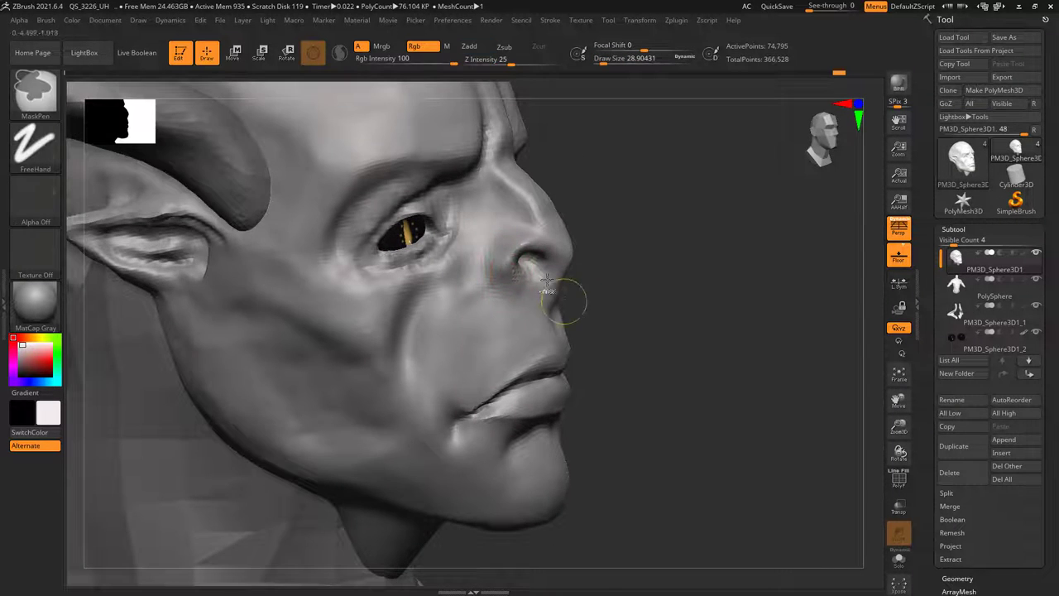
right_click_drag(572, 300, 556, 271, "ctrl")
right_click(556, 272)
left_click_drag(555, 271, 553, 271)
mouse_move(538, 245)
right_mouse_down("ctrl")
mouse_move(555, 295)
mouse_move(536, 262)
mouse_move(511, 287)
mouse_move(529, 283)
mouse_move(526, 243)
mouse_move(556, 246)
right_mouse_up("ctrl")
mouse_move(579, 284)
right_mouse_down()
mouse_move(590, 276)
mouse_move(569, 278)
right_mouse_up()
right_click(581, 280)
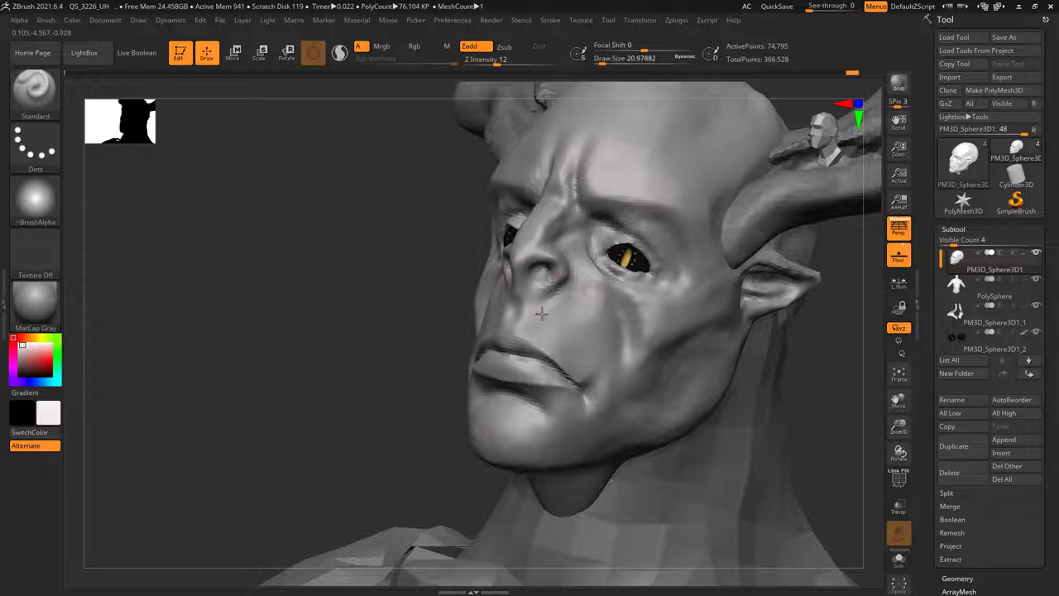
- Rework the nostrils and the sides of the nose, adjusting the brush settings between strokes
mouse_move(541, 313)
right_mouse_down()
mouse_move(563, 324)
mouse_move(488, 308)
mouse_move(503, 300)
mouse_move(531, 308)
mouse_move(473, 342)
mouse_move(574, 329)
mouse_move(488, 328)
mouse_move(548, 272)
mouse_move(531, 316)
mouse_move(546, 256)
mouse_move(574, 280)
mouse_move(552, 339)
mouse_move(527, 239)
mouse_move(556, 246)
mouse_move(528, 262)
mouse_move(425, 261)
mouse_move(480, 241)
mouse_move(514, 248)
mouse_move(455, 236)
mouse_move(446, 222)
mouse_move(348, 232)
right_mouse_up()
key("space")
left_click(521, 279)
left_click(522, 208)
key("space")
left_click(562, 252)
key("space")
left_click(537, 260)
key("space")
left_click(533, 213)
key("space")
key("space")
left_click(477, 241)
key("space")
left_click(482, 242)
- Pull the nose tip forward and the septum down into a hooked profile with the Move brush at a draw size of about 38
mouse_move(529, 286)
right_mouse_down("ctrl")
mouse_move(533, 240)
mouse_move(591, 253)
mouse_move(575, 310)
right_mouse_up("ctrl")
right_click_drag(472, 289, 524, 263)
right_click_drag(524, 263, 531, 290)
right_click_drag(531, 289, 500, 286)
mouse_move(500, 286)
right_mouse_down("ctrl")
mouse_move(508, 258)
mouse_move(546, 256)
right_mouse_up("ctrl")
mouse_move(547, 257)
right_mouse_down("alt")
mouse_move(550, 221)
mouse_move(506, 273)
mouse_move(563, 286)
mouse_move(617, 361)
right_mouse_up("alt")
right_click_drag(617, 285, 584, 224)
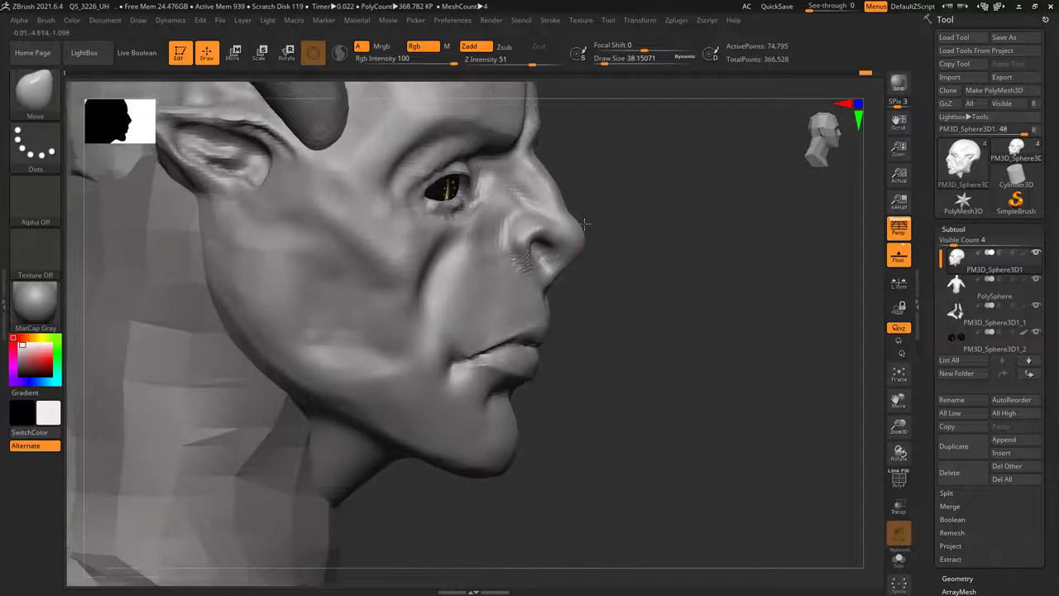
- Refine the nose and nostril shape from both sides with the Move brush, enlarging it to a draw size of about 54
right_click_drag(584, 290, 610, 276, "ctrl")
right_click_drag(514, 277, 622, 266)
right_click_drag(622, 266, 636, 310, "ctrl")
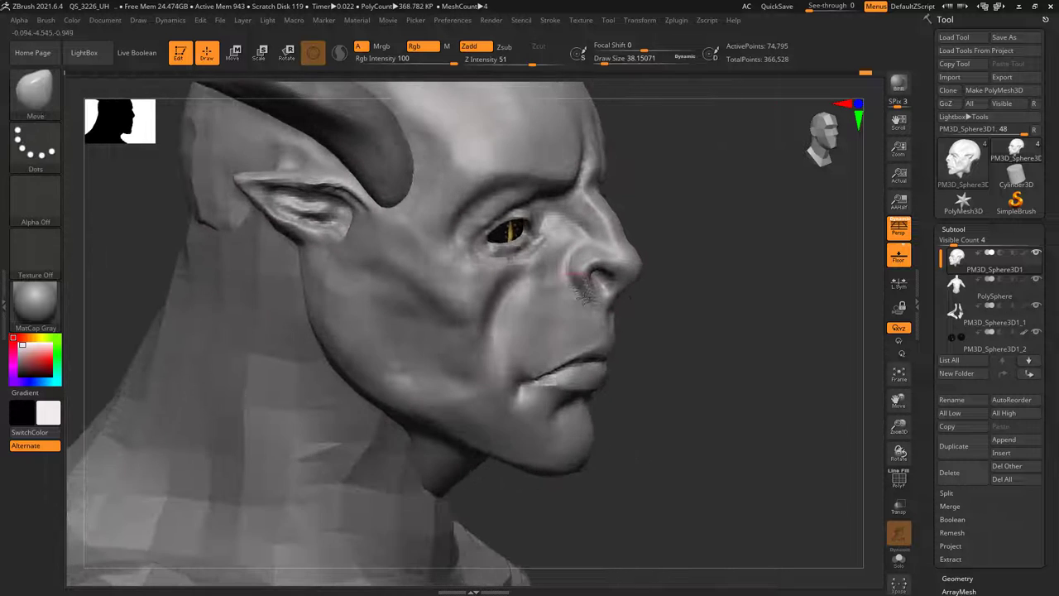
mouse_move(562, 320)
right_mouse_down("alt")
mouse_move(620, 275)
mouse_move(585, 259)
right_mouse_up("alt")
right_click_drag(559, 262, 526, 282)
key("space")
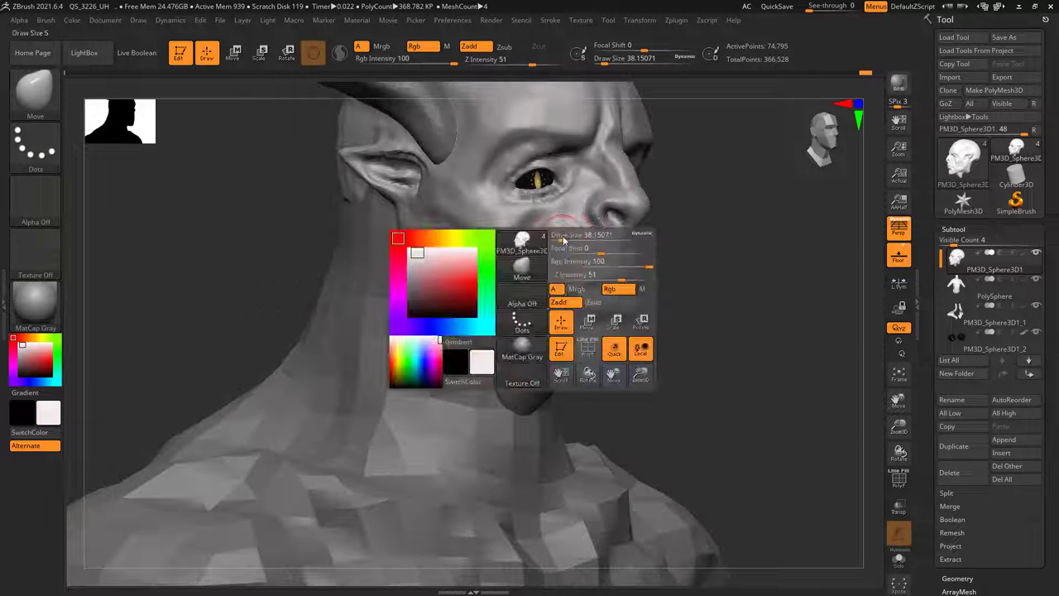
left_click_drag(563, 237, 570, 238)
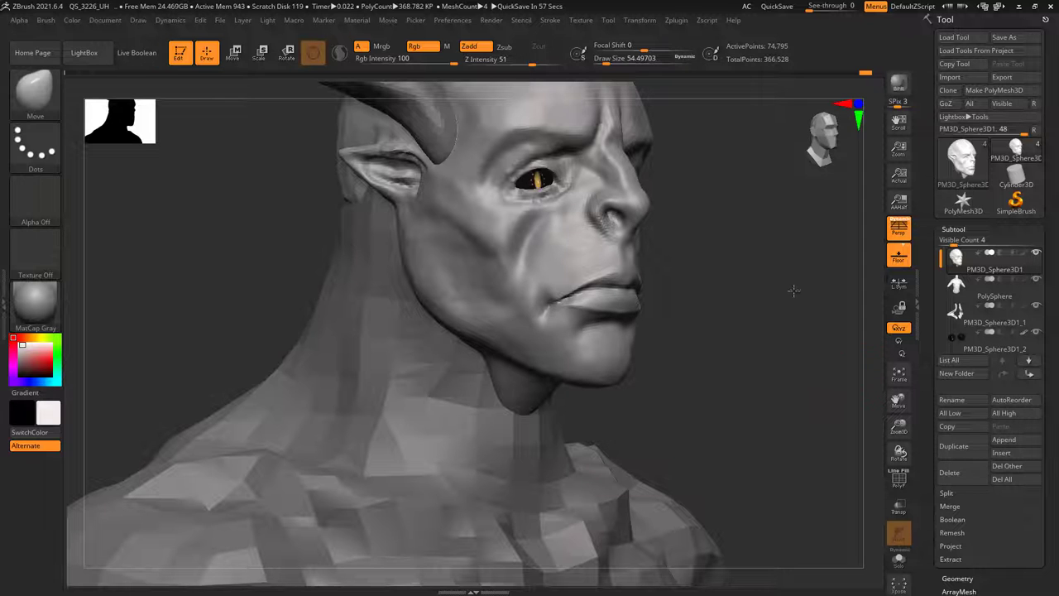
mouse_move(793, 290)
right_mouse_down("ctrl")
mouse_move(600, 203)
mouse_move(576, 244)
mouse_move(568, 241)
mouse_move(581, 242)
right_mouse_up("ctrl")
- Examine the demon and anatomy images on the reference board
mouse_move(993, 288)
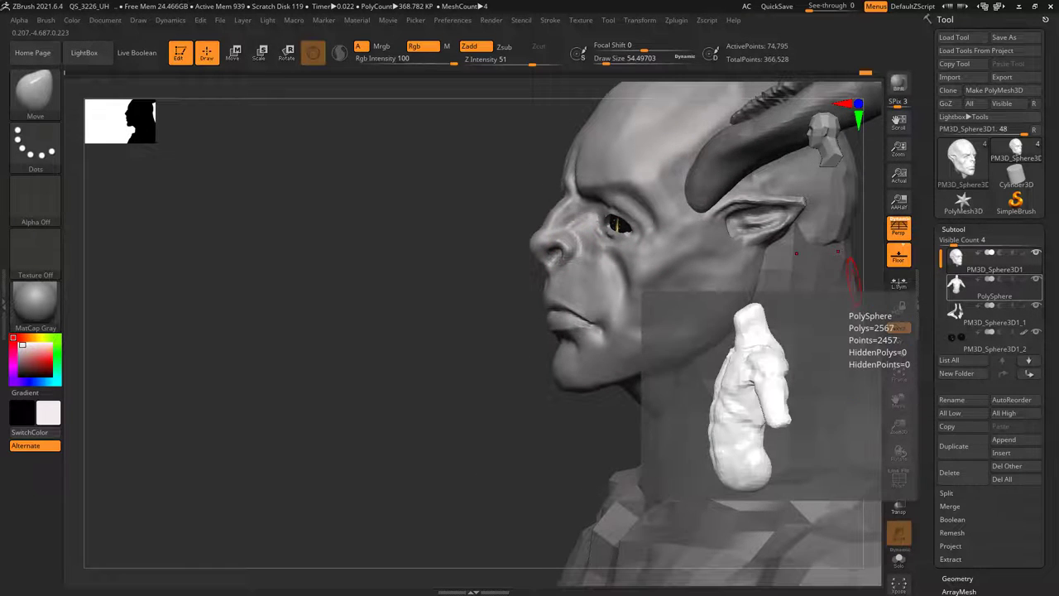
right_click_drag(1058, 41, 415, 30)
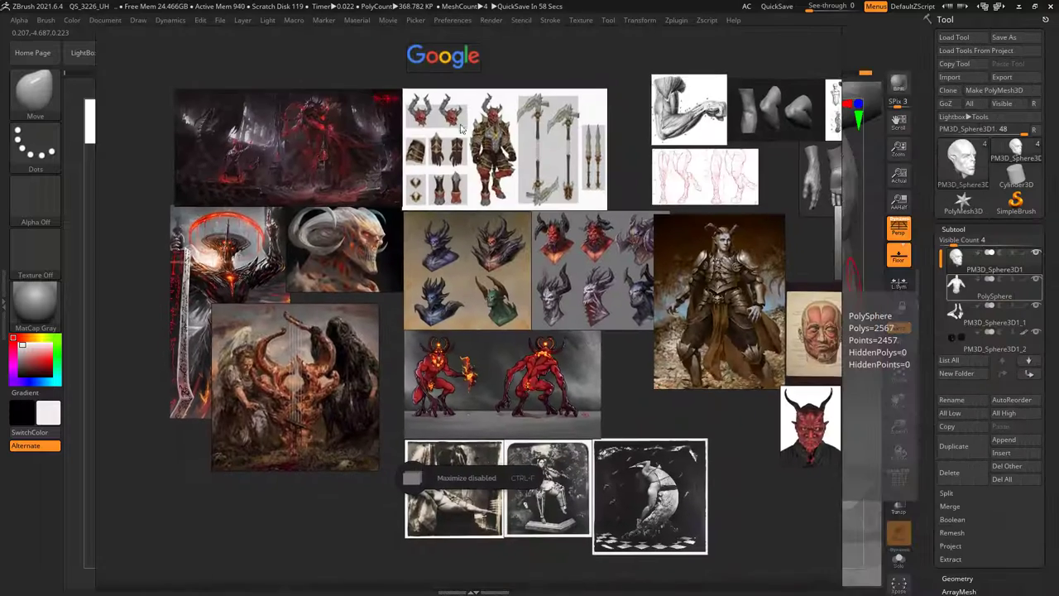
scroll(457, 130, "down", 3)
scroll(530, 193, "down", 2)
scroll(533, 195, "up", 5)
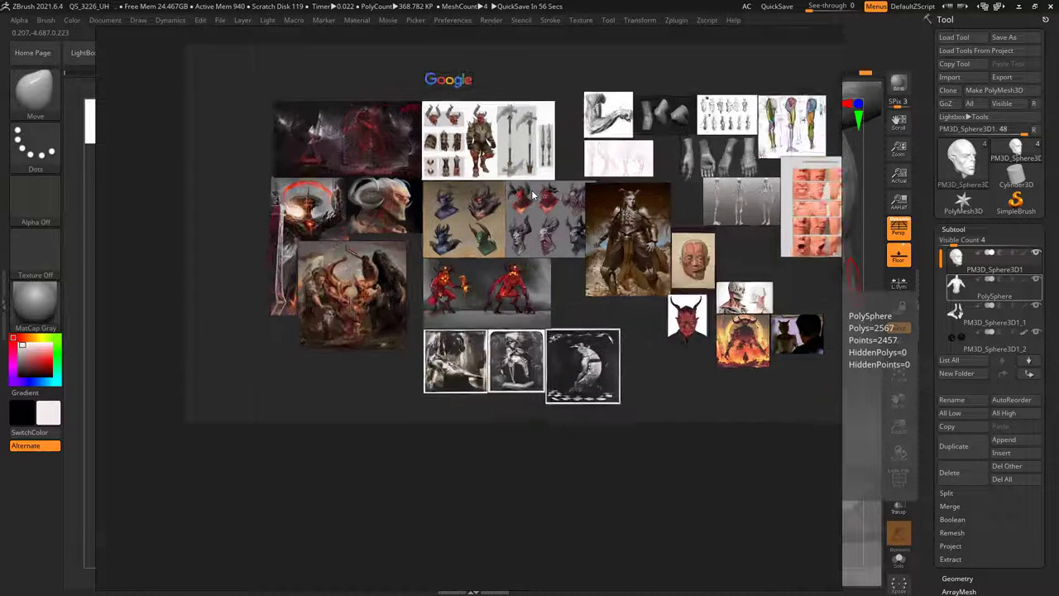
right_click_drag(560, 33, 1058, 68)
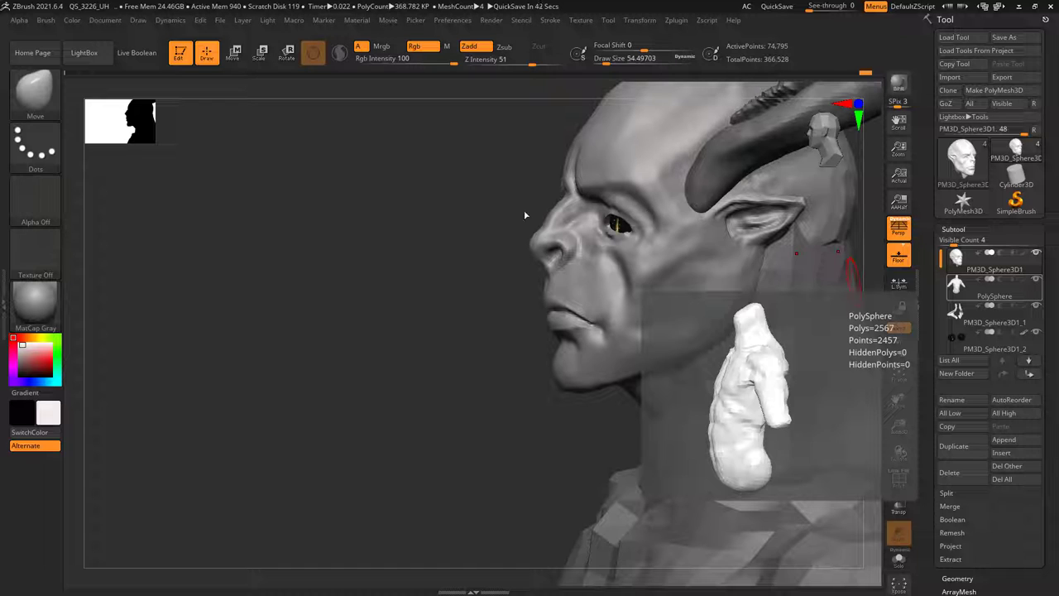
- Check the whole bust from the front, then adjust the nose bridge with the Move brush at a draw size of about 43
left_click_drag(471, 210, 584, 232, "shift")
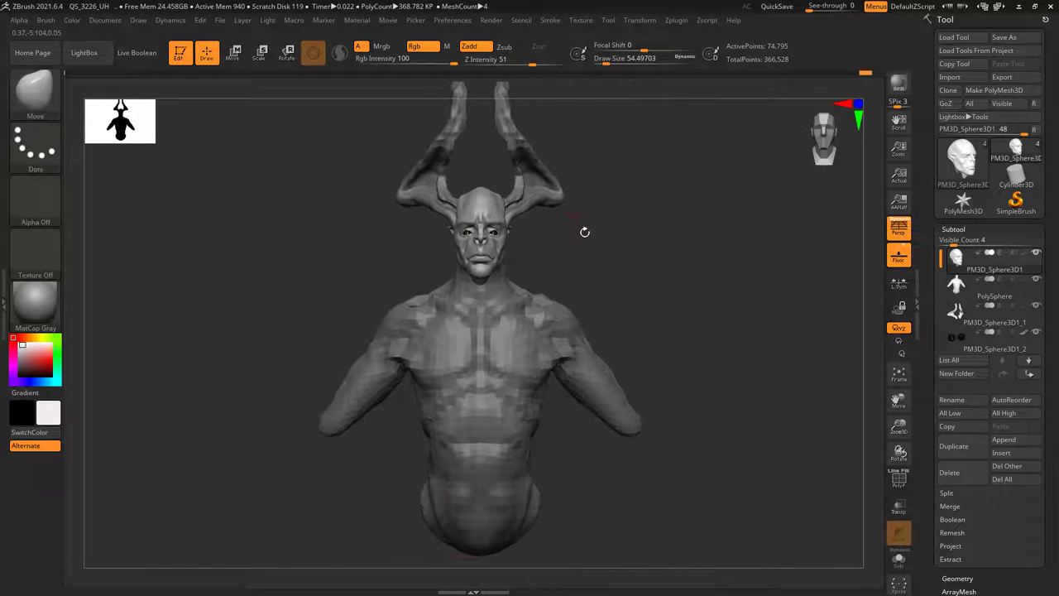
mouse_move(570, 253)
right_mouse_down("ctrl")
mouse_move(488, 269)
mouse_move(522, 267)
mouse_move(526, 297)
mouse_move(537, 268)
mouse_move(514, 240)
right_mouse_up("ctrl")
right_click(522, 267)
right_click(538, 268)
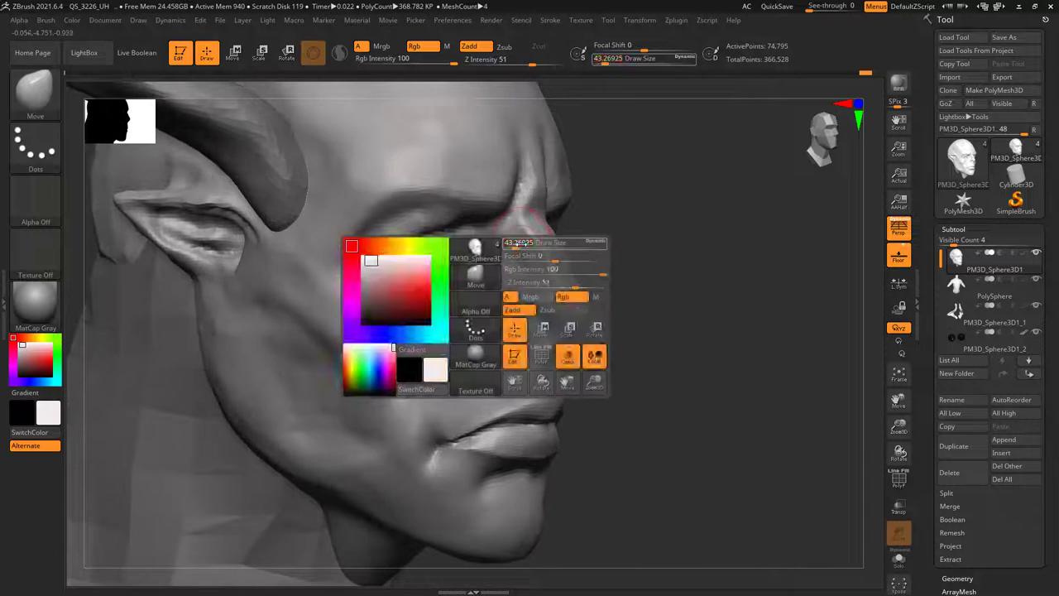
- Switch to another sculpting brush and define the nose bridge and the side of the nose, adjusting the brush size
left_click(43, 91)
left_click(475, 105)
right_click(550, 244)
mouse_move(550, 245)
right_mouse_down()
mouse_move(507, 239)
mouse_move(551, 235)
mouse_move(489, 214)
mouse_move(523, 219)
mouse_move(502, 217)
right_mouse_up()
right_click(546, 240)
left_click(529, 240)
right_click(517, 212)
left_click(533, 207)
- Sculpt the nostril wings and smooth the surface around the nostrils with the Smooth brush at a draw size of about 25
mouse_move(496, 164)
right_mouse_down()
mouse_move(534, 171)
mouse_move(522, 184)
mouse_move(532, 253)
mouse_move(544, 231)
mouse_move(520, 251)
mouse_move(605, 277)
right_mouse_up()
right_click(558, 209)
left_click(558, 206)
right_click(535, 228)
left_click(533, 227)
right_click(545, 229)
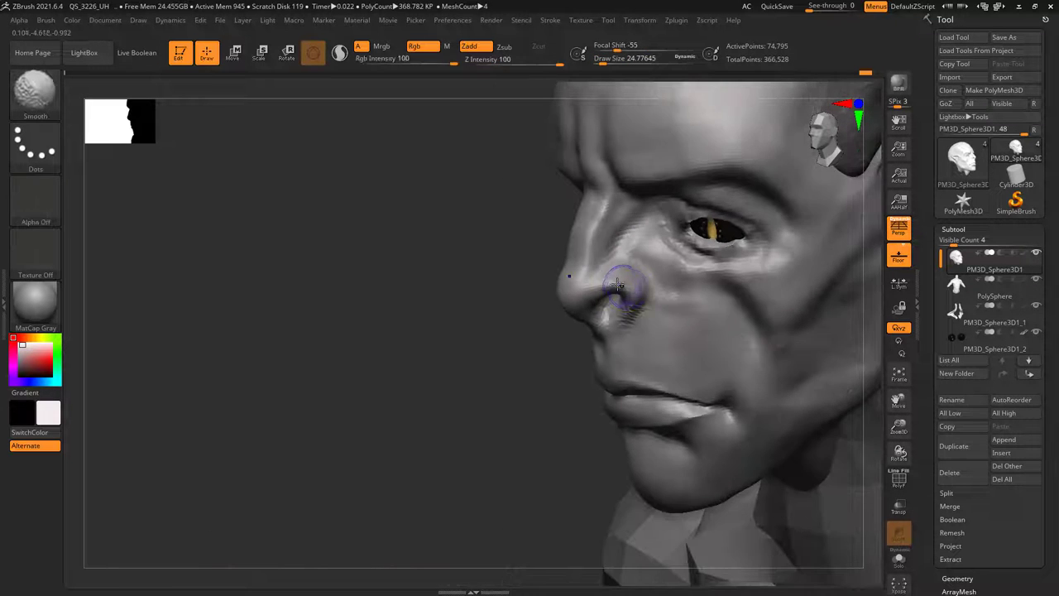
left_click_drag(619, 288, 616, 304, "shift")
right_click_drag(616, 299, 683, 321)
right_click_drag(683, 321, 579, 217, "ctrl")
mouse_move(578, 216)
right_mouse_down()
mouse_move(610, 253)
mouse_move(567, 291)
mouse_move(587, 288)
mouse_move(632, 347)
mouse_move(586, 352)
right_mouse_up()
- Reshape the side of the head below the ear with the Move brush at draw sizes of about 265 and 160
key("b")
left_click(252, 201)
key("space")
left_click_drag(552, 254, 569, 255)
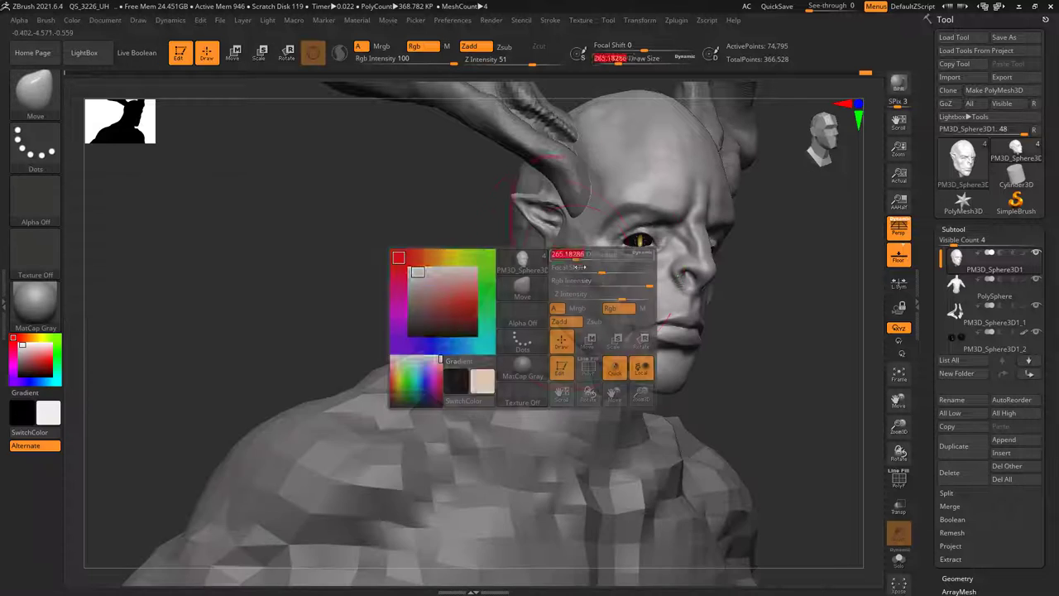
key("space")
mouse_move(569, 254)
right_mouse_down()
mouse_move(529, 285)
mouse_move(549, 309)
mouse_move(552, 278)
right_mouse_up()
key("space")
left_click_drag(552, 278, 557, 278)
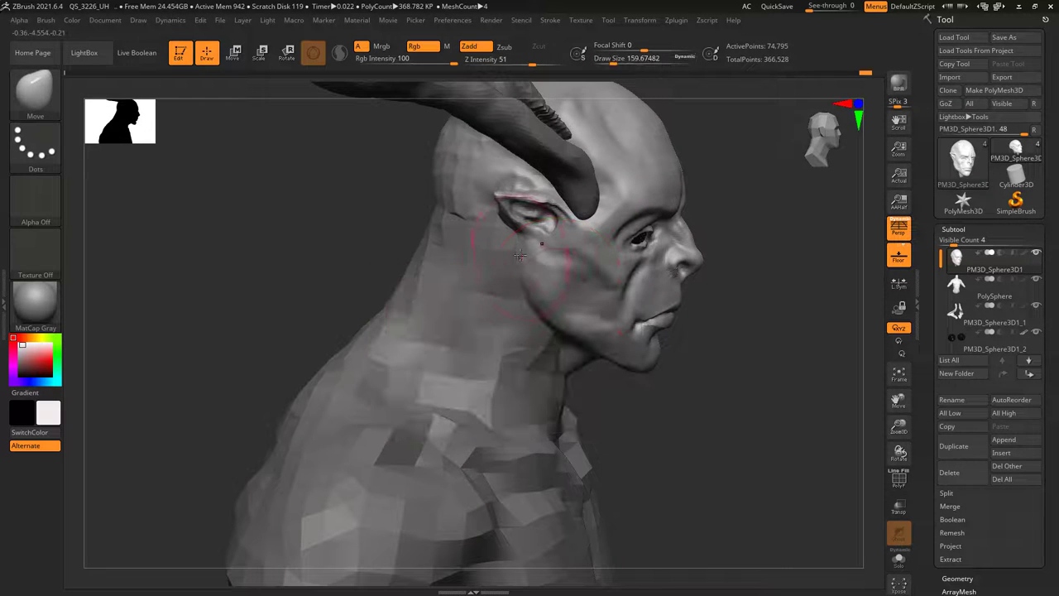
mouse_move(532, 256)
right_mouse_down()
mouse_move(521, 269)
mouse_move(488, 272)
mouse_move(497, 267)
right_mouse_up()
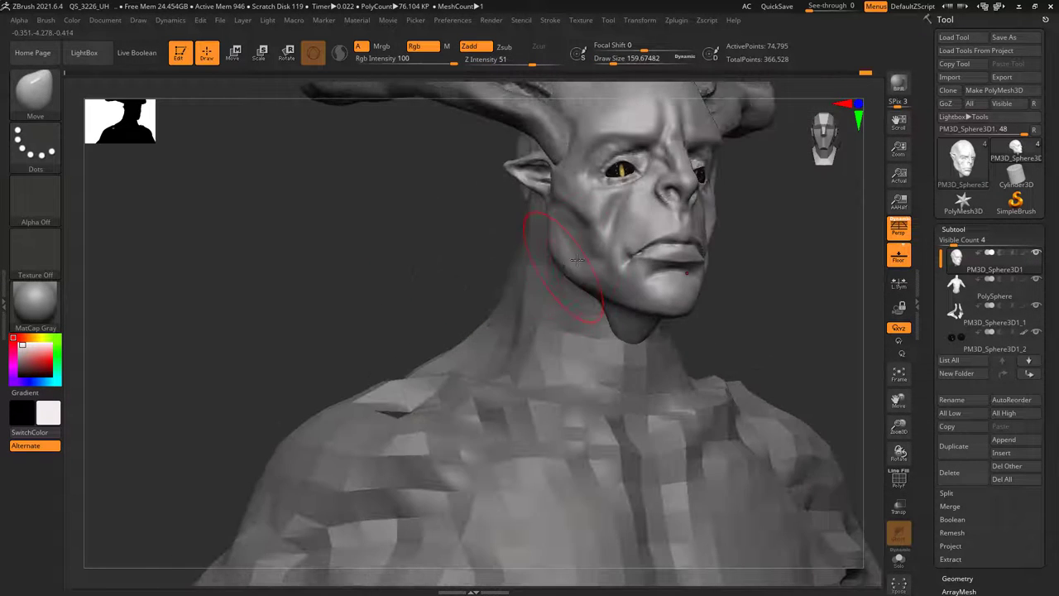
- Adjust the jaw and cheek contour with the Move brush at draw sizes of about 130 and 121
key("space")
left_click_drag(624, 265, 616, 264)
mouse_move(617, 264)
right_mouse_down()
mouse_move(589, 261)
mouse_move(659, 255)
mouse_move(626, 238)
mouse_move(617, 257)
mouse_move(585, 253)
right_mouse_up()
mouse_move(693, 238)
right_mouse_down("ctrl")
mouse_move(728, 254)
mouse_move(707, 271)
mouse_move(751, 258)
mouse_move(734, 258)
right_mouse_up("ctrl")
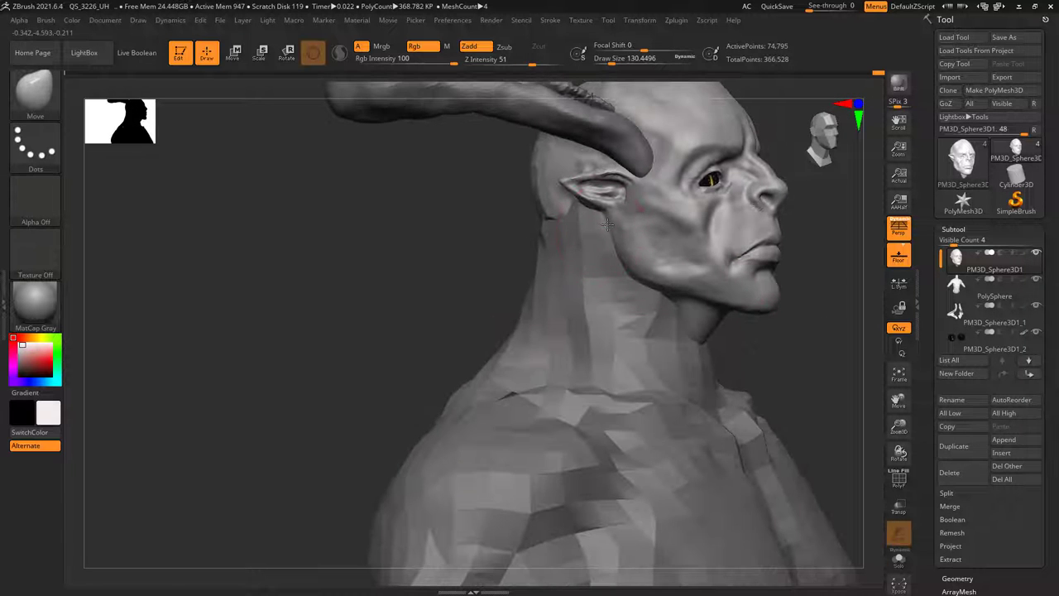
mouse_move(613, 223)
right_mouse_down()
mouse_move(573, 238)
mouse_move(651, 256)
right_mouse_up()
left_click_drag(664, 257, 663, 257)
right_click_drag(662, 255, 659, 246)
key("space")
left_click_drag(660, 246, 658, 246)
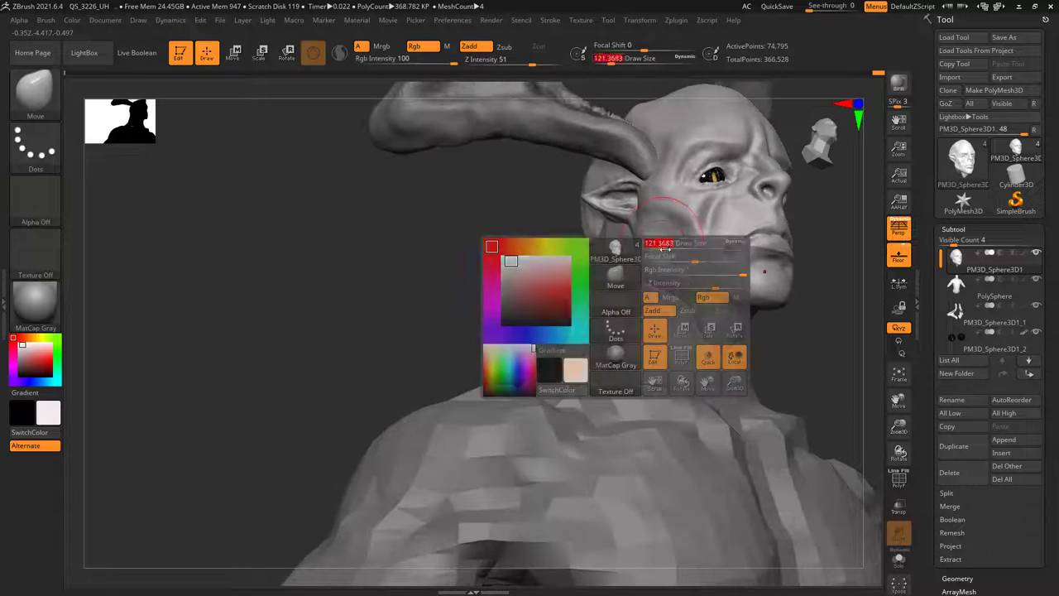
- Reshape the jaw corner and underside from low angles with the Move brush at draw sizes of about 170 and 81
mouse_move(658, 246)
right_mouse_down()
mouse_move(654, 201)
mouse_move(653, 265)
right_mouse_up()
key("space")
left_click_drag(653, 271, 657, 271)
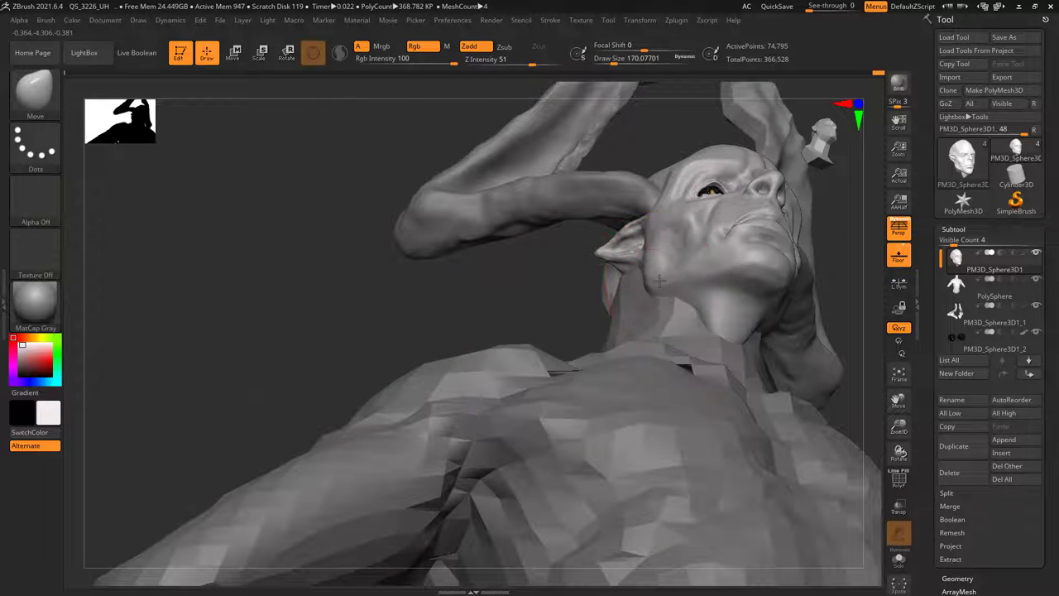
mouse_move(668, 292)
right_mouse_down()
mouse_move(696, 290)
mouse_move(671, 266)
right_mouse_up()
key("space")
left_click_drag(671, 263, 663, 261)
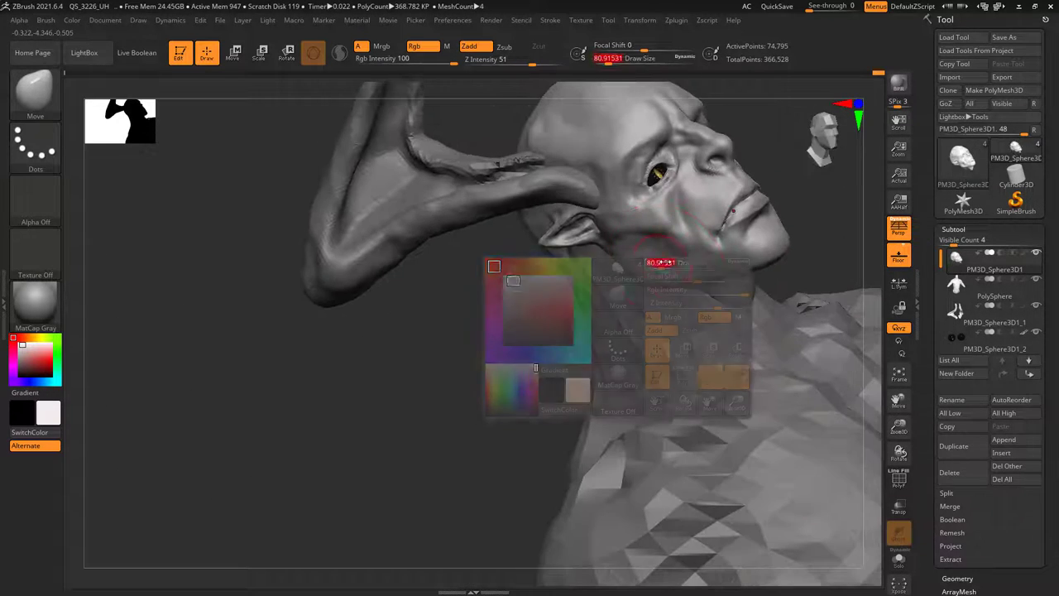
right_click_drag(663, 262, 644, 256)
right_click_drag(644, 256, 650, 235, "ctrl")
- Adjust the mouth and lower face with the Move brush at a draw size of about 130
key("space")
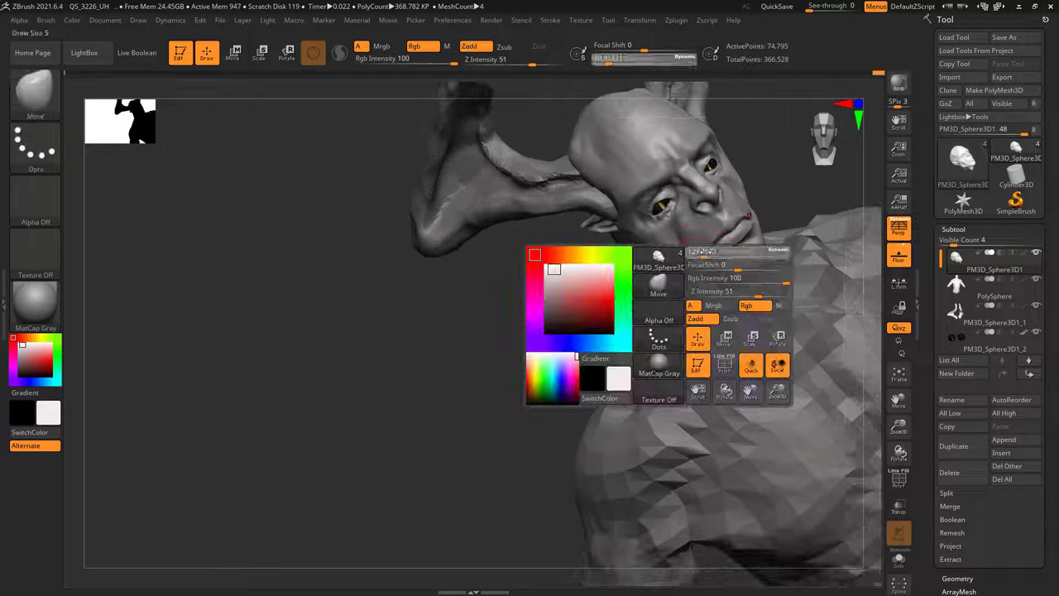
left_click_drag(660, 253, 664, 253)
mouse_move(664, 253)
right_mouse_down()
mouse_move(660, 240)
mouse_move(658, 259)
mouse_move(630, 268)
mouse_move(668, 228)
mouse_move(651, 198)
right_mouse_up()
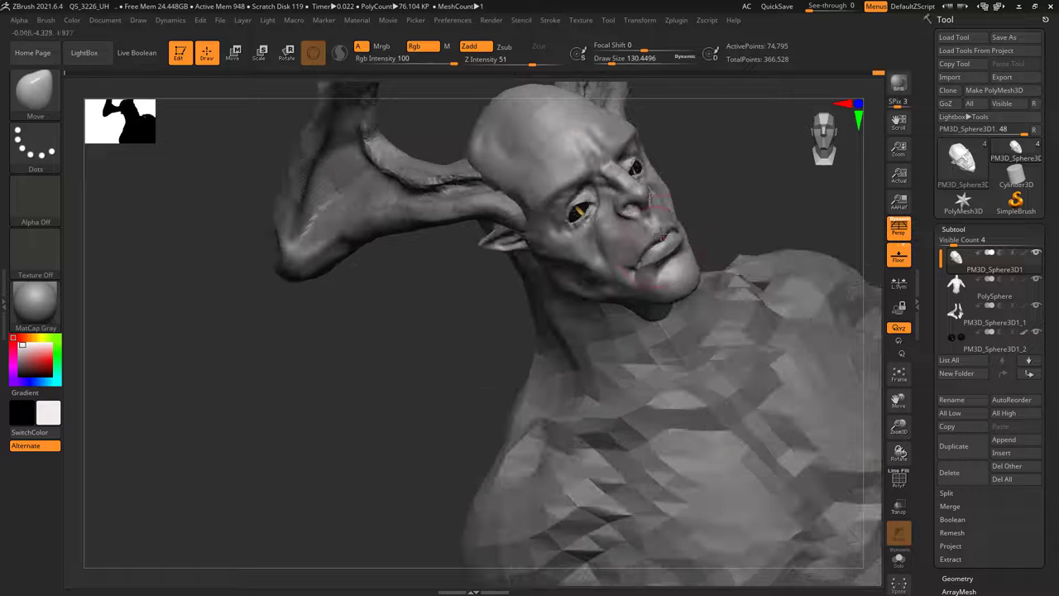
mouse_move(653, 239)
right_mouse_down()
mouse_move(664, 269)
mouse_move(747, 279)
mouse_move(662, 273)
mouse_move(660, 293)
right_mouse_up()
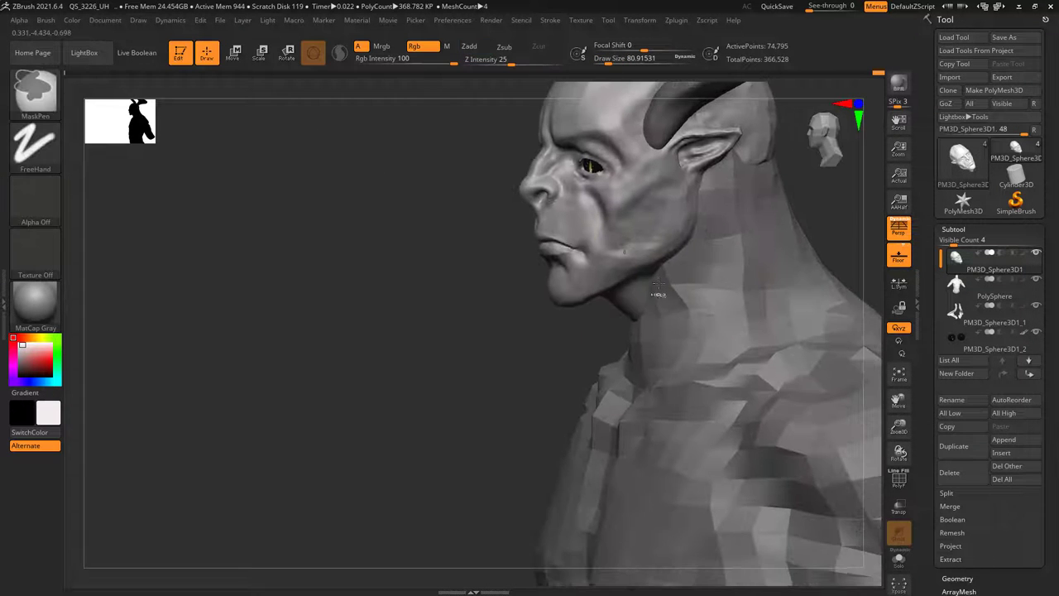
- Refine the lower face and jawline from several angles with the Move brush, varying its draw size
key("space")
left_click_drag(592, 244, 599, 244)
mouse_move(599, 243)
right_mouse_down()
mouse_move(621, 244)
mouse_move(589, 223)
right_mouse_up()
right_click_drag(589, 223, 583, 241, "ctrl")
key("space")
left_click_drag(537, 231, 537, 228)
key("space")
right_click_drag(537, 228, 563, 212)
mouse_move(563, 212)
right_mouse_down()
mouse_move(545, 229)
mouse_move(643, 240)
mouse_move(598, 256)
mouse_move(633, 258)
mouse_move(657, 241)
mouse_move(657, 331)
mouse_move(674, 273)
mouse_move(695, 263)
mouse_move(658, 276)
right_mouse_up()
- Adjust the face's side profile around the brow with the Move brush, reducing it to a draw size of about 121
key("space")
left_click_drag(658, 277, 650, 277)
mouse_move(650, 277)
right_mouse_down()
mouse_move(709, 267)
mouse_move(684, 278)
mouse_move(671, 265)
right_mouse_up()
key("space")
left_click_drag(668, 240, 658, 239)
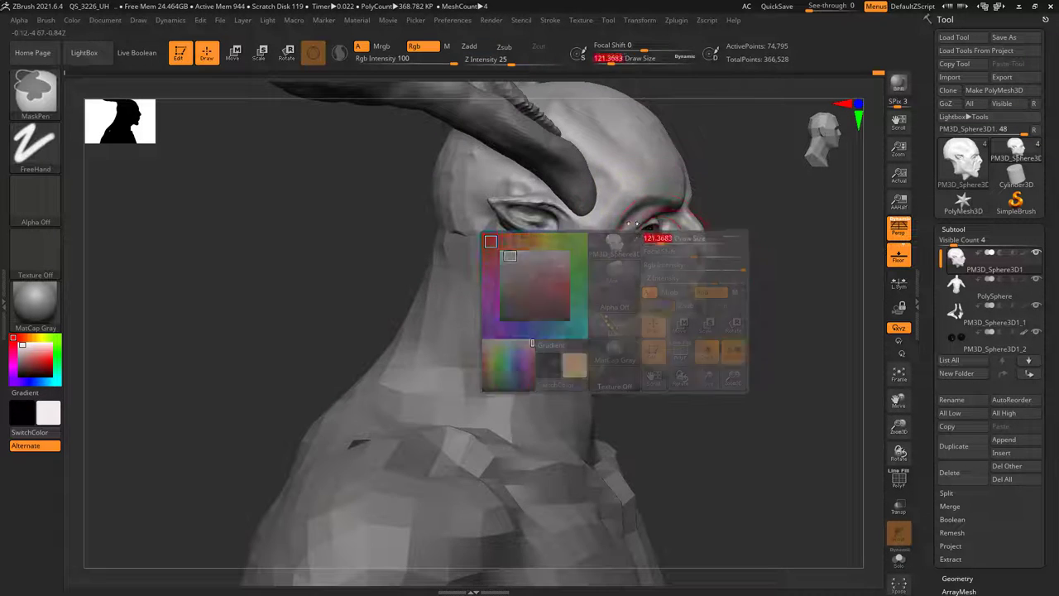
right_click_drag(659, 239, 654, 227, "ctrl")
- Refine the side of the face and the brow area with progressively smaller Move brush sizes
right_click_drag(653, 227, 623, 246)
key("space")
left_click_drag(637, 245, 629, 245)
mouse_move(629, 246)
right_mouse_down()
mouse_move(639, 247)
mouse_move(616, 235)
right_mouse_up()
mouse_move(691, 261)
right_mouse_down("ctrl")
mouse_move(707, 303)
mouse_move(686, 245)
mouse_move(682, 269)
mouse_move(680, 254)
right_mouse_up("ctrl")
key("space")
left_click_drag(683, 253, 676, 254)
mouse_move(675, 253)
right_mouse_down()
mouse_move(674, 224)
mouse_move(689, 233)
mouse_move(649, 257)
mouse_move(710, 310)
mouse_move(687, 318)
mouse_move(704, 282)
mouse_move(634, 125)
mouse_move(657, 212)
mouse_move(695, 174)
mouse_move(759, 262)
mouse_move(764, 397)
mouse_move(688, 240)
right_mouse_up()
mouse_move(688, 240)
right_mouse_down("ctrl")
mouse_move(692, 273)
mouse_move(697, 256)
mouse_move(684, 291)
mouse_move(668, 236)
mouse_move(612, 241)
mouse_move(597, 329)
mouse_move(541, 212)
mouse_move(537, 240)
mouse_move(628, 327)
right_mouse_up("ctrl")
- Adjust the outer eye corner and lower eyelid with the Move brush at a draw size of about 38
right_click(697, 258)
mouse_move(629, 326)
right_mouse_down("ctrl")
mouse_move(609, 230)
mouse_move(609, 300)
mouse_move(576, 279)
mouse_move(619, 236)
mouse_move(614, 222)
right_mouse_up("ctrl")
mouse_move(614, 221)
right_mouse_down("ctrl")
mouse_move(614, 304)
mouse_move(603, 342)
mouse_move(596, 298)
mouse_move(576, 374)
right_mouse_up("ctrl")
key("space")
left_click_drag(612, 302, 617, 303)
right_click_drag(608, 318, 547, 375)
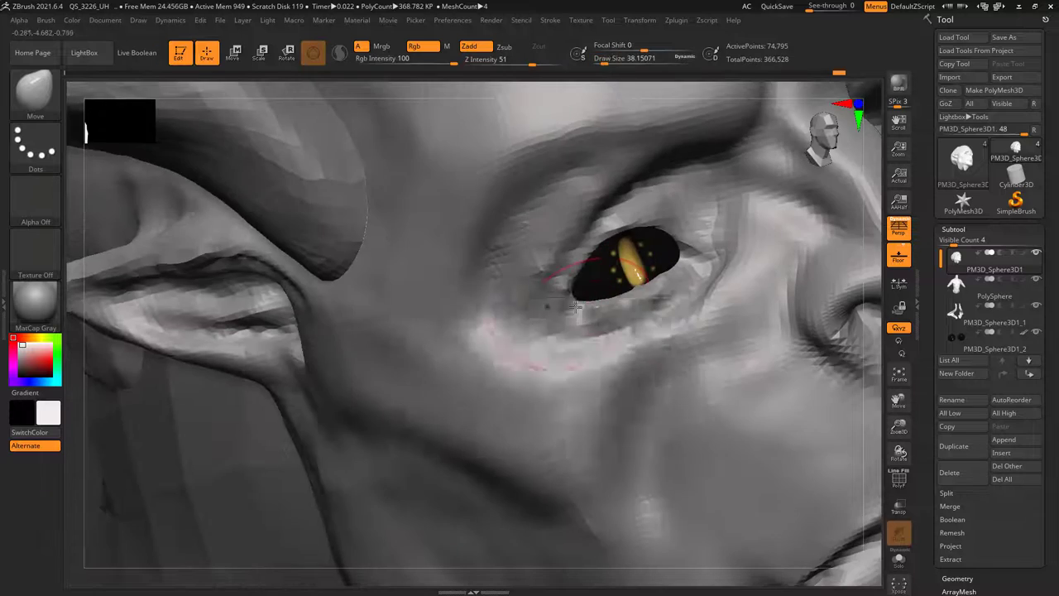
- Reshape the upper eyelid and its corner with the Move brush at a draw size of about 21
key("space")
left_click_drag(591, 304, 585, 303)
right_click_drag(582, 310, 530, 349)
key("space")
mouse_move(540, 295)
right_mouse_down()
mouse_move(570, 288)
mouse_move(586, 301)
mouse_move(590, 241)
mouse_move(638, 301)
mouse_move(603, 268)
mouse_move(614, 324)
mouse_move(659, 308)
right_mouse_up()
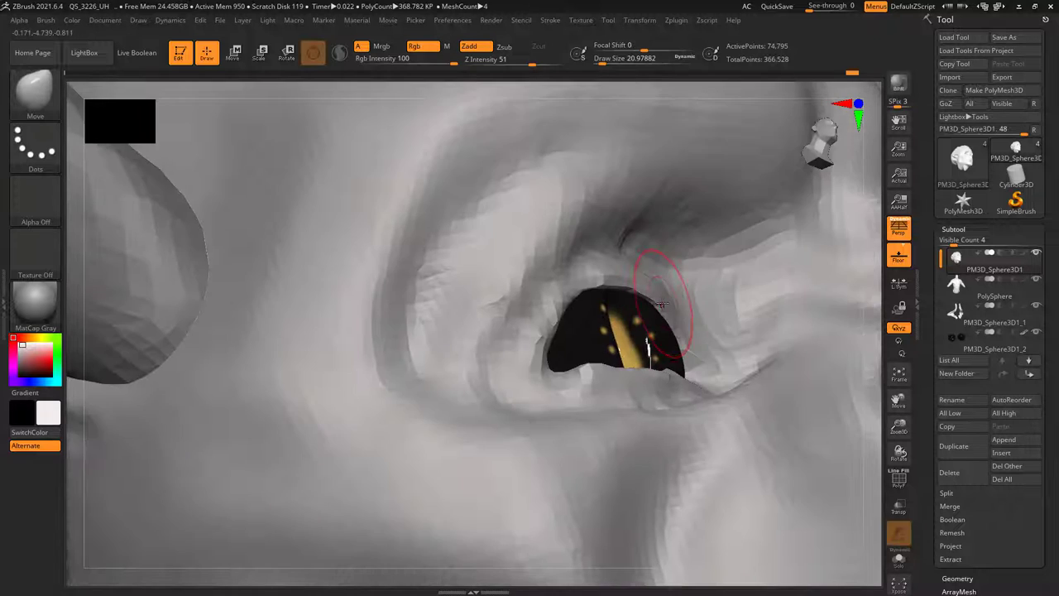
left_click_drag(659, 308, 666, 298)
right_click_drag(666, 298, 700, 339)
left_click_drag(700, 339, 690, 327)
right_click_drag(690, 327, 723, 391)
- Fine-tune the inner eye corner with the Move brush at a draw size of about 12
key("space")
left_click_drag(720, 380, 714, 373)
key("space")
right_click_drag(716, 373, 745, 406)
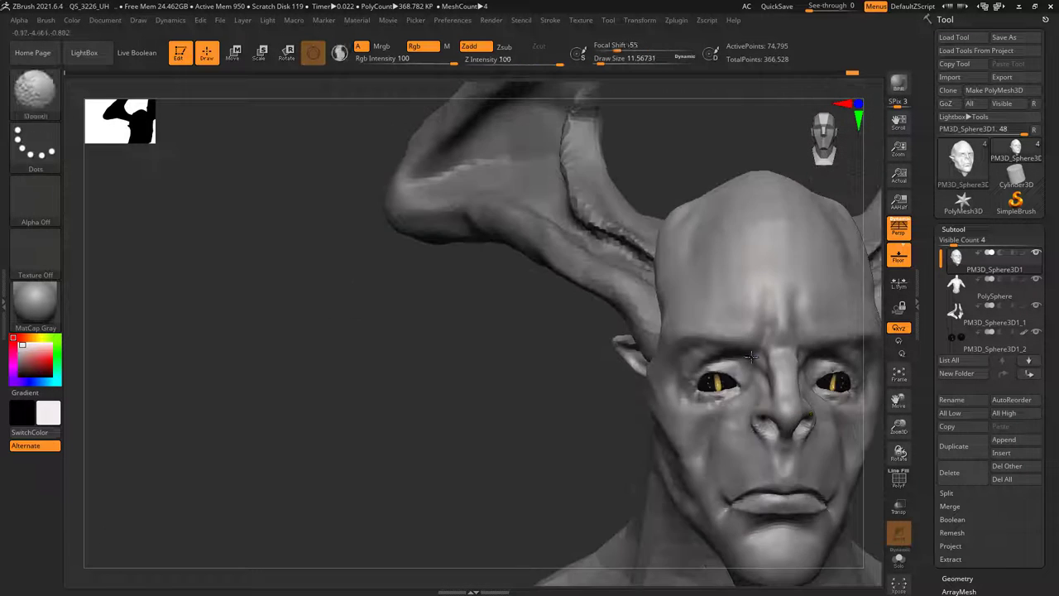
- Examine the whole figure's head, horn and torso proportions from a distance
right_click_drag(745, 406, 718, 351)
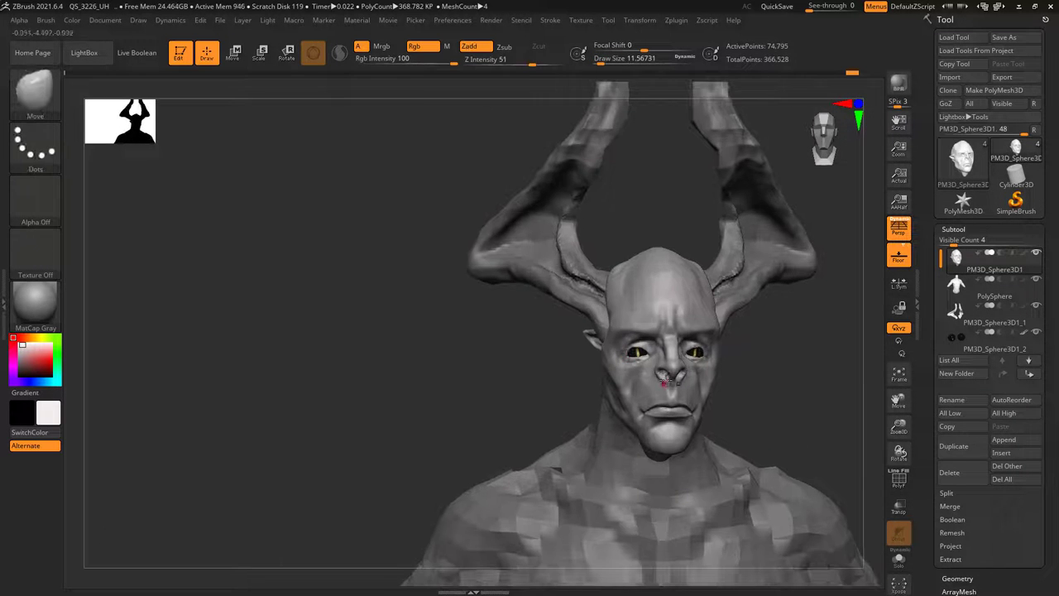
mouse_move(579, 331)
right_mouse_down()
mouse_move(625, 347)
mouse_move(571, 269)
mouse_move(510, 295)
mouse_move(599, 296)
right_mouse_up()
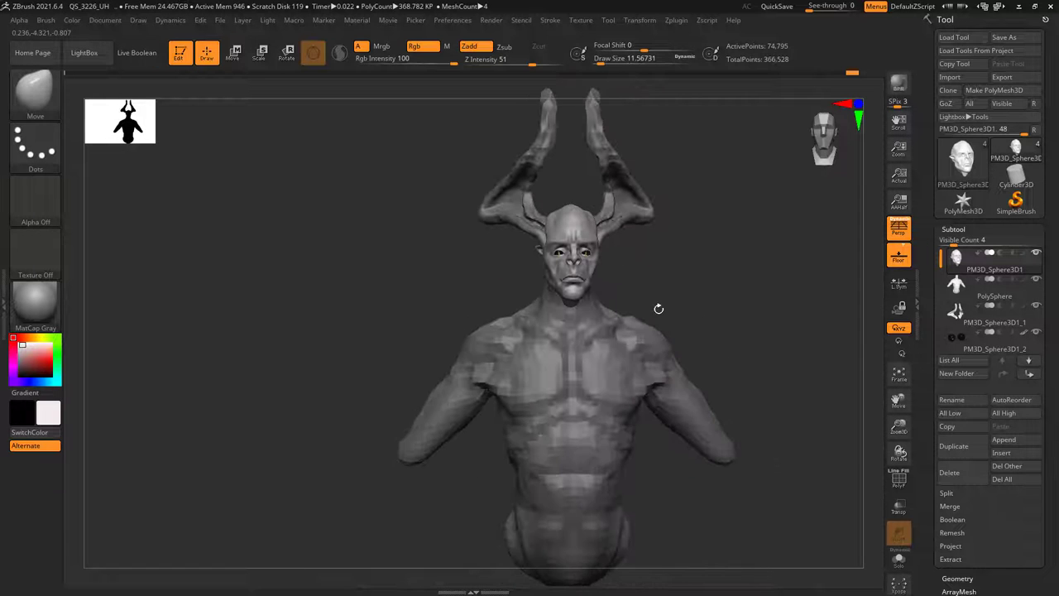
right_click_drag(611, 252, 663, 254)
right_click_drag(563, 219, 570, 293, "ctrl")
mouse_move(517, 186)
right_mouse_down("ctrl")
mouse_move(531, 234)
mouse_move(530, 180)
right_mouse_up("ctrl")
mouse_move(546, 248)
right_mouse_down()
mouse_move(575, 251)
mouse_move(611, 318)
mouse_move(584, 311)
mouse_move(582, 266)
right_mouse_up()
right_click(536, 317)
right_click_drag(613, 331, 574, 333)
right_click_drag(577, 339, 608, 289, "alt")
right_click_drag(608, 290, 639, 336)
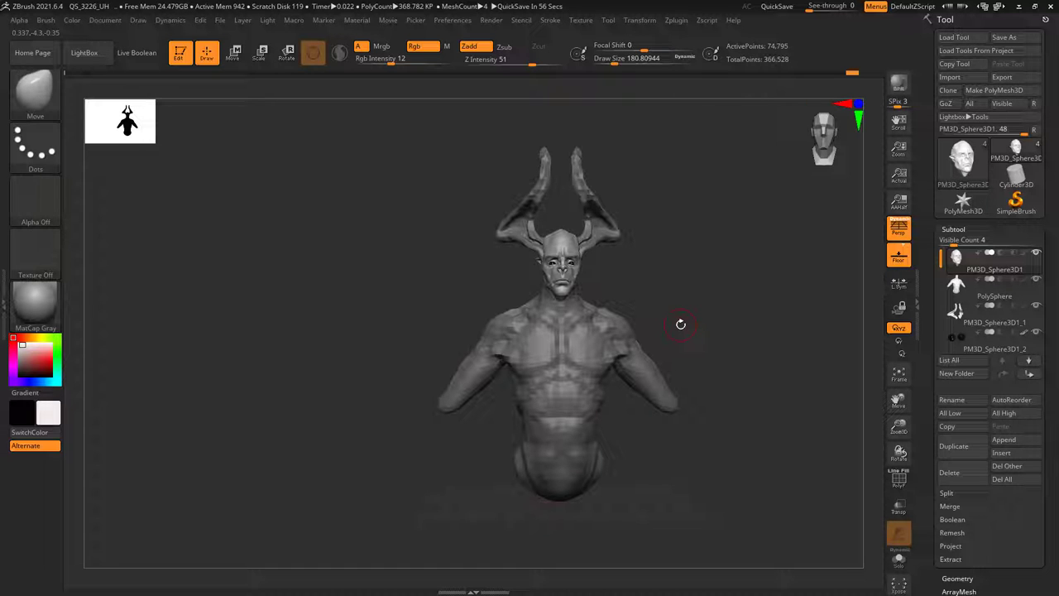
- Make the torso the active subtool for editing
right_click_drag(618, 392, 519, 328, "alt")
left_click(469, 275, "alt")
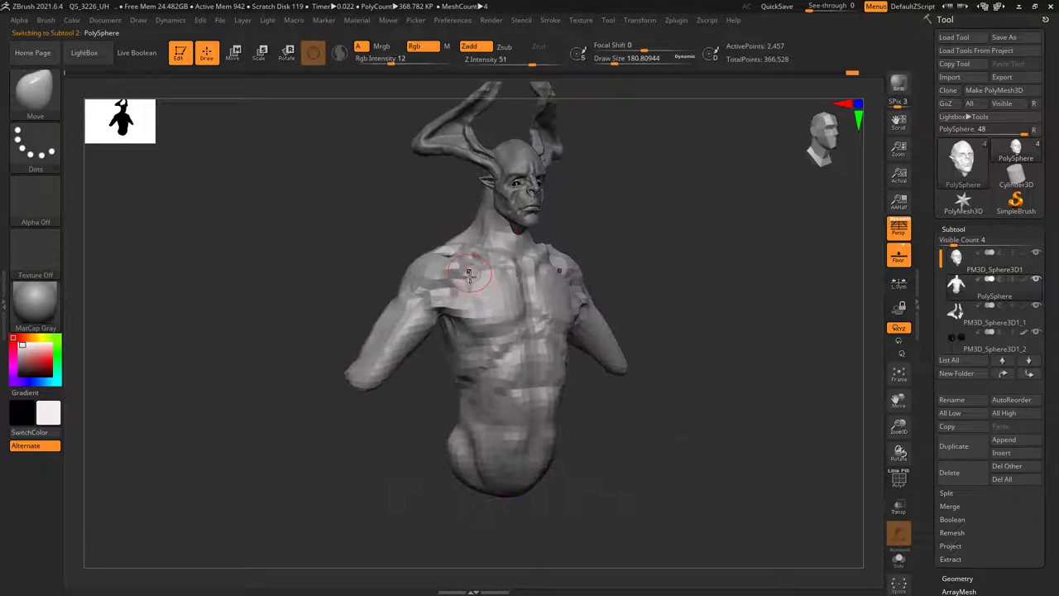
right_click_drag(539, 266, 579, 245, "alt")
right_click_drag(579, 245, 548, 308, "alt")
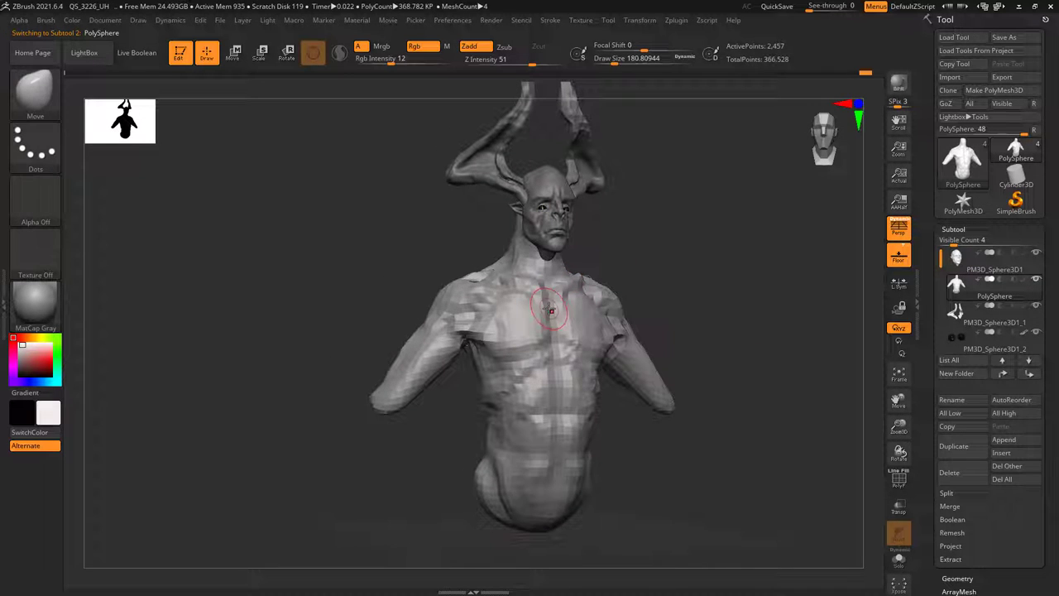
- Examine the torso's polygon wireframe from the back and front, then hide the wireframe again
left_click(899, 482)
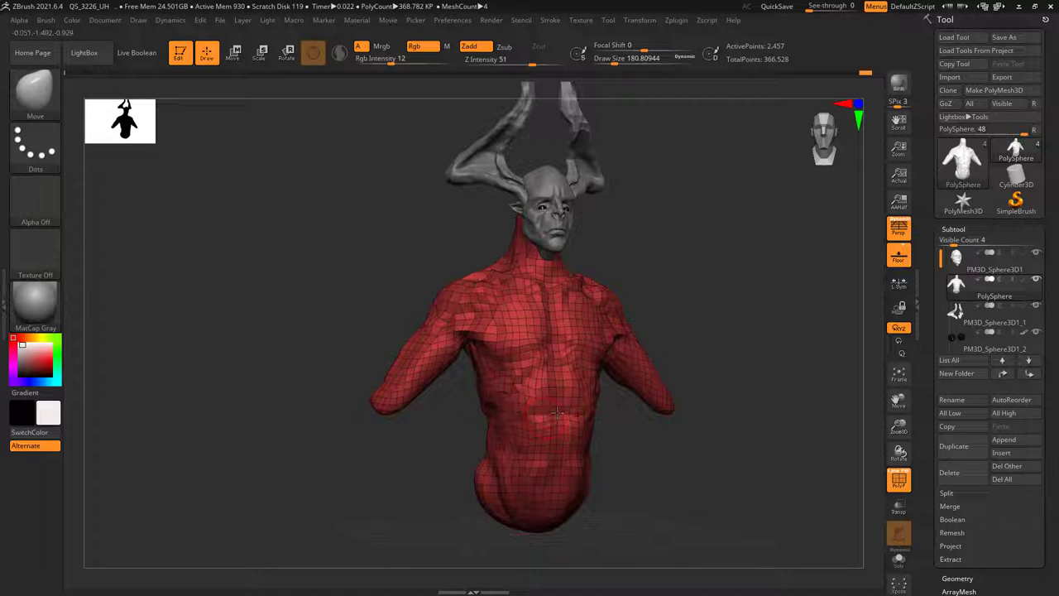
right_click_drag(560, 396, 604, 400)
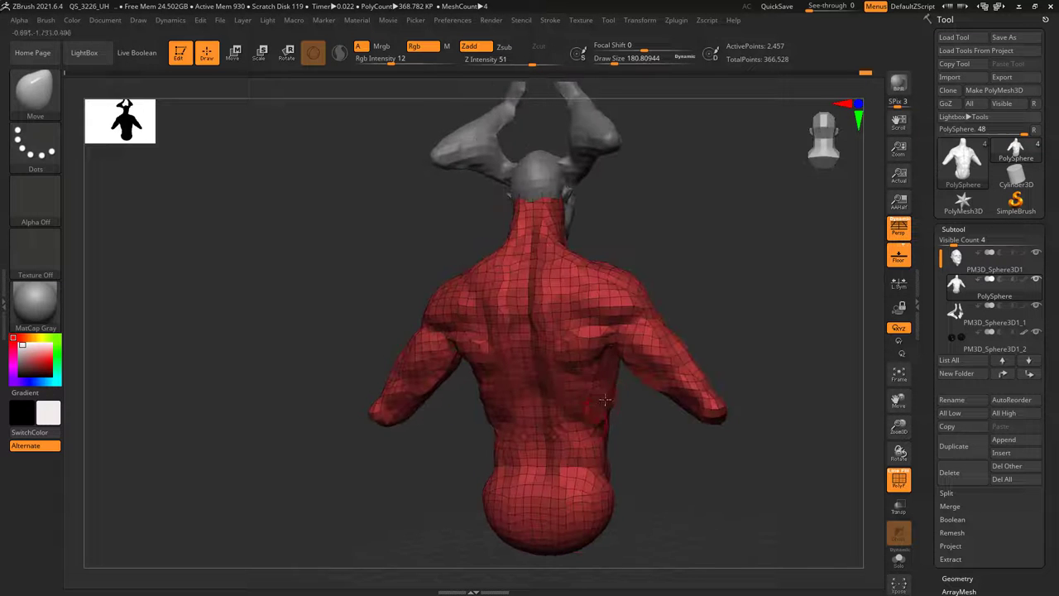
right_click_drag(536, 380, 518, 377)
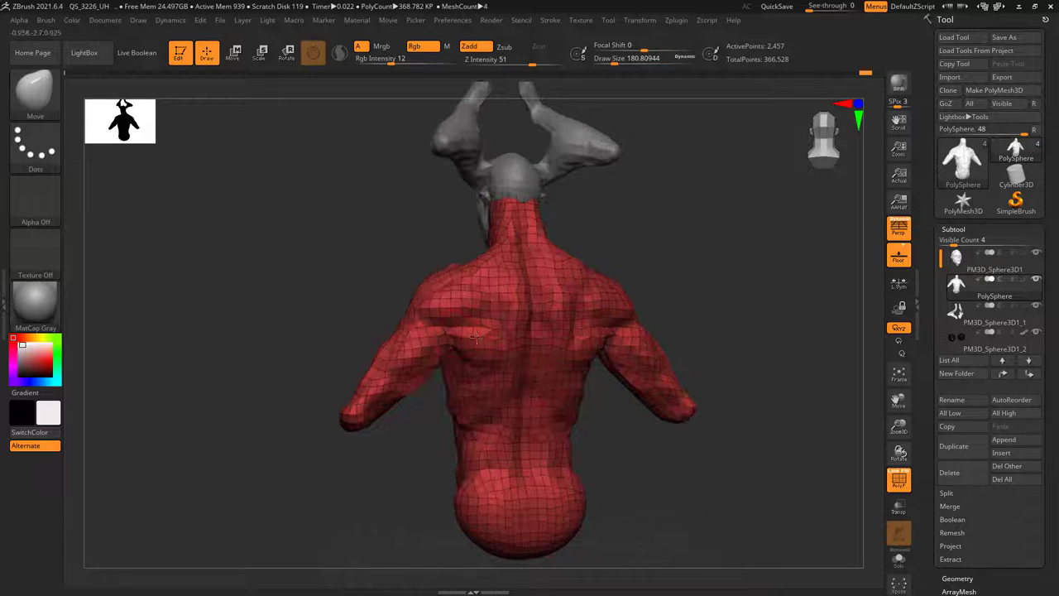
right_click_drag(517, 346, 514, 277, "alt")
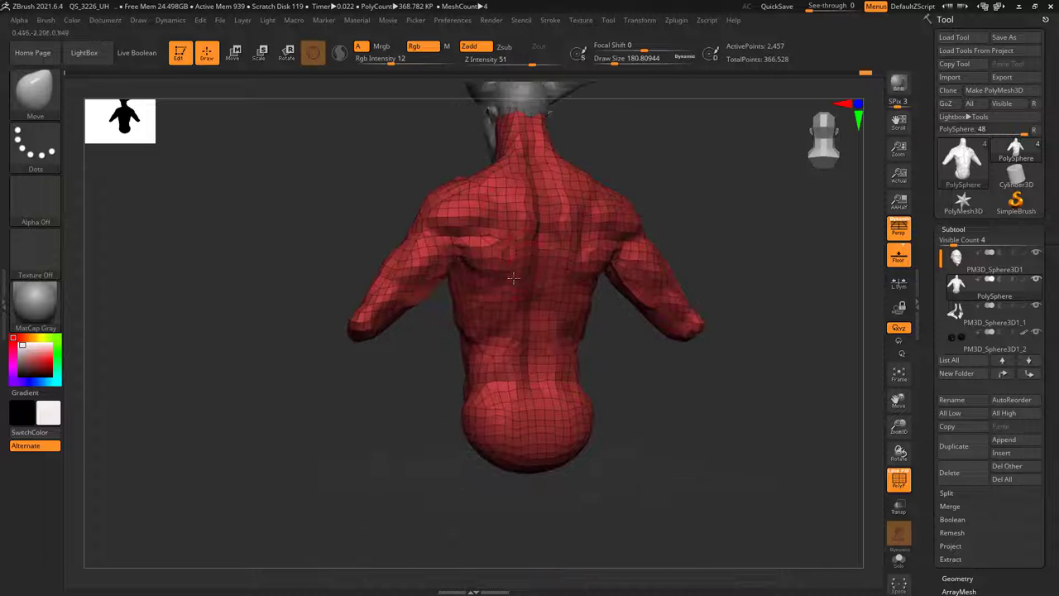
right_click_drag(492, 362, 644, 373)
right_click_drag(496, 217, 718, 362, "alt")
right_click_drag(718, 362, 675, 303, "shift")
right_click_drag(675, 302, 662, 386, "ctrl")
right_click_drag(662, 385, 710, 368)
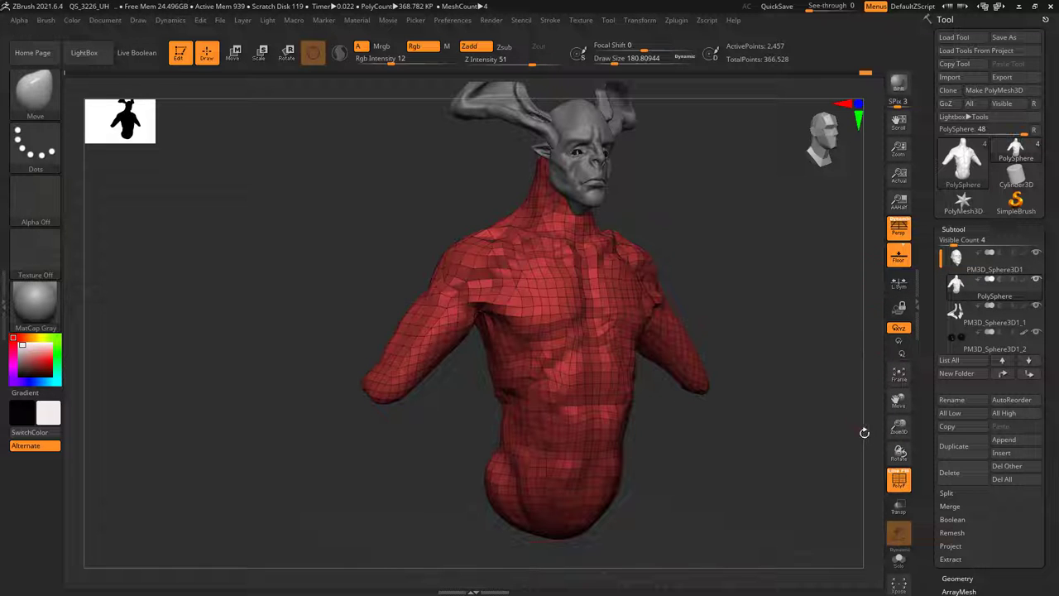
left_click(899, 480)
- Remesh the torso with DynaMesh at a resolution of 256
left_click(973, 230)
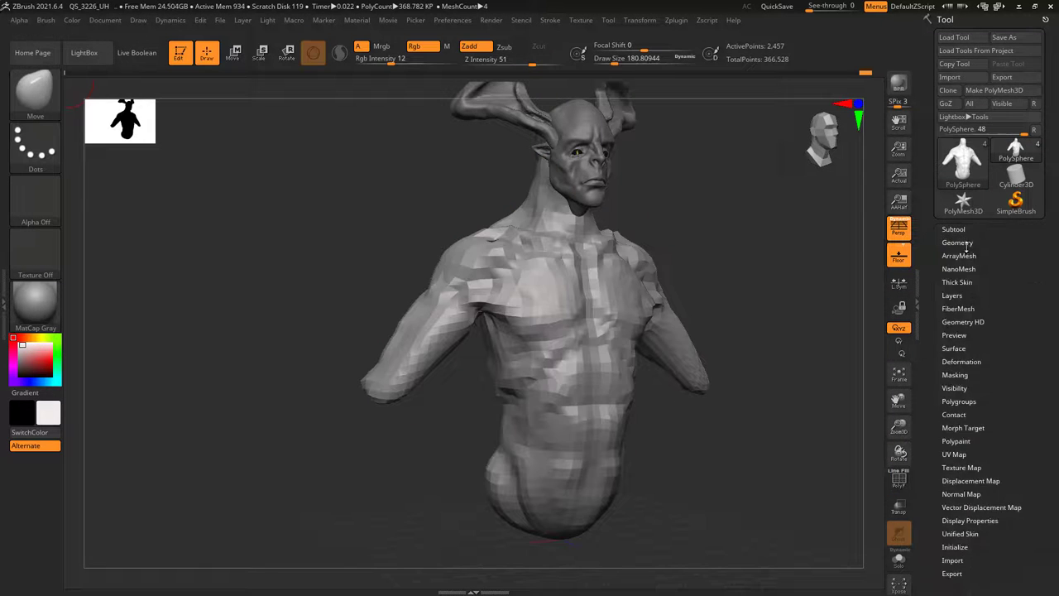
left_click(962, 244)
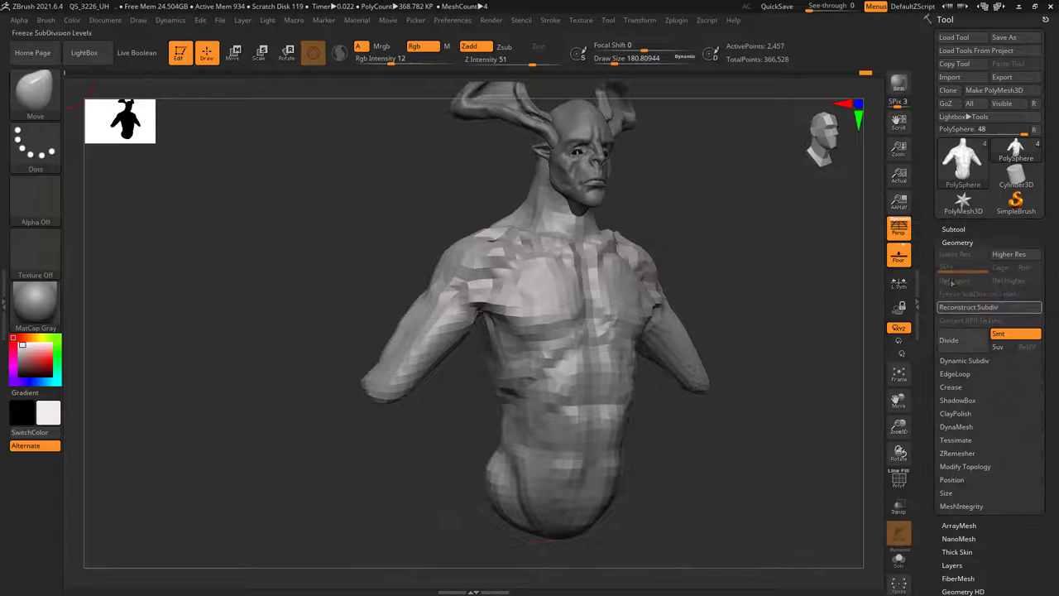
left_click(961, 429)
left_click_drag(930, 465, 929, 443)
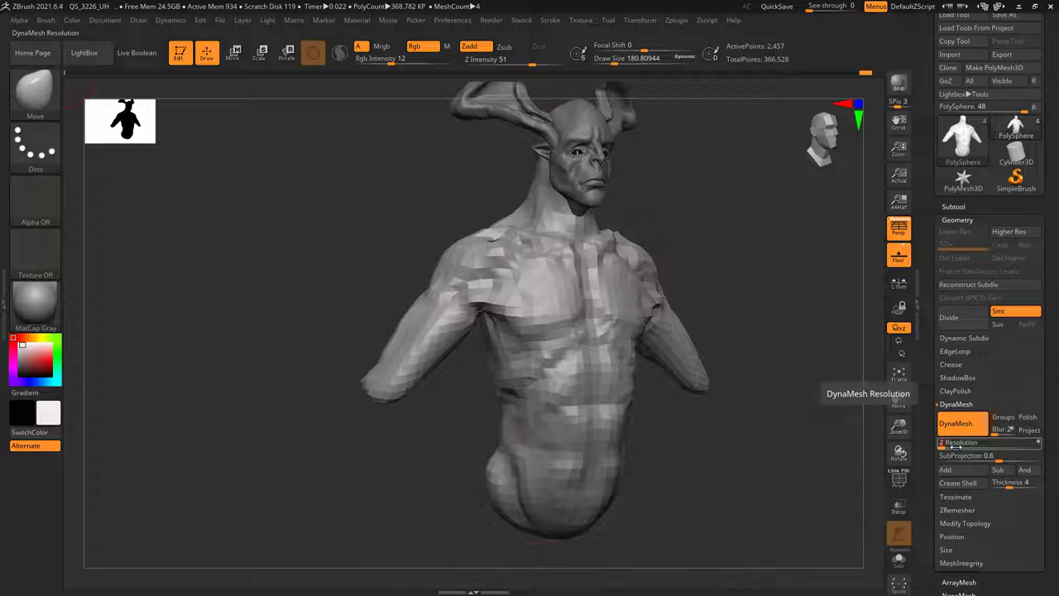
type("6")
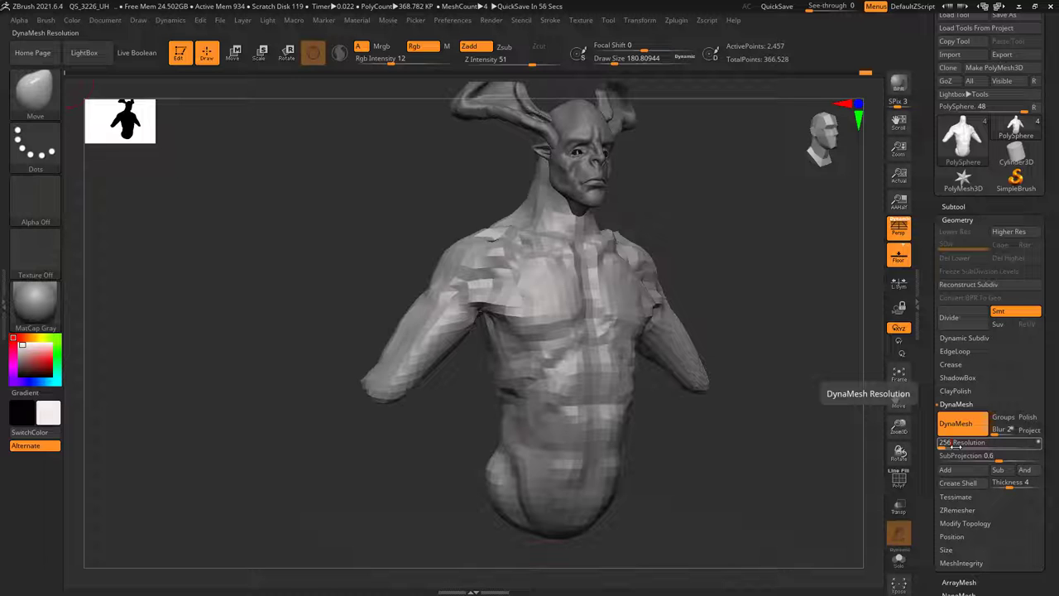
key("Return")
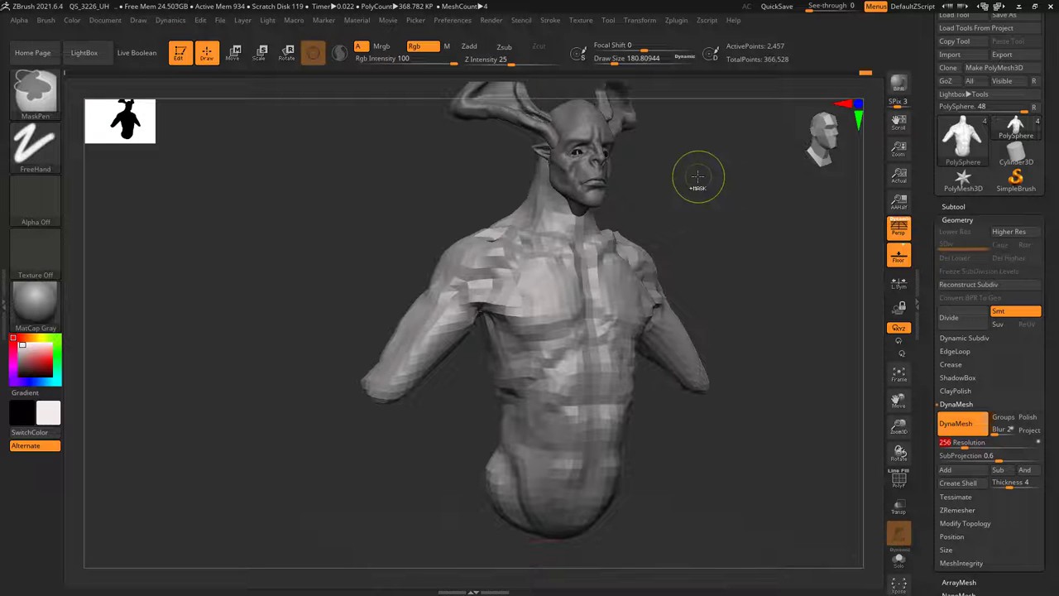
left_click_drag(698, 176, 763, 289, "ctrl")
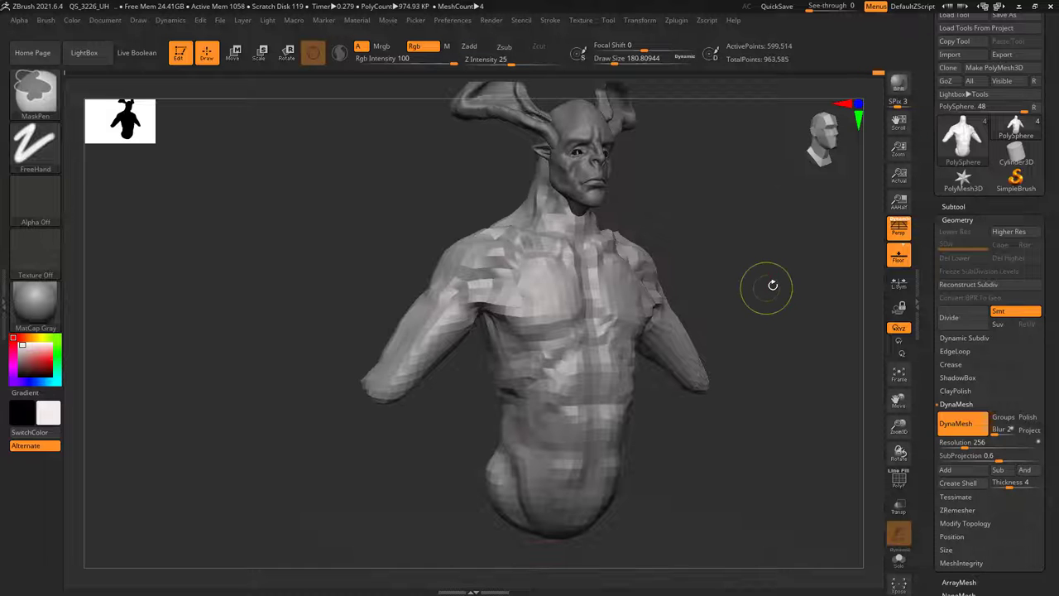
left_click_drag(701, 322, 709, 305, "shift")
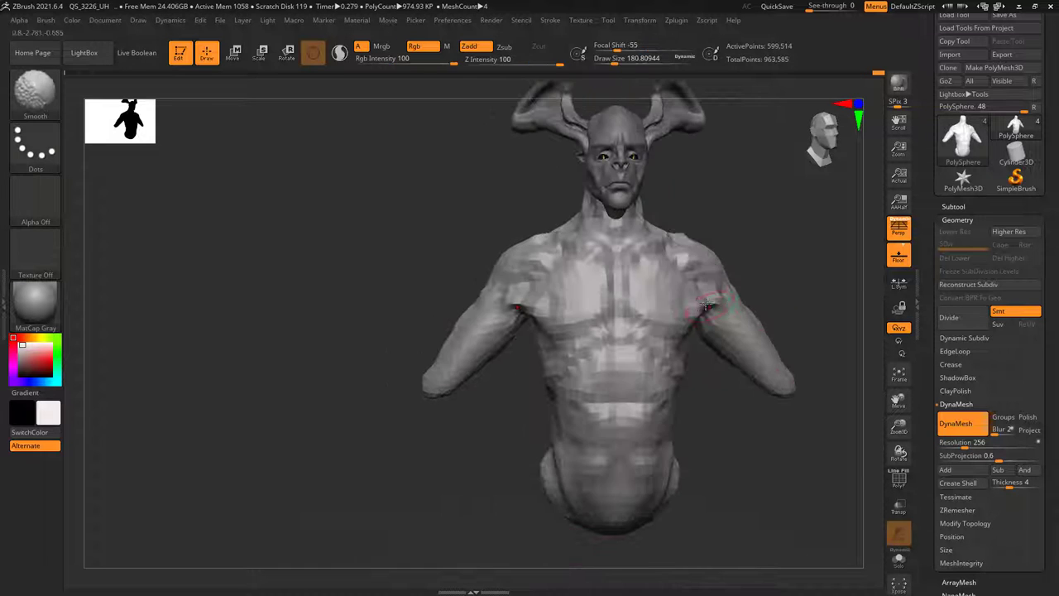
- Choose the ClayTubes brush and assign it the soft round Alpha 01
left_click(37, 93)
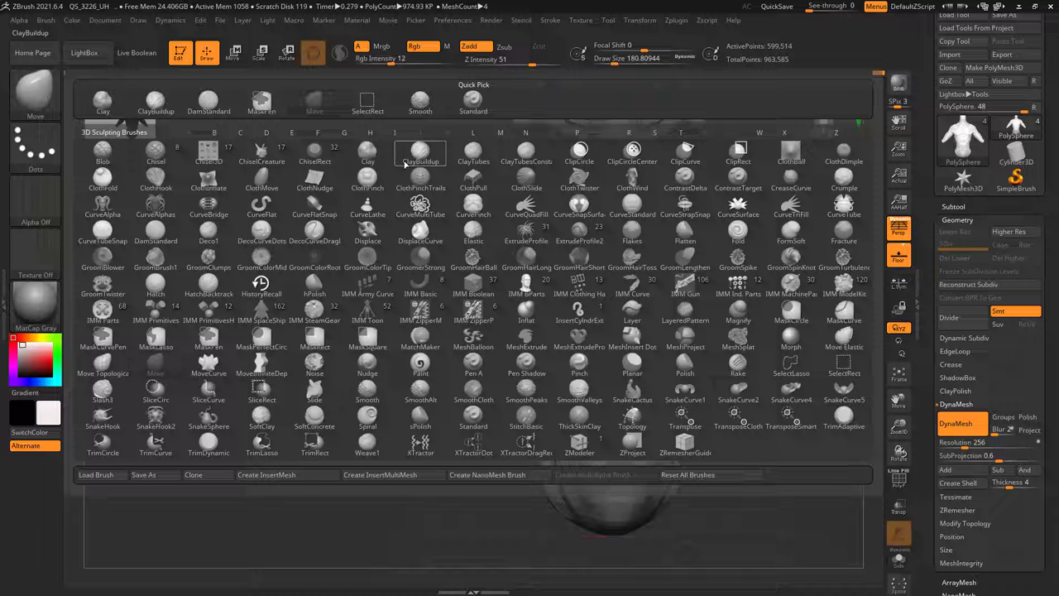
left_click(480, 159)
left_click(42, 198)
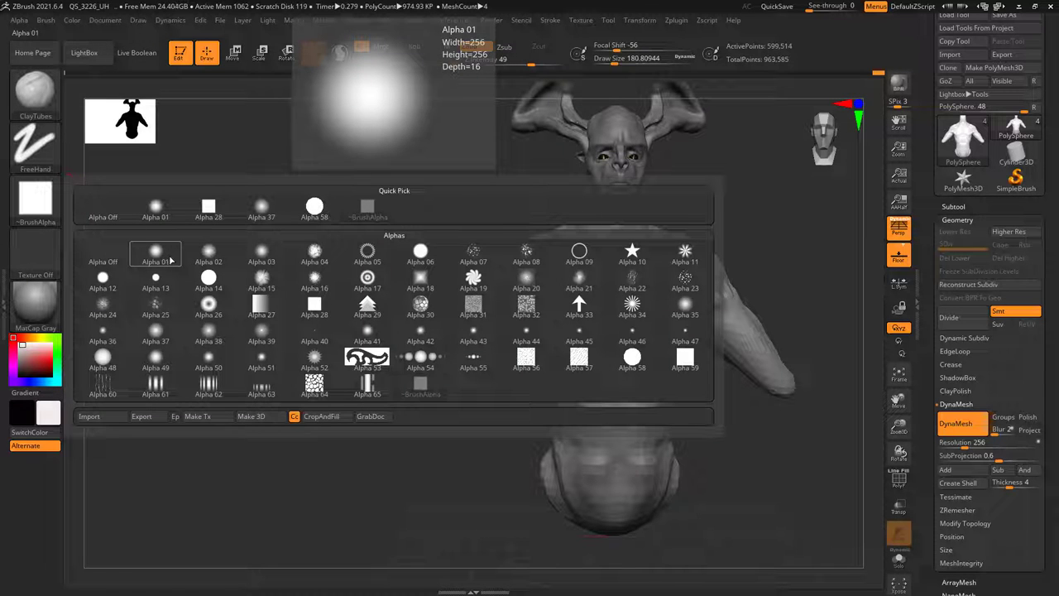
left_click(170, 259)
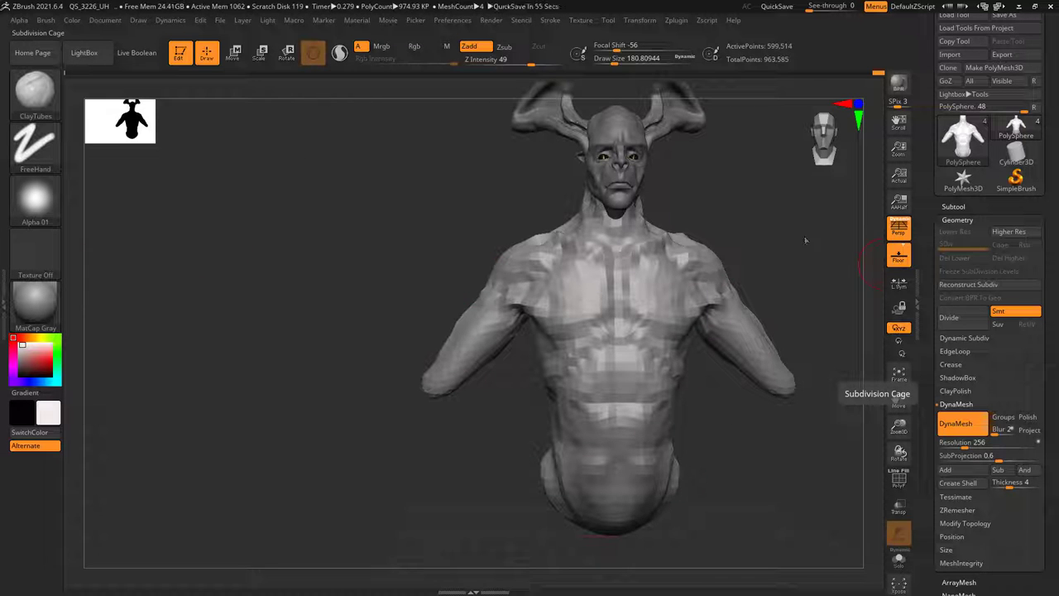
left_click_drag(442, 258, 260, 213, "alt")
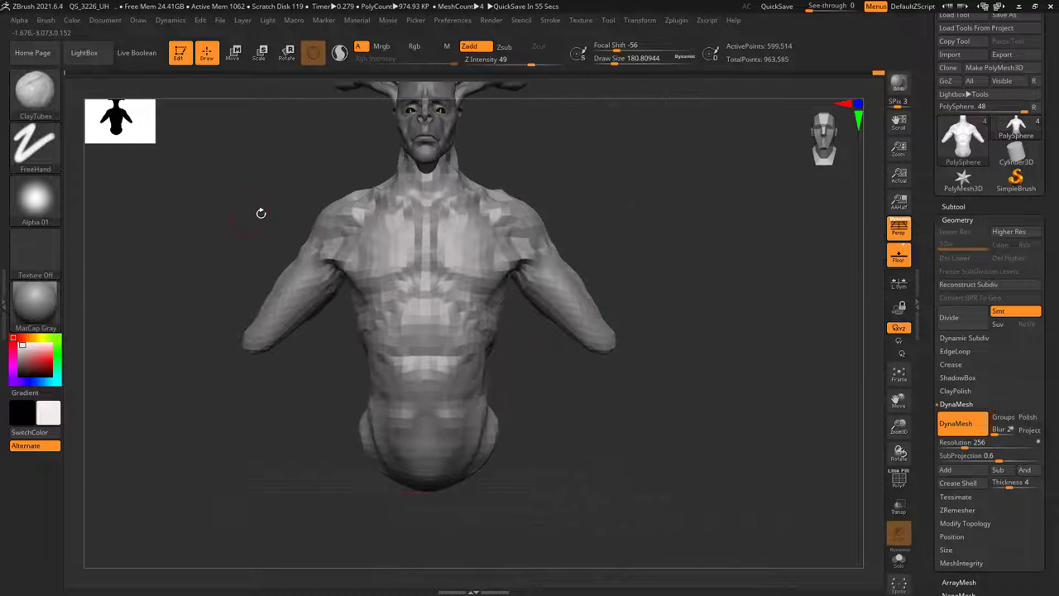
- Set the ClayTubes draw size to about 150, try Alpha 37, and settle on Alpha 12
left_click(48, 211)
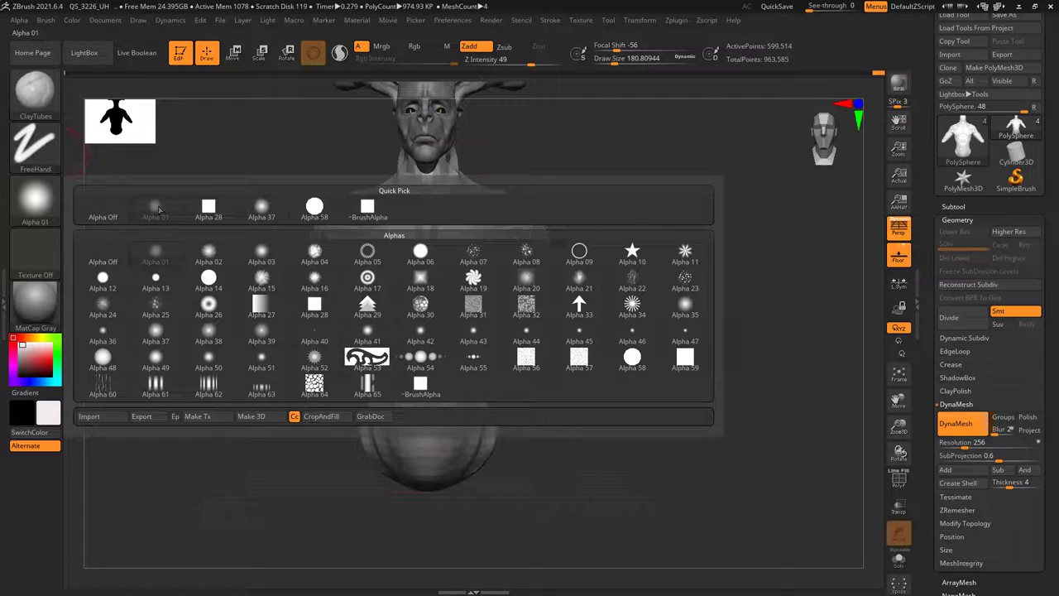
mouse_move(278, 153)
left_mouse_down("alt")
mouse_move(378, 239)
mouse_move(473, 249)
mouse_move(468, 290)
left_mouse_up("alt")
key("space")
left_click(35, 199)
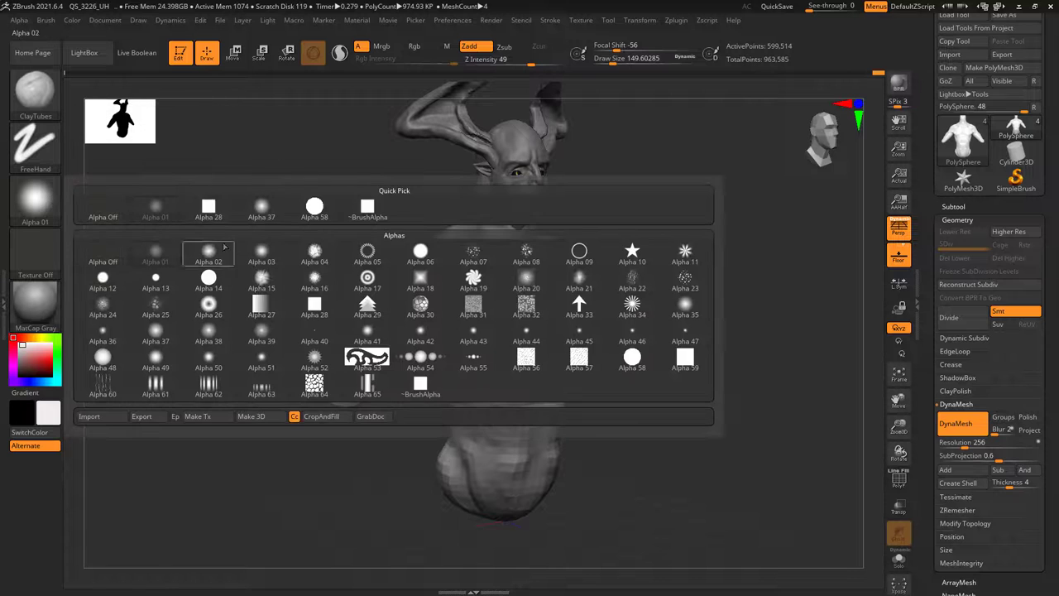
left_click(261, 210)
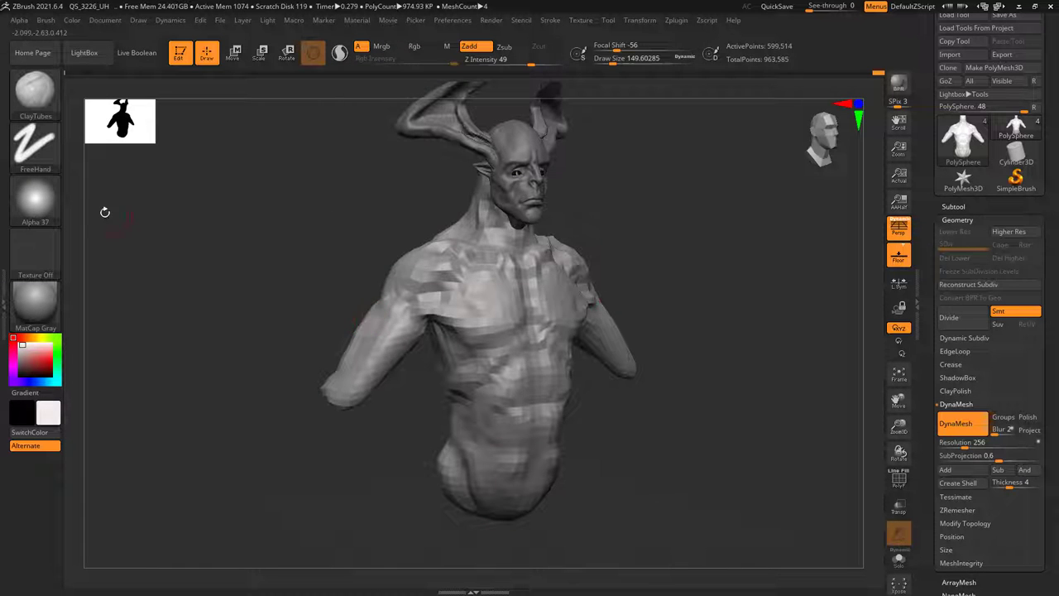
left_click(60, 198)
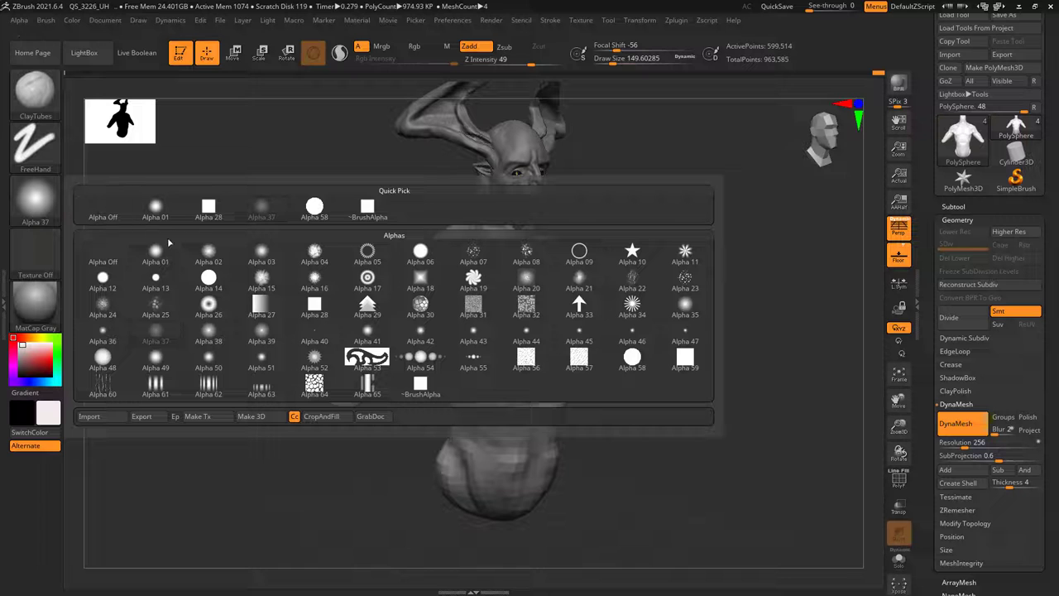
left_click(124, 280)
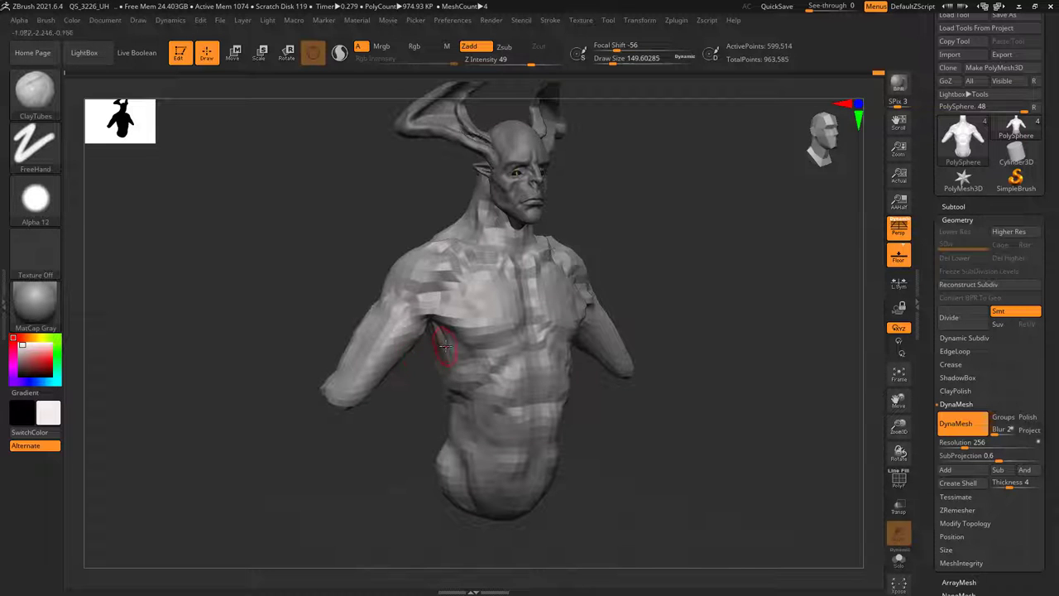
- Sculpt the upper chest below the collarbone with ClayTubes at Z Intensity 13, varying the draw size up to about 160
mouse_move(445, 346)
right_mouse_down()
mouse_move(502, 314)
mouse_move(521, 286)
mouse_move(533, 323)
mouse_move(584, 322)
mouse_move(536, 314)
right_mouse_up()
right_click(507, 319)
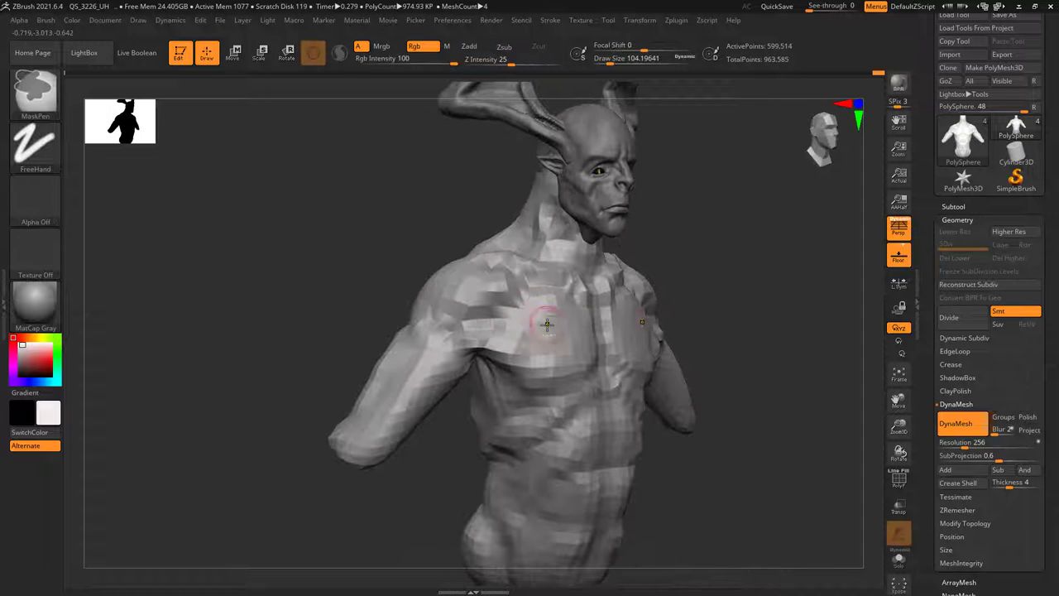
right_click(547, 325)
left_click_drag(547, 325, 553, 344)
right_click(554, 319)
right_click_drag(547, 289, 534, 305)
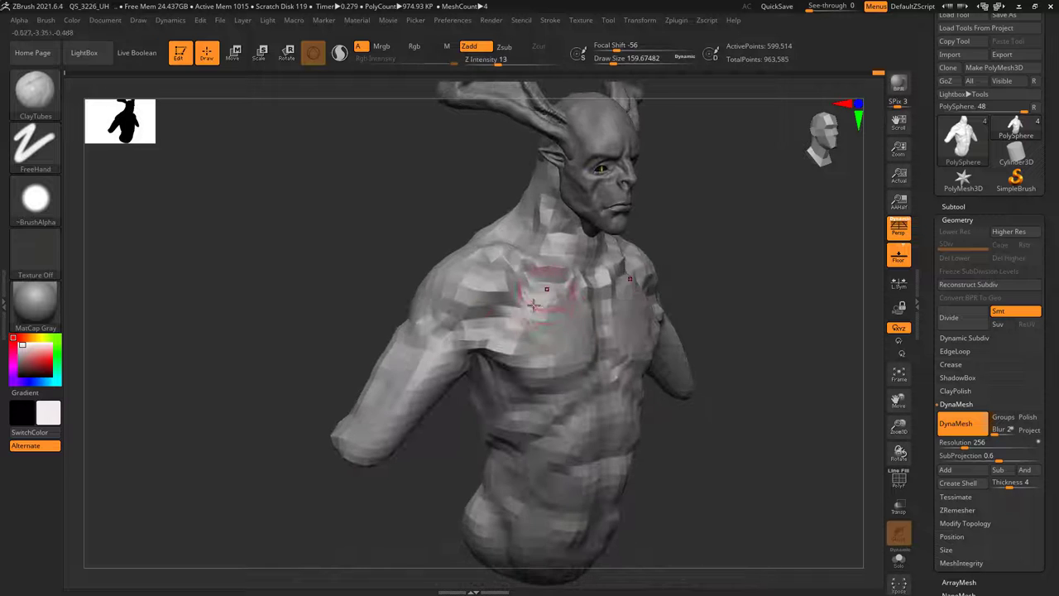
left_click_drag(534, 305, 530, 307)
right_click_drag(579, 311, 555, 313)
right_click(566, 313)
left_click_drag(566, 312, 562, 314)
right_click_drag(526, 316, 553, 316)
left_click_drag(553, 317, 546, 302)
- Refine the chest and shoulder with ClayTubes at a draw size of about 67 and Z Intensity 3, undoing the last stroke
right_click(564, 305)
left_click_drag(564, 305, 560, 305)
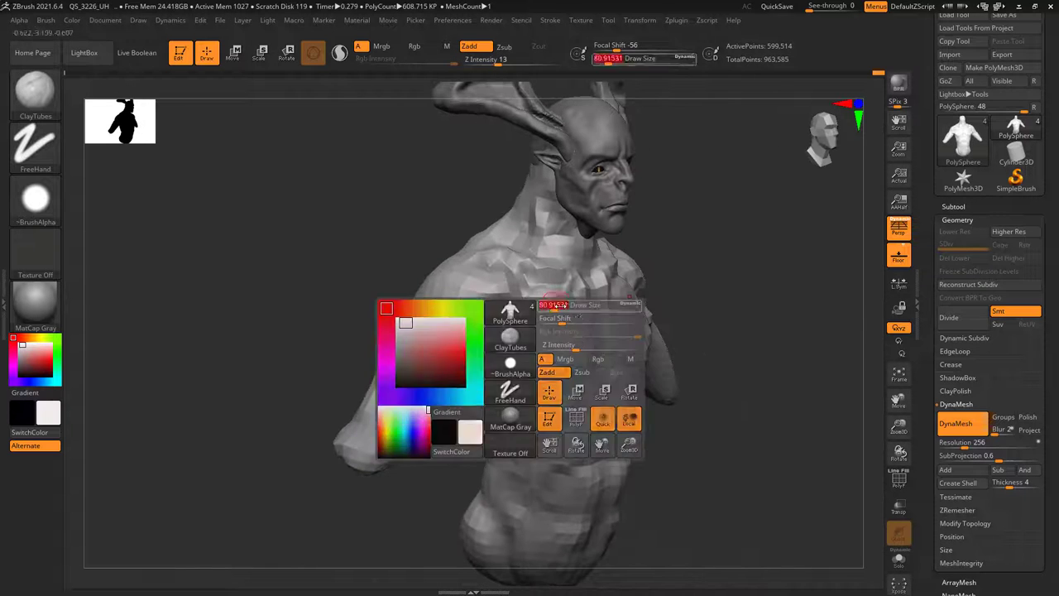
right_click_drag(560, 305, 590, 311, "ctrl")
right_click(591, 311)
left_click_drag(591, 311, 587, 311)
right_click_drag(579, 311, 558, 305, "ctrl")
left_click_drag(559, 306, 564, 314)
mouse_move(564, 311)
right_mouse_down()
mouse_move(553, 304)
mouse_move(513, 321)
mouse_move(560, 318)
right_mouse_up()
right_click(566, 317)
left_click_drag(554, 344, 542, 344)
key("ctrl+z")
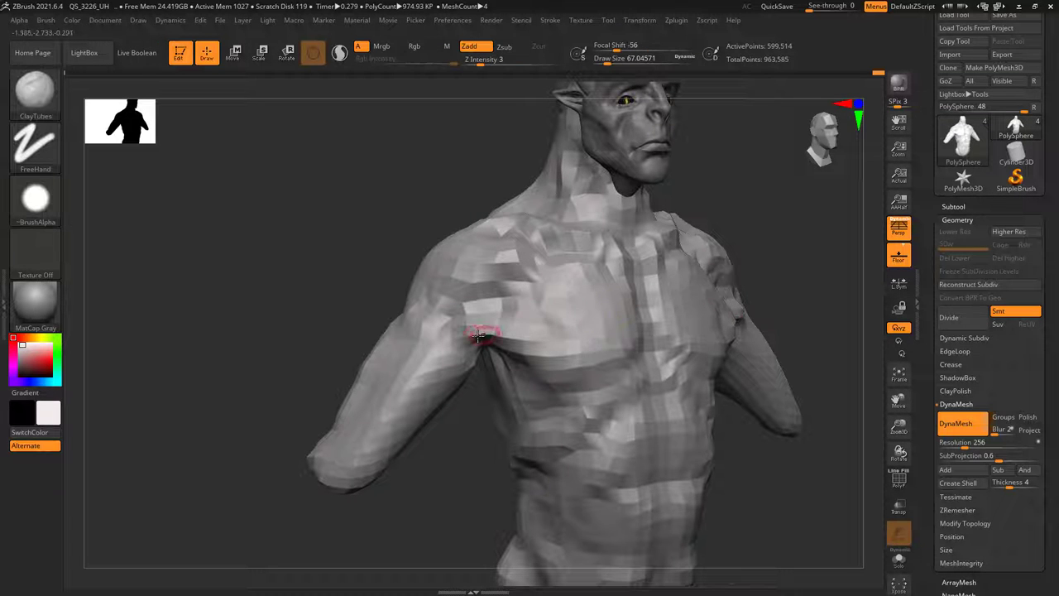
- Build up the outer chest muscle toward the armpit with ClayTubes at Z Intensity 9
right_click_drag(489, 326, 510, 329)
right_click(512, 330)
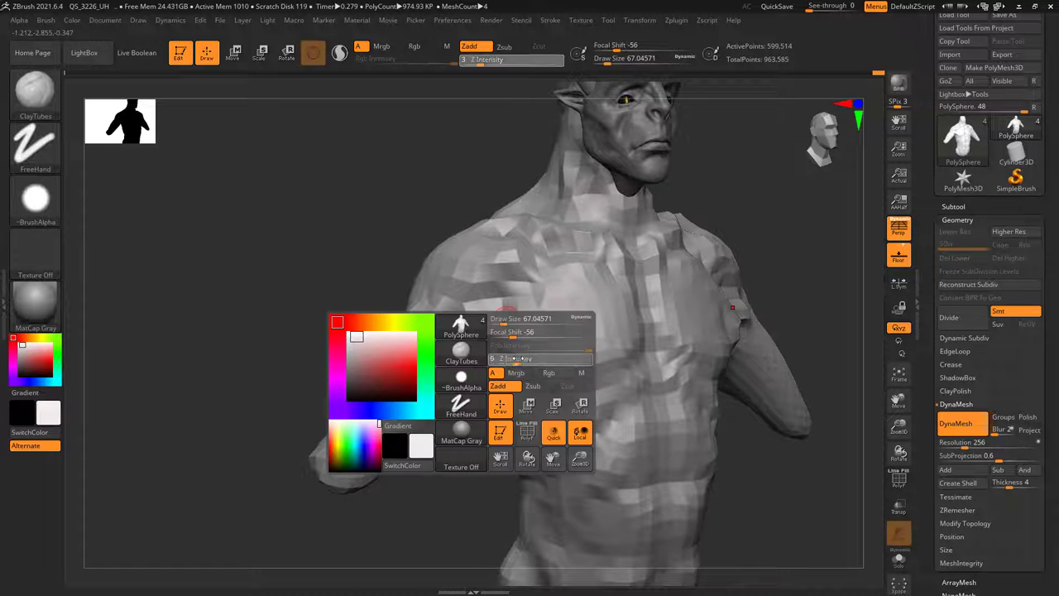
left_click_drag(493, 359, 500, 358)
mouse_move(519, 329)
right_mouse_down()
mouse_move(506, 326)
mouse_move(506, 312)
right_mouse_up()
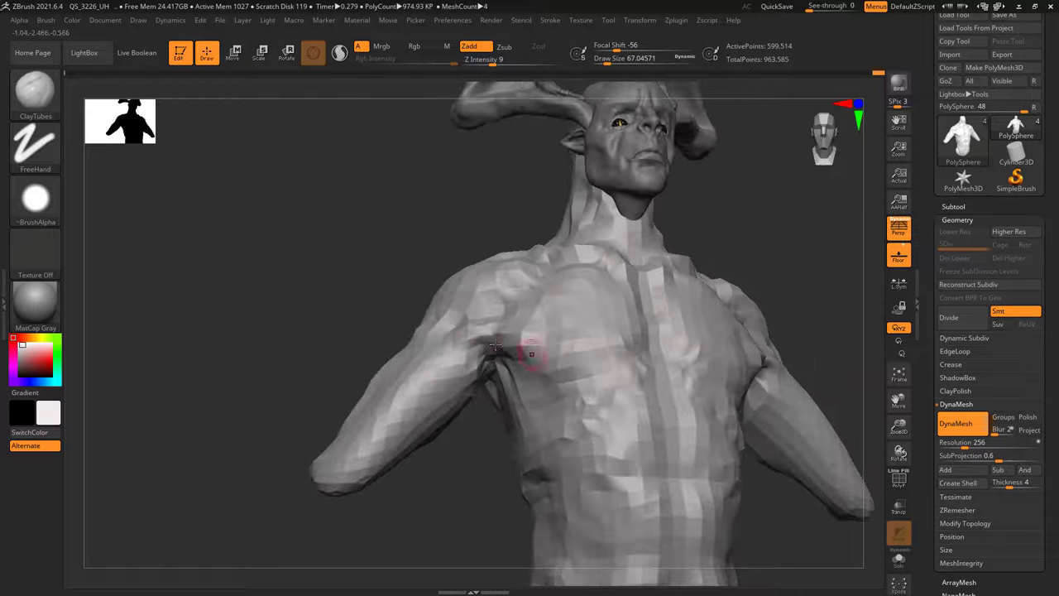
left_click_drag(544, 353, 504, 339)
- Shape the lower edge of the chest muscle toward the armpit with ClayTubes at a draw size of about 88 and Z Intensity 9
right_click(570, 337)
left_click_drag(578, 345, 582, 345)
right_click_drag(529, 327, 554, 338)
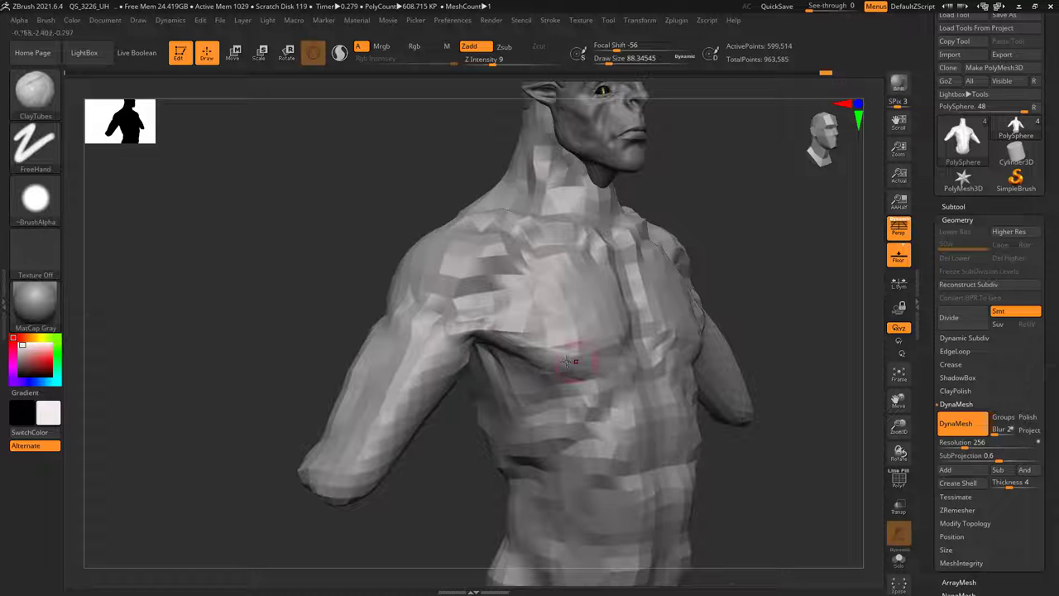
right_click(563, 290)
mouse_move(568, 331)
left_mouse_down()
mouse_move(591, 331)
mouse_move(601, 359)
mouse_move(555, 352)
mouse_move(576, 378)
left_mouse_up()
- Strengthen the fold beneath the chest muscle with ClayTubes at Focal Shift 17 and Z Intensity 27
right_click(556, 352)
right_click(569, 354)
right_click_drag(563, 364, 524, 376)
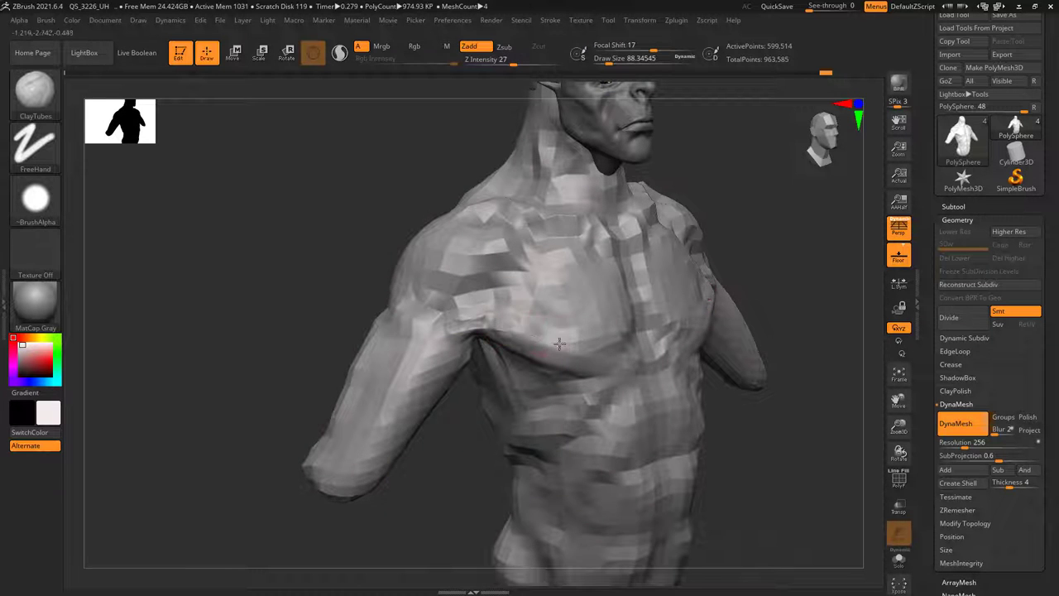
mouse_move(526, 328)
right_mouse_down()
mouse_move(485, 295)
mouse_move(584, 335)
right_mouse_up()
right_click(584, 336)
left_click_drag(597, 319, 590, 319)
right_click_drag(589, 323, 555, 340)
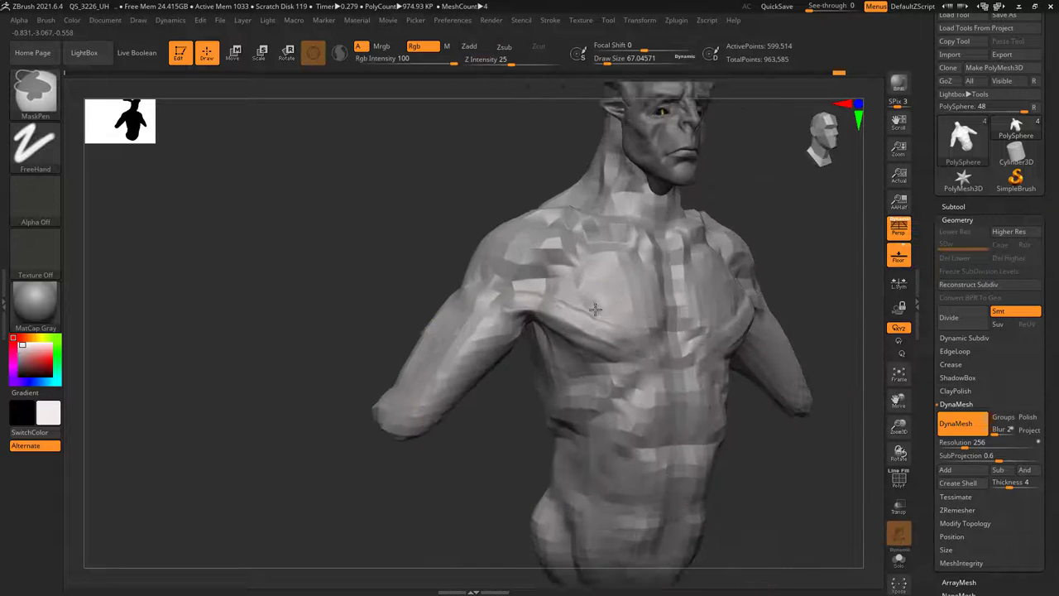
- Build up the outer chest muscle into the front of the shoulder with ClayTubes at a draw size of about 104
right_click_drag(594, 310, 592, 324, "ctrl")
right_click_drag(593, 324, 591, 292)
right_click(591, 294)
left_click_drag(588, 293, 596, 293)
right_click_drag(595, 292, 610, 308)
right_click(606, 286)
left_click_drag(614, 278, 611, 270)
right_click(607, 271)
right_click_drag(538, 291, 600, 272)
mouse_move(540, 293)
left_mouse_down()
mouse_move(609, 257)
mouse_move(606, 290)
left_mouse_up()
right_click_drag(555, 303, 602, 317)
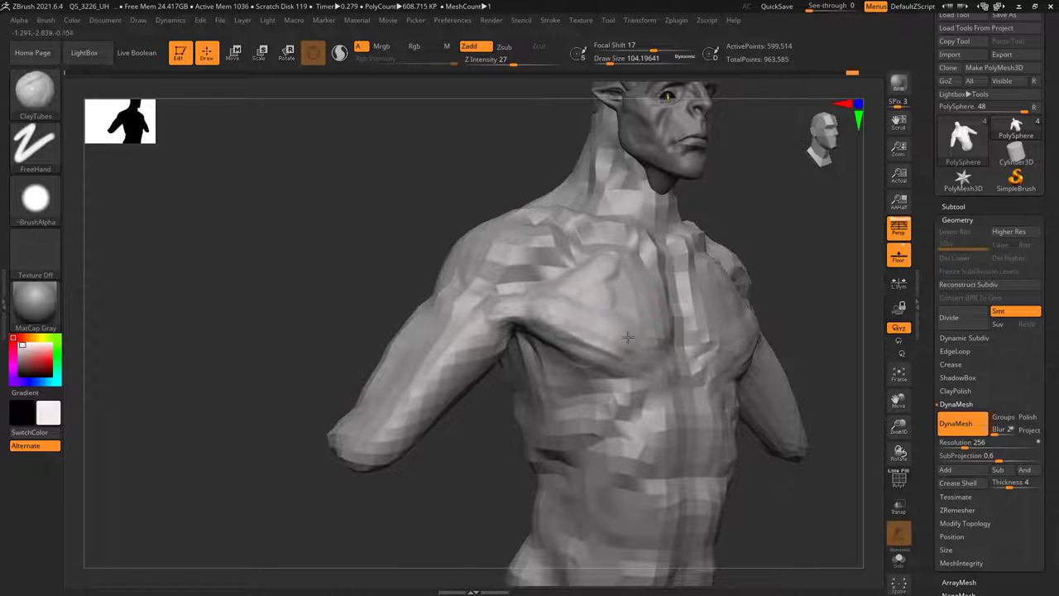
- Add clay lumps to the inner chest beside the sternum at Focal Shift -86 and a draw size of about 96
mouse_move(672, 349)
right_mouse_down()
mouse_move(609, 327)
mouse_move(569, 295)
right_mouse_up()
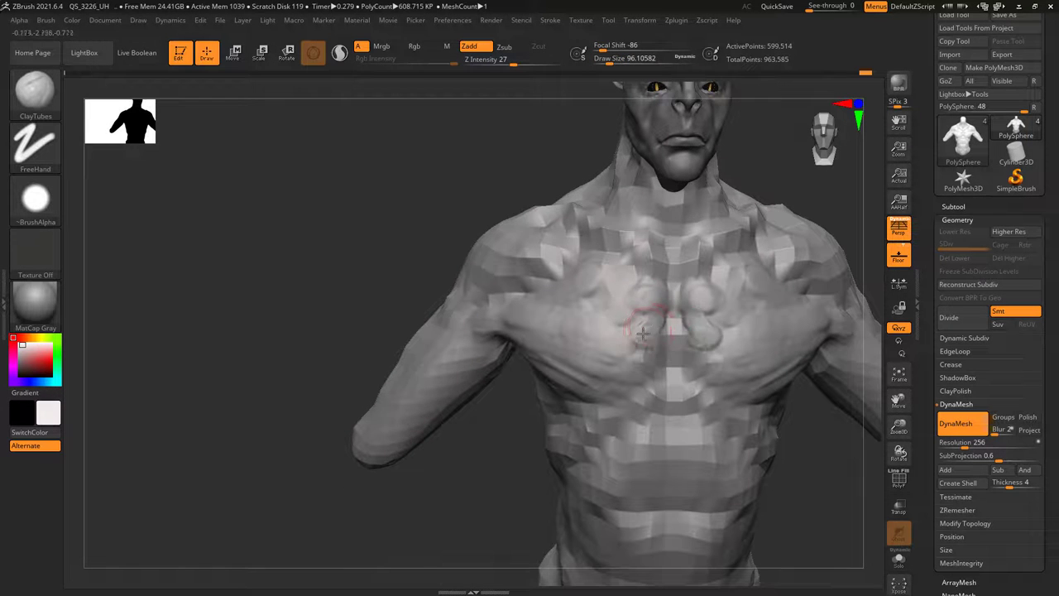
left_click_drag(643, 333, 648, 330)
right_click_drag(649, 329, 664, 314)
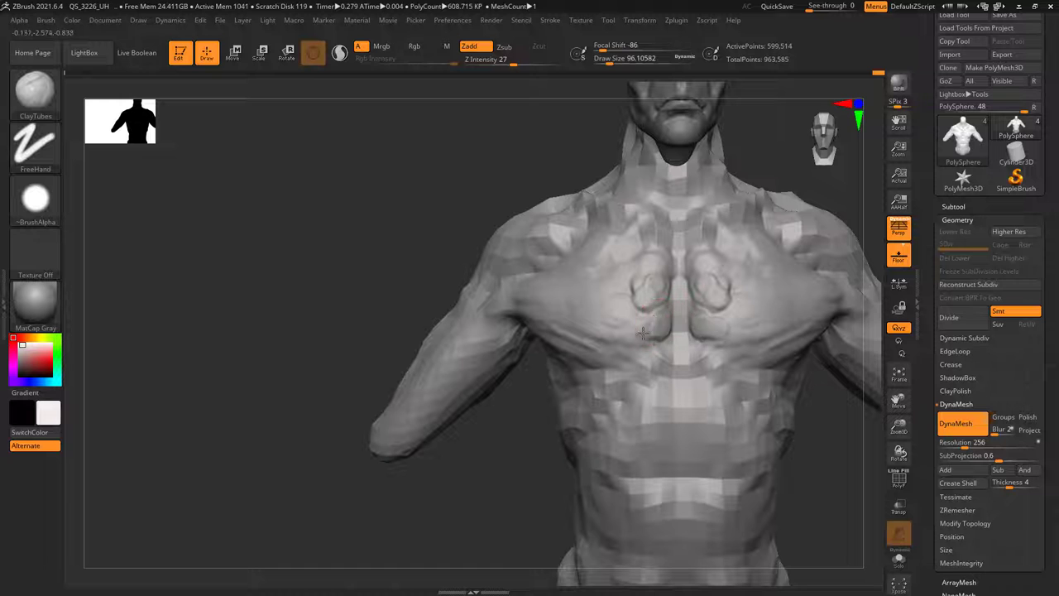
left_click_drag(659, 321, 644, 337)
right_click_drag(643, 337, 650, 256)
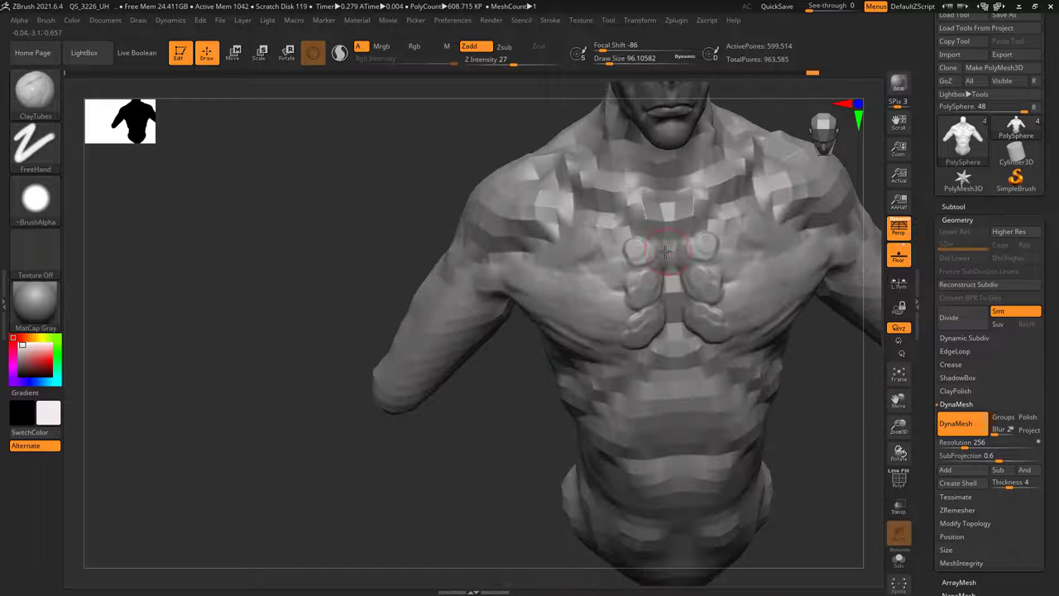
- Lower the Z Intensity to 12 and sculpt clay from the inner chest across the upper chest muscle
key("space")
left_click_drag(700, 293, 683, 292)
right_click_drag(658, 285, 637, 252)
left_click_drag(631, 250, 607, 269)
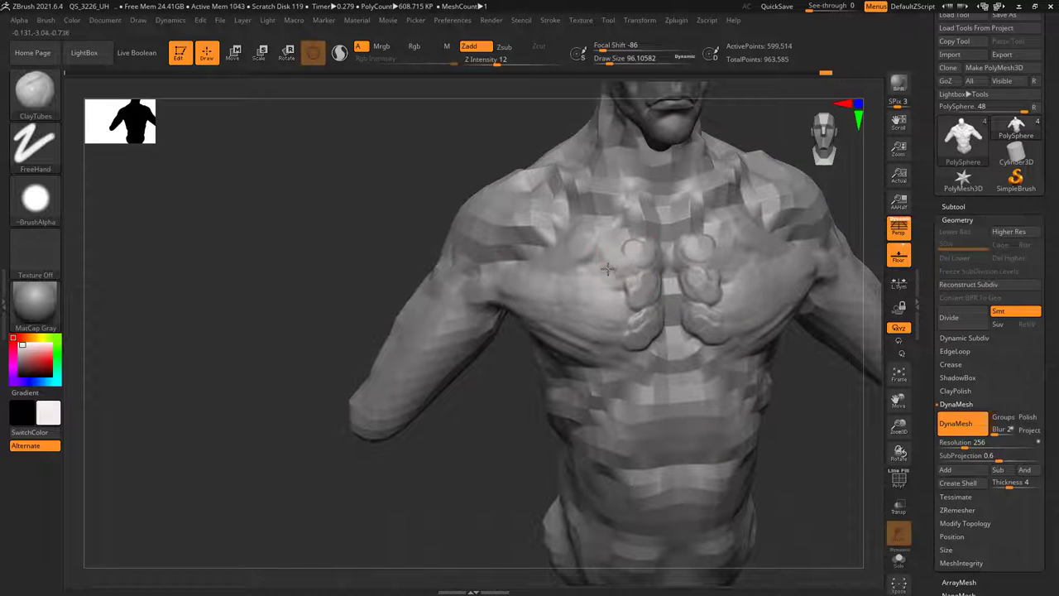
right_click_drag(621, 254, 629, 289)
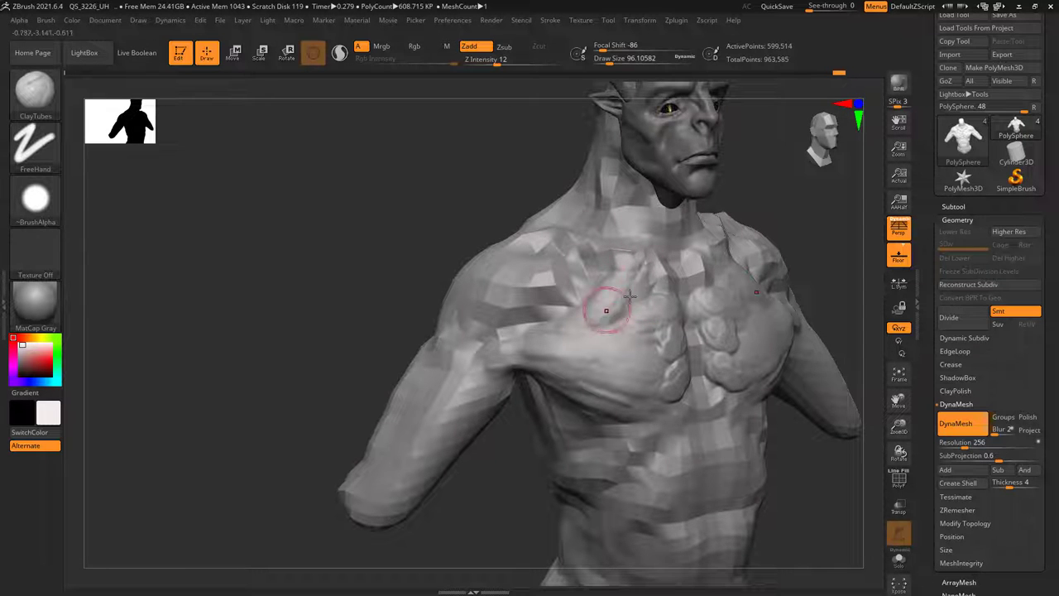
mouse_move(560, 325)
right_mouse_down()
mouse_move(584, 308)
mouse_move(602, 312)
right_mouse_up()
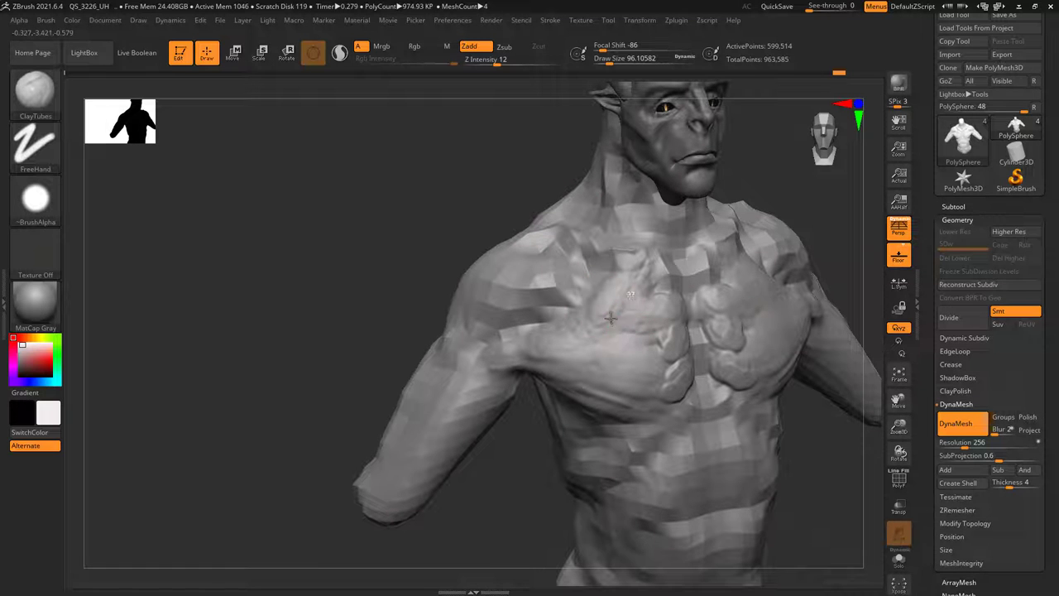
- Undo the last chest stroke, set the Focal Shift to 10, and sculpt muscle fibres from the sternum toward the armpit
left_click_drag(610, 318, 537, 341)
key("ctrl+z")
key("space")
left_click(664, 311)
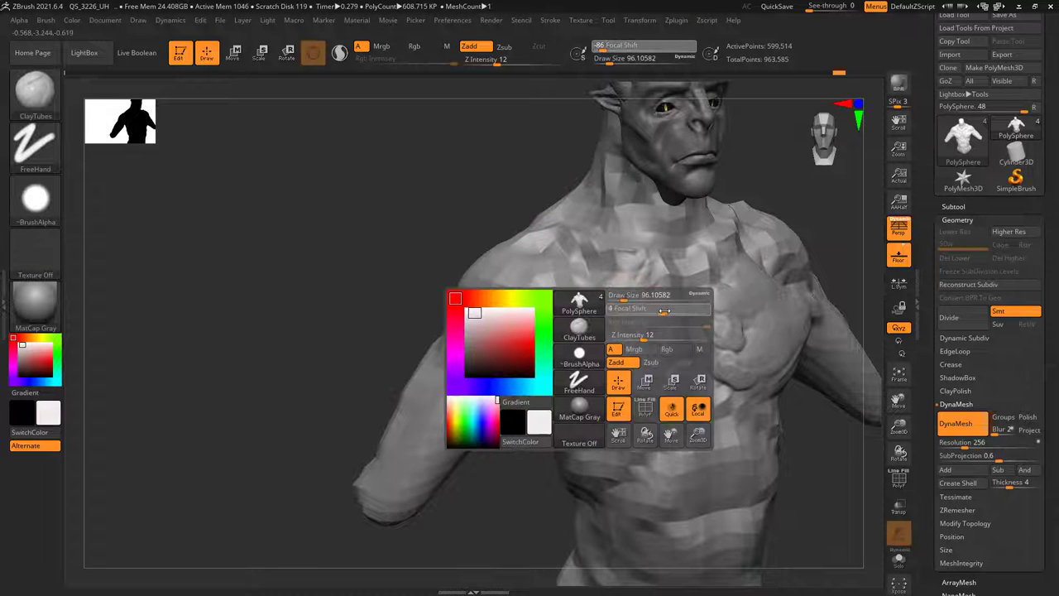
left_click_drag(665, 311, 530, 342)
mouse_move(625, 312)
left_mouse_down()
mouse_move(544, 345)
mouse_move(560, 343)
left_mouse_up()
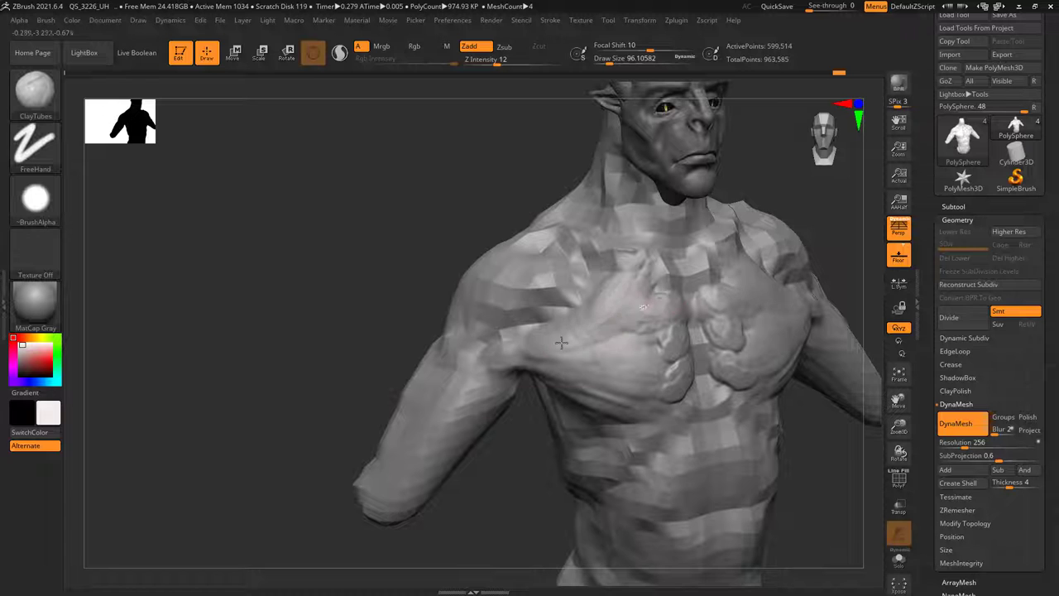
right_click_drag(622, 334, 613, 314)
mouse_move(510, 347)
right_mouse_down()
mouse_move(678, 339)
mouse_move(648, 307)
mouse_move(615, 302)
right_mouse_up()
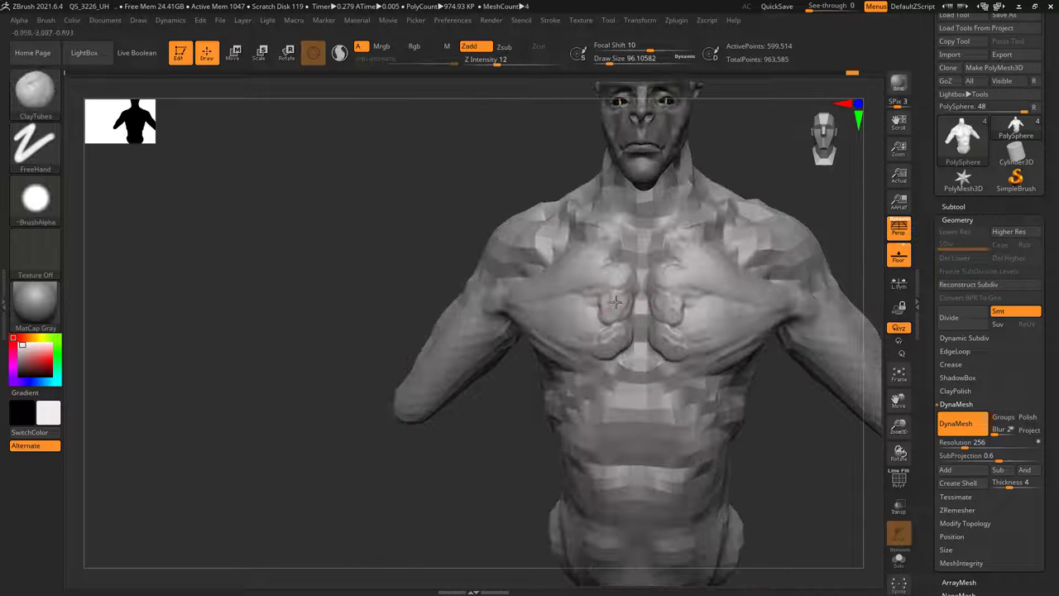
mouse_move(612, 291)
left_mouse_down()
mouse_move(579, 305)
mouse_move(539, 297)
left_mouse_up()
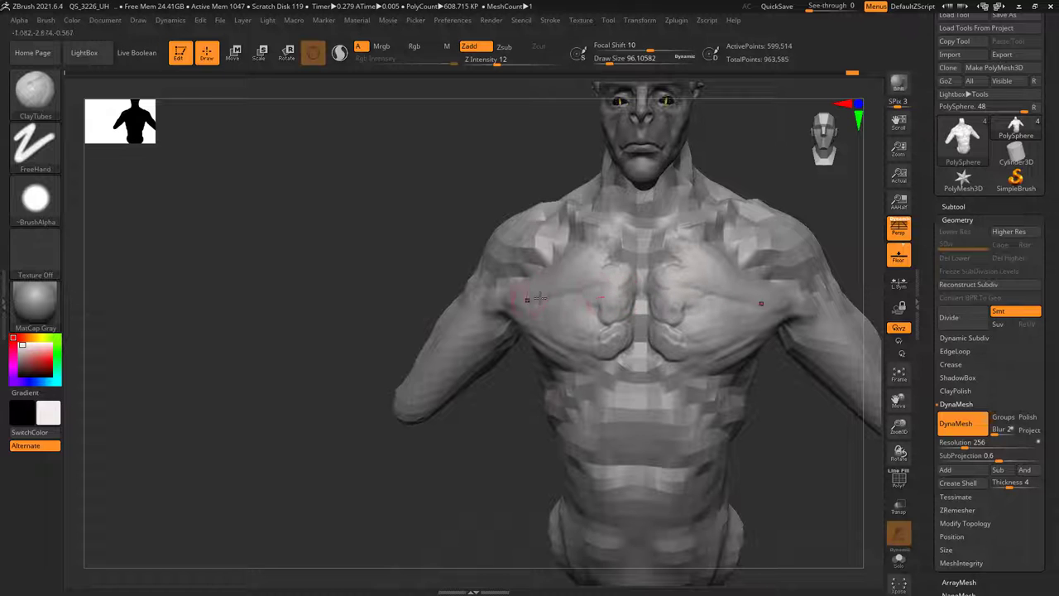
- Open the Lazy Mouse stroke settings and toggle LazyMouse off and on
left_click(550, 19)
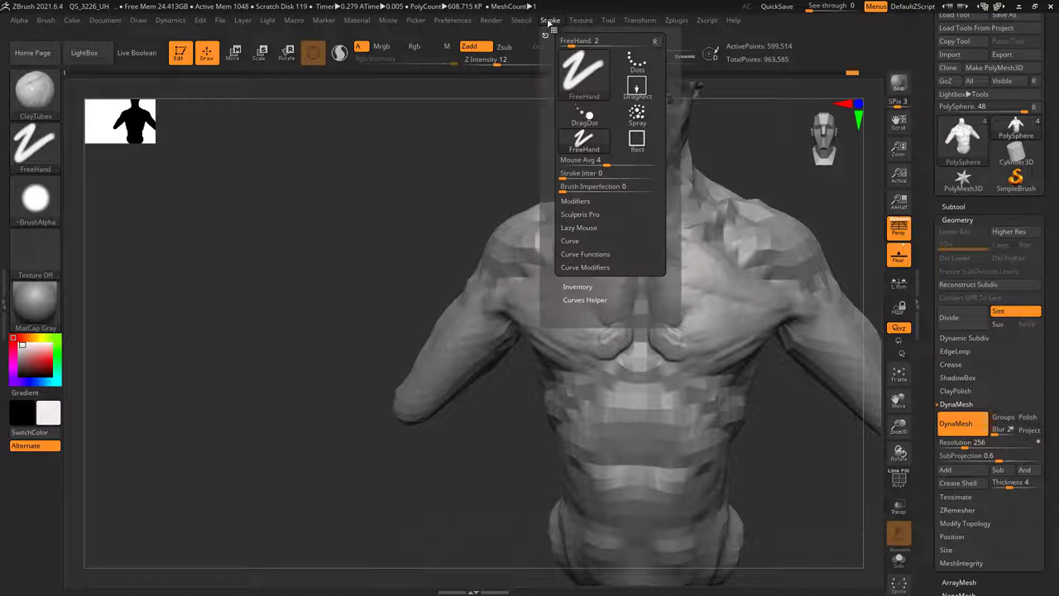
left_click(576, 201)
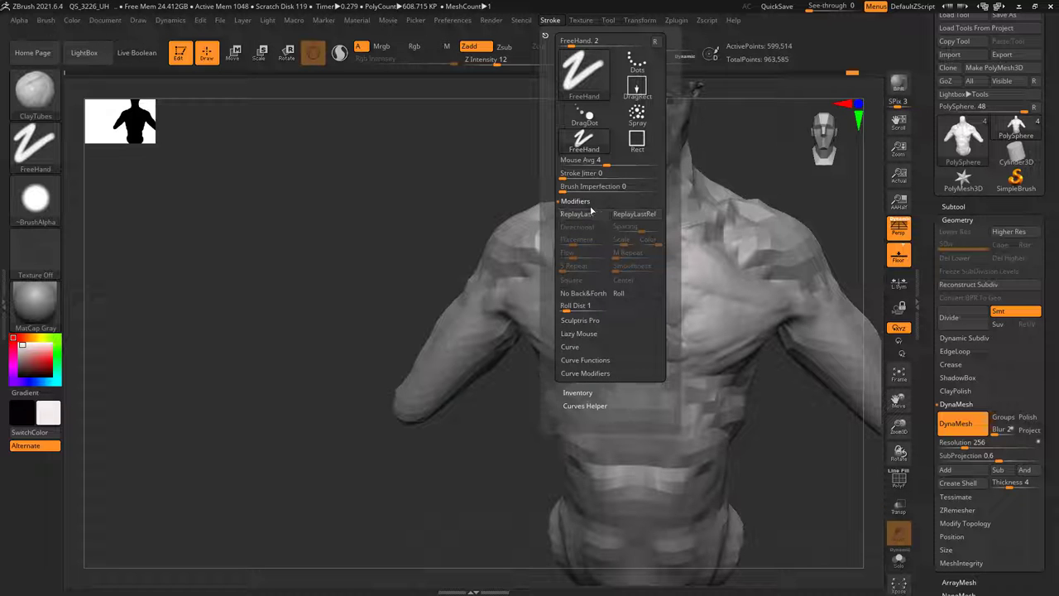
left_click(576, 203)
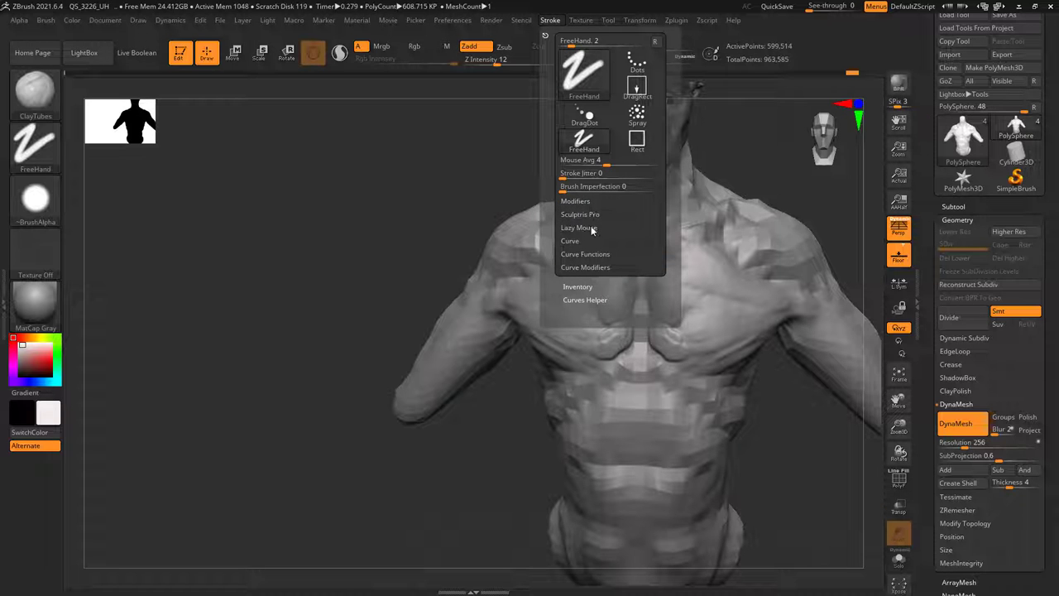
left_click(590, 229)
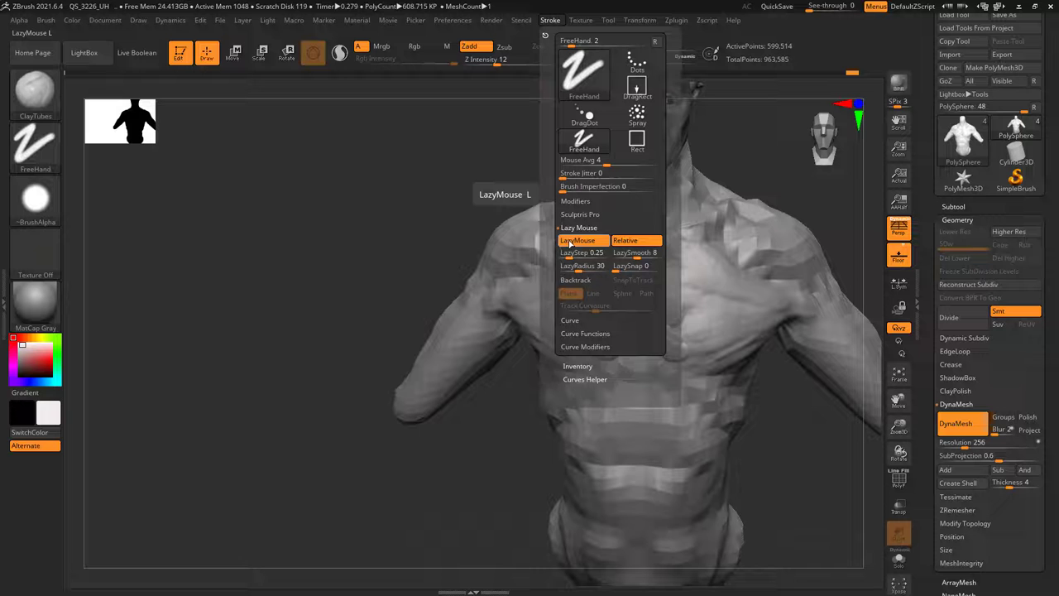
left_click(569, 244)
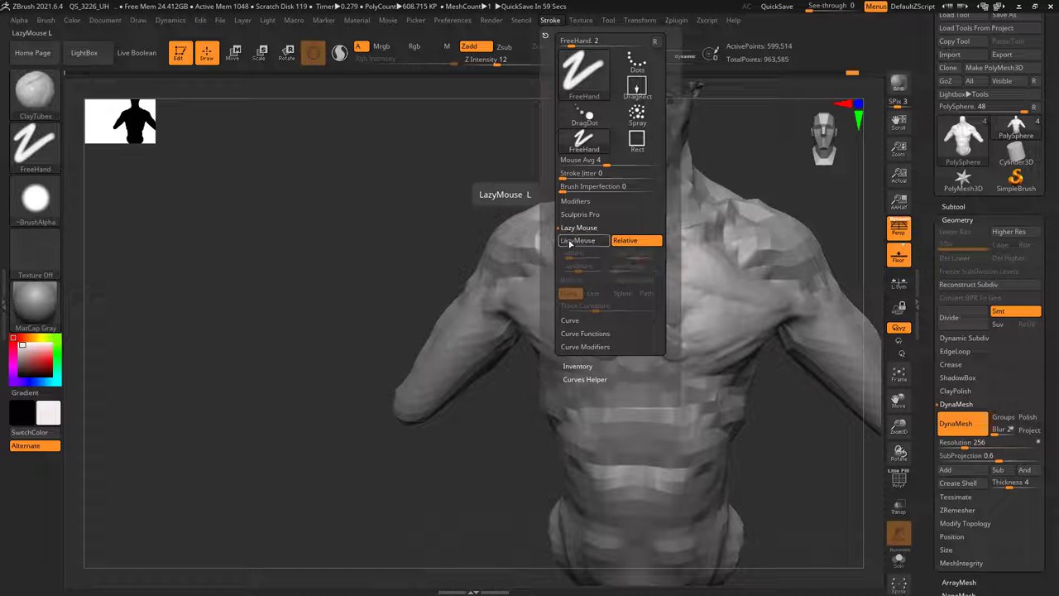
left_click(569, 244)
left_click(569, 244)
left_click(569, 244)
left_click(569, 244)
left_click(569, 244)
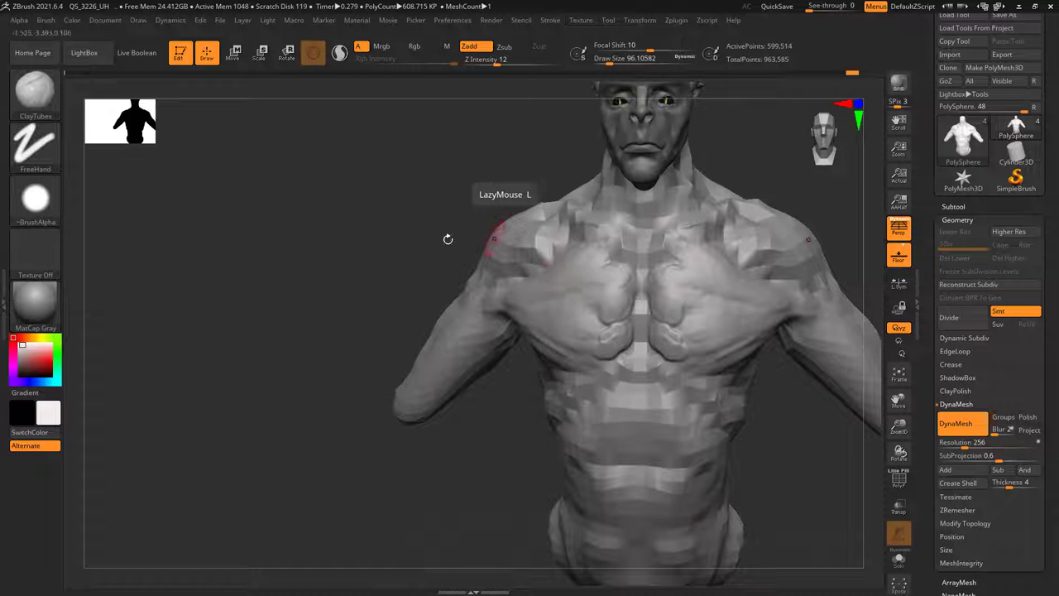
- Fill and blend the inner and lower chest muscle beside the sternum with ClayTubes at Z Intensity 12
mouse_move(619, 283)
right_mouse_down()
mouse_move(691, 281)
mouse_move(662, 270)
right_mouse_up()
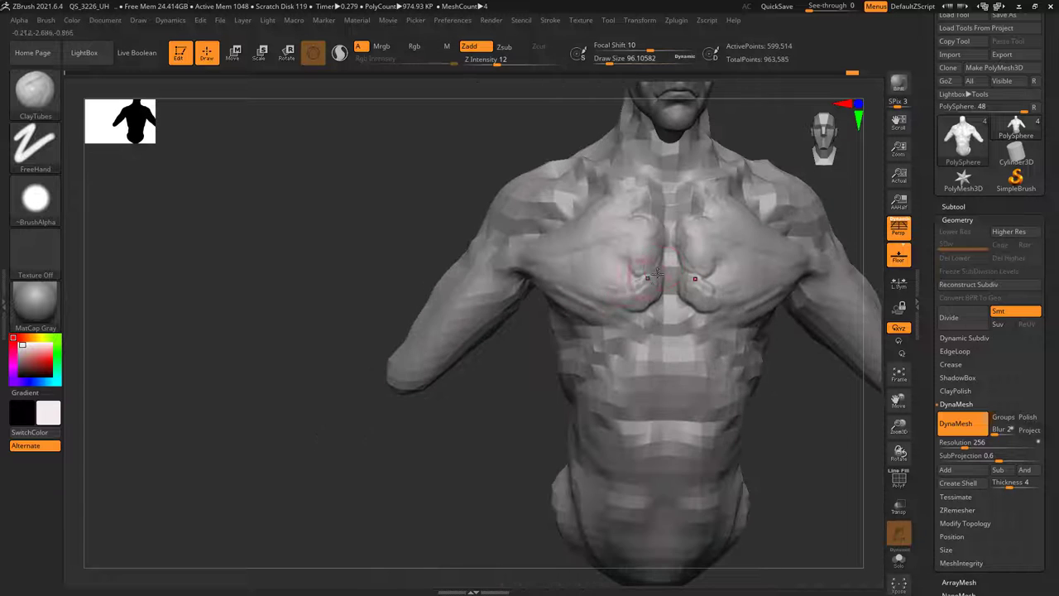
left_click_drag(635, 277, 664, 291)
right_click_drag(652, 293, 607, 268)
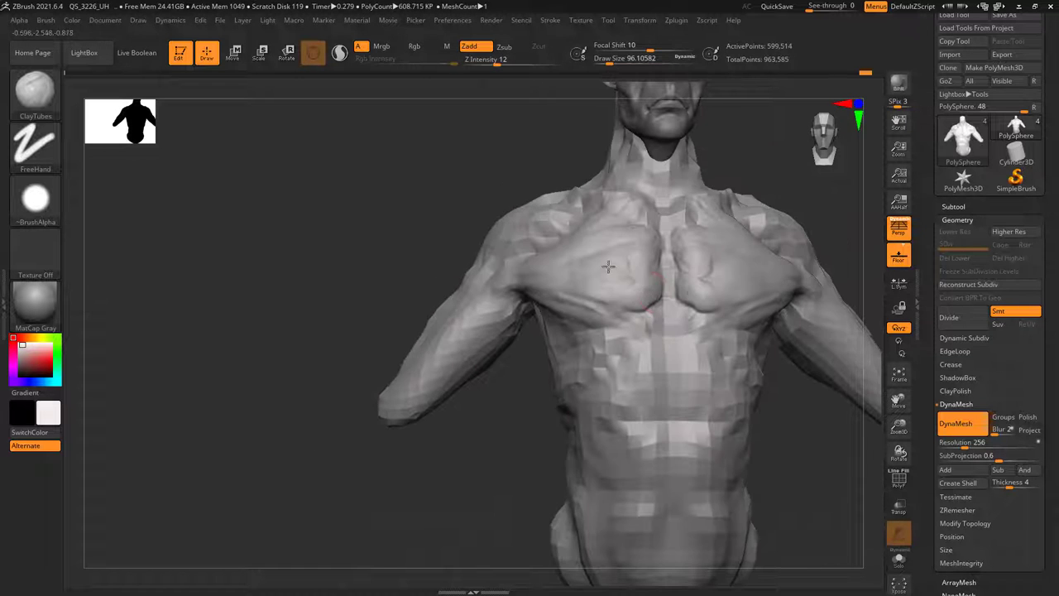
mouse_move(650, 283)
left_mouse_down()
mouse_move(659, 300)
mouse_move(591, 312)
left_mouse_up()
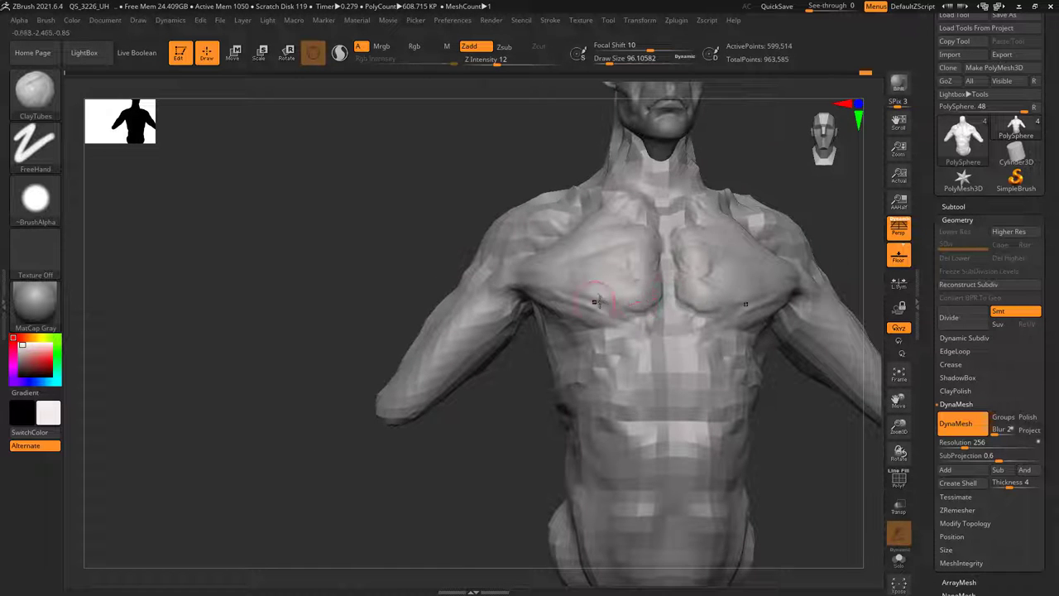
mouse_move(571, 286)
right_mouse_down()
mouse_move(664, 319)
mouse_move(613, 308)
mouse_move(596, 273)
mouse_move(654, 255)
mouse_move(644, 281)
right_mouse_up()
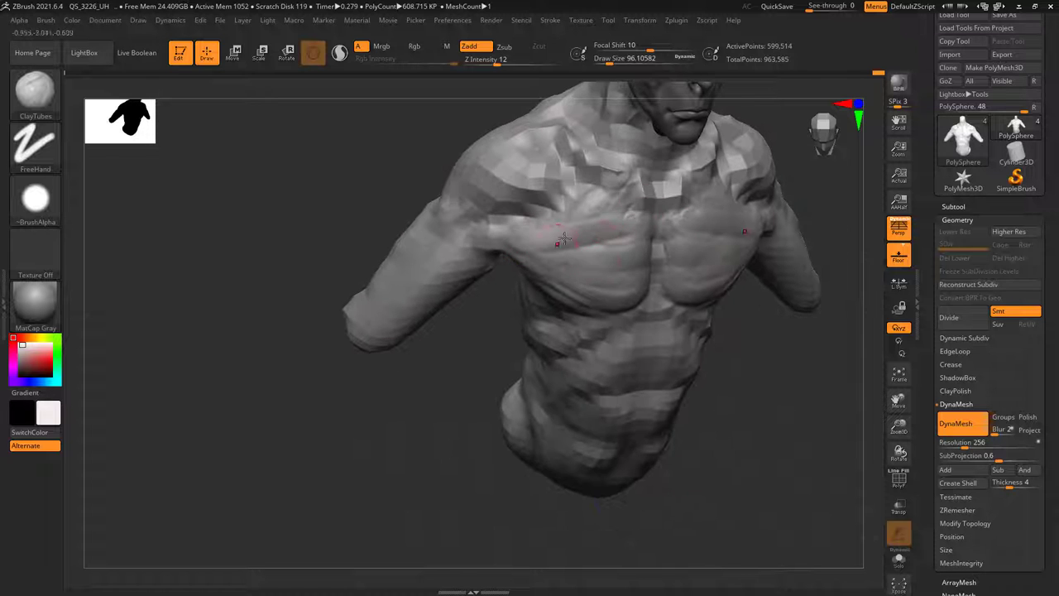
- Sculpt the upper chest muscle fibres toward the armpit with ClayTubes at a draw size of about 96
right_click_drag(598, 238, 620, 195)
right_click_drag(523, 241, 569, 222)
left_click_drag(567, 222, 521, 235)
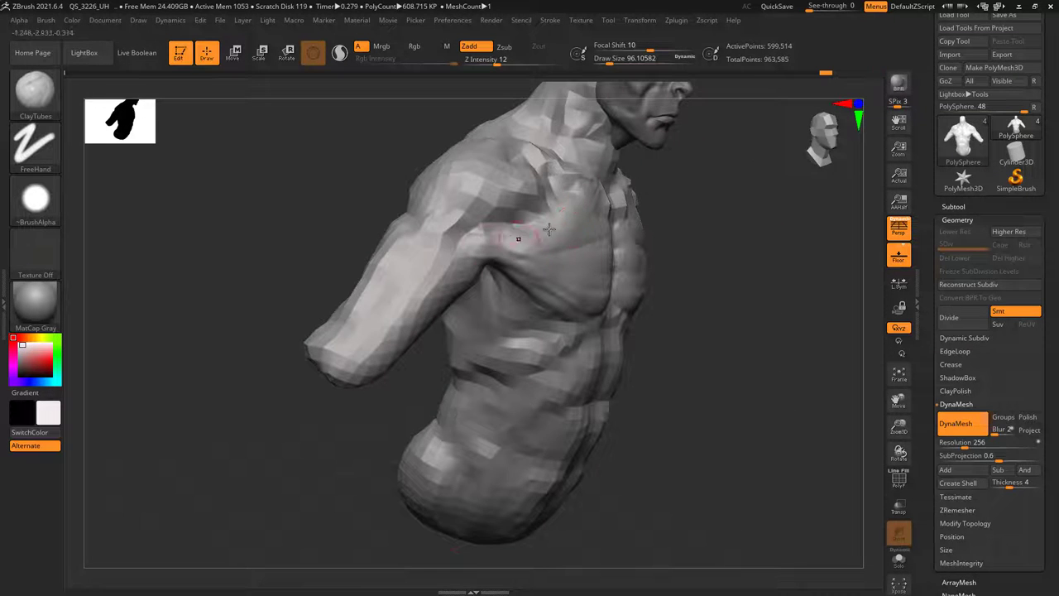
mouse_move(559, 223)
right_mouse_down()
mouse_move(515, 233)
mouse_move(626, 258)
mouse_move(619, 201)
mouse_move(615, 264)
mouse_move(656, 254)
right_mouse_up()
- Set the draw size to about 81 and refine the fibres of the upper chest muscle
key("space")
left_click(660, 254)
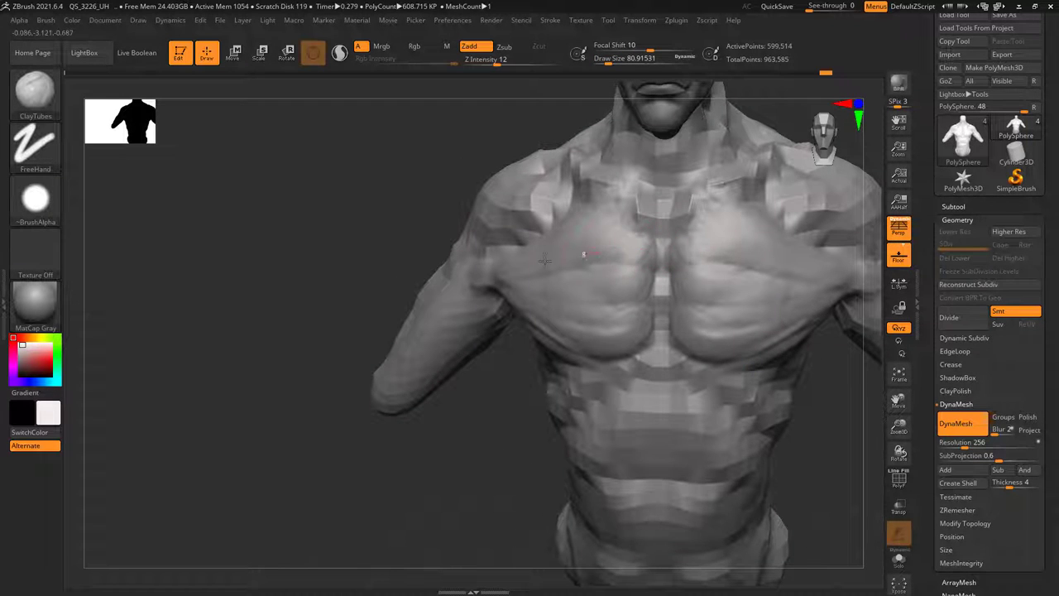
mouse_move(555, 270)
right_mouse_down()
mouse_move(579, 252)
mouse_move(597, 286)
right_mouse_up()
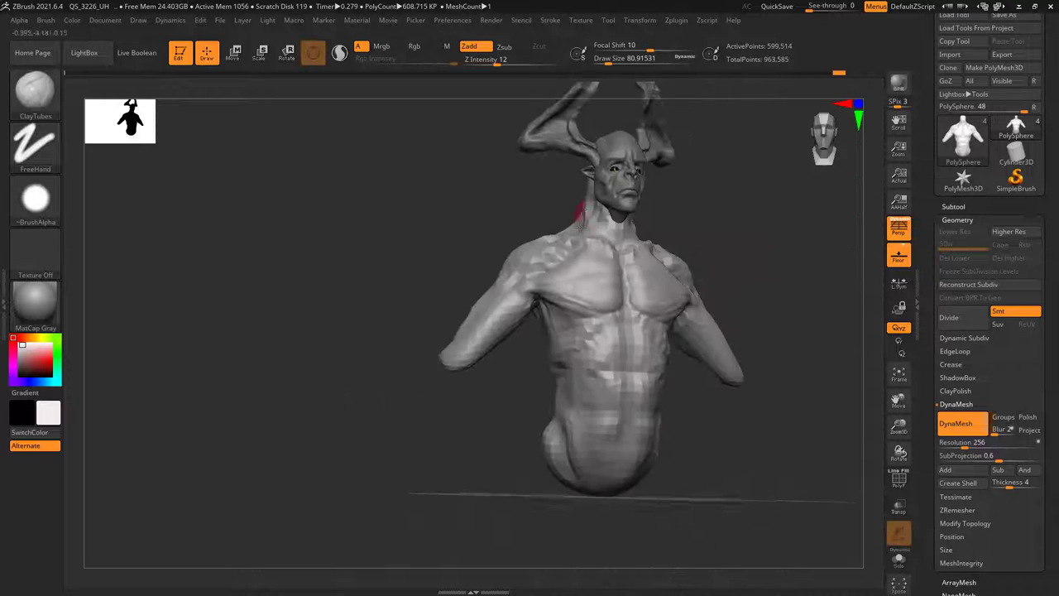
right_click_drag(508, 210, 582, 307)
- Build up the sternum between the chest muscles with vertical ClayTubes strokes at a draw size of about 81
key("space")
left_click_drag(536, 297, 522, 297)
left_click_drag(590, 321, 542, 298)
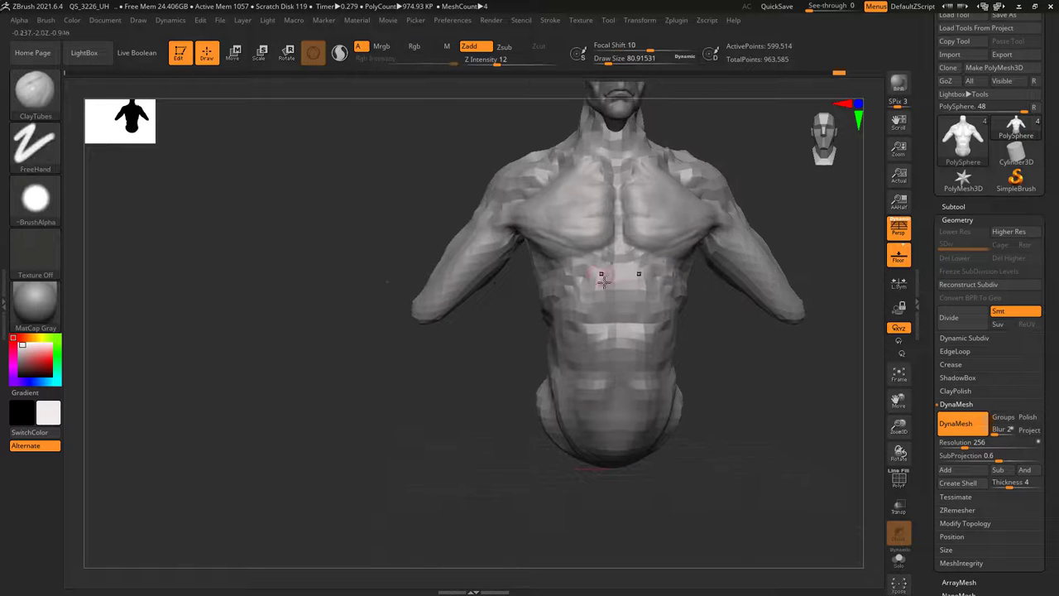
right_click_drag(610, 277, 612, 288)
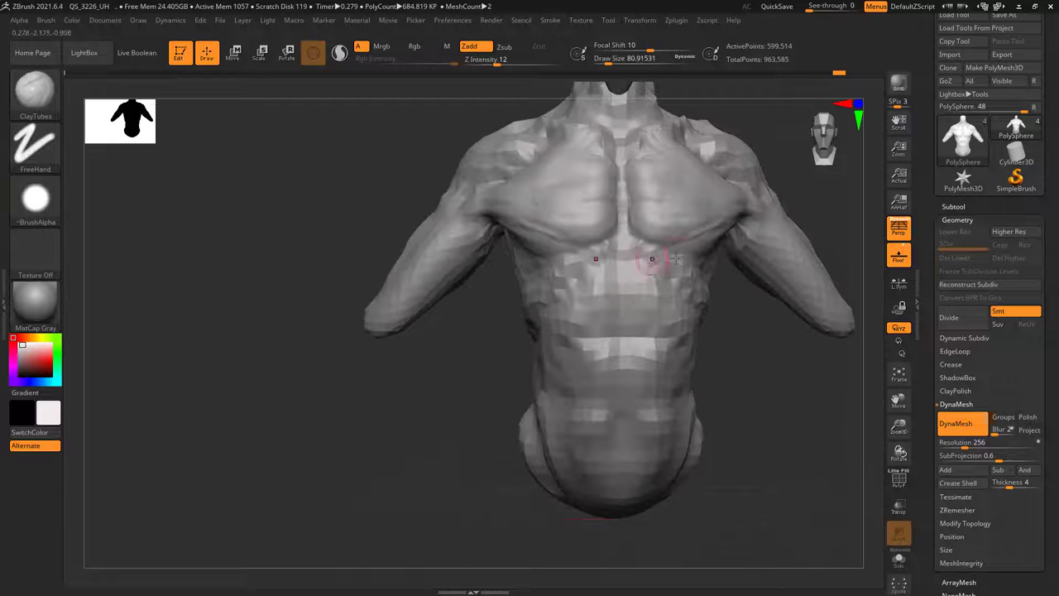
right_click_drag(561, 280, 606, 236)
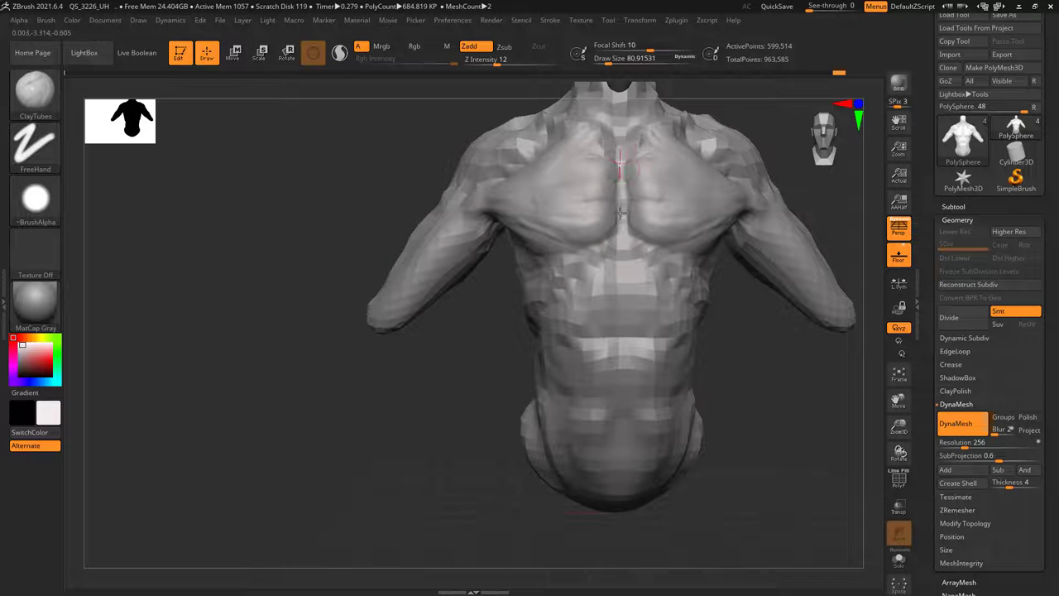
left_click_drag(621, 213, 622, 238)
mouse_move(620, 154)
left_mouse_down()
mouse_move(626, 243)
mouse_move(623, 160)
mouse_move(619, 186)
left_mouse_up()
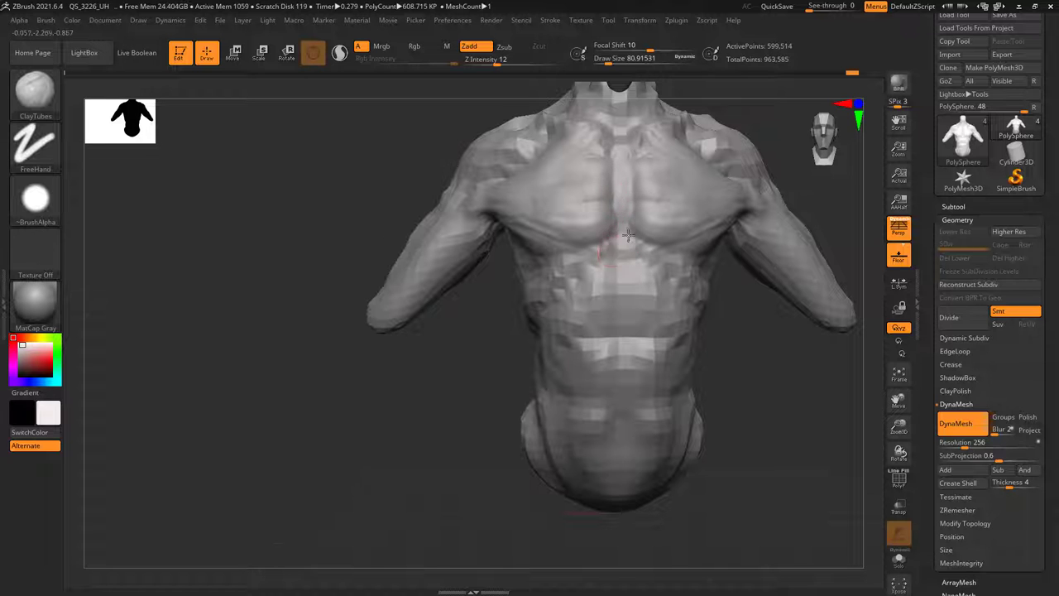
right_click_drag(613, 251, 614, 225)
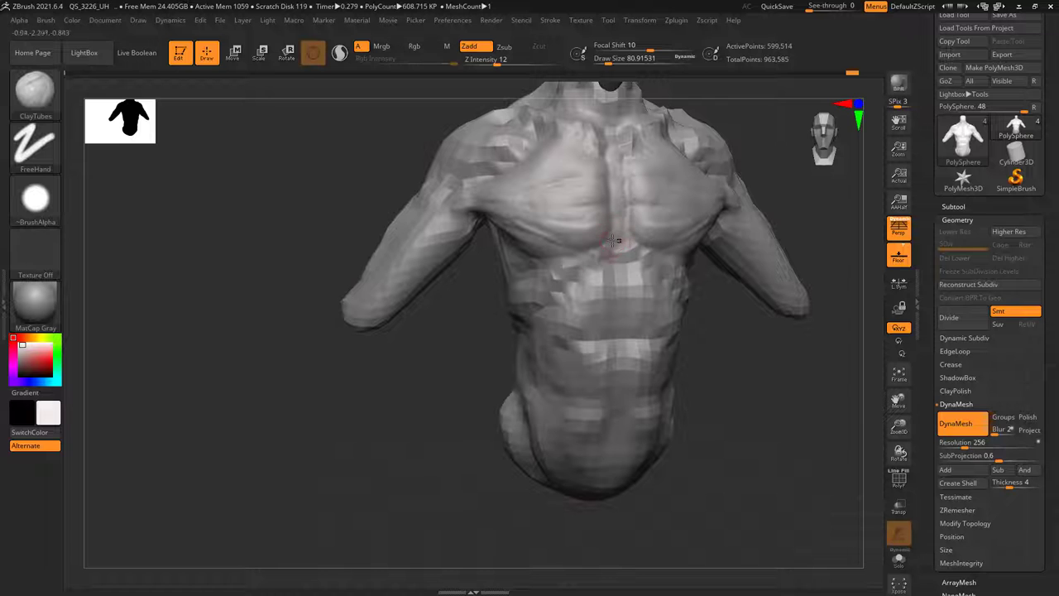
- Sculpt the rib cage arch below the chest muscles with ClayTubes at a draw size of about 121
mouse_move(575, 265)
right_mouse_down()
mouse_move(606, 253)
mouse_move(560, 270)
mouse_move(622, 280)
mouse_move(595, 238)
mouse_move(579, 237)
mouse_move(588, 230)
mouse_move(524, 248)
right_mouse_up()
right_click(594, 238)
right_click_drag(482, 279, 543, 275)
right_click(557, 245)
right_click_drag(584, 243, 564, 238)
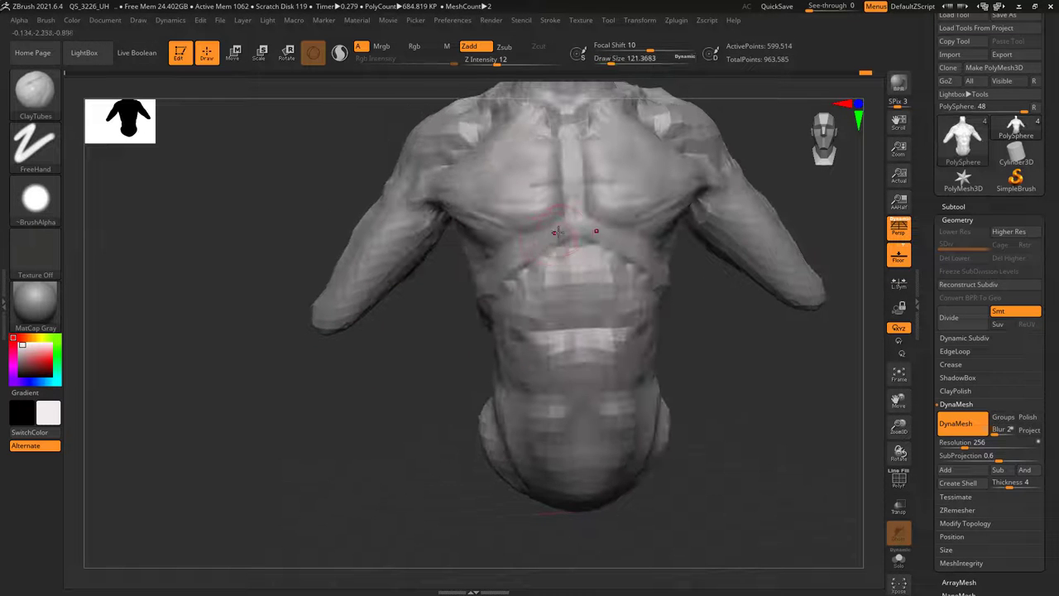
- Set the draw size to about 96 and build up the upper abdominal muscles below the rib cage arch
right_click(557, 239)
left_click_drag(559, 237, 555, 236)
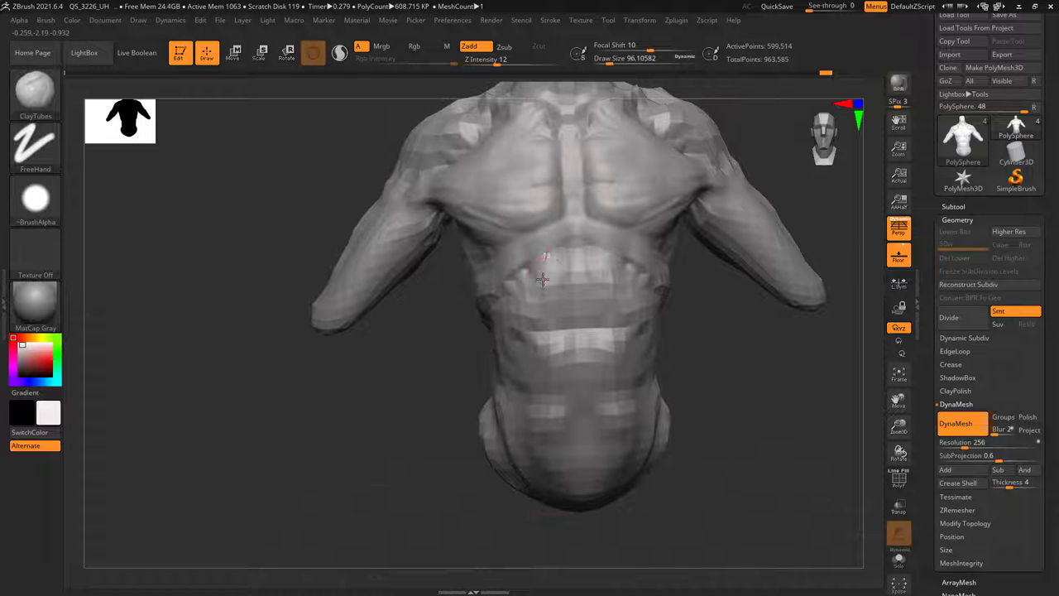
mouse_move(542, 280)
right_mouse_down()
mouse_move(567, 247)
mouse_move(543, 283)
mouse_move(529, 250)
mouse_move(545, 253)
mouse_move(546, 285)
mouse_move(571, 246)
mouse_move(570, 283)
right_mouse_up()
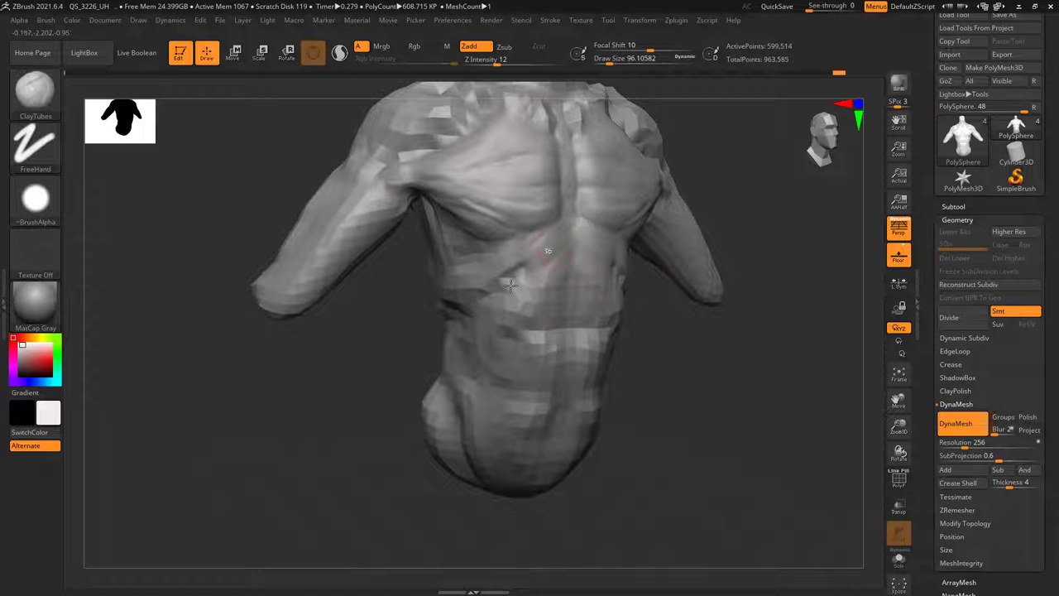
- Refine the upper abdominal muscles just below the rib cage arch with ClayTubes at a draw size of about 96
right_click_drag(525, 307, 570, 256)
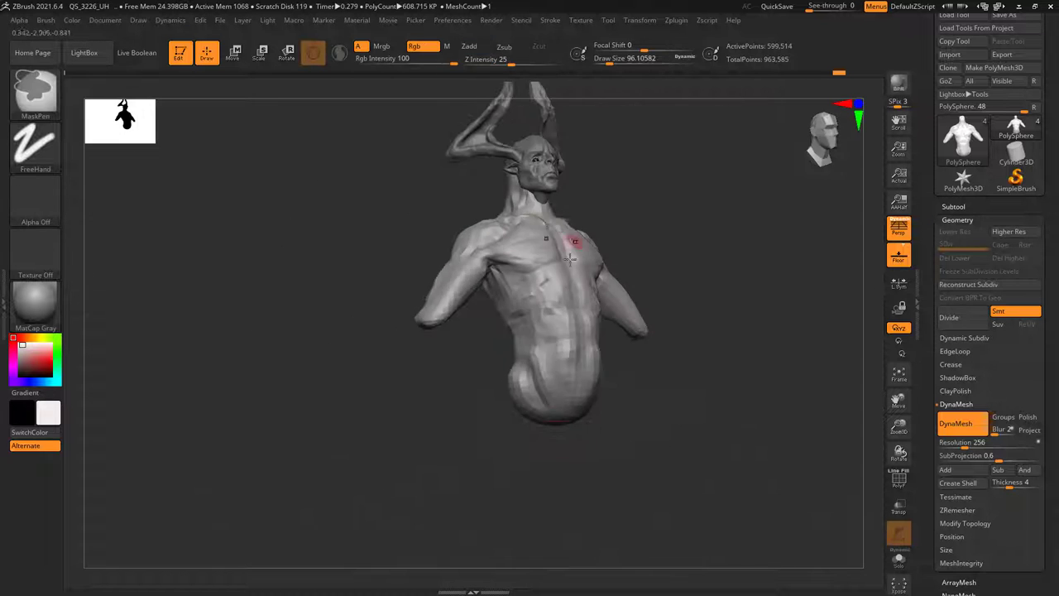
mouse_move(537, 217)
right_mouse_down()
mouse_move(549, 212)
mouse_move(533, 232)
right_mouse_up()
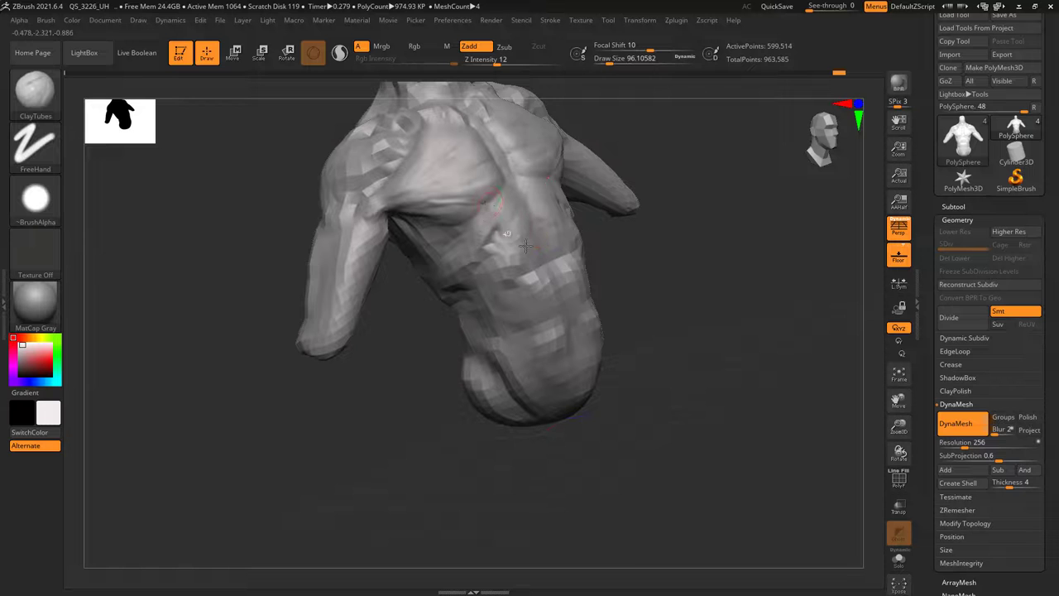
left_click_drag(501, 217, 506, 245)
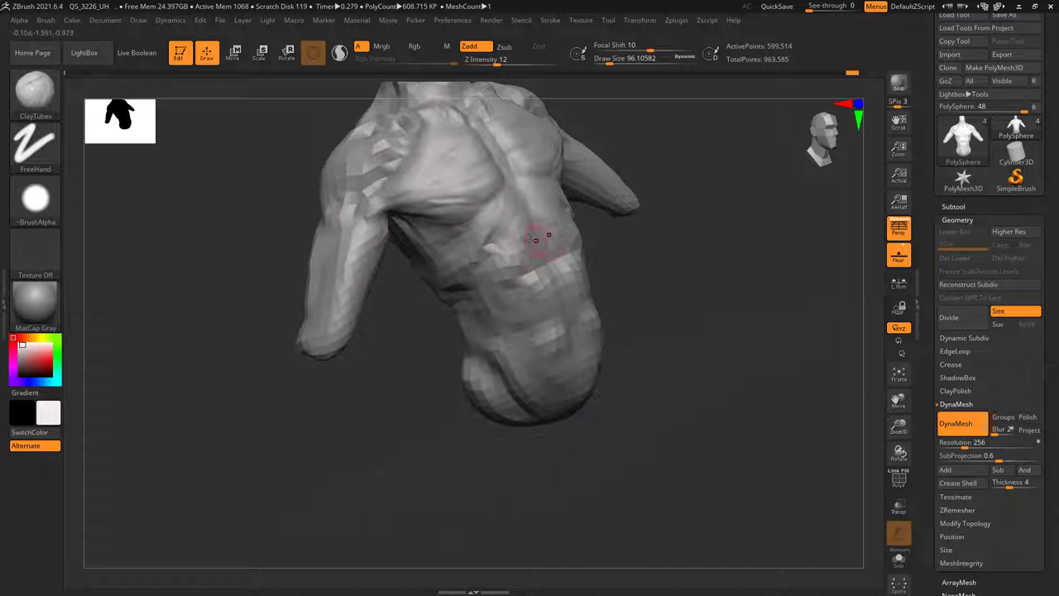
mouse_move(530, 240)
right_mouse_down()
mouse_move(569, 228)
mouse_move(519, 249)
mouse_move(526, 218)
right_mouse_up()
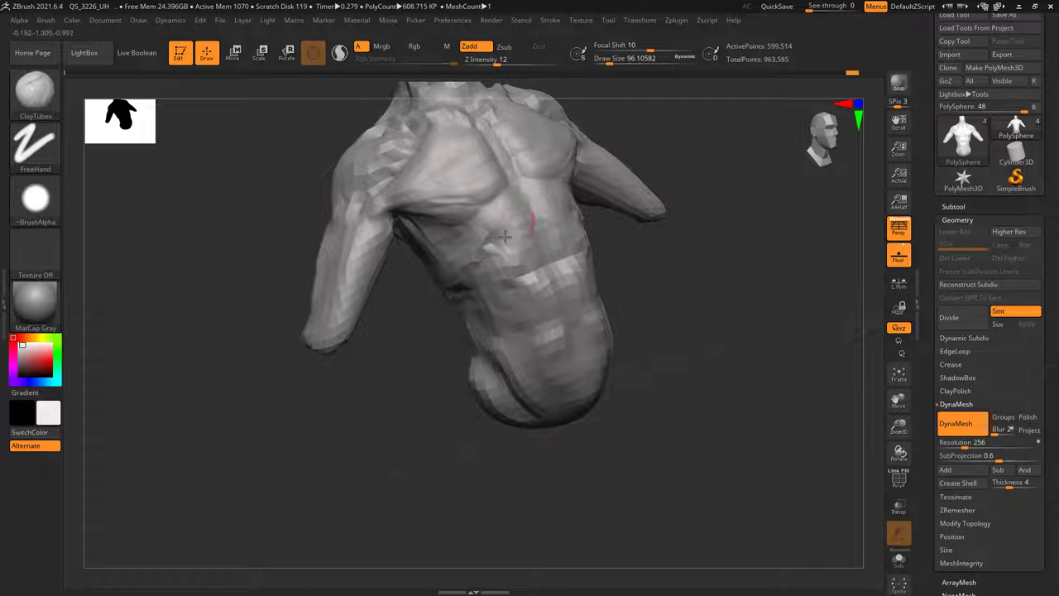
mouse_move(534, 247)
right_mouse_down()
mouse_move(546, 249)
mouse_move(541, 218)
mouse_move(505, 195)
mouse_move(553, 169)
mouse_move(560, 195)
mouse_move(521, 194)
mouse_move(525, 201)
right_mouse_up()
- Set the draw size to about 61 and detail the muscle forms directly beneath the chest on either side of the midline
key("space")
key("space")
left_click_drag(525, 201, 520, 201)
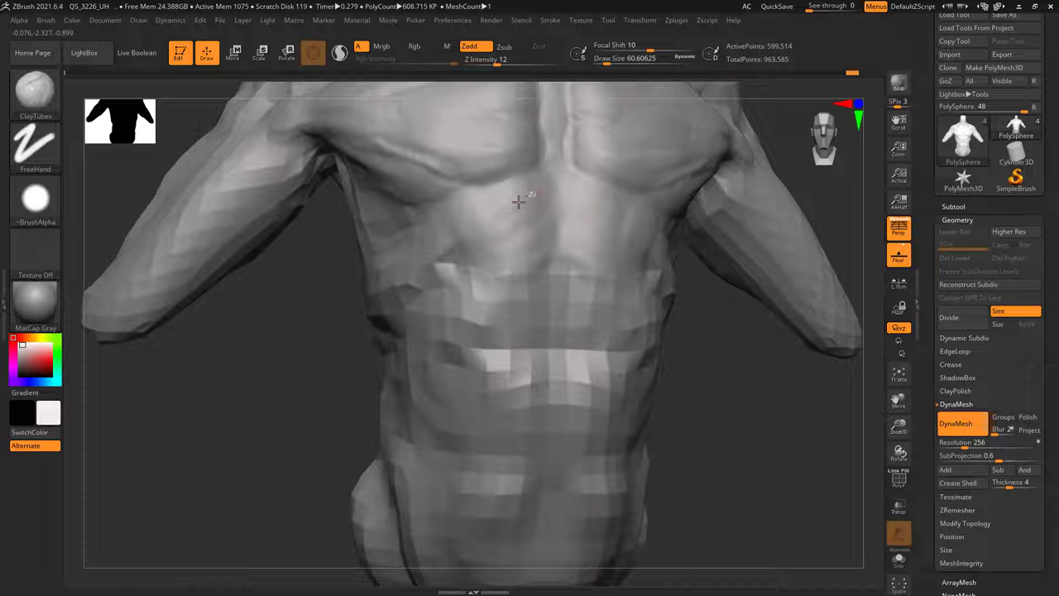
mouse_move(528, 191)
left_mouse_down()
mouse_move(516, 235)
mouse_move(541, 217)
left_mouse_up()
right_click_drag(541, 215, 541, 229)
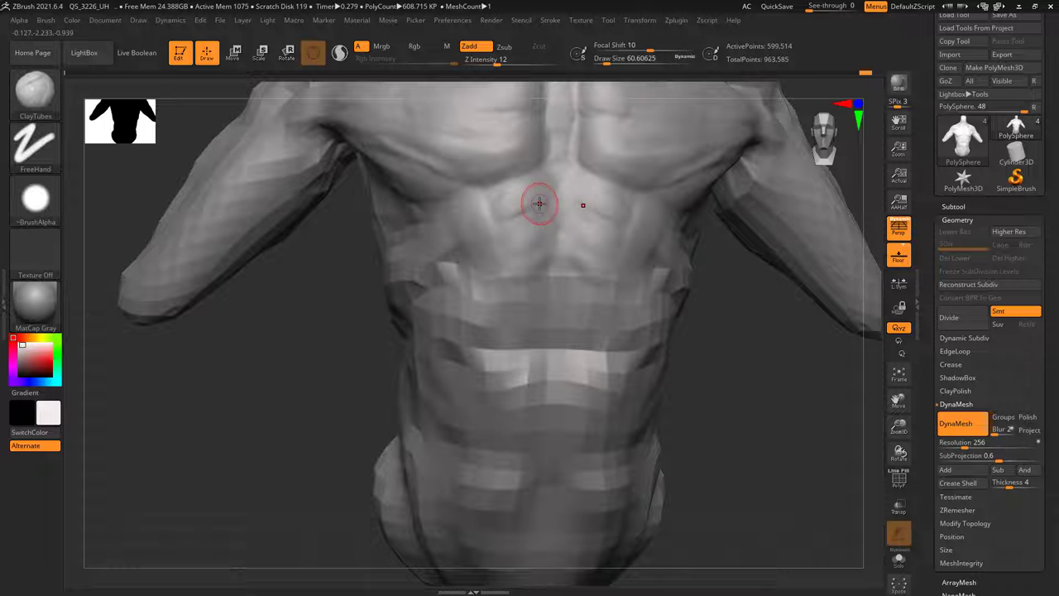
mouse_move(540, 204)
right_mouse_down()
mouse_move(521, 329)
mouse_move(533, 355)
mouse_move(539, 291)
right_mouse_up()
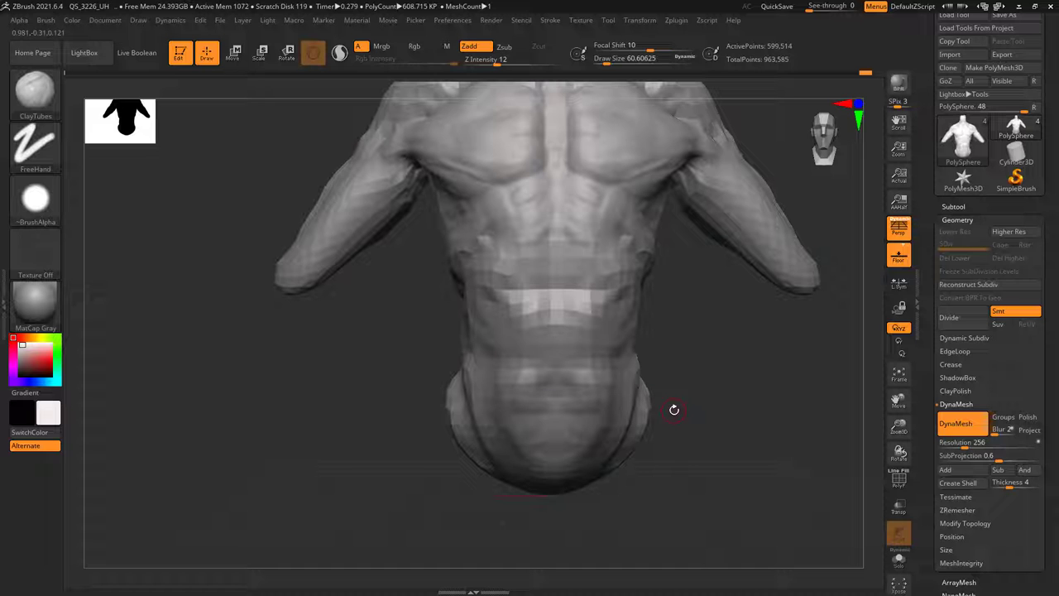
- Set the draw size to about 130 and build up the abdominal muscles at the middle of the torso
key("ctrl")
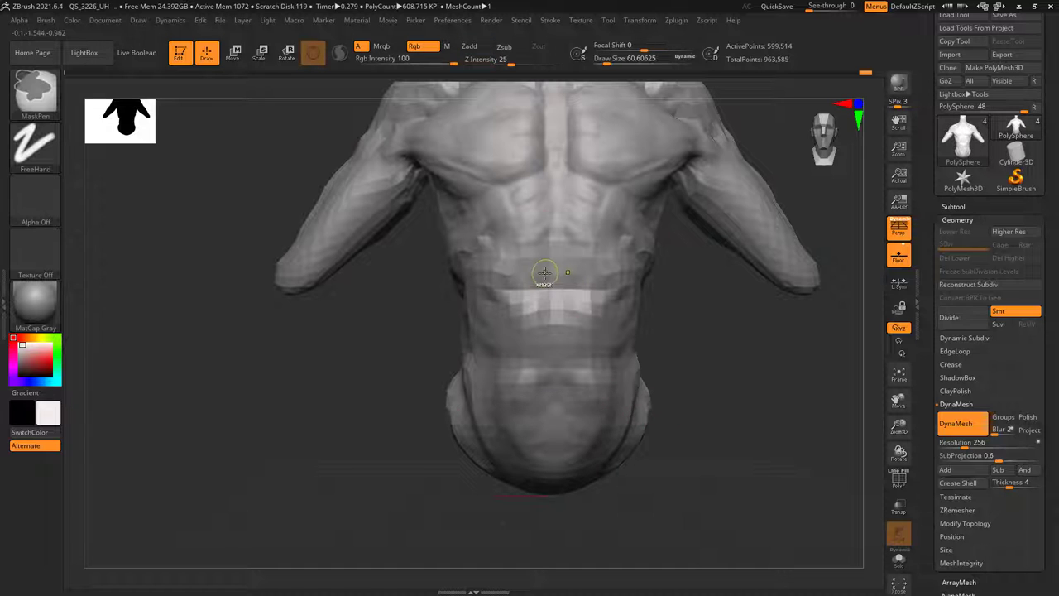
key("space")
left_click_drag(543, 270, 549, 270)
mouse_move(546, 265)
right_mouse_down()
mouse_move(541, 207)
mouse_move(509, 221)
mouse_move(539, 214)
right_mouse_up()
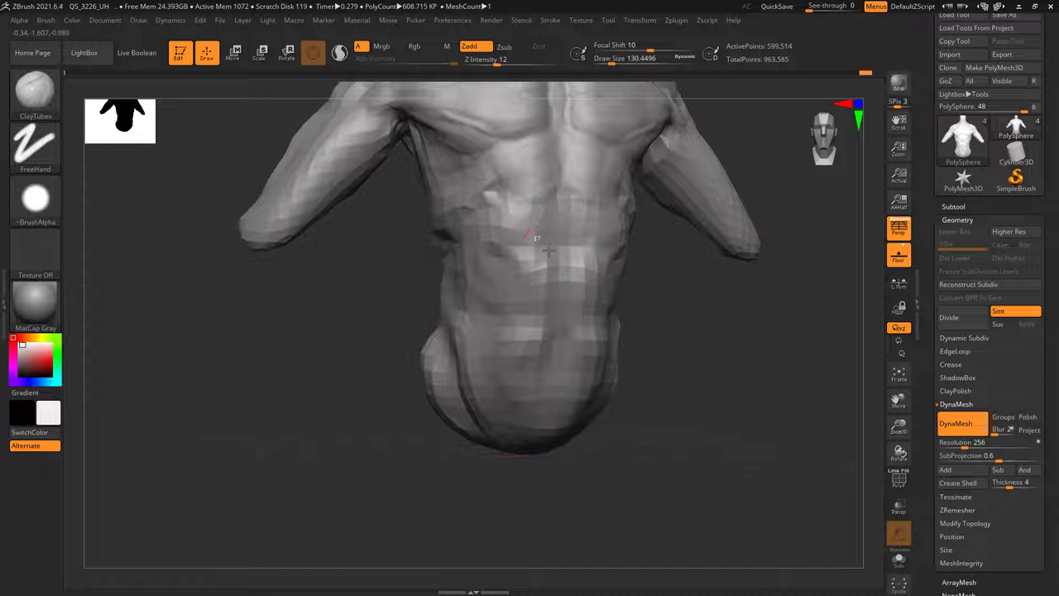
right_click(541, 221)
right_click_drag(564, 222, 544, 216)
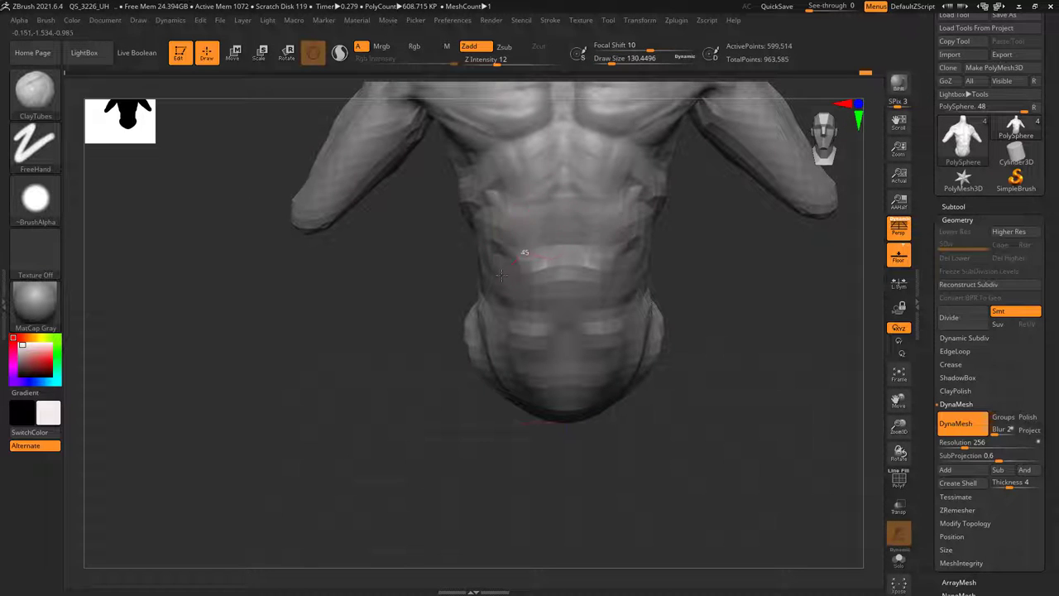
- Set the draw size to about 104 and shape the separate abdominal segments along the midline
right_click_drag(501, 275, 501, 246)
right_click(513, 291)
left_click(558, 227)
right_click_drag(520, 199, 557, 185)
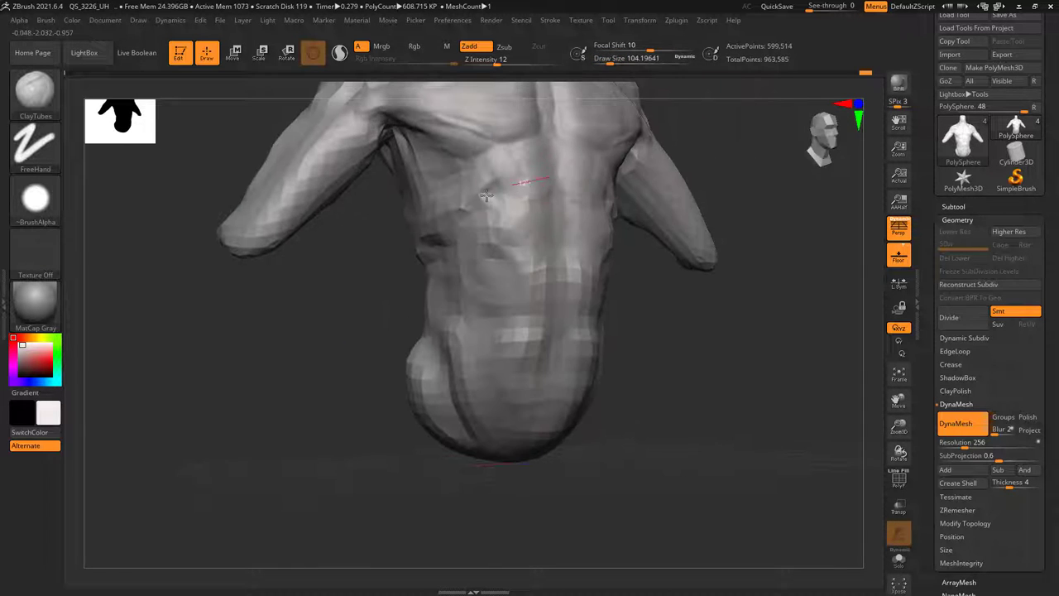
right_click_drag(488, 195, 560, 199)
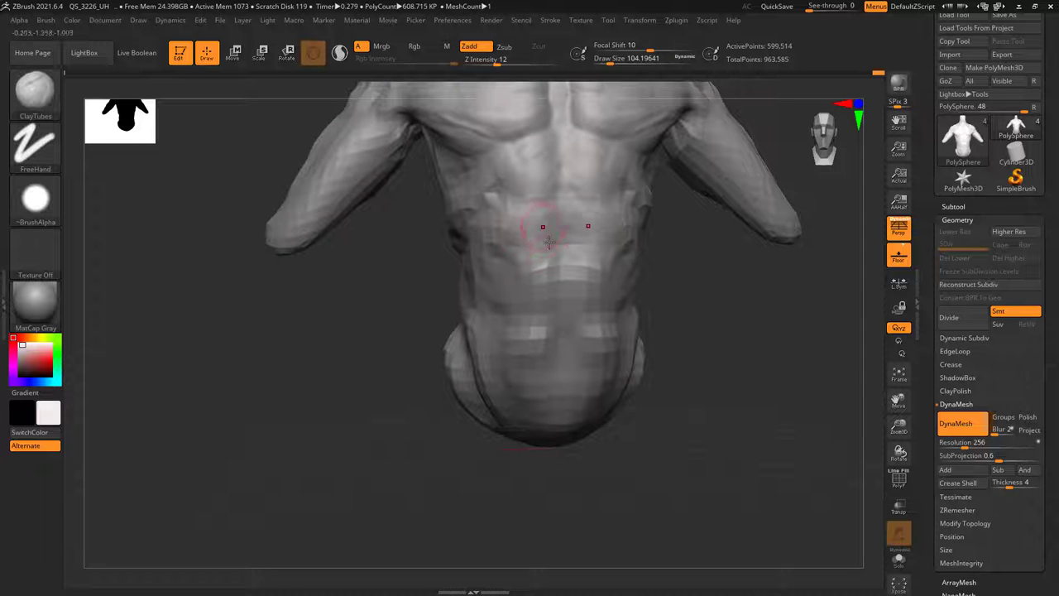
right_click_drag(550, 242, 508, 200)
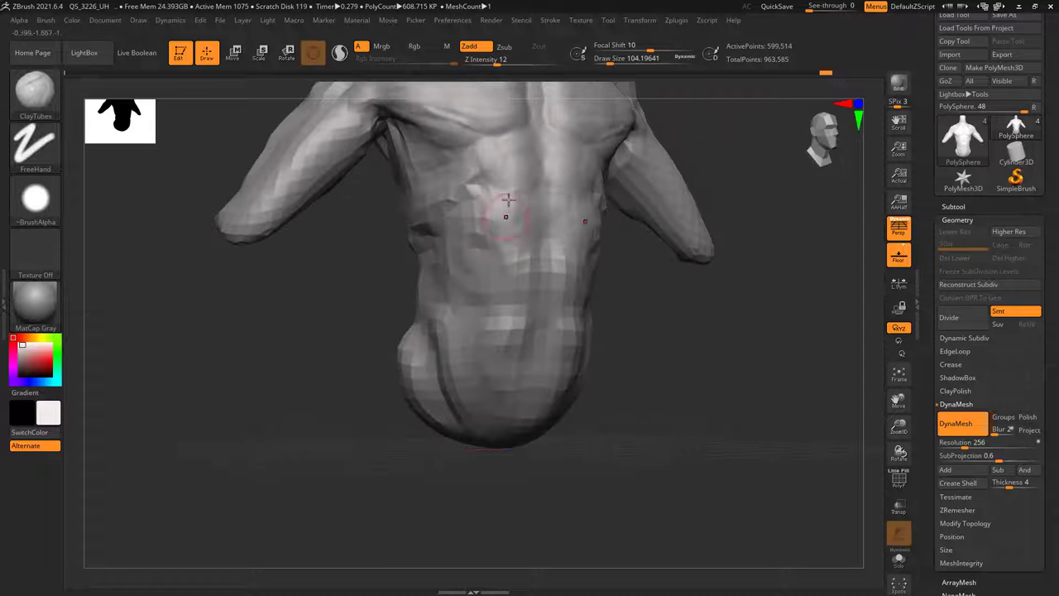
mouse_move(538, 244)
right_mouse_down()
mouse_move(507, 295)
mouse_move(519, 255)
mouse_move(532, 291)
right_mouse_up()
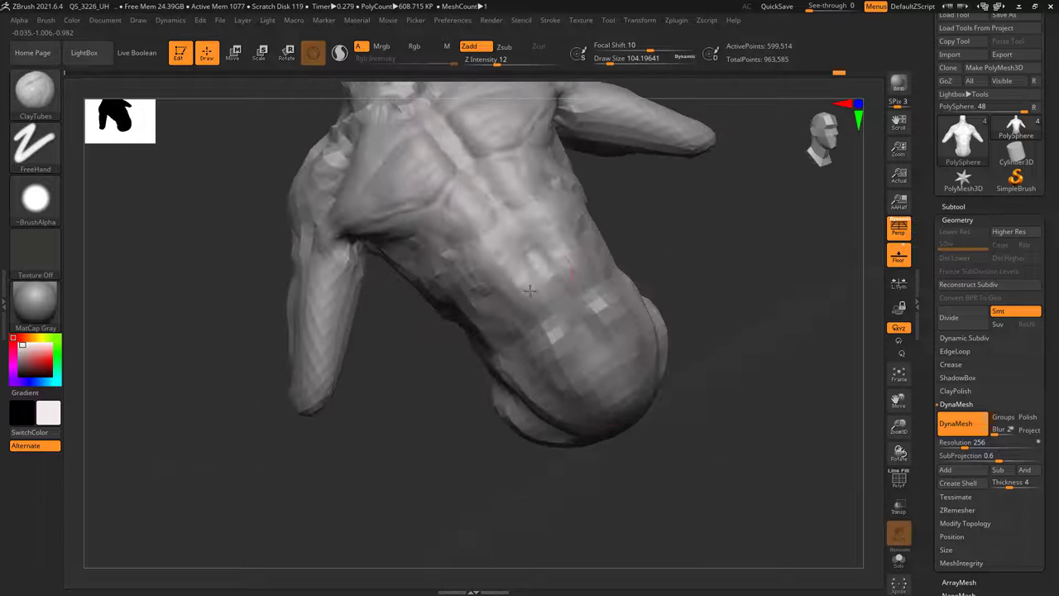
- Set the draw size to about 192 and fill out the lower abdominal muscles with broad ClayTubes strokes
key("space")
left_click_drag(543, 280, 554, 275)
right_click_drag(553, 276, 517, 264)
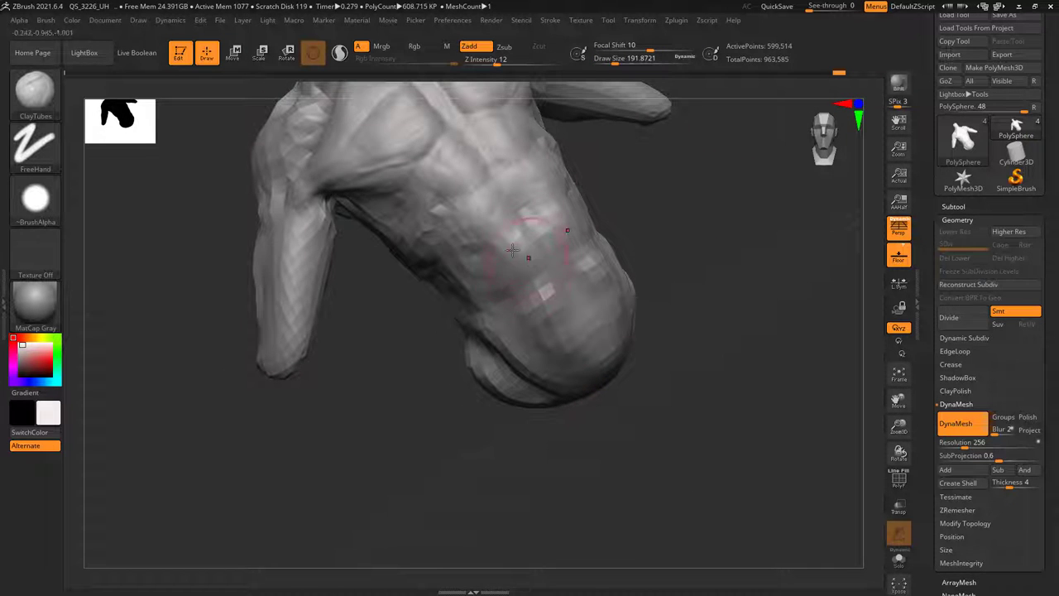
mouse_move(540, 283)
right_mouse_down()
mouse_move(558, 312)
mouse_move(535, 316)
mouse_move(564, 319)
mouse_move(568, 302)
mouse_move(556, 316)
right_mouse_up()
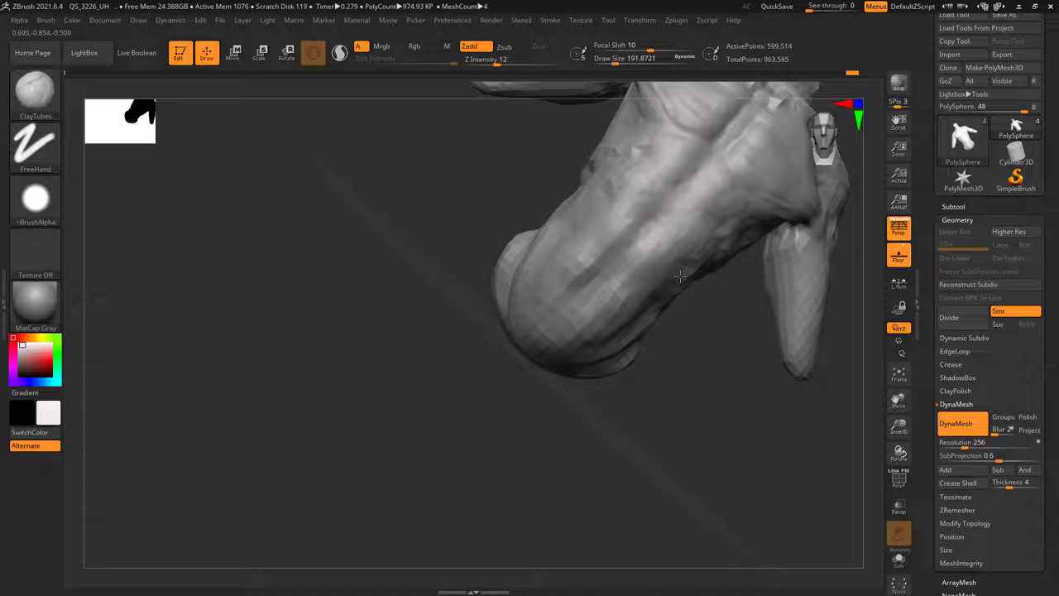
- Set the draw size to about 121 and sculpt the lower abdomen and its transition to the flanks
key("space")
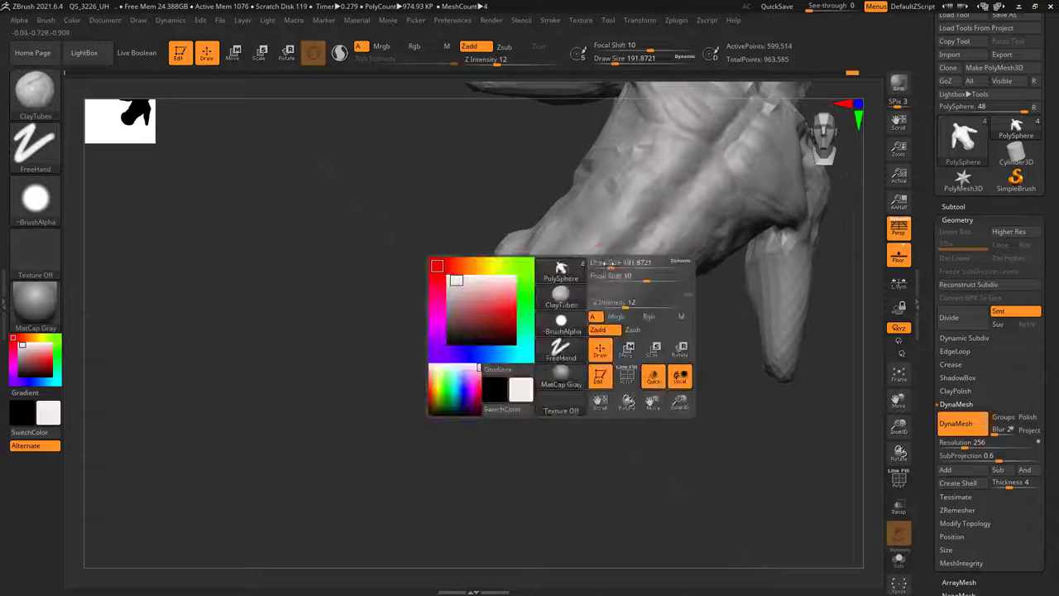
right_click_drag(583, 213, 610, 284)
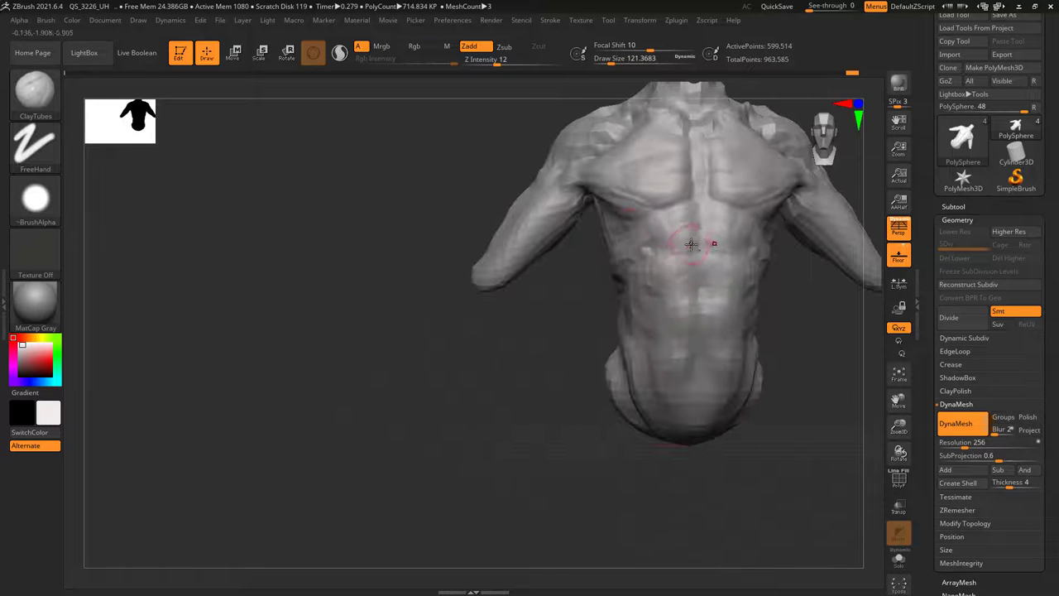
right_click_drag(686, 240, 649, 202, "alt")
key("space")
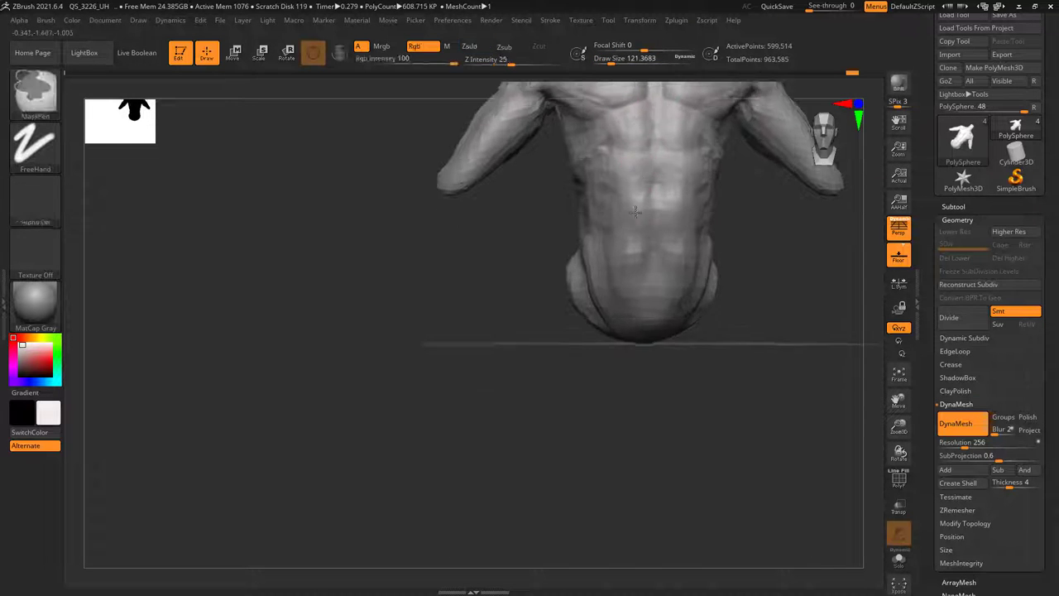
right_click_drag(606, 248, 643, 284)
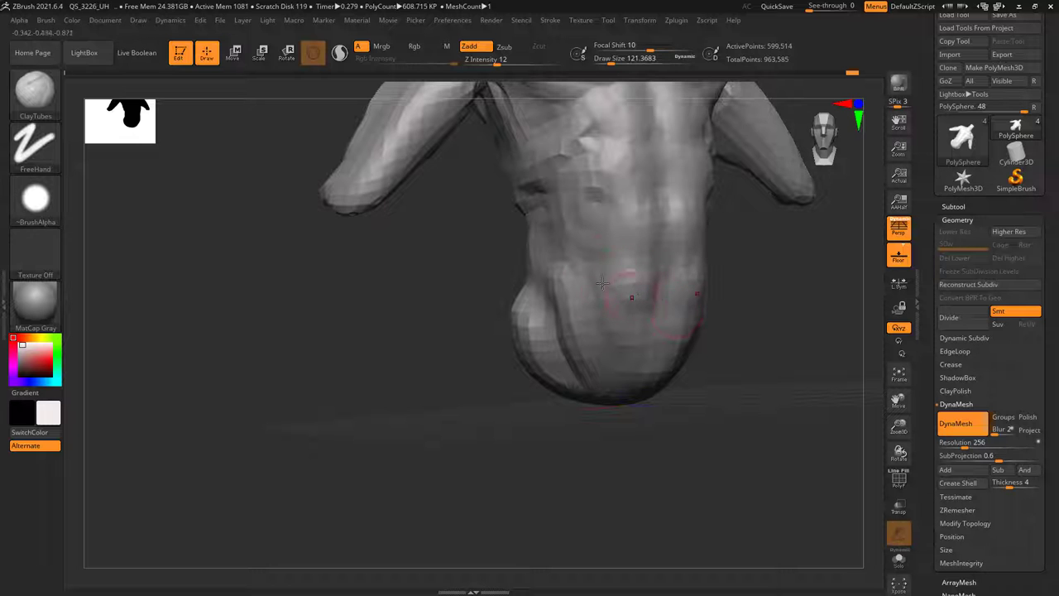
left_click_drag(653, 334, 602, 309)
right_click_drag(602, 310, 562, 286)
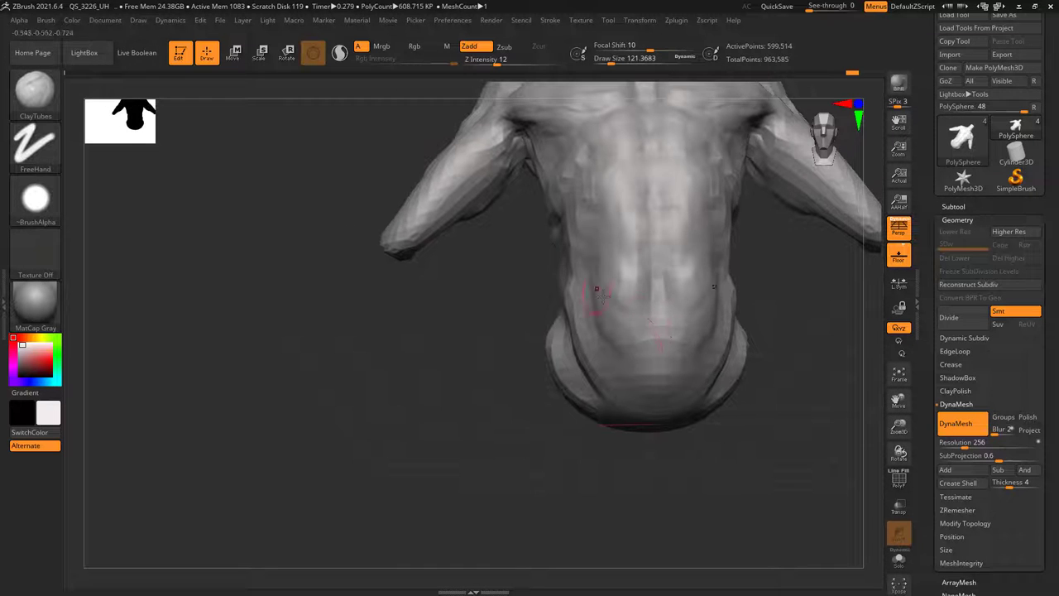
mouse_move(635, 347)
right_mouse_down()
mouse_move(629, 296)
mouse_move(664, 317)
mouse_move(543, 253)
mouse_move(520, 254)
mouse_move(588, 191)
mouse_move(646, 302)
mouse_move(555, 260)
mouse_move(550, 303)
right_mouse_up()
- Set the draw size to about 81 and sculpt the rib forms on the side of the torso below the chest muscle
key("space")
left_click_drag(599, 232, 604, 232)
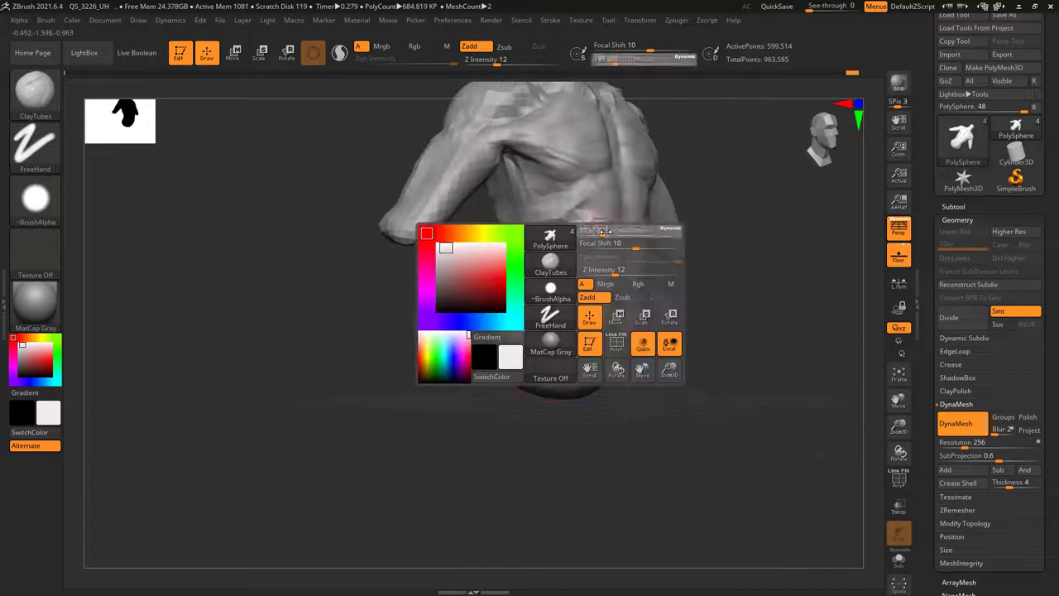
mouse_move(602, 236)
right_mouse_down()
mouse_move(580, 277)
mouse_move(597, 232)
right_mouse_up()
key("space")
left_click(598, 240)
key("space")
left_click_drag(596, 231, 601, 231)
mouse_move(599, 224)
right_mouse_down("ctrl")
mouse_move(590, 254)
mouse_move(638, 268)
right_mouse_up("ctrl")
left_click_drag(593, 304, 663, 290)
mouse_move(620, 291)
right_mouse_down()
mouse_move(640, 289)
mouse_move(599, 324)
right_mouse_up()
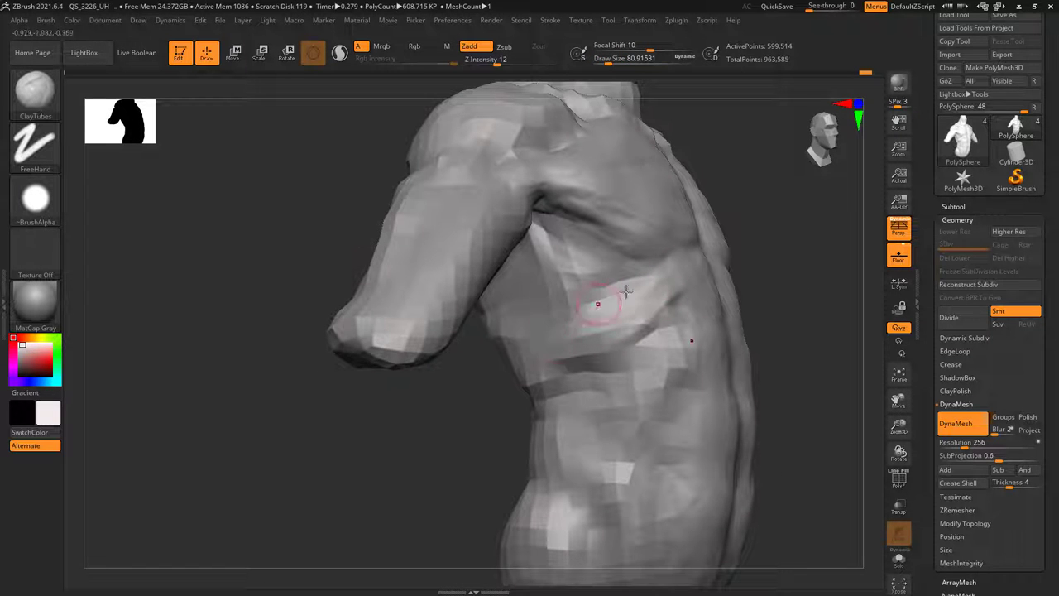
right_click_drag(589, 329, 564, 349)
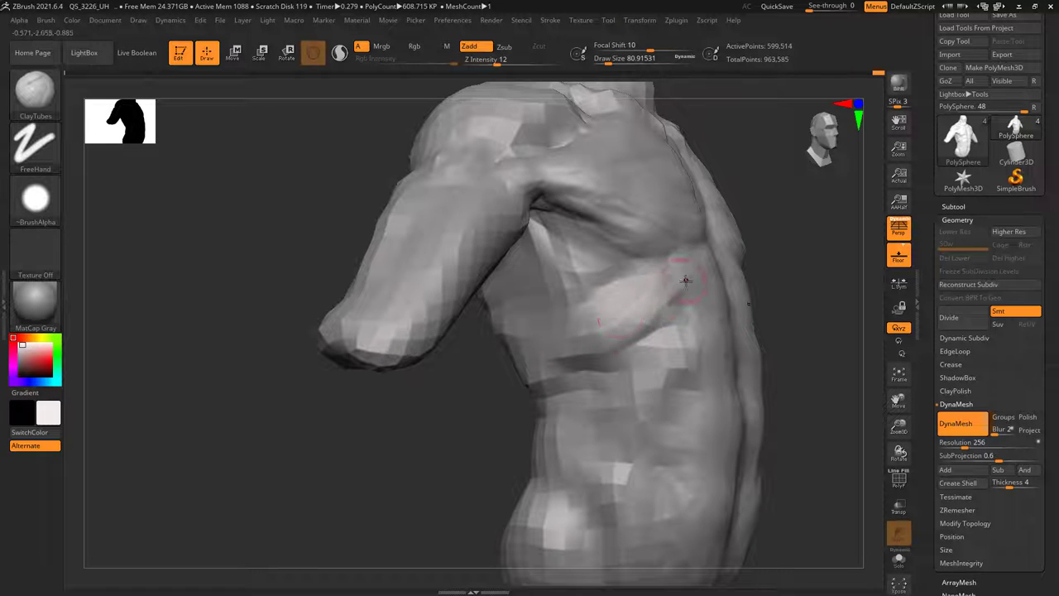
right_click_drag(566, 352, 641, 274)
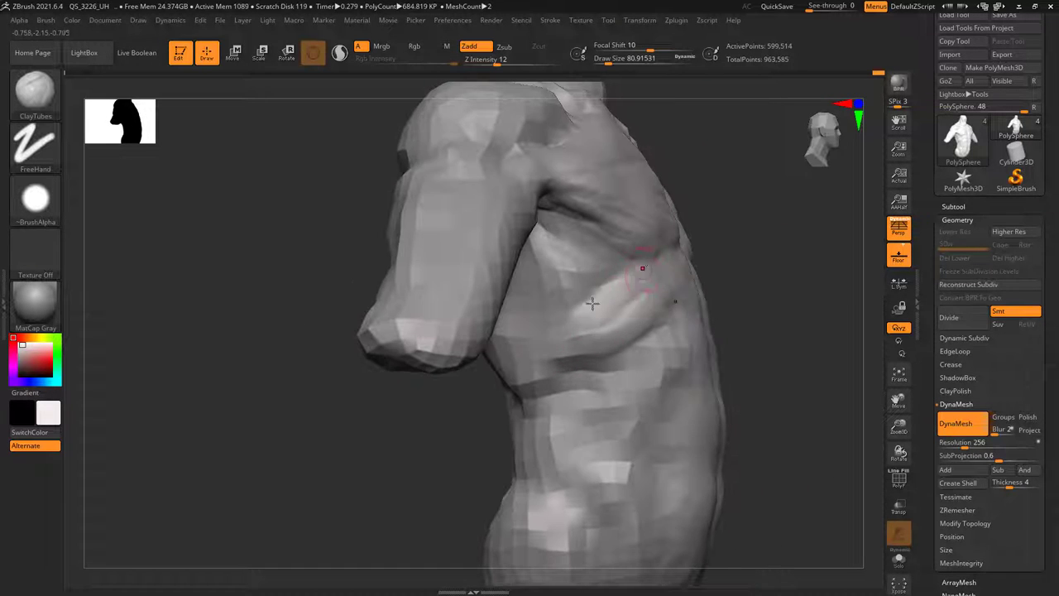
right_click_drag(593, 299, 600, 275)
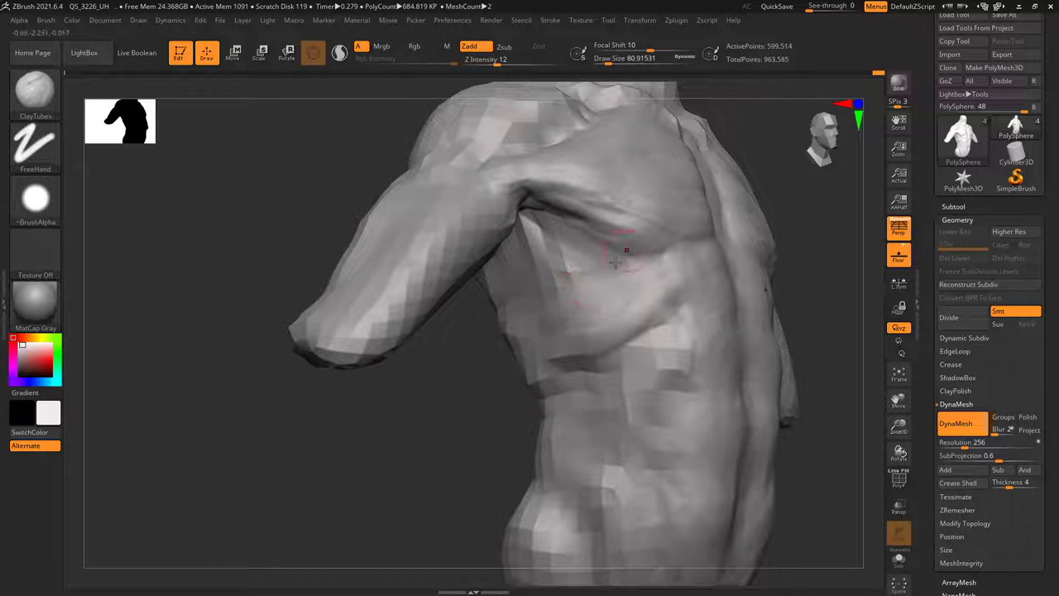
- Refine the side of the rib cage between the armpit and the lower chest edge, finishing at a draw size of about 81
left_click_drag(581, 254, 527, 302)
right_click_drag(579, 317, 614, 310)
mouse_move(614, 311)
right_mouse_down("ctrl")
mouse_move(610, 235)
mouse_move(629, 277)
mouse_move(608, 248)
right_mouse_up("ctrl")
key("space")
left_click_drag(590, 246, 594, 245)
mouse_move(579, 241)
right_mouse_down()
mouse_move(595, 221)
mouse_move(586, 213)
right_mouse_up()
key("space")
left_click_drag(591, 211, 555, 223)
right_click_drag(602, 233, 581, 220)
key("space")
left_click_drag(582, 220, 585, 220)
mouse_move(583, 220)
right_mouse_down()
mouse_move(600, 236)
mouse_move(572, 209)
mouse_move(588, 213)
mouse_move(524, 238)
right_mouse_up()
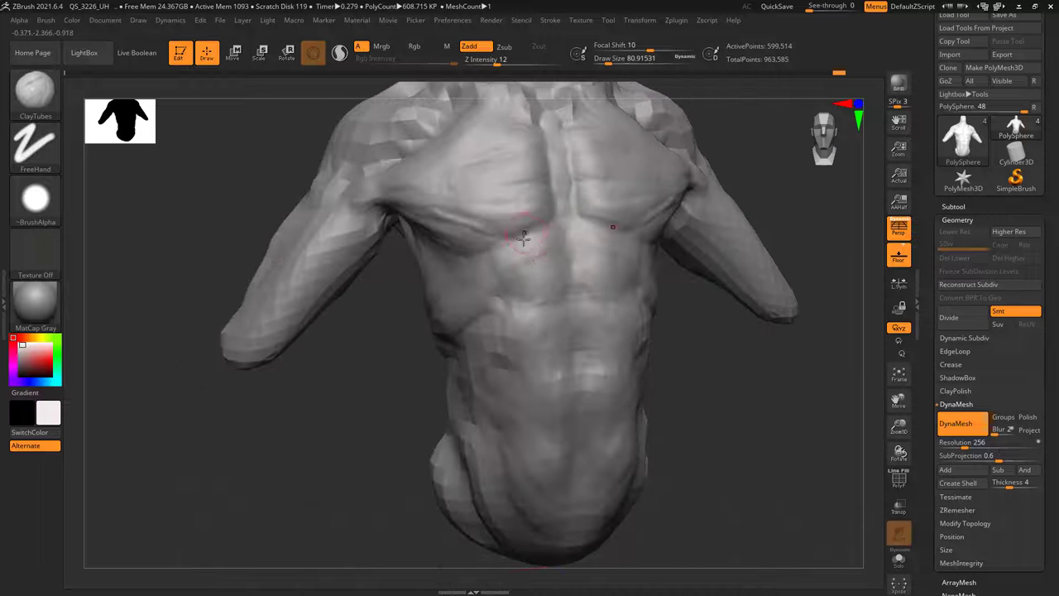
- Set the draw size to about 96 and refine the abdominal muscles and the grooves between them
left_click_drag(553, 302, 560, 286)
mouse_move(557, 285)
right_mouse_down("alt")
mouse_move(564, 220)
mouse_move(532, 237)
mouse_move(544, 236)
mouse_move(552, 284)
mouse_move(624, 307)
mouse_move(579, 248)
mouse_move(549, 267)
mouse_move(539, 256)
right_mouse_up("alt")
key("space")
left_click_drag(538, 257, 540, 256)
mouse_move(540, 257)
right_mouse_down()
mouse_move(488, 215)
mouse_move(572, 227)
mouse_move(558, 243)
mouse_move(587, 239)
mouse_move(546, 231)
mouse_move(552, 205)
mouse_move(544, 236)
mouse_move(557, 210)
right_mouse_up()
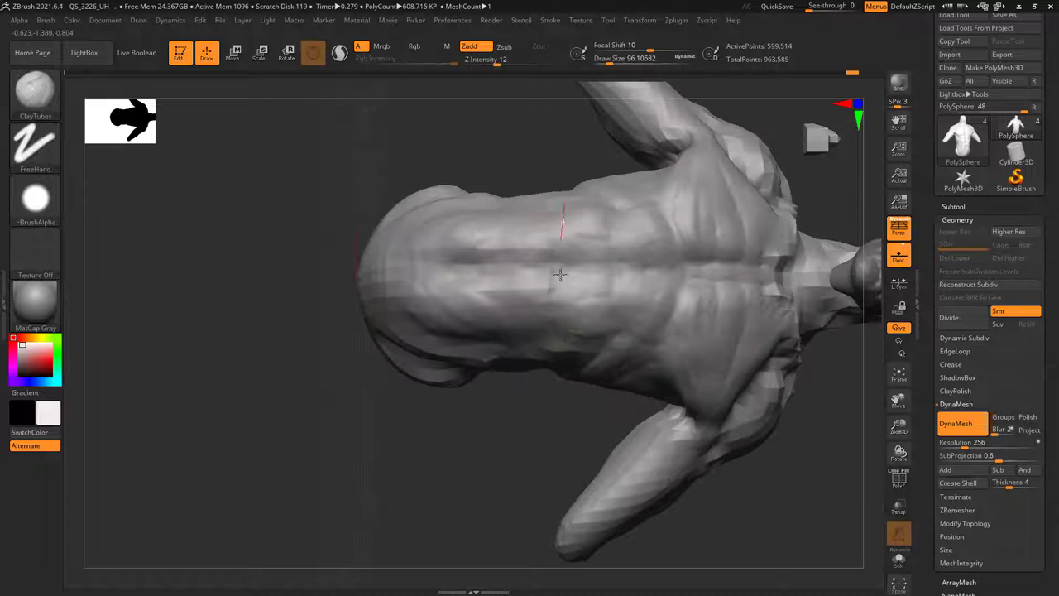
mouse_move(579, 253)
right_mouse_down()
mouse_move(624, 224)
mouse_move(646, 257)
mouse_move(574, 286)
mouse_move(588, 286)
mouse_move(583, 272)
mouse_move(555, 324)
mouse_move(624, 327)
mouse_move(609, 284)
mouse_move(596, 286)
mouse_move(555, 237)
right_mouse_up()
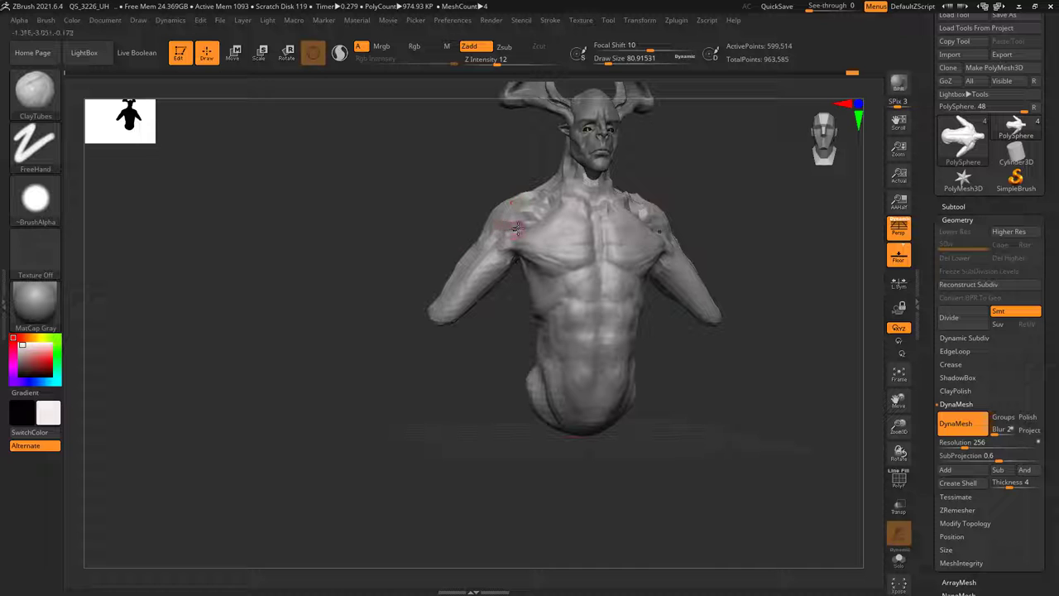
- Set the draw size to about 104 and build up the upper abdominals where they meet the chest muscles
mouse_move(552, 301)
right_mouse_down("alt")
mouse_move(545, 245)
mouse_move(566, 259)
mouse_move(546, 224)
right_mouse_up("alt")
right_click(553, 241)
right_click(564, 245)
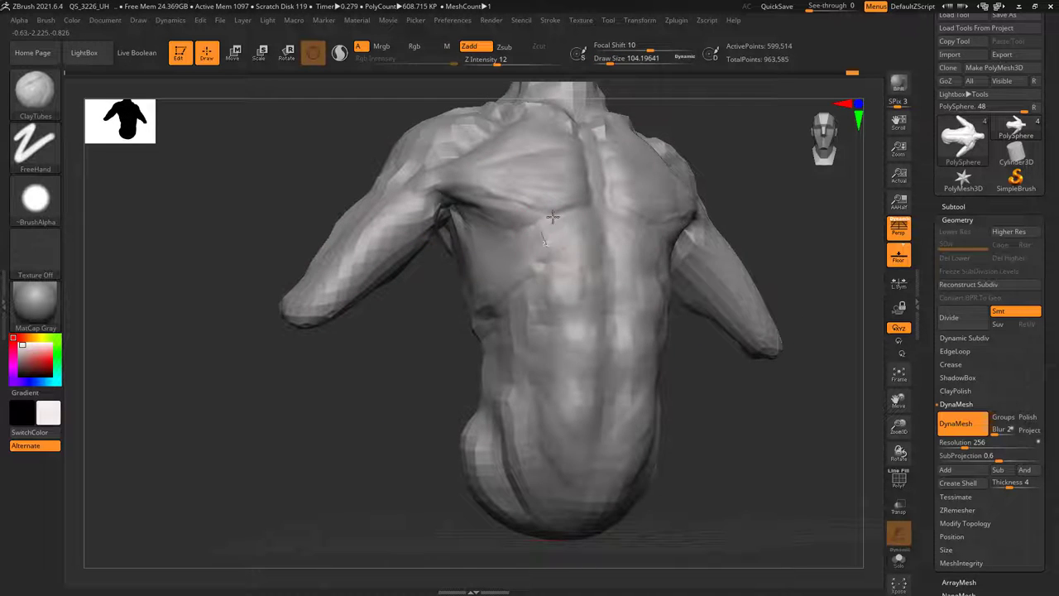
left_click_drag(553, 216, 549, 240)
mouse_move(550, 240)
right_mouse_down()
mouse_move(579, 243)
mouse_move(571, 281)
right_mouse_up()
- Set the draw size to about 67 and refine the upper abdominals beside the midline below the sternum
right_click(562, 301)
left_click_drag(604, 230, 599, 230)
right_click_drag(592, 228, 631, 243, "alt")
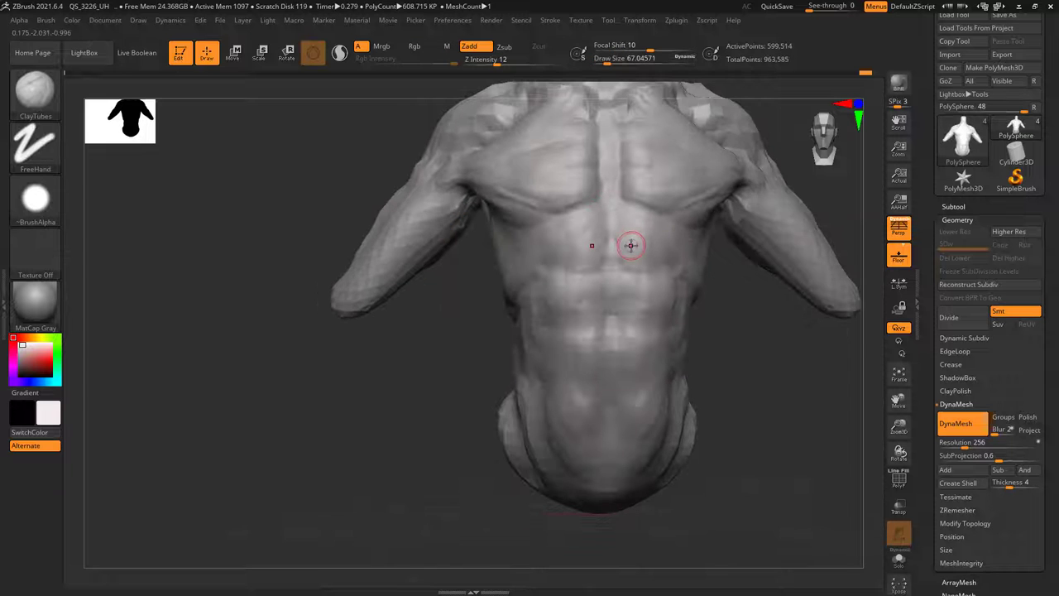
right_click_drag(583, 270, 674, 306, "ctrl")
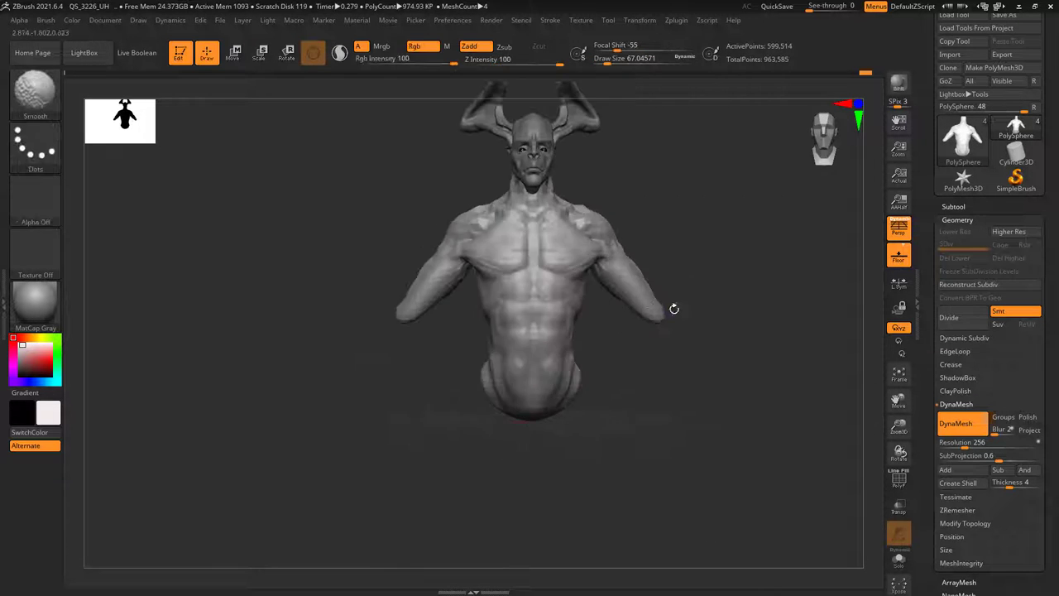
- Switch to ClayTubes, set the draw size to about 130 and build up the front of the shoulder
mouse_move(497, 240)
right_mouse_down()
mouse_move(531, 277)
mouse_move(596, 304)
mouse_move(605, 348)
right_mouse_up()
key("s")
left_click_drag(560, 293, 567, 302)
right_click_drag(567, 303, 611, 298)
right_click_drag(559, 265, 567, 292, "ctrl")
key("space")
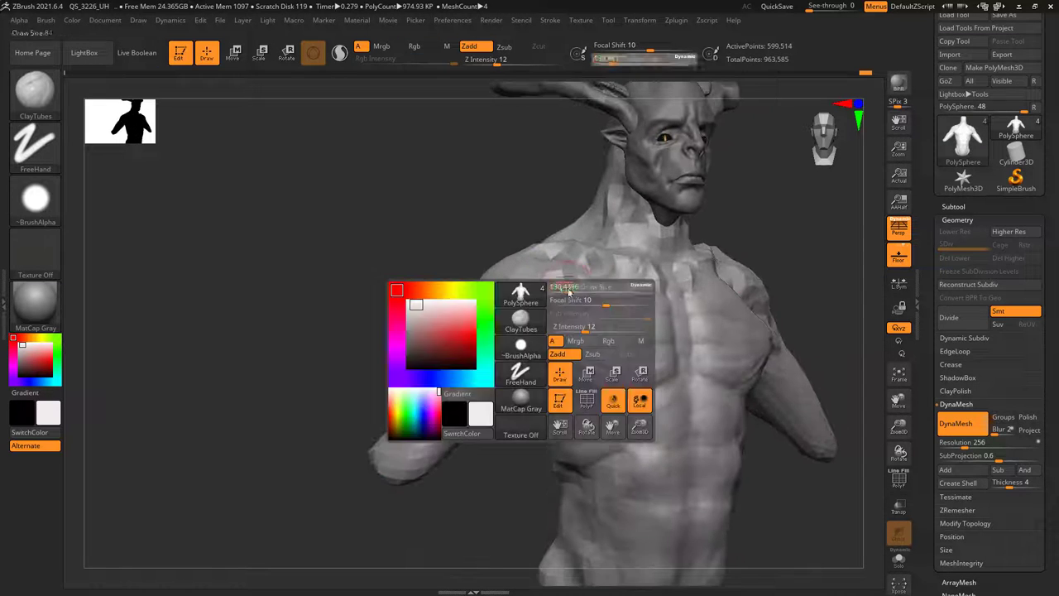
left_click_drag(567, 293, 564, 293)
right_click_drag(564, 293, 567, 285)
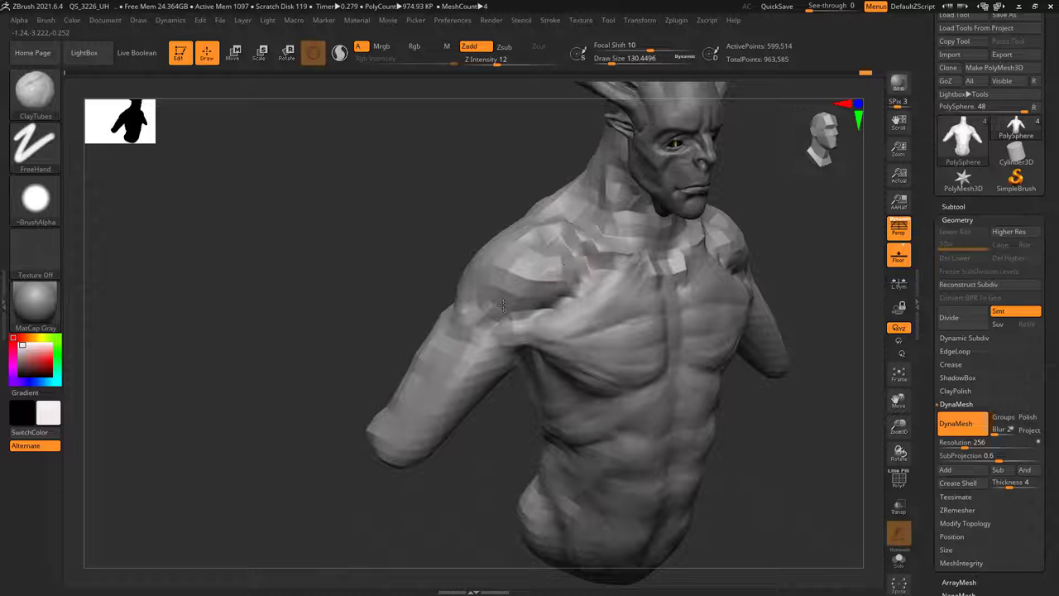
- Set the draw size to about 81 and refine the deltoid where it meets the upper chest
key("space")
left_click_drag(569, 275, 563, 275)
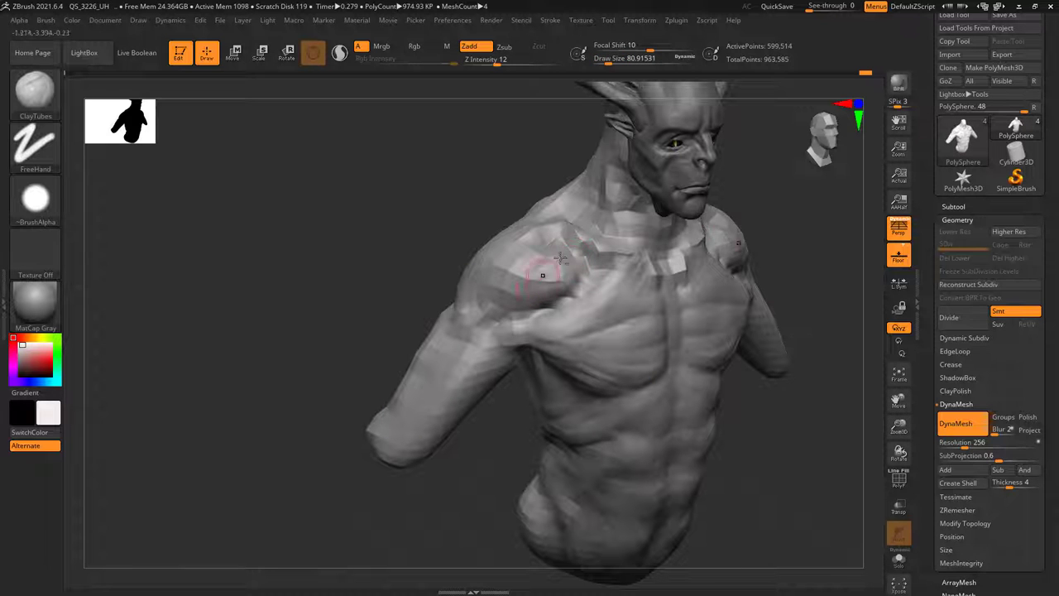
right_click_drag(560, 258, 507, 243)
right_click_drag(497, 312, 563, 287)
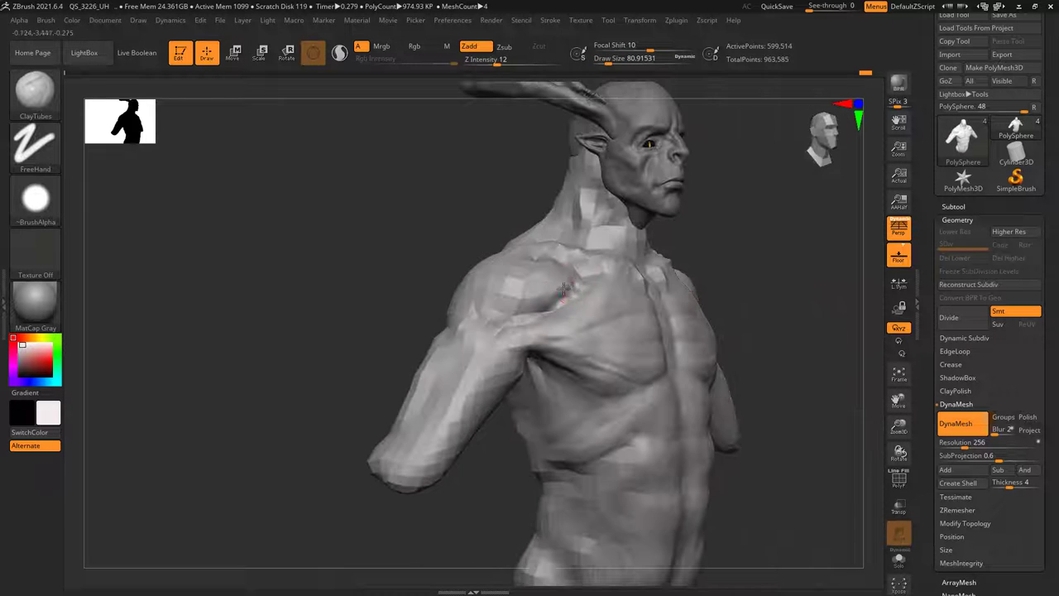
right_click_drag(530, 319, 583, 265)
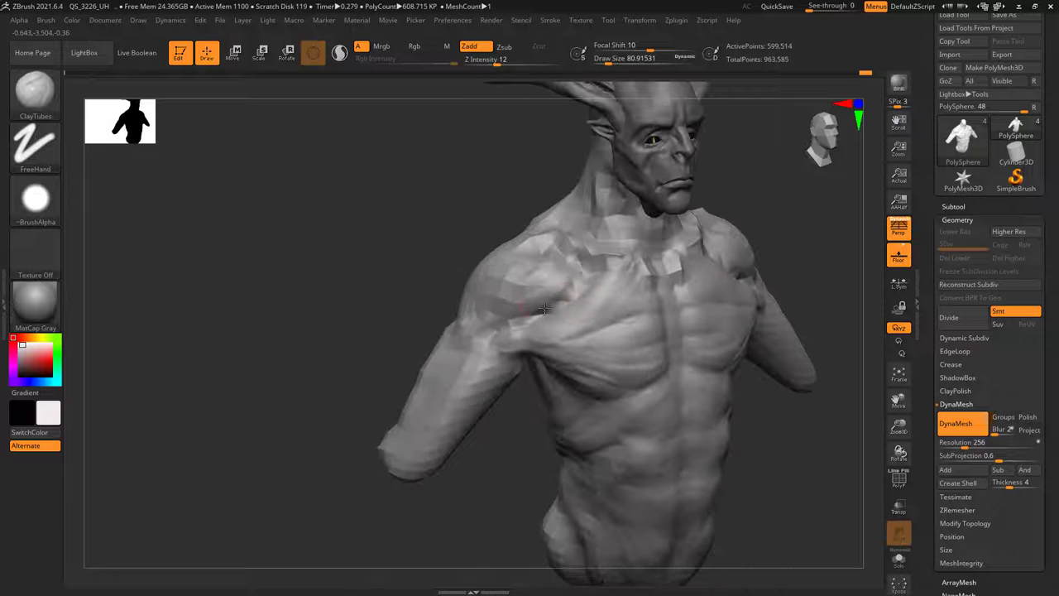
right_click_drag(522, 317, 531, 273)
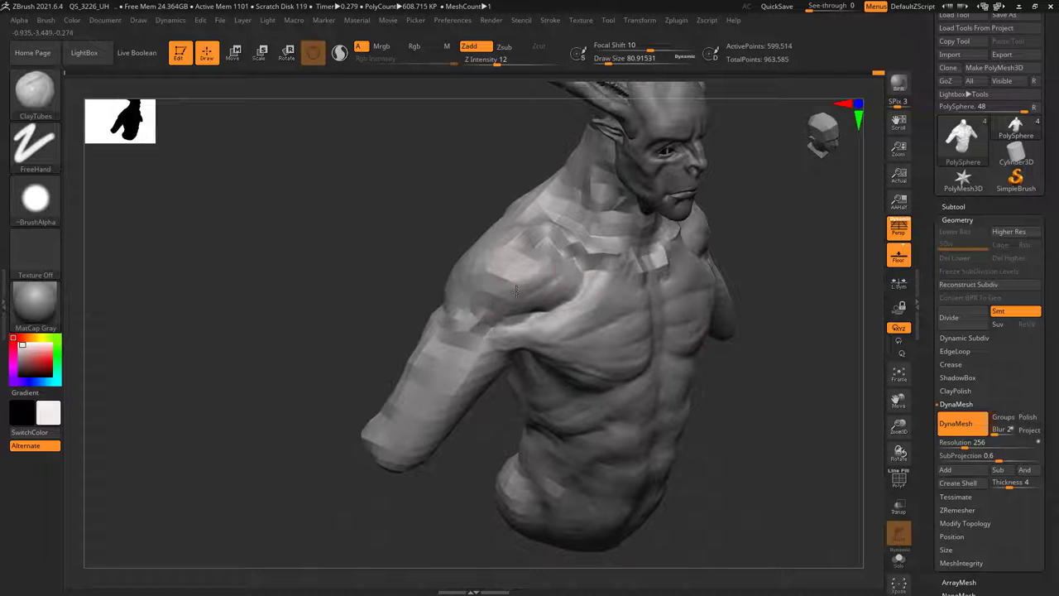
mouse_move(504, 287)
right_mouse_down()
mouse_move(540, 264)
mouse_move(496, 198)
mouse_move(464, 207)
right_mouse_up()
right_click_drag(549, 307, 540, 277, "ctrl")
right_click_drag(540, 277, 538, 234)
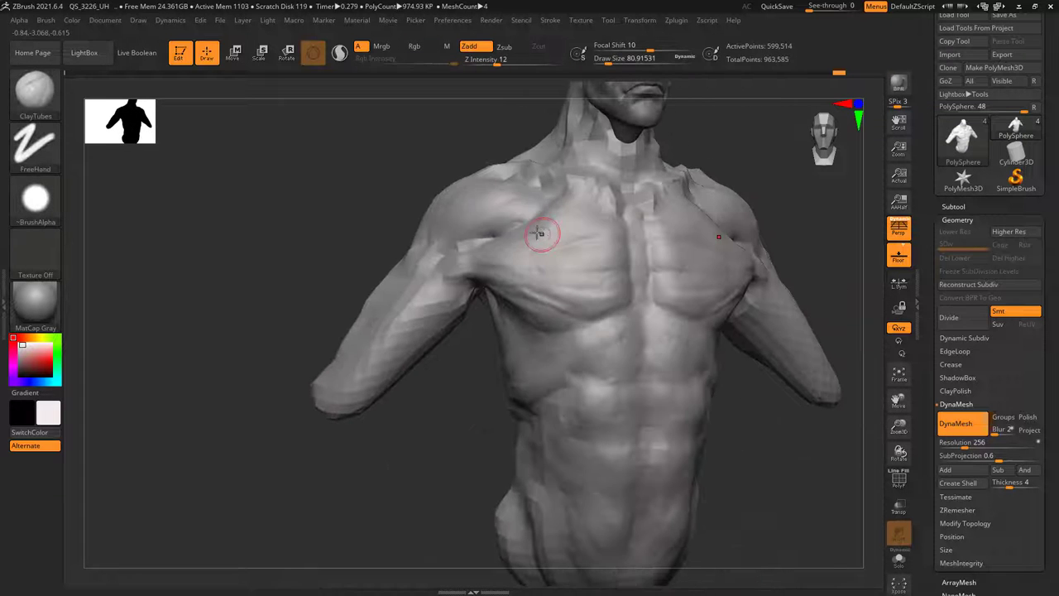
- Refine the lower deltoid where it runs into the upper arm and the armpit end of the chest muscle
left_click_drag(440, 254, 507, 222)
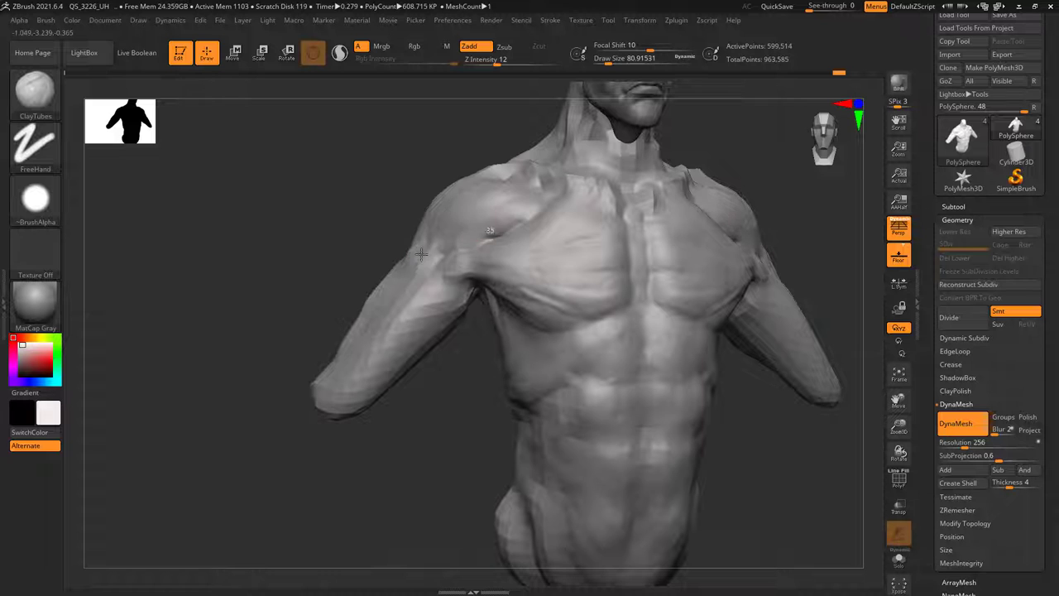
right_click_drag(421, 254, 458, 238)
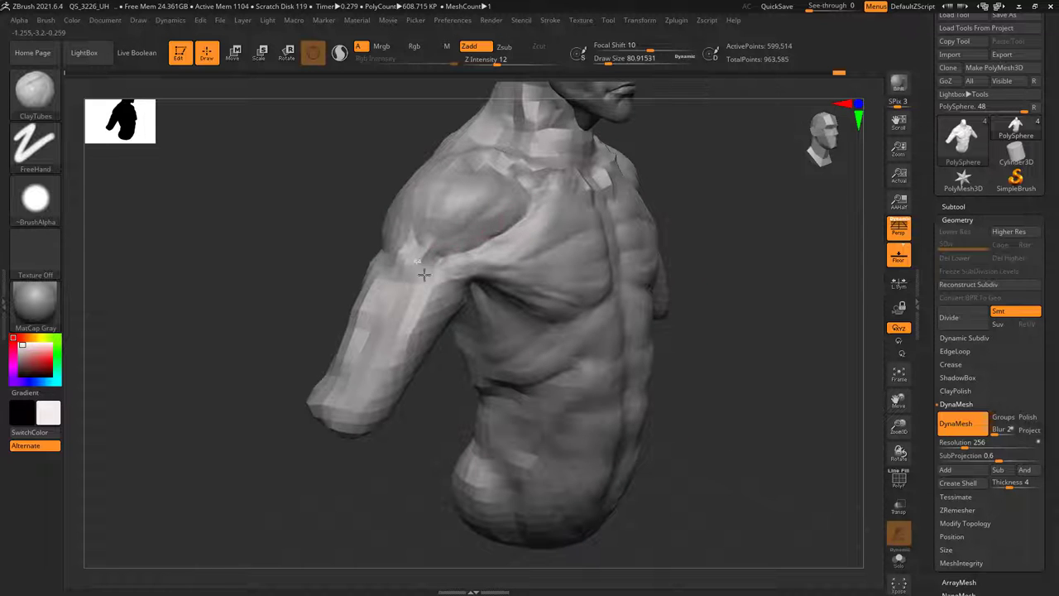
left_click_drag(419, 244, 459, 224)
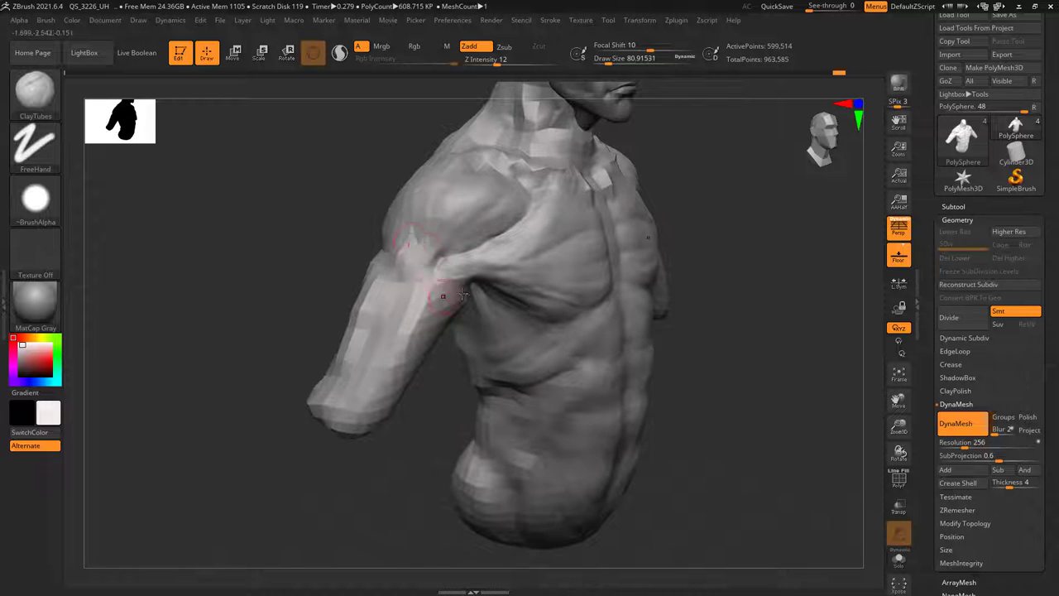
mouse_move(458, 291)
right_mouse_down()
mouse_move(440, 283)
mouse_move(501, 234)
mouse_move(447, 246)
mouse_move(492, 251)
mouse_move(455, 271)
right_mouse_up()
key("space")
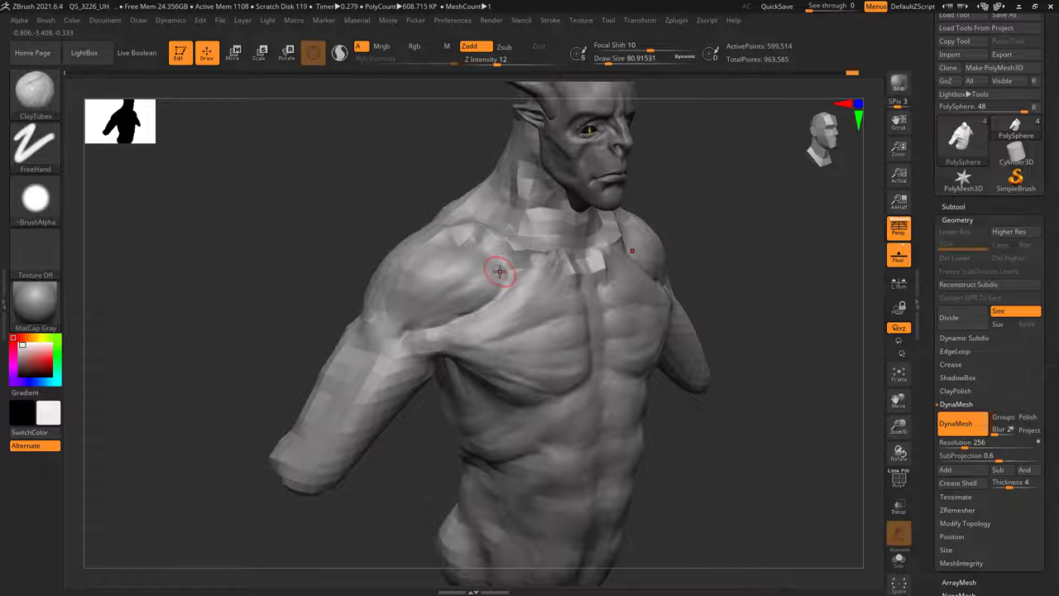
- Switch to the Move brush with a draw size of about 292 and reshape the front of the shoulder
mouse_move(494, 263)
right_mouse_down()
mouse_move(482, 295)
mouse_move(503, 207)
mouse_move(491, 306)
mouse_move(474, 324)
right_mouse_up()
key("space")
left_click(466, 328)
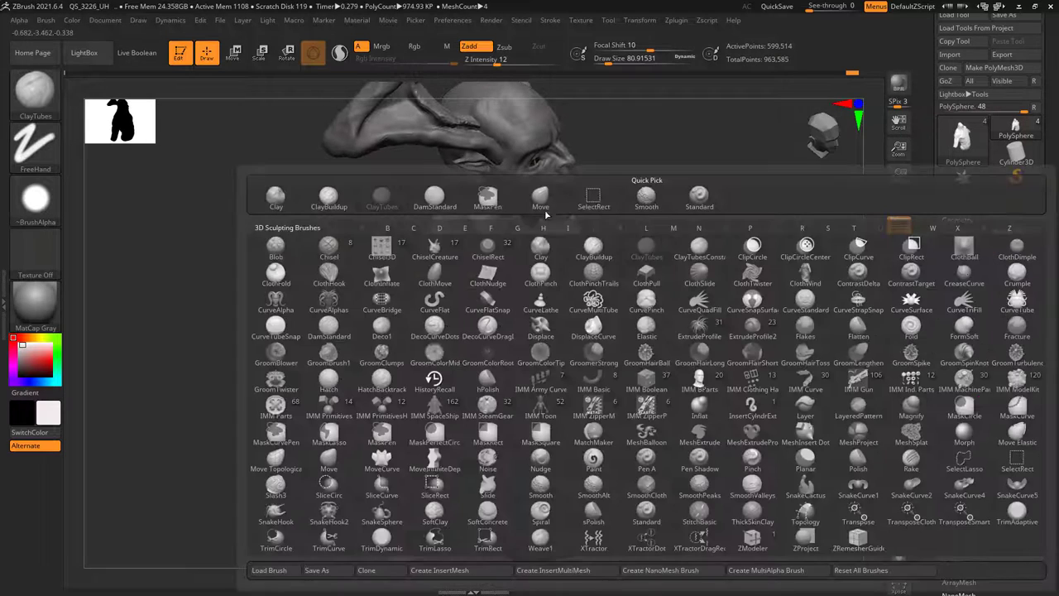
left_click(546, 210)
key("space")
left_click_drag(494, 295, 504, 295)
right_click_drag(504, 297, 482, 320)
key("space")
left_click_drag(490, 306, 487, 306)
right_click_drag(487, 306, 488, 314)
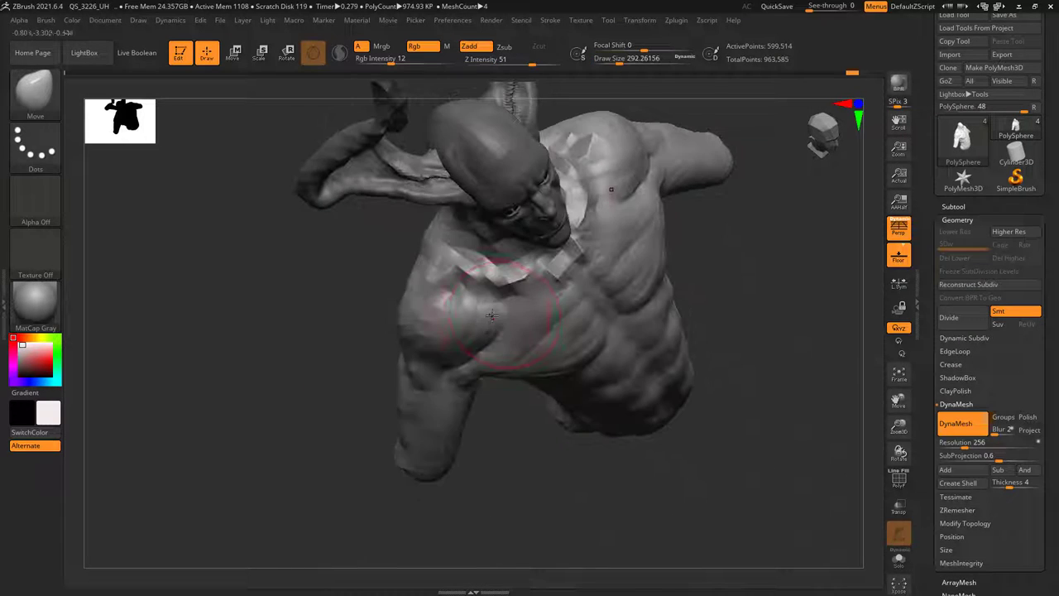
- Set the Move draw size to about 366 and shift the top of the shoulder
key("space")
left_click_drag(489, 313, 492, 313)
mouse_move(493, 313)
right_mouse_down()
mouse_move(506, 253)
mouse_move(495, 304)
right_mouse_up()
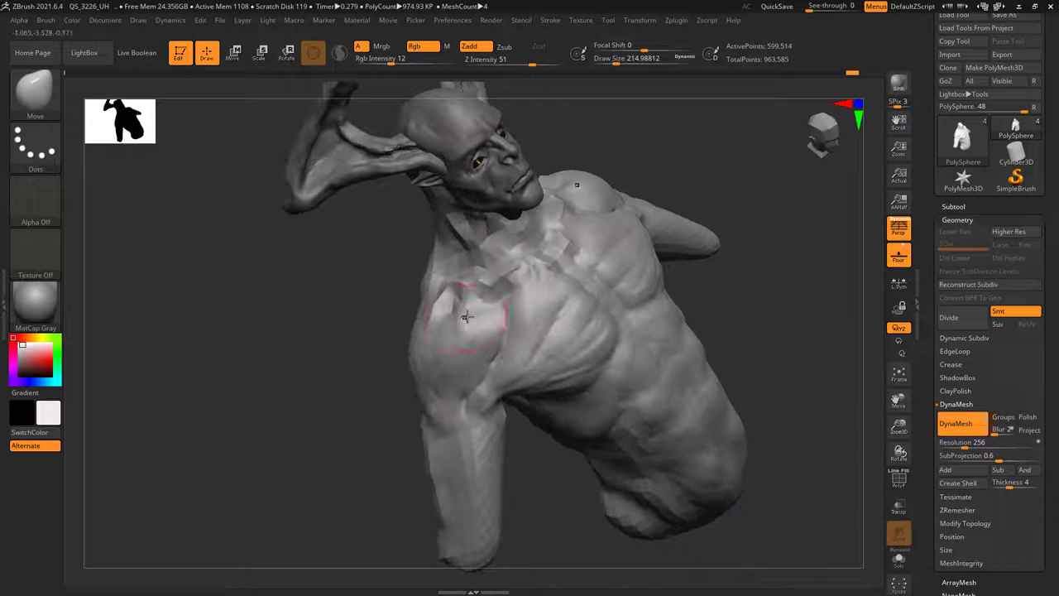
key("space")
left_click_drag(472, 324, 481, 324)
right_click_drag(479, 321, 449, 340)
left_click_drag(449, 340, 448, 327)
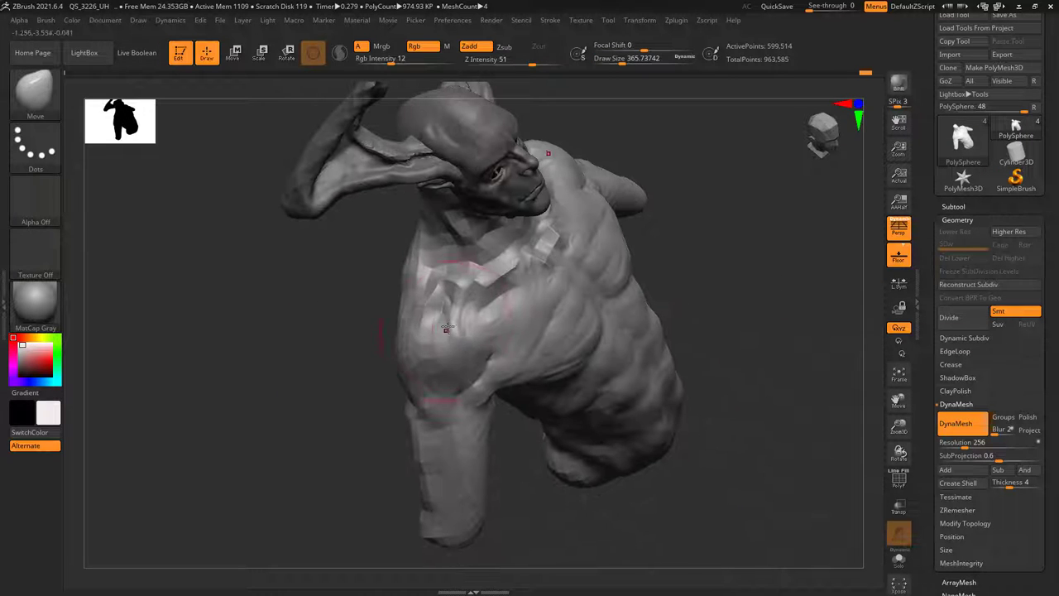
- Set the Move draw size to about 170 and adjust the shoulder's form beside the outer collarbone
right_click_drag(473, 340, 500, 315)
key("space")
left_click_drag(500, 315, 496, 315)
mouse_move(496, 315)
right_mouse_down()
mouse_move(481, 288)
mouse_move(499, 295)
right_mouse_up()
key("space")
left_click_drag(449, 298, 444, 298)
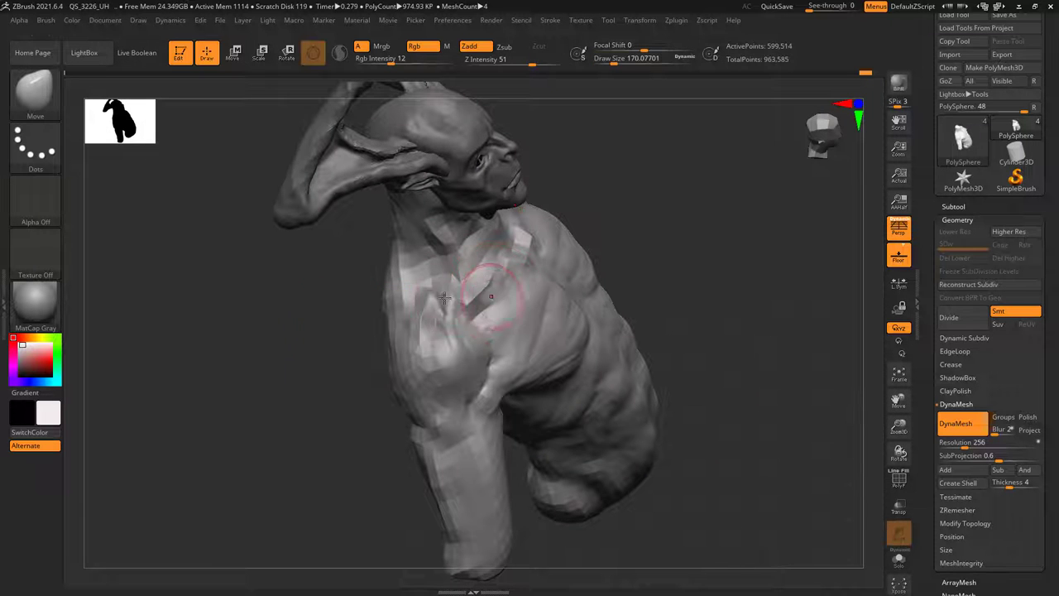
mouse_move(474, 302)
right_mouse_down()
mouse_move(524, 301)
mouse_move(523, 354)
mouse_move(487, 313)
mouse_move(551, 289)
right_mouse_up()
- Switch to the Standard brush with a draw size of about 38 and carve around the inner end of the collarbone
key("b")
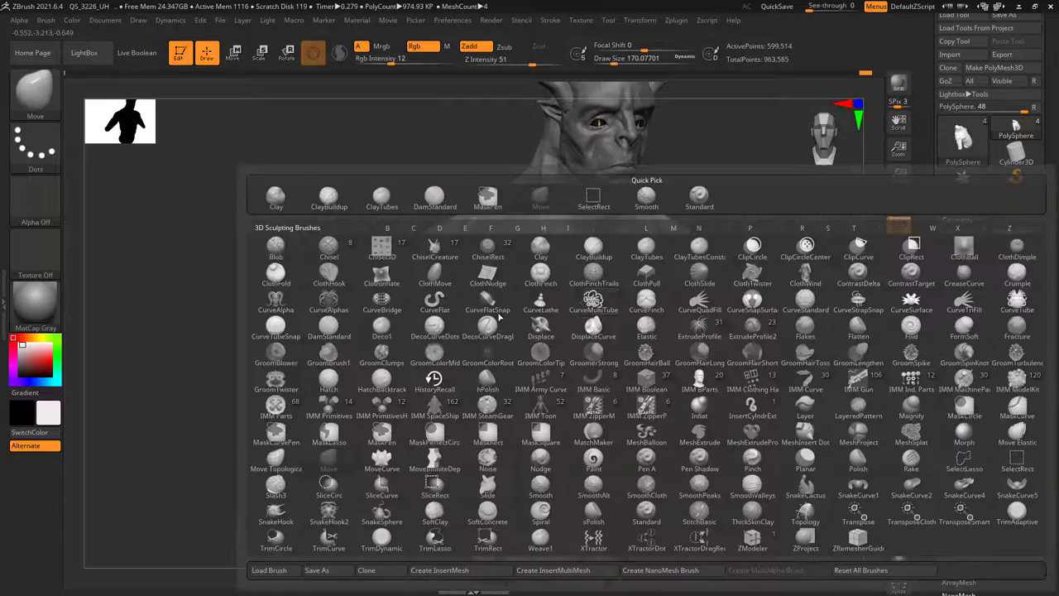
left_click(698, 202)
key("space")
left_click_drag(619, 247, 609, 249)
right_click_drag(546, 254, 626, 293, "alt")
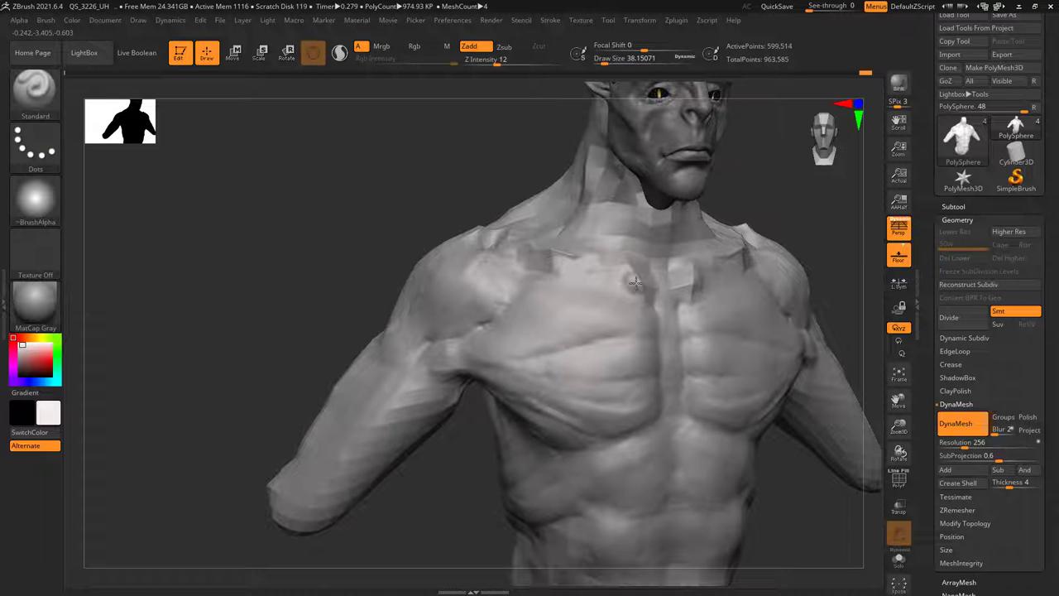
key("space")
left_click_drag(637, 289, 650, 301)
right_click_drag(650, 301, 591, 268)
- Set the draw size to about 61 and carve the groove between the deltoid and the chest muscle
key("space")
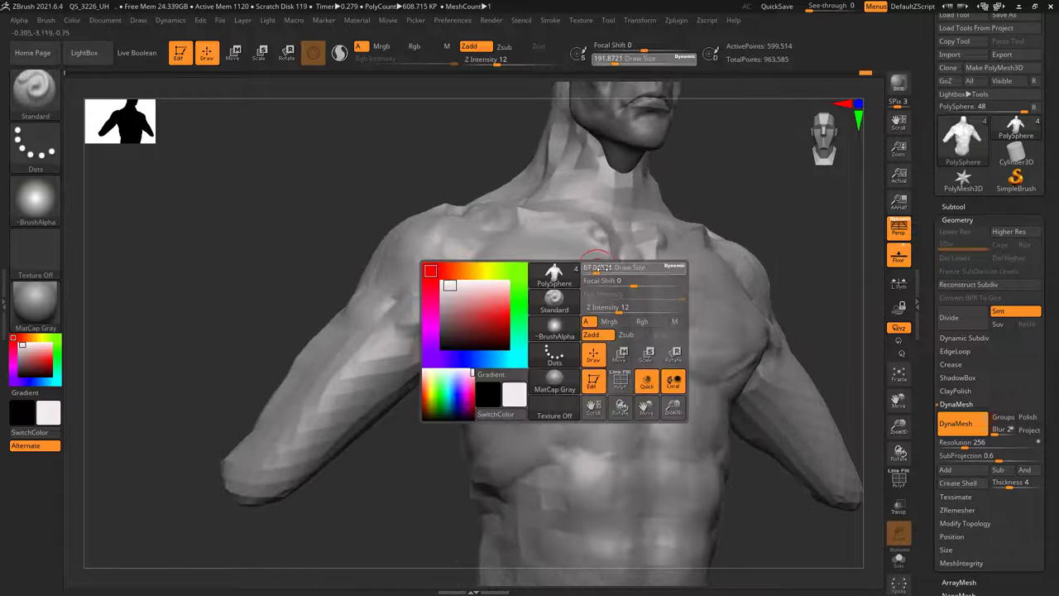
left_click_drag(590, 267, 582, 267)
right_click_drag(583, 267, 585, 264)
key("space")
left_click_drag(585, 263, 582, 263)
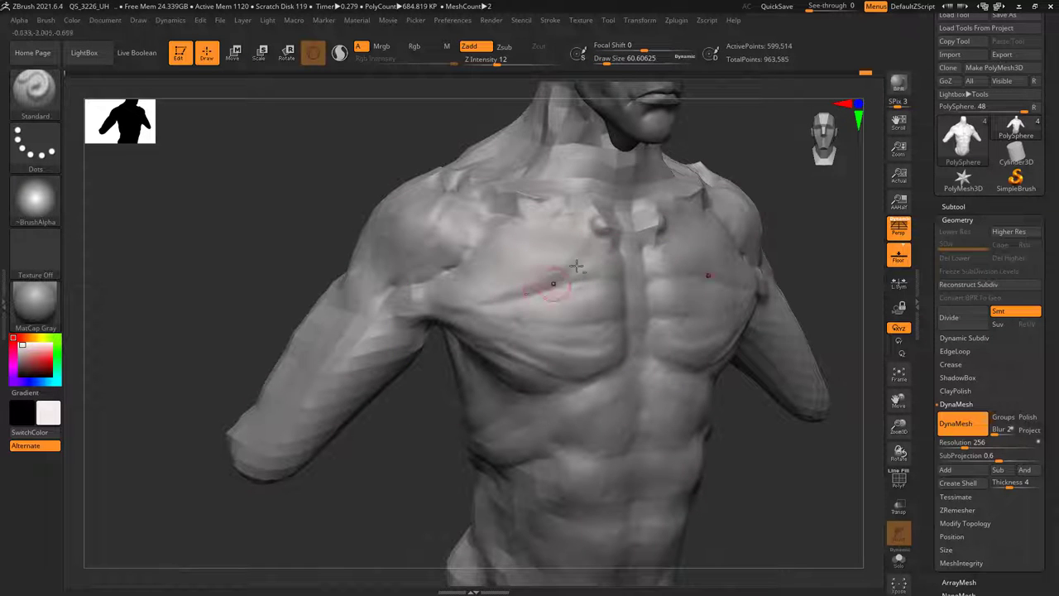
right_click_drag(494, 220, 511, 262)
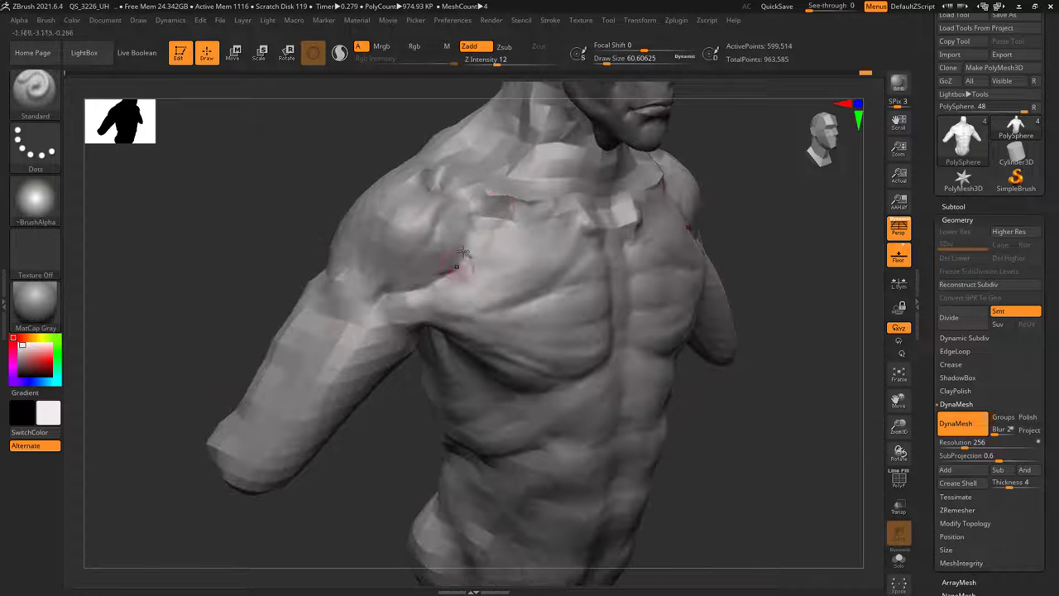
left_click_drag(474, 195, 452, 291)
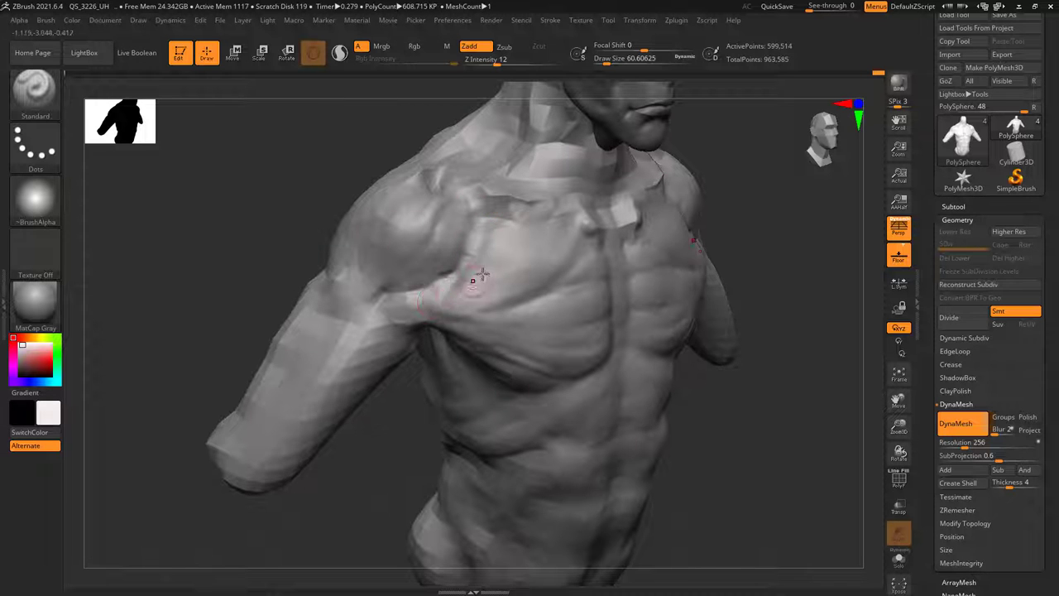
- Switch back to ClayTubes with a draw size of about 88 and refine the outer chest beside the deltoid
right_click_drag(482, 274, 520, 237)
key("space")
key("b")
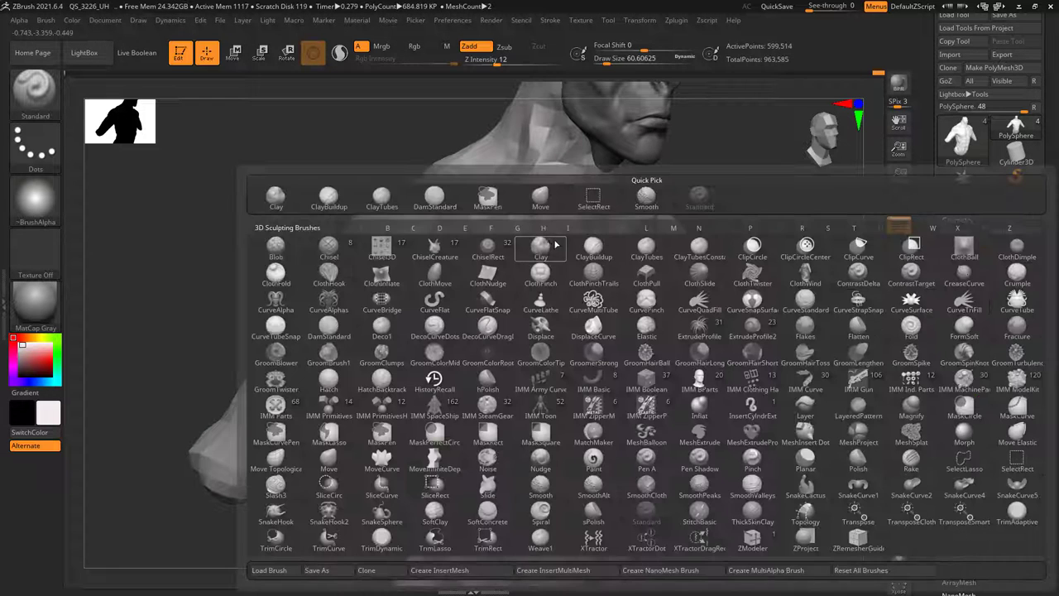
left_click(590, 248)
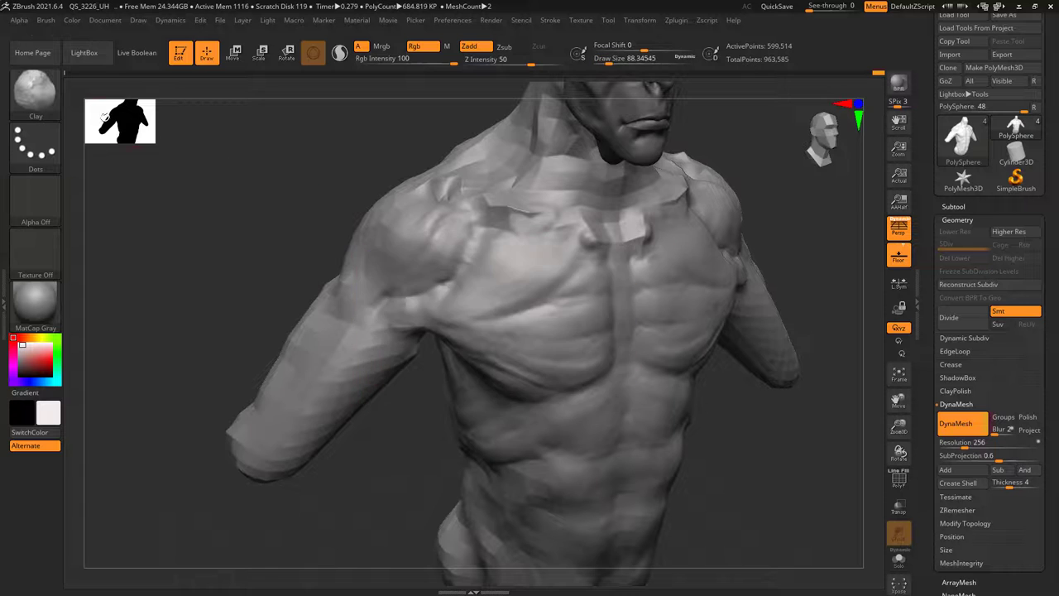
key("b")
left_click(478, 159)
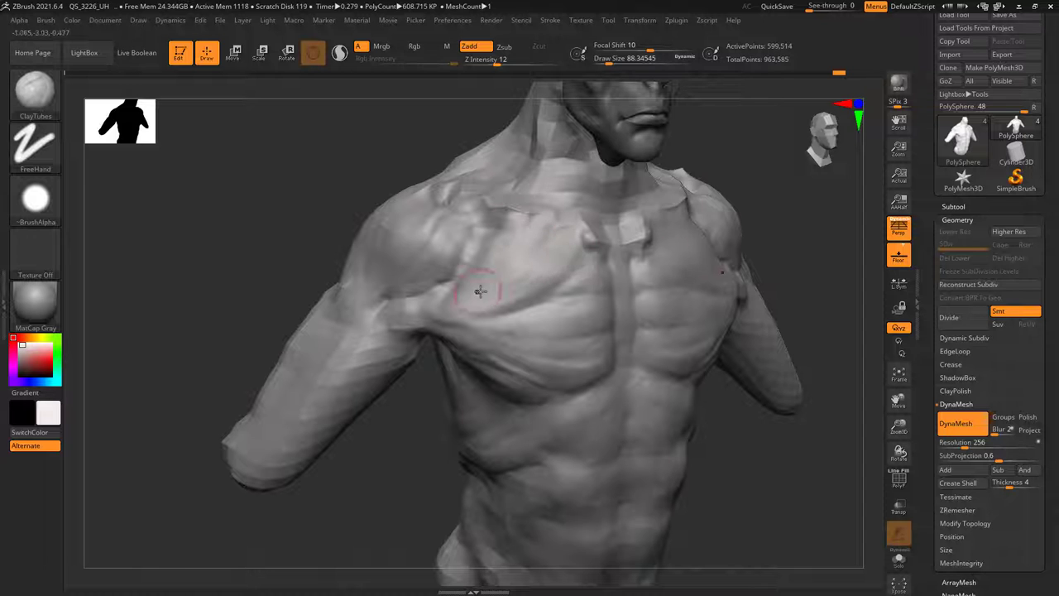
mouse_move(480, 290)
right_mouse_down()
mouse_move(463, 314)
mouse_move(525, 361)
right_mouse_up()
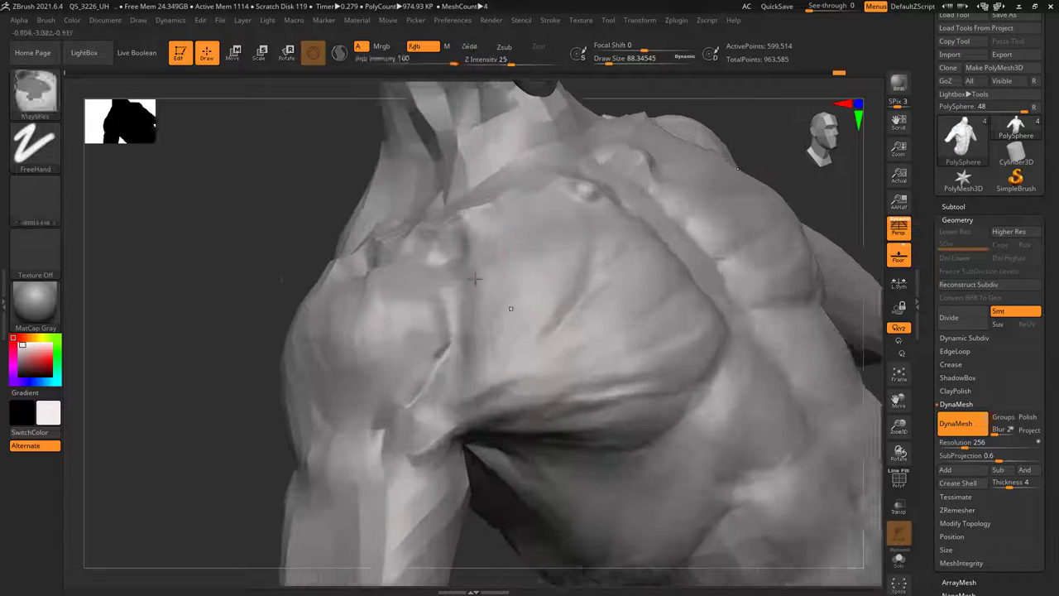
- Set the draw size to about 49 and build up the front deltoid just below the outer collarbone
key("space")
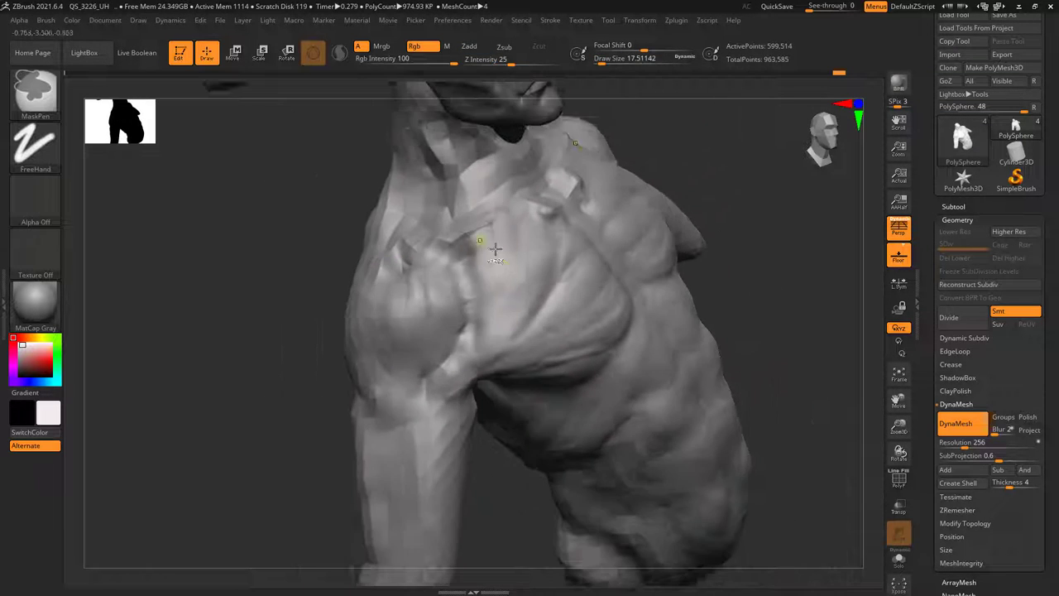
key("space")
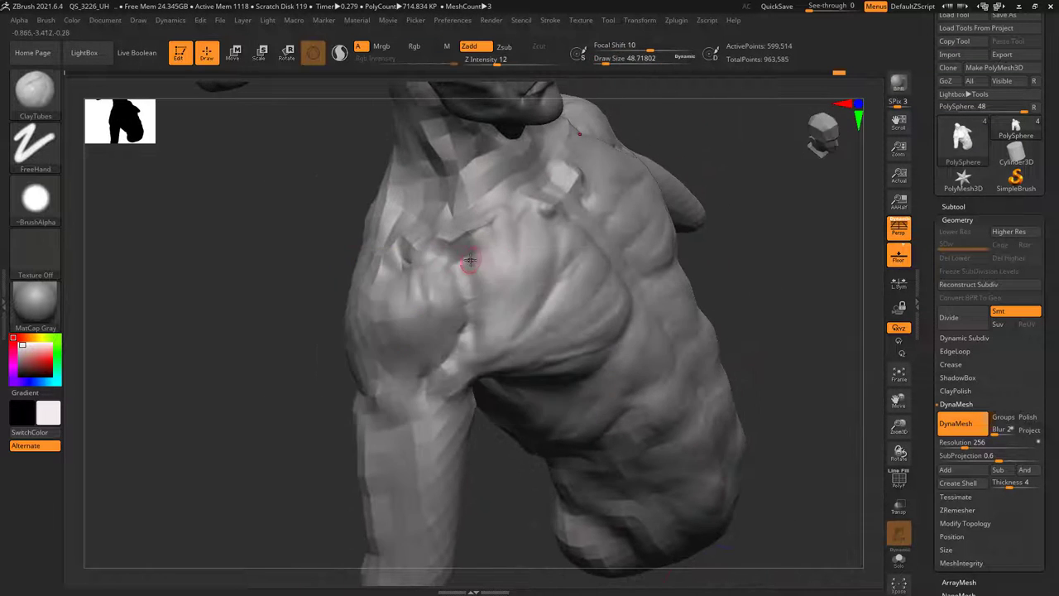
key("space")
left_click_drag(472, 260, 449, 254)
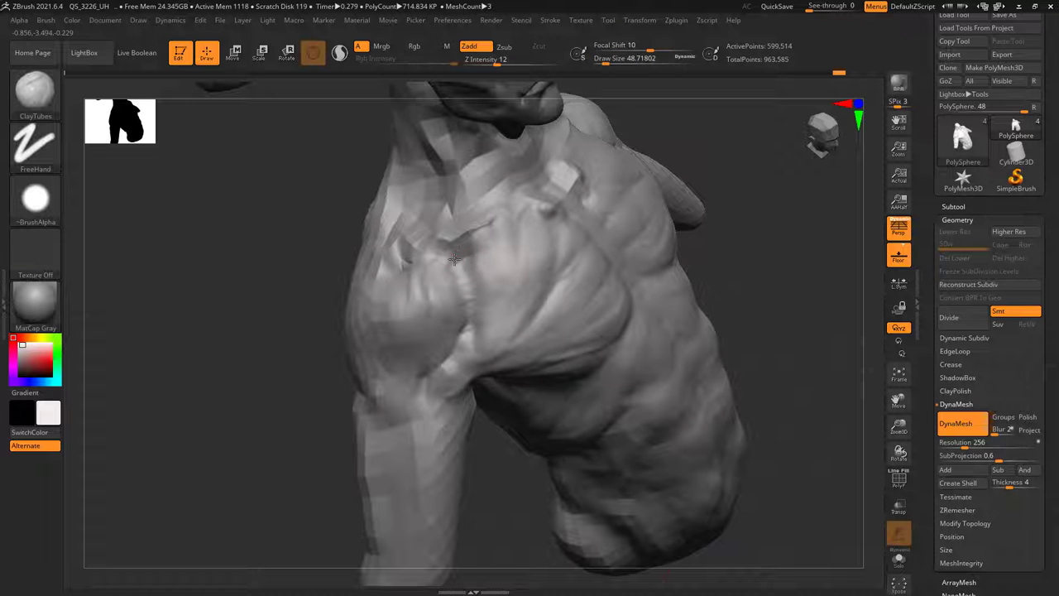
- Set the draw size to about 67 and build up the top of the shoulder at the collarbone's outer end
right_click_drag(481, 253, 470, 251)
key("space")
left_click(483, 222)
key("space")
mouse_move(495, 288)
right_mouse_down()
mouse_move(514, 285)
mouse_move(496, 218)
mouse_move(471, 307)
right_mouse_up()
left_click(516, 282)
key("space")
left_click(480, 223)
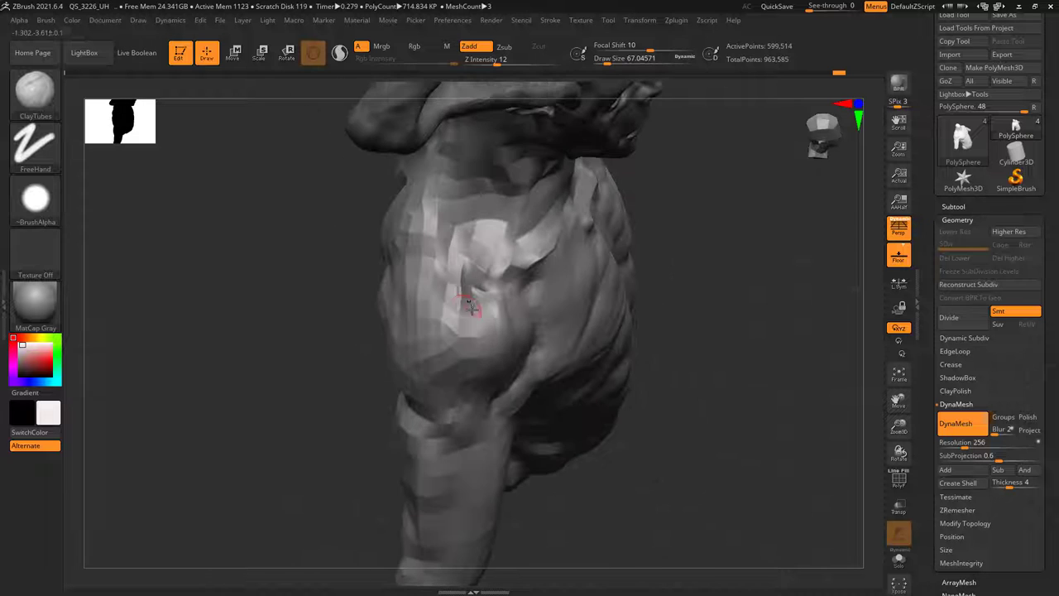
- Switch to the Standard brush at Z Intensity 29 and carve the groove between the outer collarbone and the deltoid
left_click(51, 95)
left_click(525, 107)
mouse_move(488, 249)
right_mouse_down()
mouse_move(455, 287)
mouse_move(465, 292)
mouse_move(465, 281)
right_mouse_up()
key("space")
left_click(478, 317)
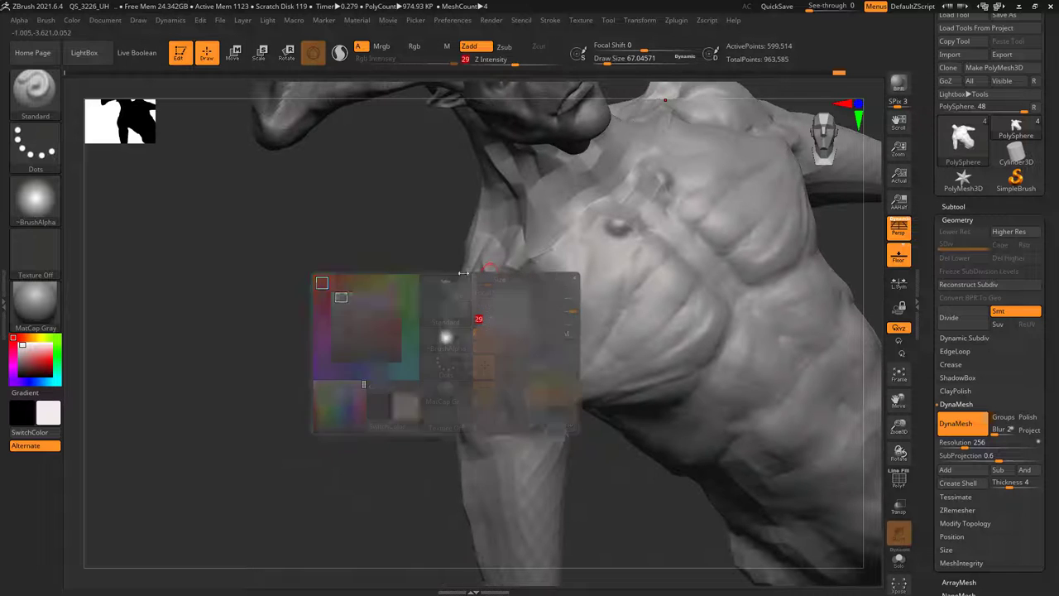
key("shift")
right_click_drag(485, 283, 589, 246)
key("shift")
right_click_drag(504, 304, 548, 303)
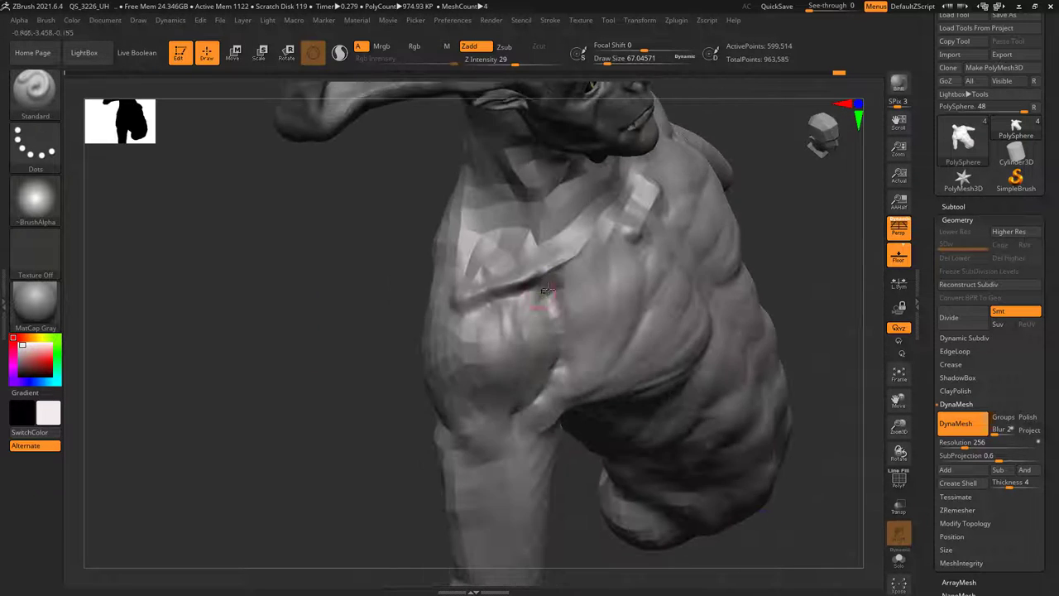
- Lower the Z Intensity to 14 and refine the groove under the collarbone
key("space")
left_click_drag(614, 305, 596, 304)
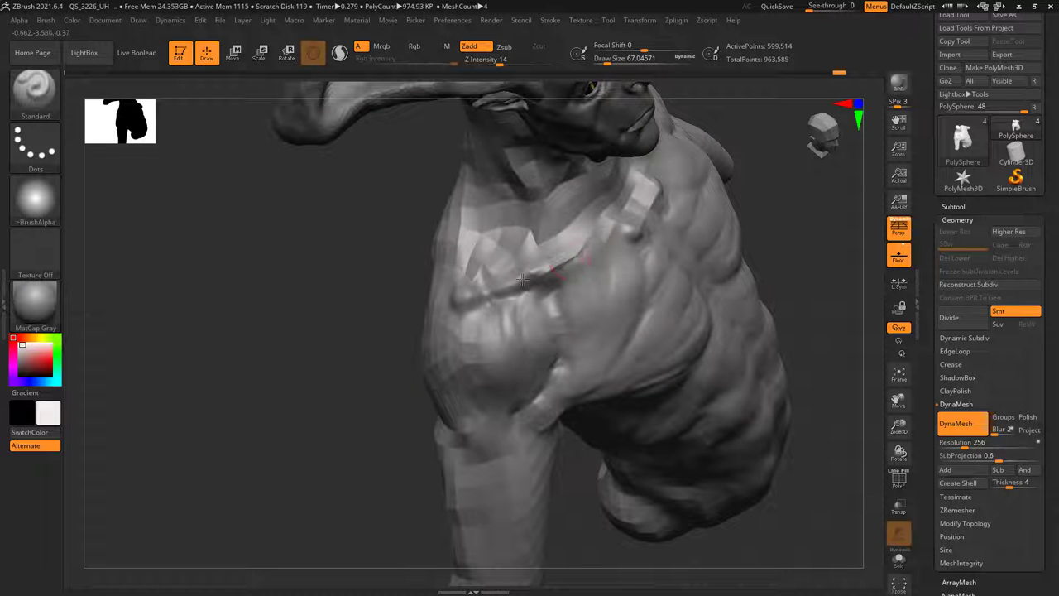
mouse_move(594, 227)
right_mouse_down()
mouse_move(551, 229)
mouse_move(505, 263)
right_mouse_up()
- Switch to ClayTubes with a draw size of about 88, then smooth and refine the front deltoid up to the collarbone
key("space")
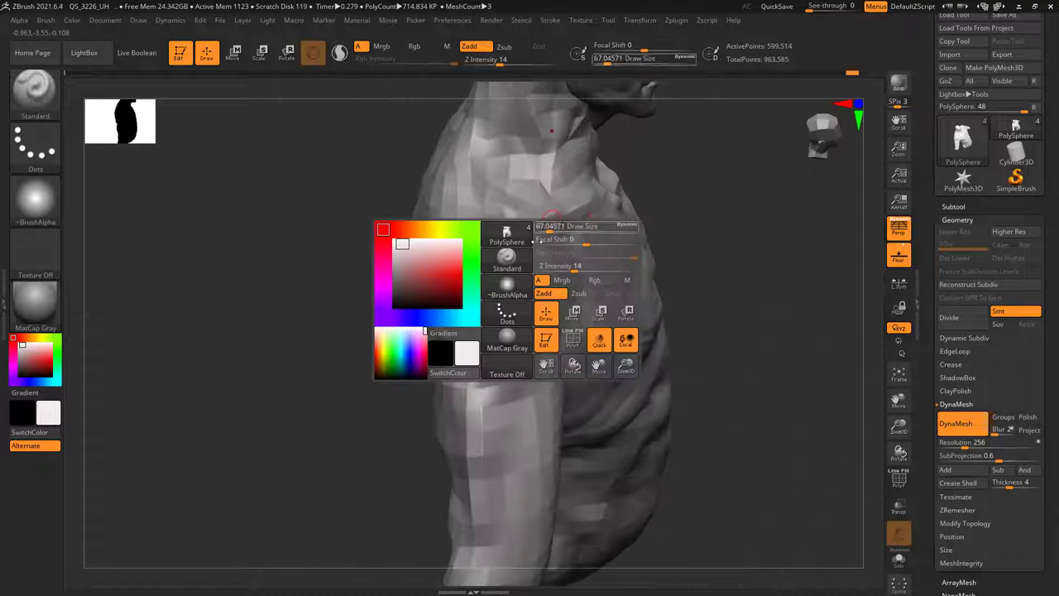
left_click(507, 259)
left_click(646, 251)
mouse_move(608, 267)
right_mouse_down()
mouse_move(567, 272)
mouse_move(496, 239)
mouse_move(514, 263)
mouse_move(586, 268)
mouse_move(484, 159)
right_mouse_up()
left_click_drag(485, 159, 483, 172, "shift")
left_click_drag(465, 223, 493, 166)
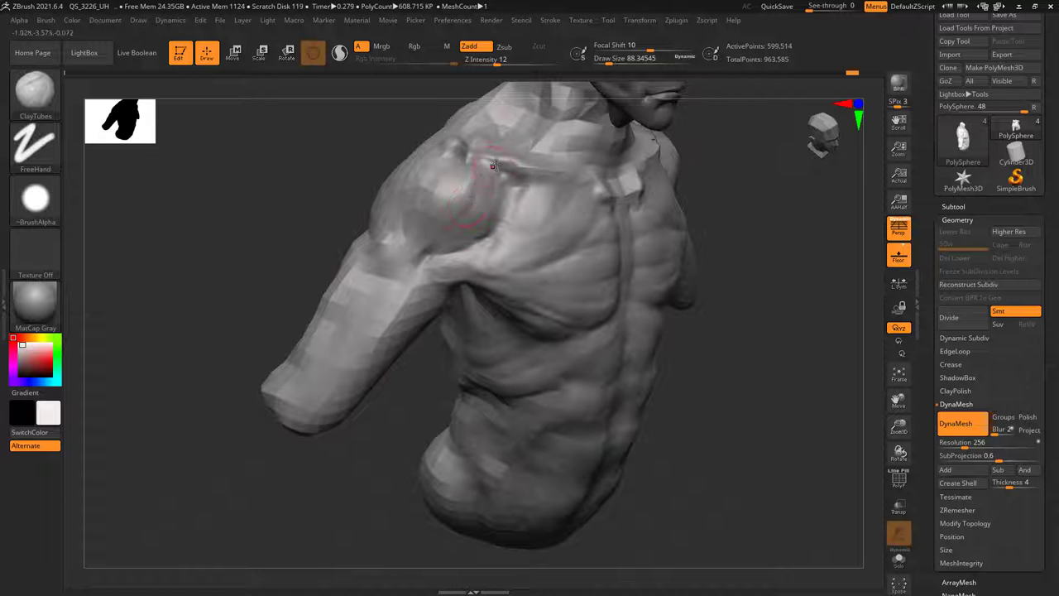
- Set the ClayTubes draw size to about 38 and refine the outer side of the deltoid
mouse_move(467, 233)
right_mouse_down()
mouse_move(438, 147)
mouse_move(456, 229)
right_mouse_up()
right_click_drag(422, 329, 372, 318)
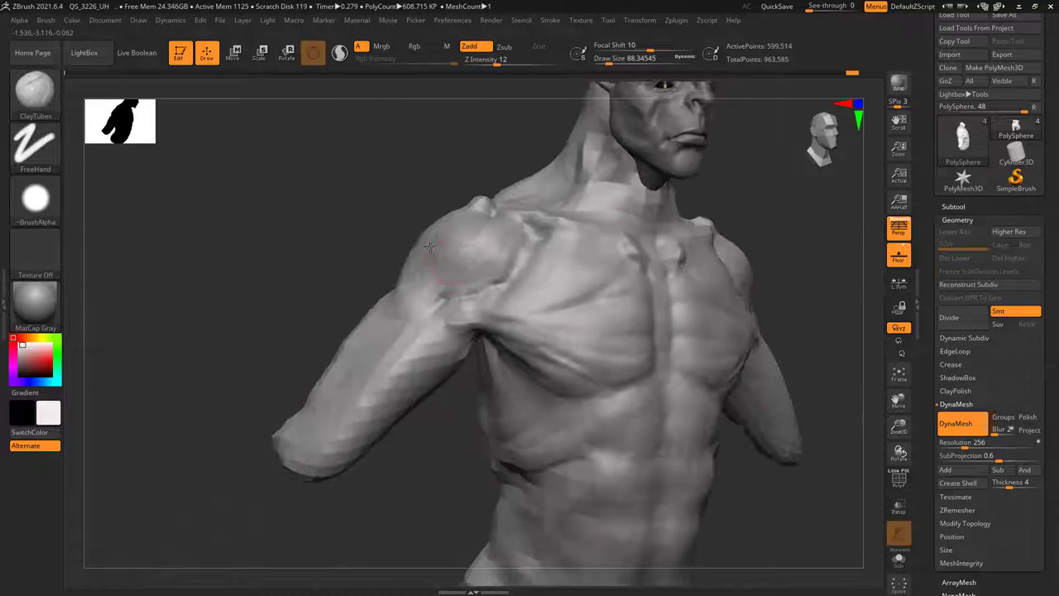
key("space")
left_click_drag(460, 259, 447, 260)
mouse_move(447, 263)
right_mouse_down()
mouse_move(504, 289)
mouse_move(499, 315)
mouse_move(485, 260)
right_mouse_up()
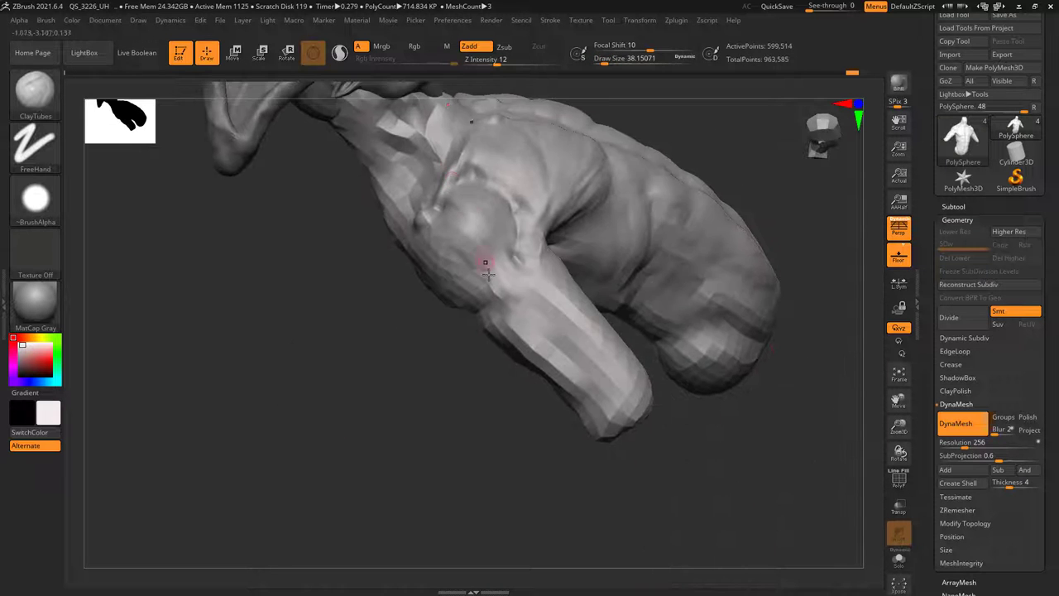
- Set the draw size to about 67 and build up the side deltoid toward the upper arm
key("space")
left_click_drag(475, 257, 482, 258)
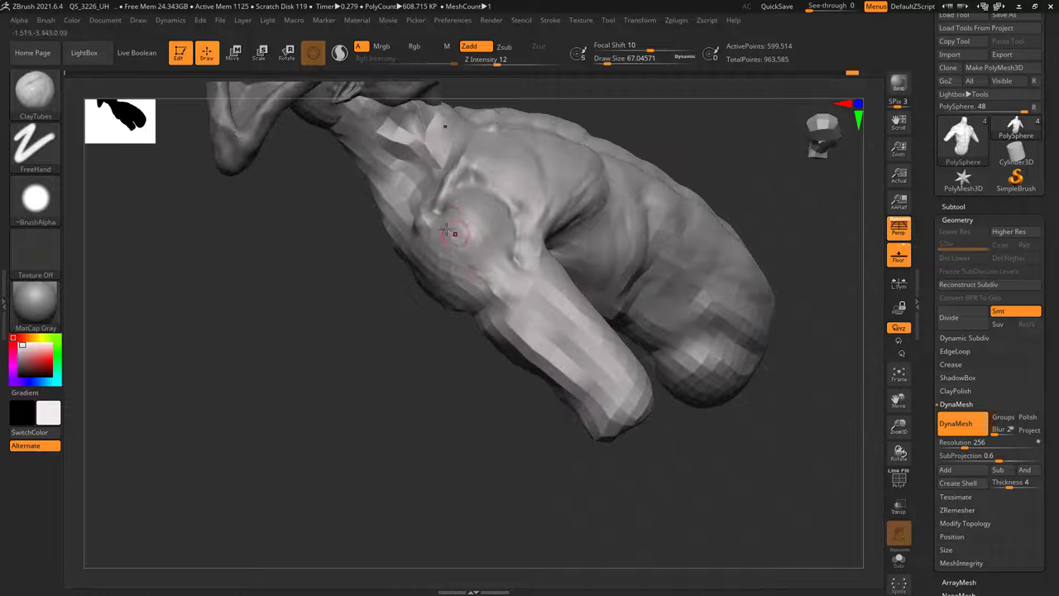
right_click_drag(468, 271, 499, 299)
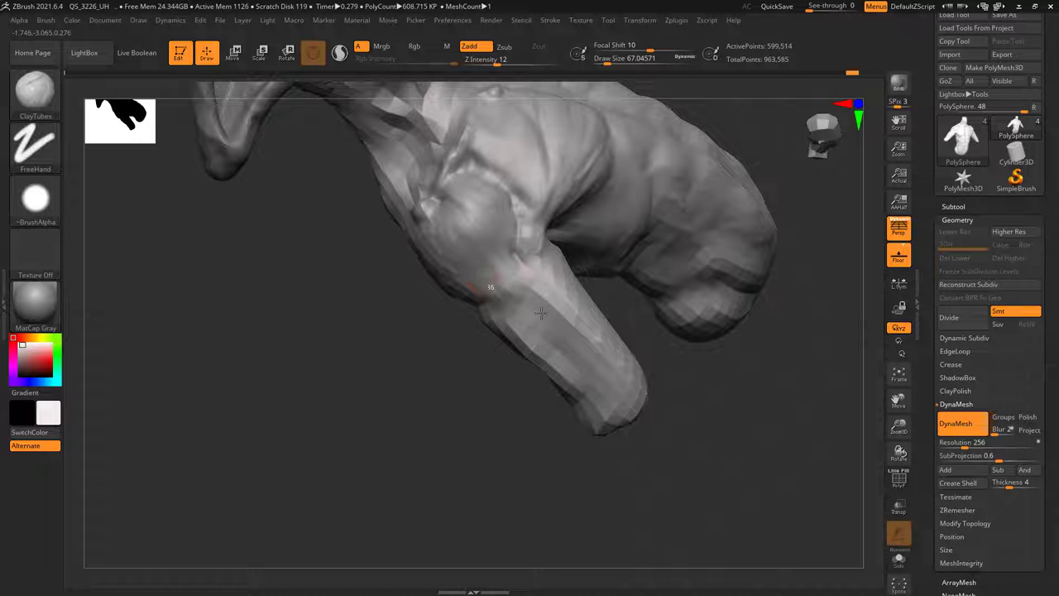
mouse_move(485, 288)
right_mouse_down()
mouse_move(468, 254)
mouse_move(520, 276)
mouse_move(476, 261)
right_mouse_up()
- Set the draw size to about 81 and blend the lower end of the deltoid into the upper arm
key("space")
left_click_drag(501, 262, 508, 261)
right_click_drag(478, 249, 447, 255)
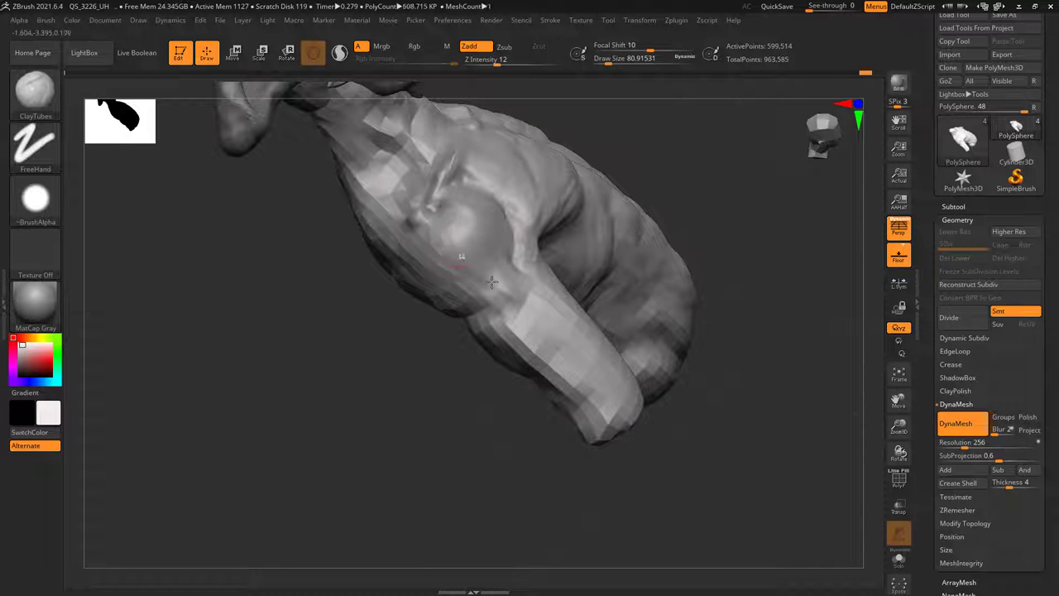
mouse_move(491, 283)
right_mouse_down()
mouse_move(520, 278)
mouse_move(515, 250)
right_mouse_up()
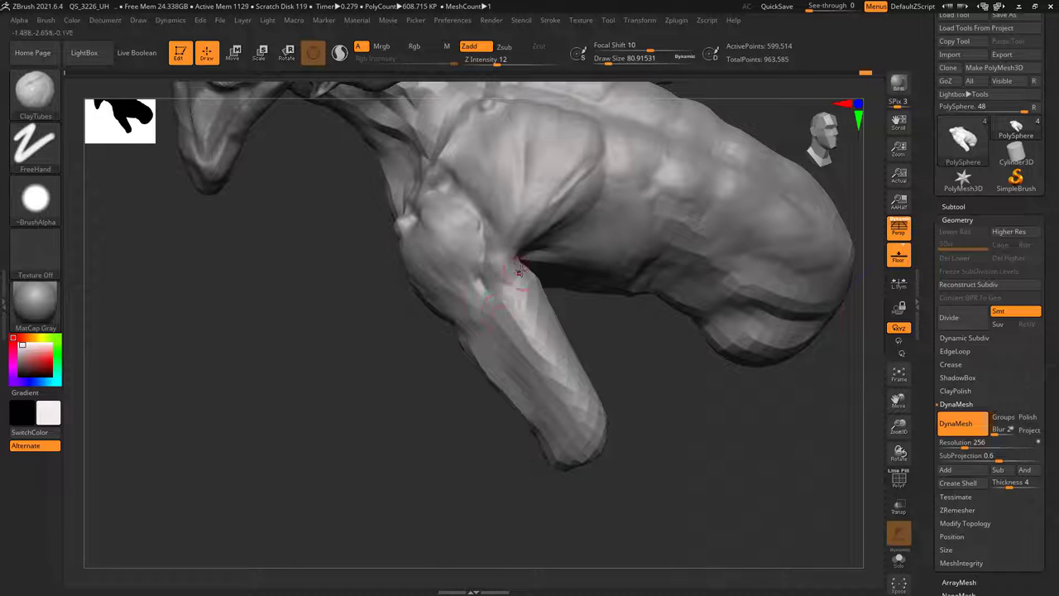
- Set the draw size to about 67 and refine the border between the front deltoid, chest and upper arm near the armpit
key("space")
left_click_drag(519, 270, 509, 272)
mouse_move(518, 274)
right_mouse_down()
mouse_move(499, 291)
mouse_move(508, 244)
mouse_move(492, 256)
right_mouse_up()
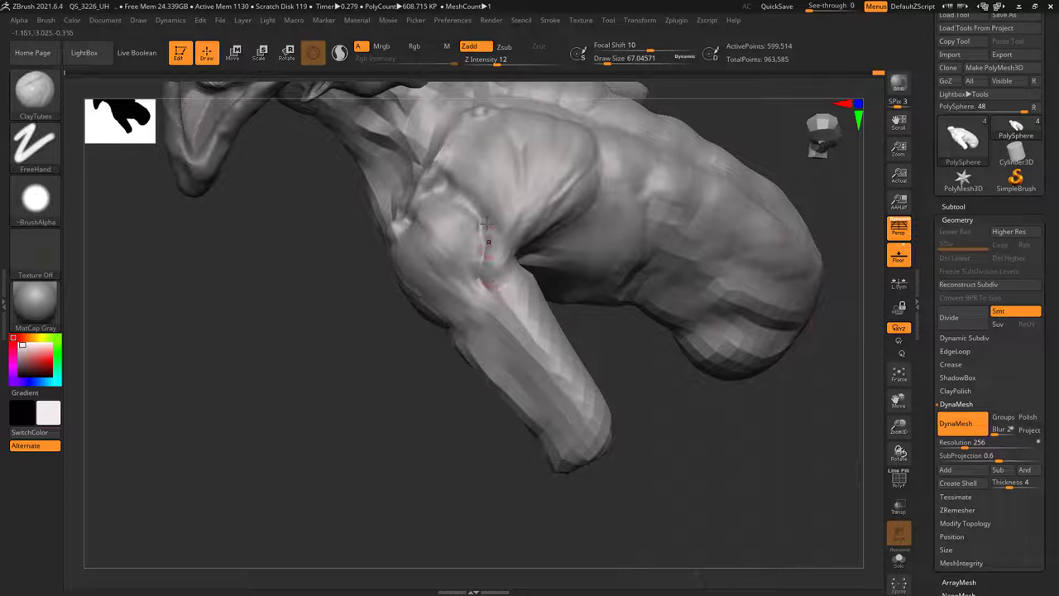
right_click_drag(493, 208, 488, 281)
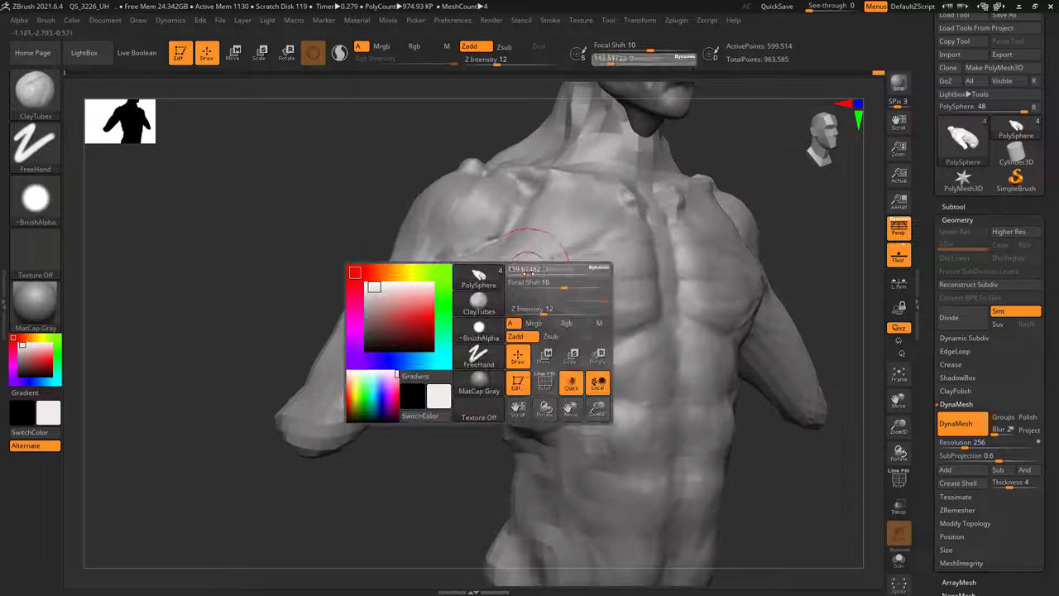
right_click_drag(520, 238, 522, 251)
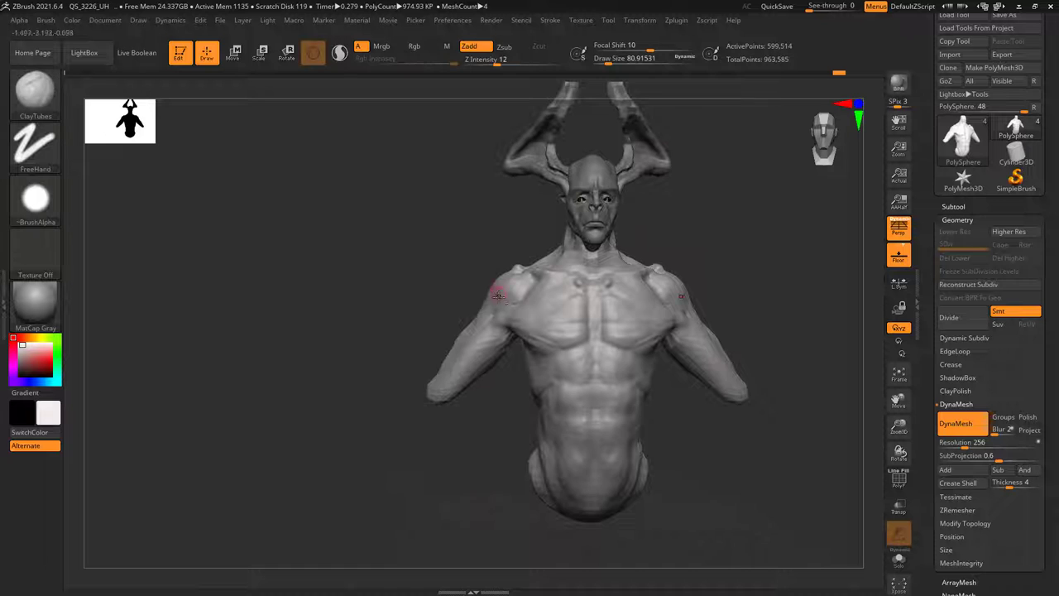
right_click_drag(496, 284, 529, 286)
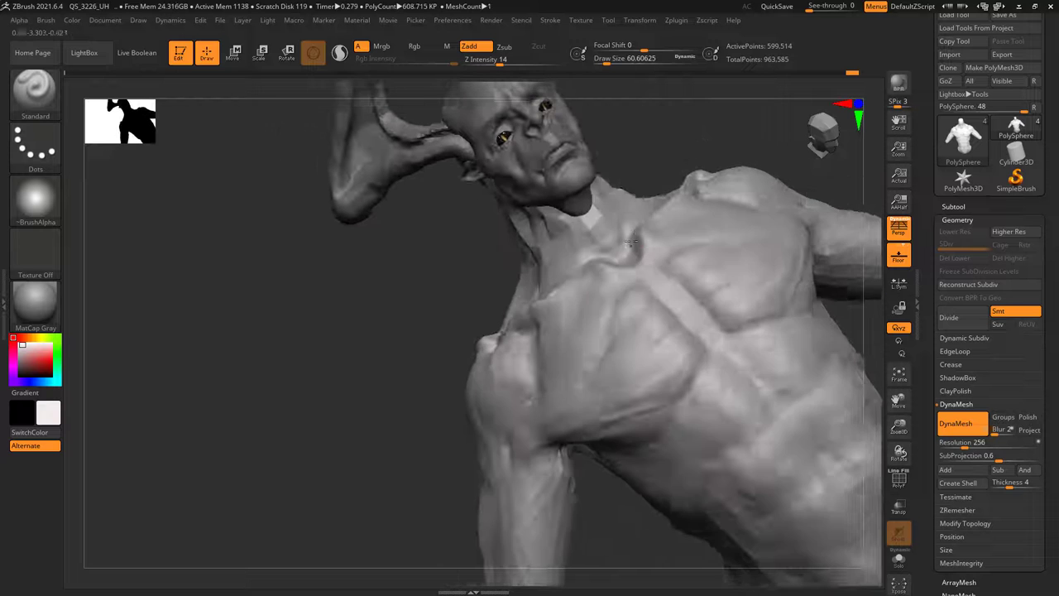
- Refine the notch between the inner collarbone ends with the Standard brush at draw size about 74, then reshape the area with the Move brush
key("space")
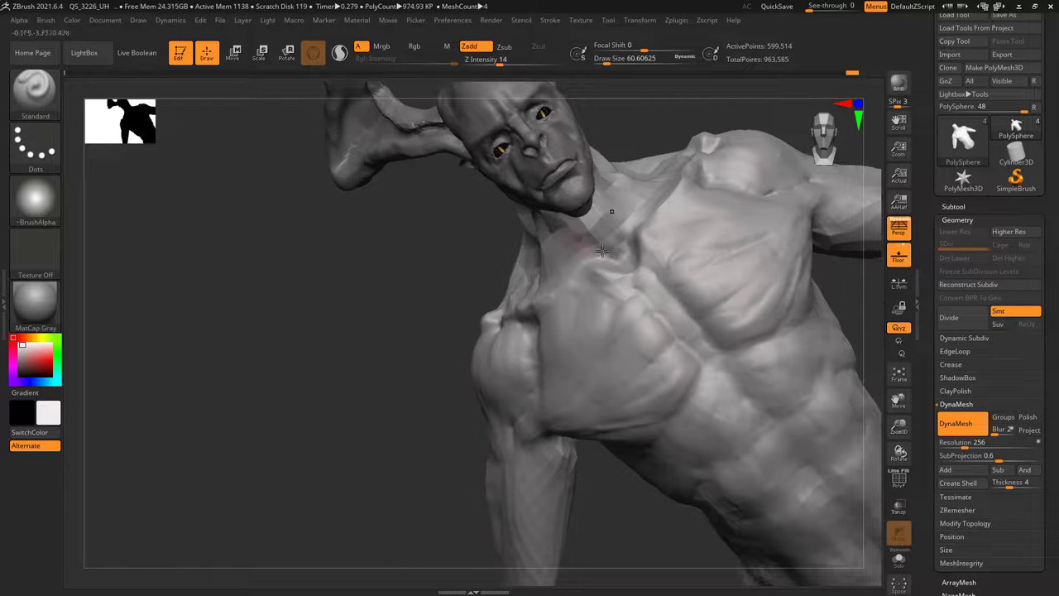
right_click_drag(619, 256, 561, 234)
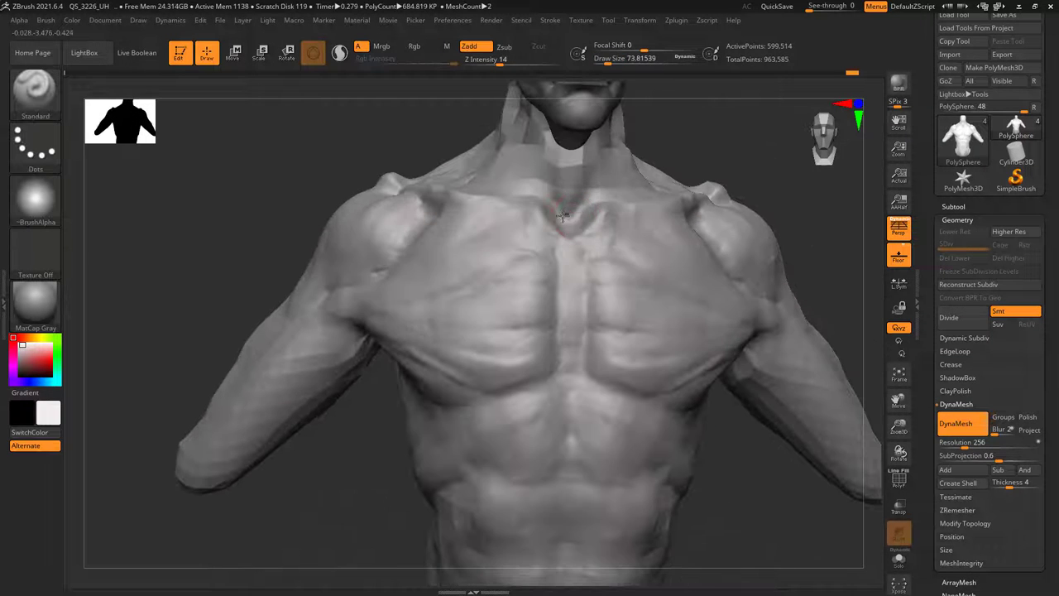
left_click(35, 93)
left_click(315, 102)
key("space")
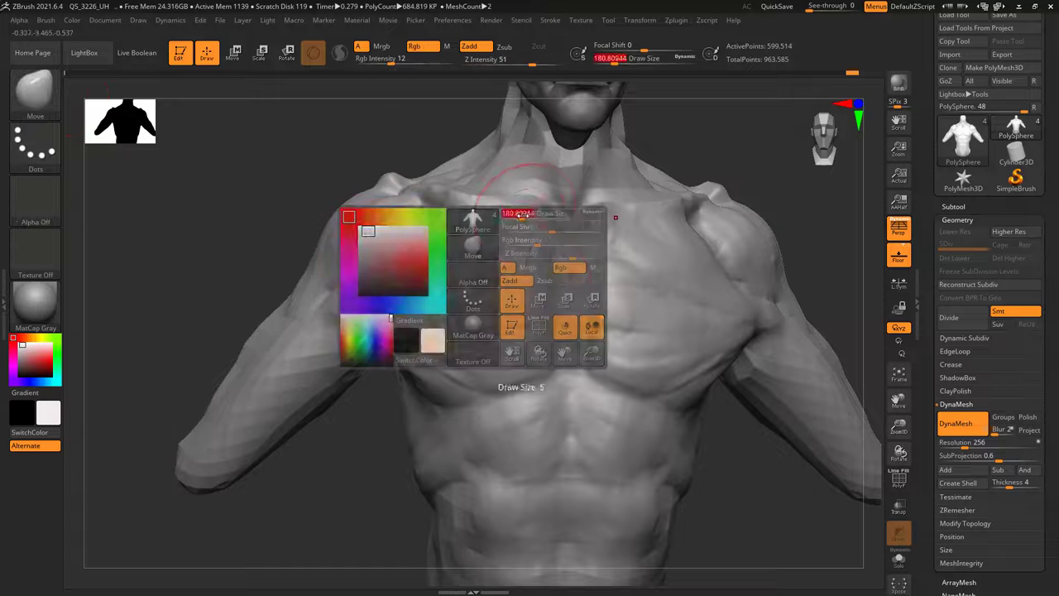
left_click_drag(516, 217, 465, 213)
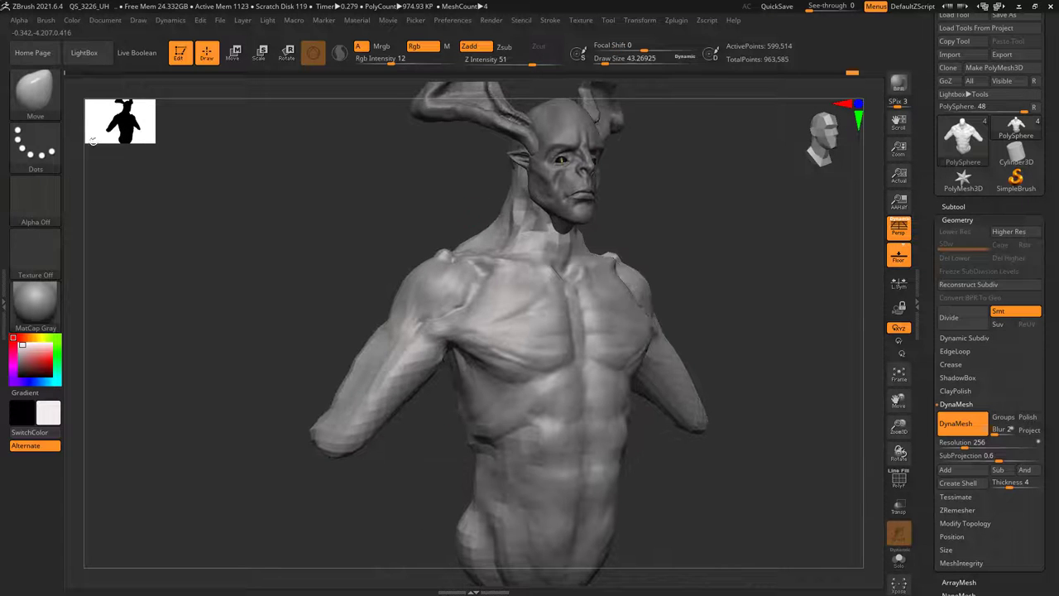
- Switch to ClayTubes with a draw size of about 96 and build up the neck muscle running from behind the ear to the collarbone
left_click(40, 95)
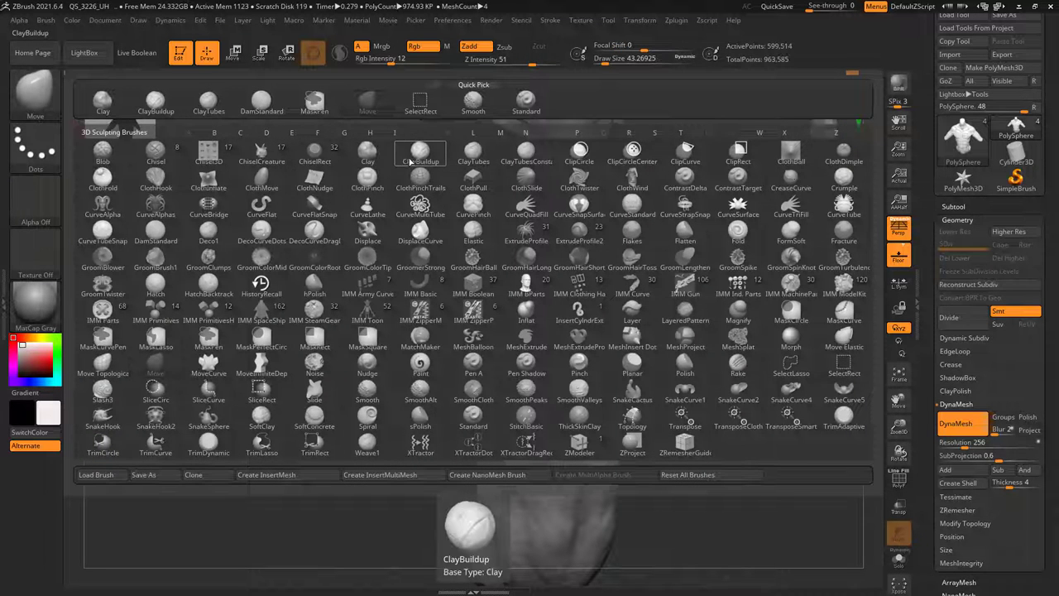
left_click(468, 160)
right_click(464, 226)
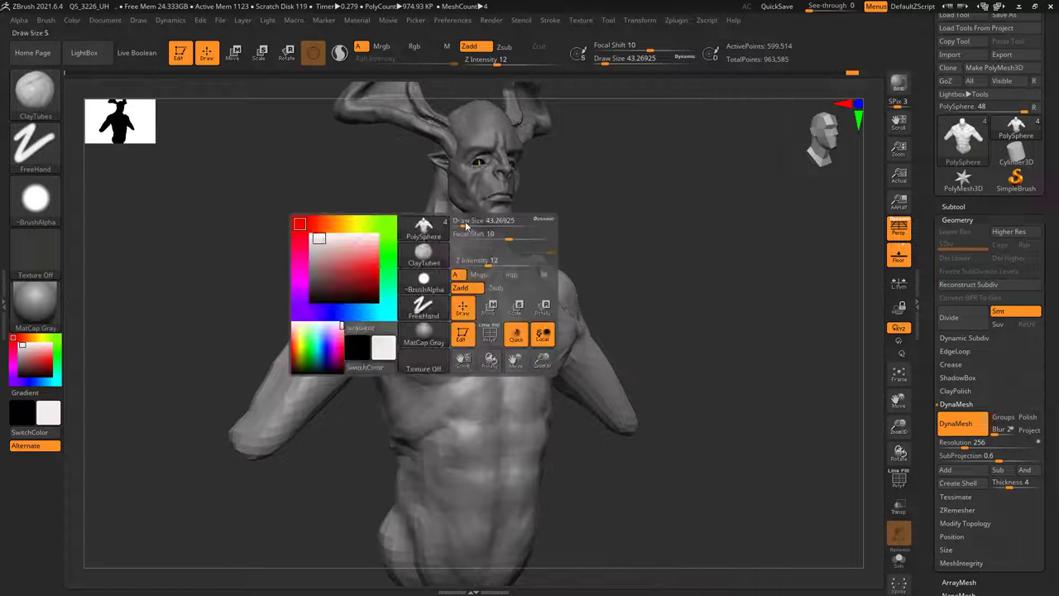
mouse_move(464, 226)
right_mouse_down()
mouse_move(468, 186)
mouse_move(425, 200)
right_mouse_up()
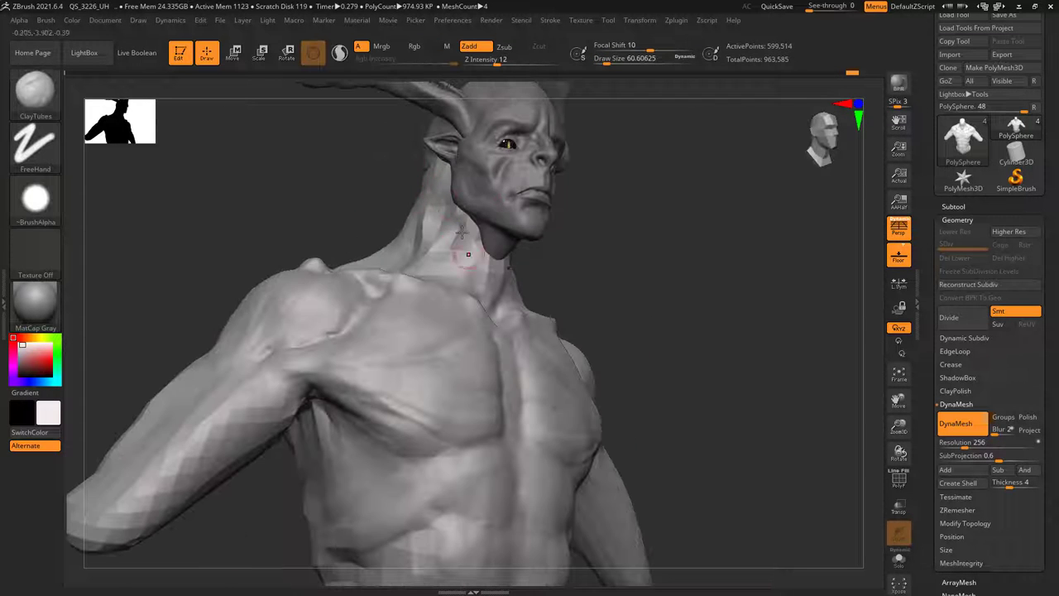
mouse_move(461, 232)
right_mouse_down()
mouse_move(472, 232)
mouse_move(425, 175)
right_mouse_up()
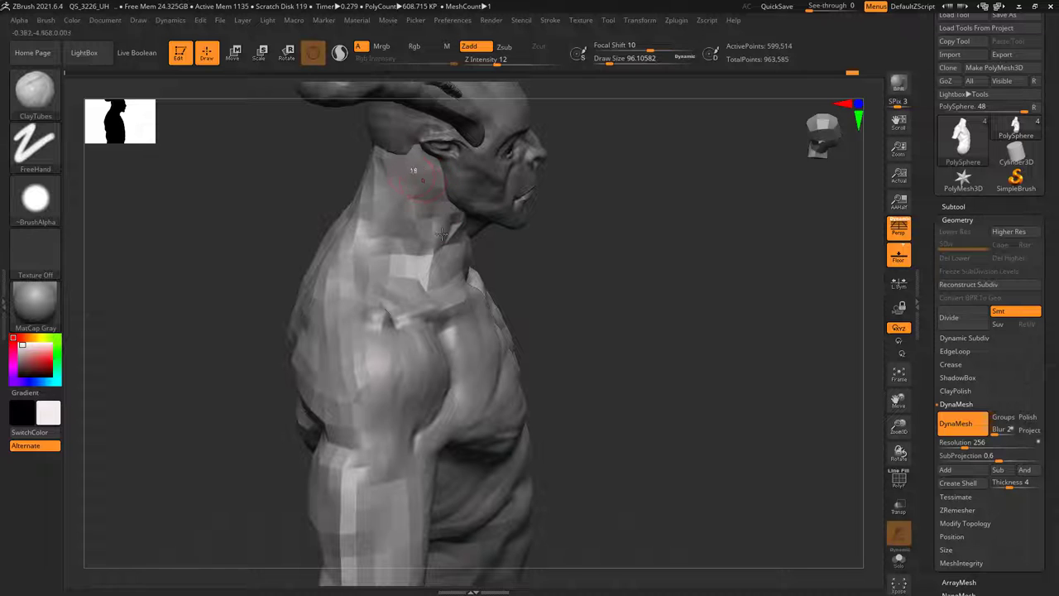
left_click_drag(474, 264, 420, 223)
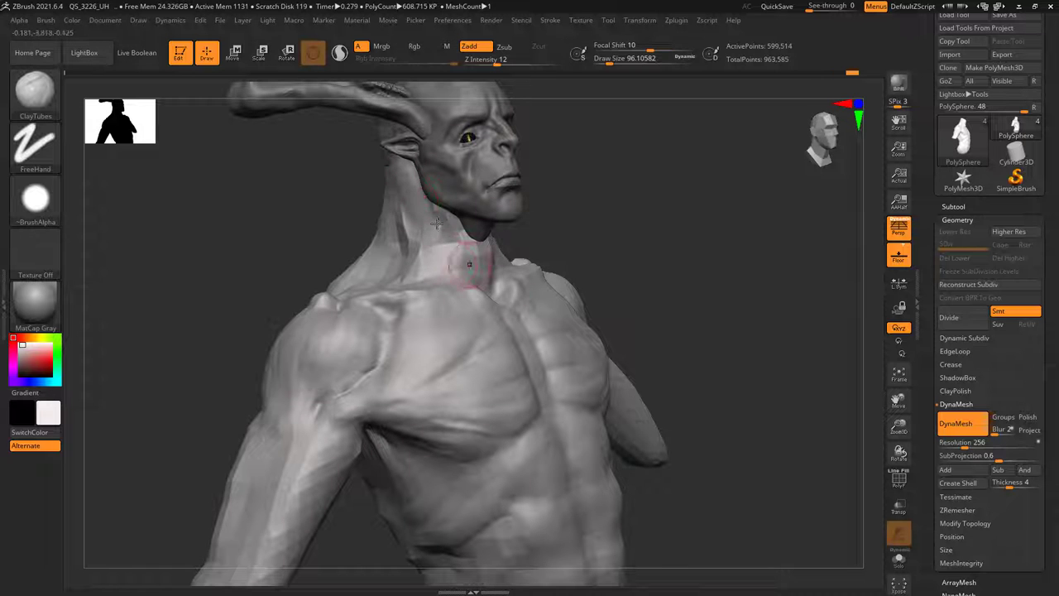
right_click_drag(473, 277, 465, 258)
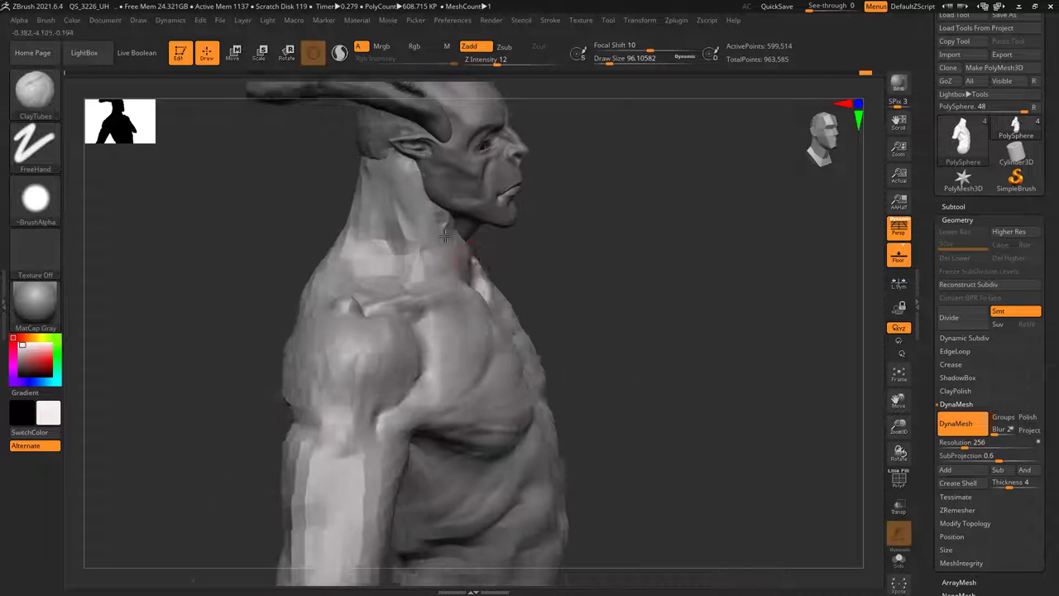
right_click_drag(445, 195, 406, 179)
right_click_drag(449, 222, 421, 203)
- Set the draw size to about 88 and refine the front of the neck below the jaw
right_click_drag(477, 310, 470, 266)
key("space")
left_click_drag(473, 266, 472, 267)
right_click_drag(473, 266, 515, 243)
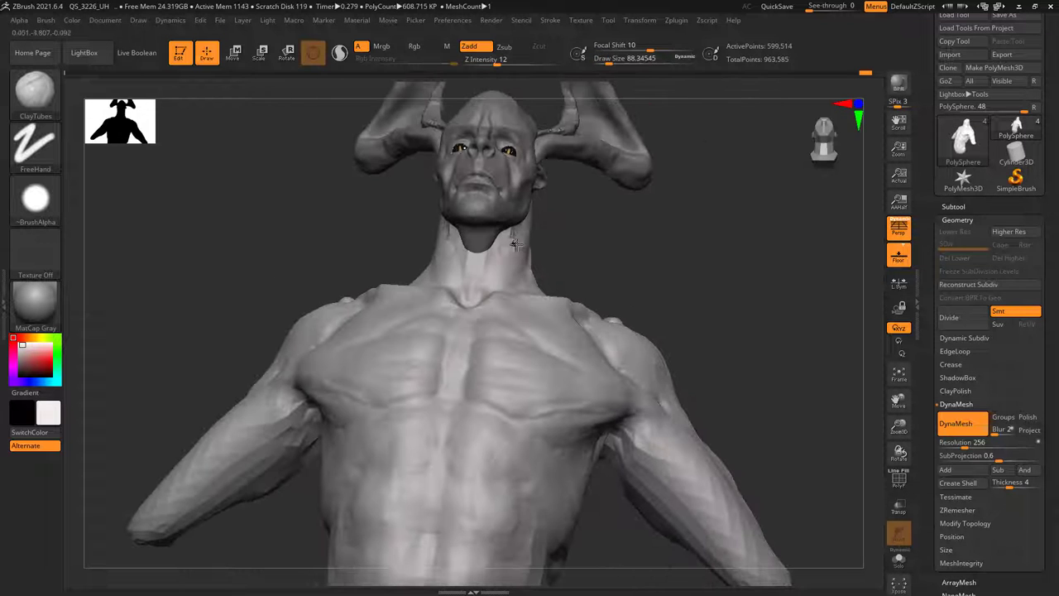
right_click_drag(472, 290, 515, 315)
- Set the draw size to about 54 and sculpt the throat and the neck muscles' attachments at the inner collarbones
key("space")
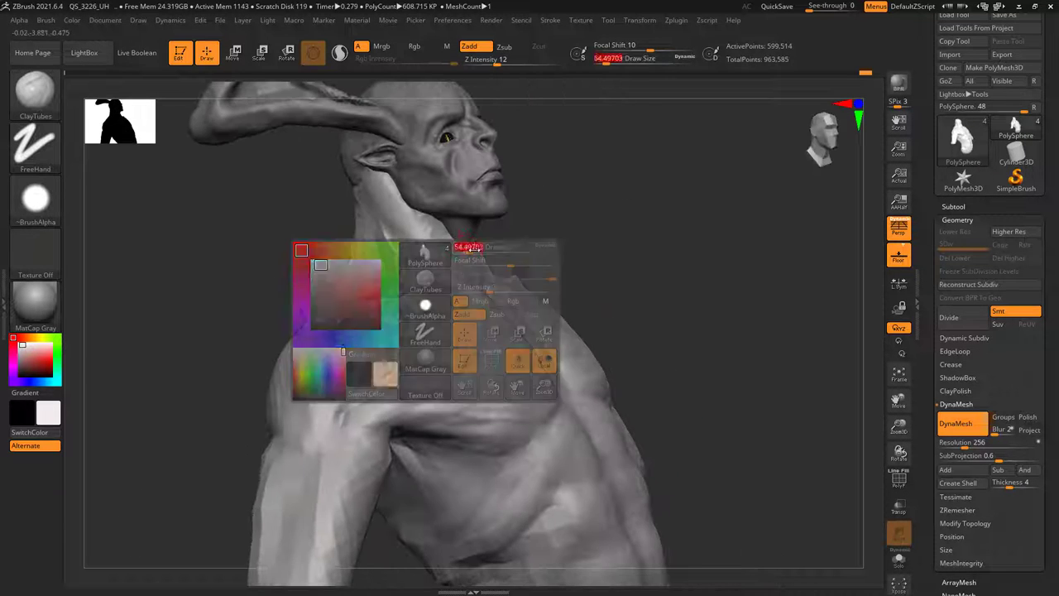
left_click_drag(471, 248, 466, 247)
left_click_drag(496, 281, 480, 265)
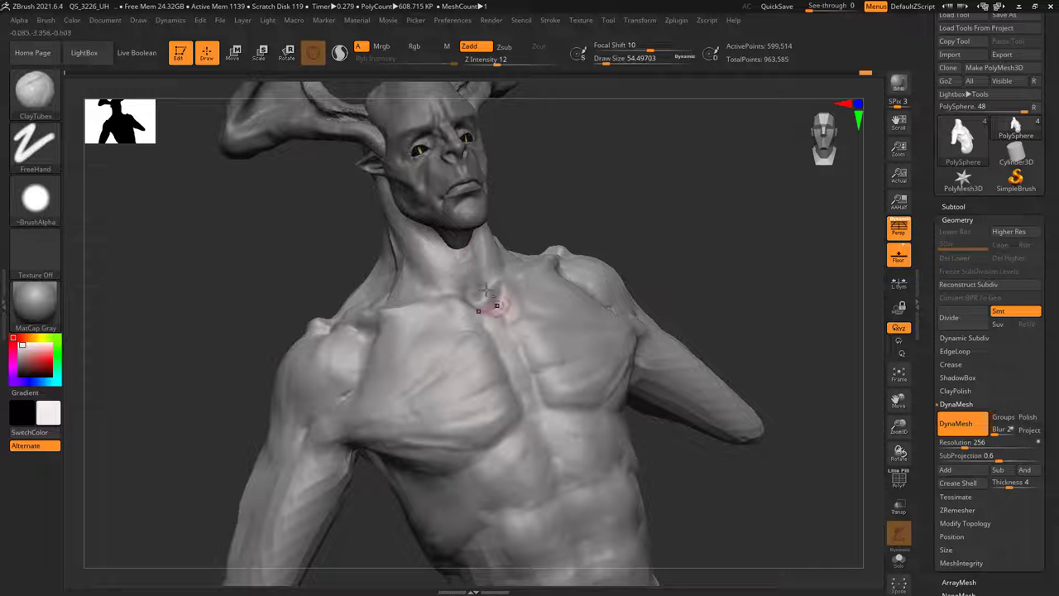
right_click_drag(430, 237, 484, 251)
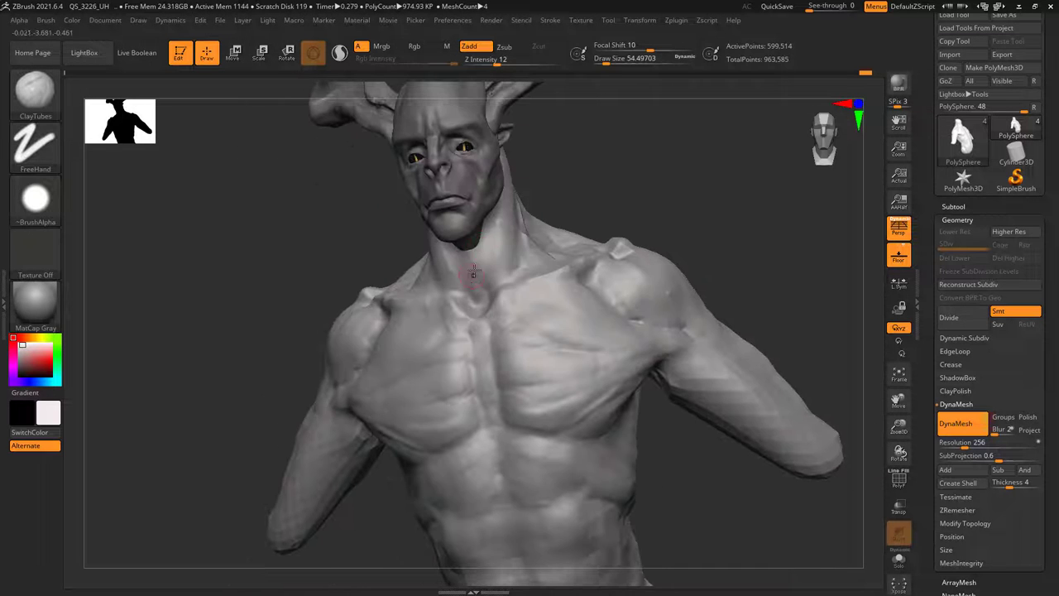
left_click_drag(473, 273, 469, 255)
right_click_drag(479, 265, 513, 263)
left_click_drag(446, 255, 464, 271)
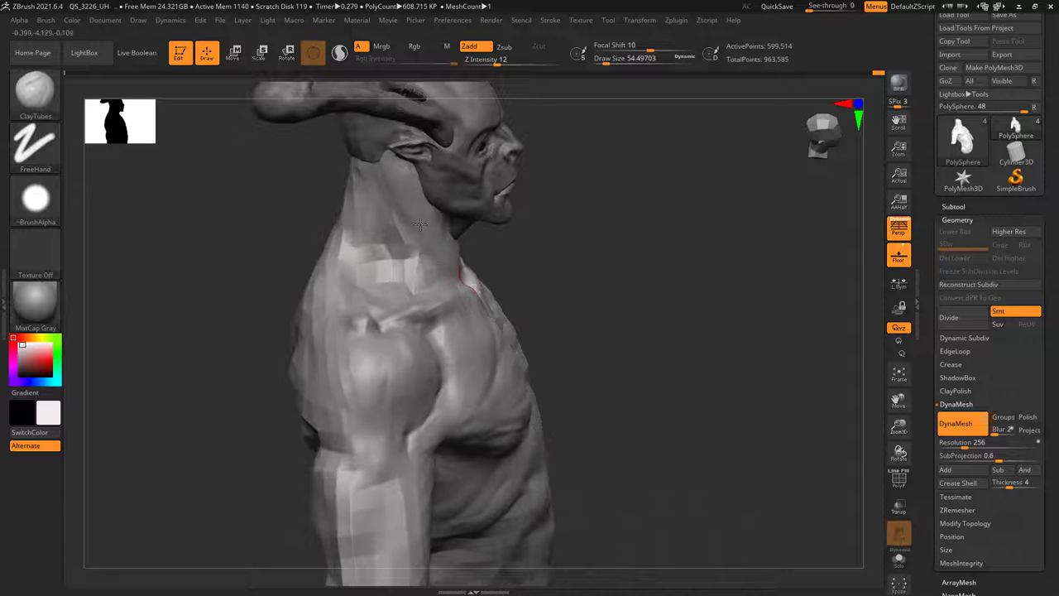
- Set the draw size to about 74 and build up the side of the neck behind the long neck muscle
right_click_drag(386, 290, 430, 286)
key("space")
left_click_drag(429, 215, 434, 215)
right_click_drag(397, 248, 373, 232)
left_click_drag(365, 161, 358, 220)
right_click_drag(438, 235, 378, 250)
mouse_move(385, 210)
left_mouse_down()
mouse_move(394, 248)
mouse_move(440, 300)
mouse_move(395, 247)
left_mouse_up()
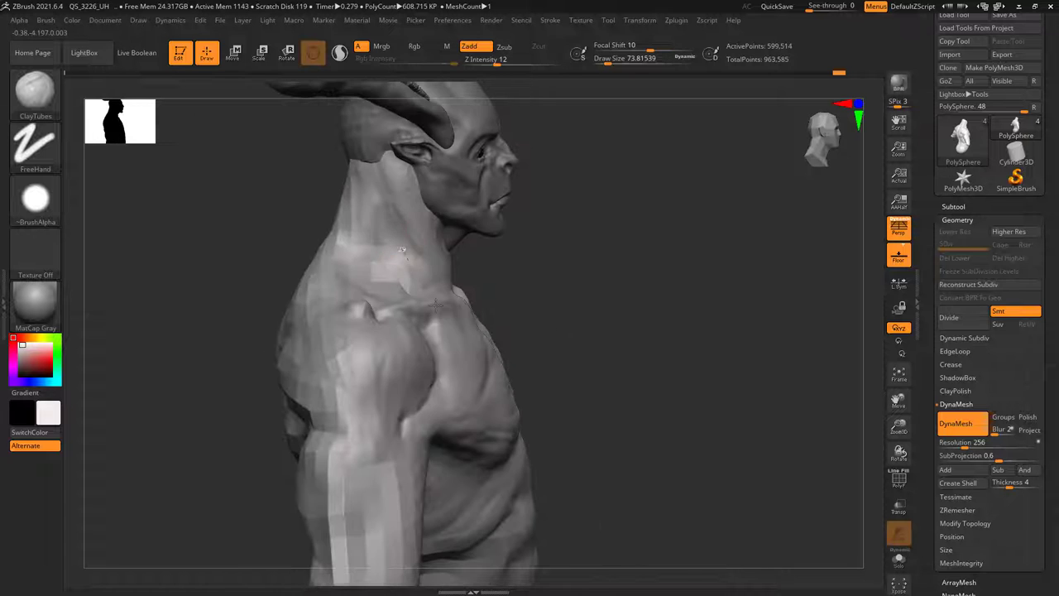
- Build up the back of the neck at a draw size of about 88, then refine the nape at about 67
right_click_drag(402, 249, 413, 284)
key("space")
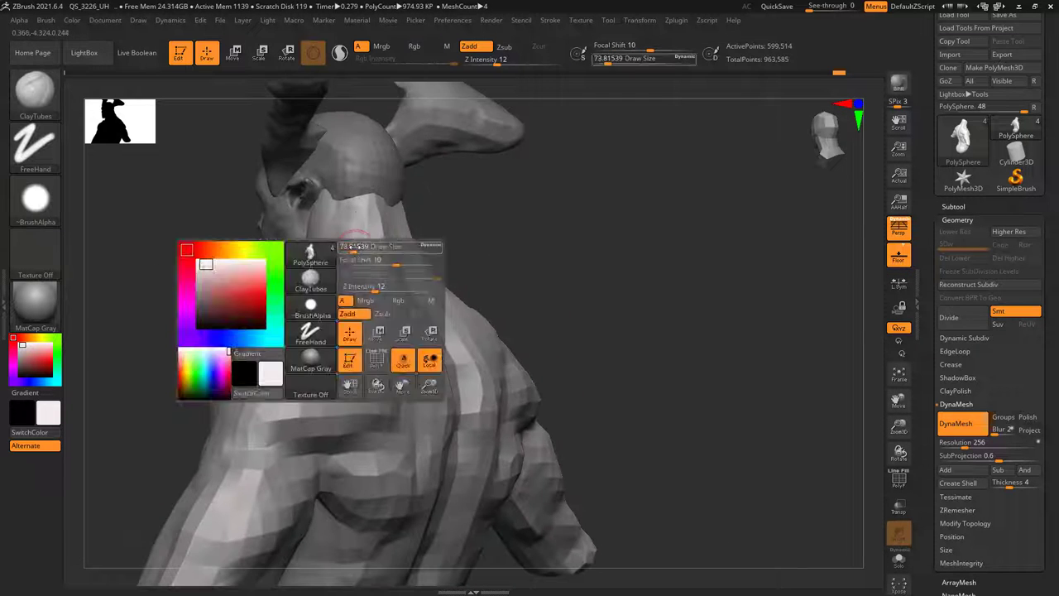
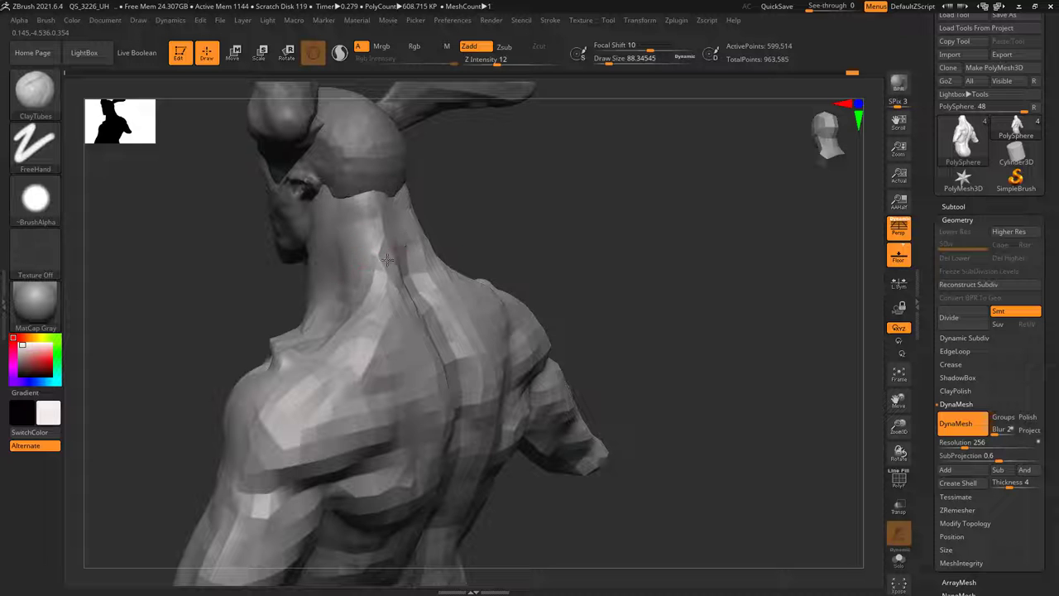
key("space")
left_click_drag(387, 250, 382, 250)
right_click_drag(393, 257, 331, 248)
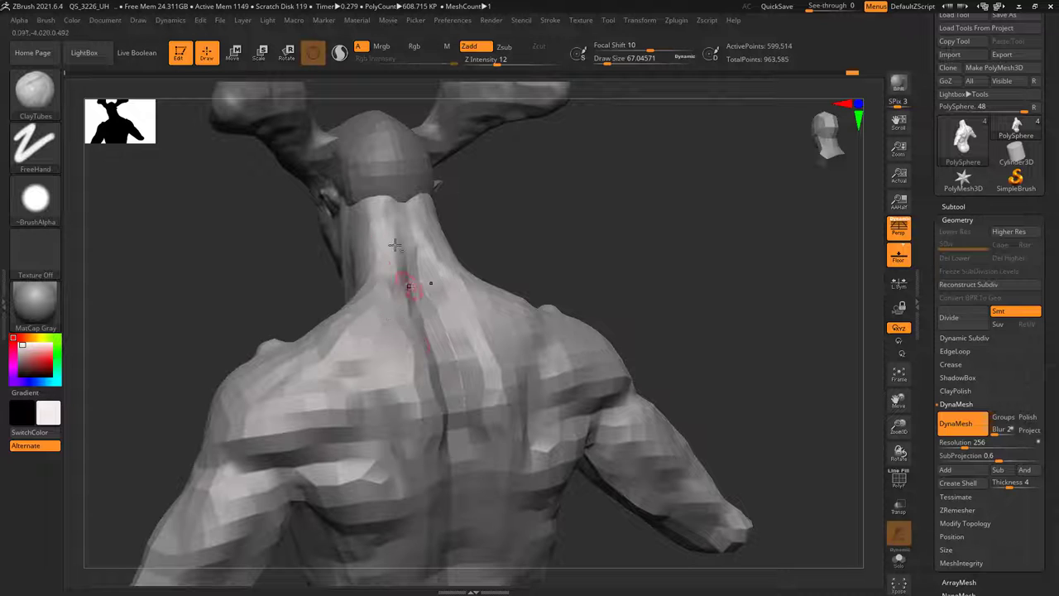
- Refine the trapezius from the side of the neck down to the top of the shoulder
mouse_move(394, 245)
right_mouse_down()
mouse_move(382, 278)
mouse_move(365, 273)
right_mouse_up()
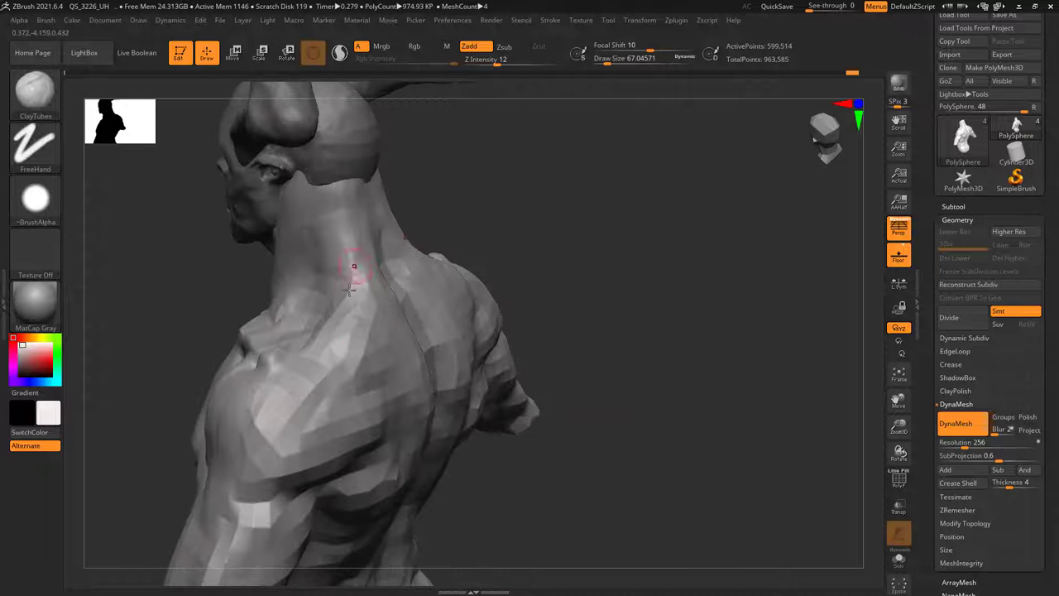
right_click_drag(325, 348, 379, 266)
right_click_drag(330, 359, 345, 286)
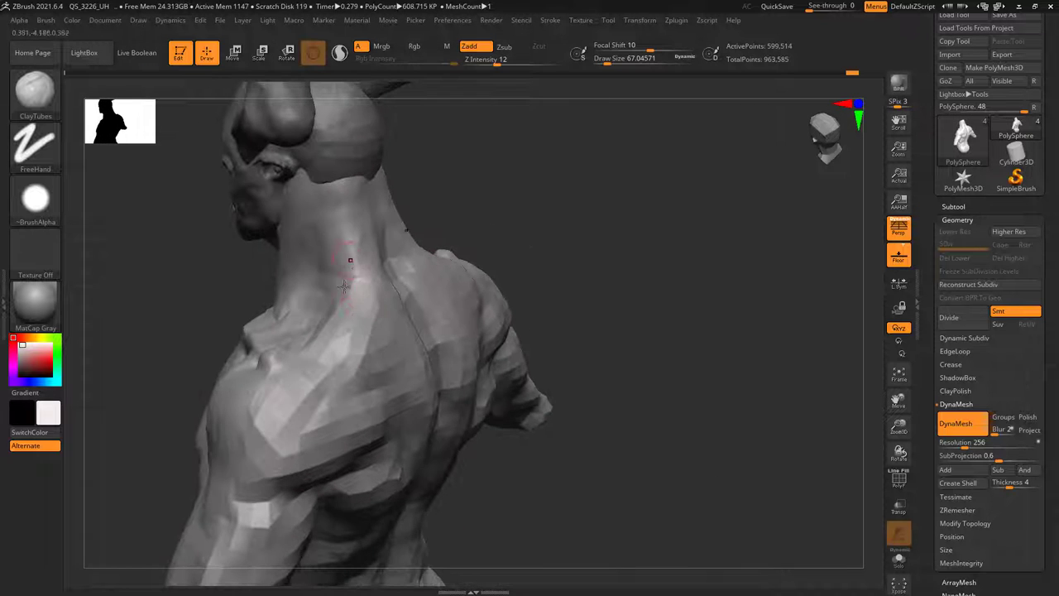
mouse_move(326, 329)
right_mouse_down()
mouse_move(340, 232)
mouse_move(359, 274)
mouse_move(313, 367)
mouse_move(331, 276)
mouse_move(298, 297)
mouse_move(323, 364)
right_mouse_up()
- Build up the upper trapezius beside the spine at a draw size of about 121, then refine the neck's base at about 81
key("space")
left_click(368, 337)
mouse_move(368, 338)
right_mouse_down()
mouse_move(370, 279)
mouse_move(289, 279)
mouse_move(381, 294)
mouse_move(449, 284)
mouse_move(425, 282)
right_mouse_up()
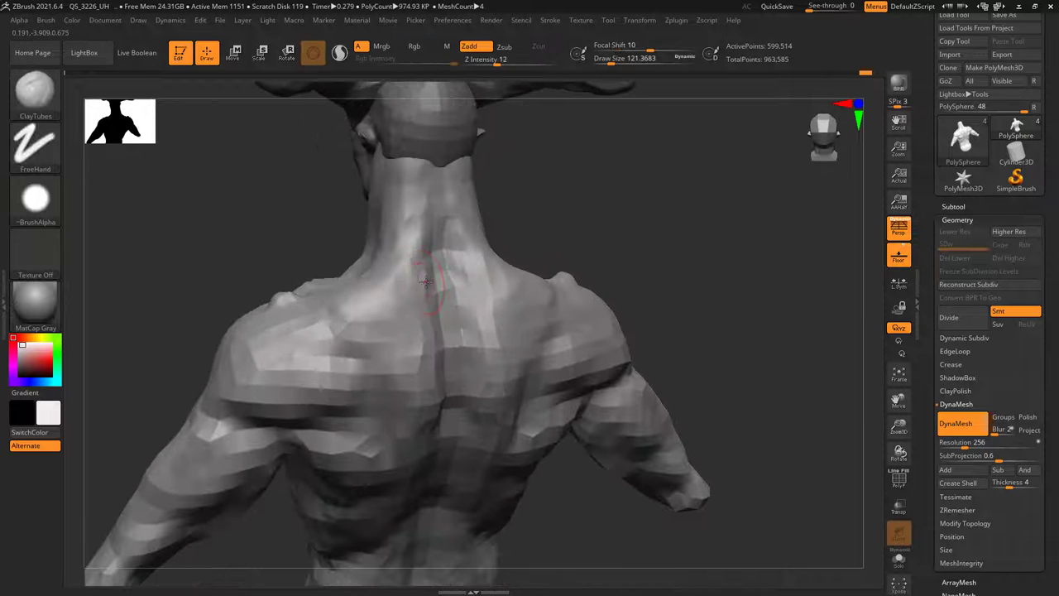
key("bracketleft")
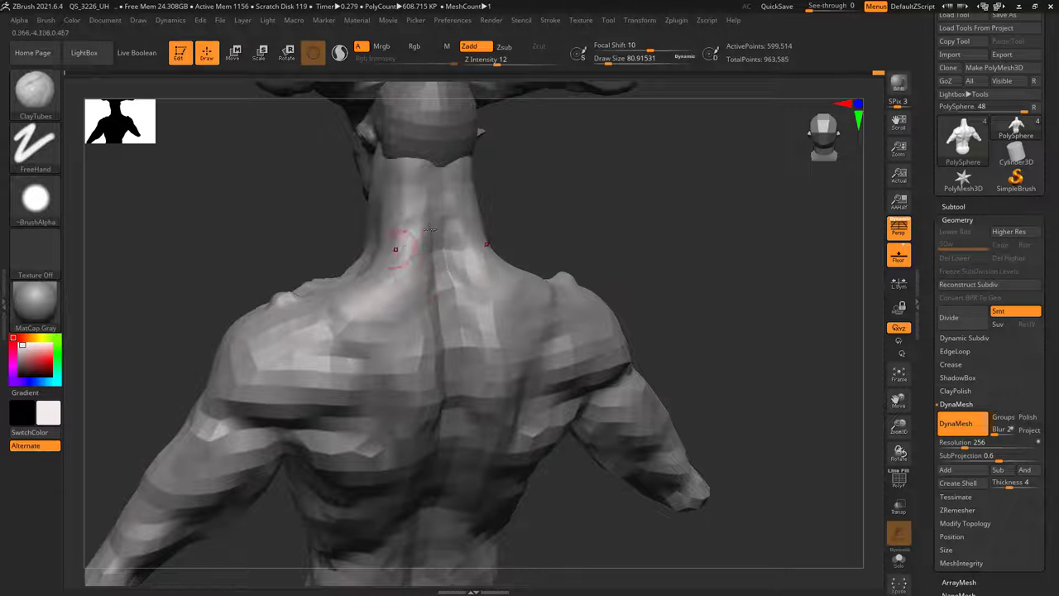
- Shape the trapezius and the neck-to-shoulder transition with the ClayTubes brush at draw size about 81 and Z intensity 12
right_click_drag(377, 220, 345, 235)
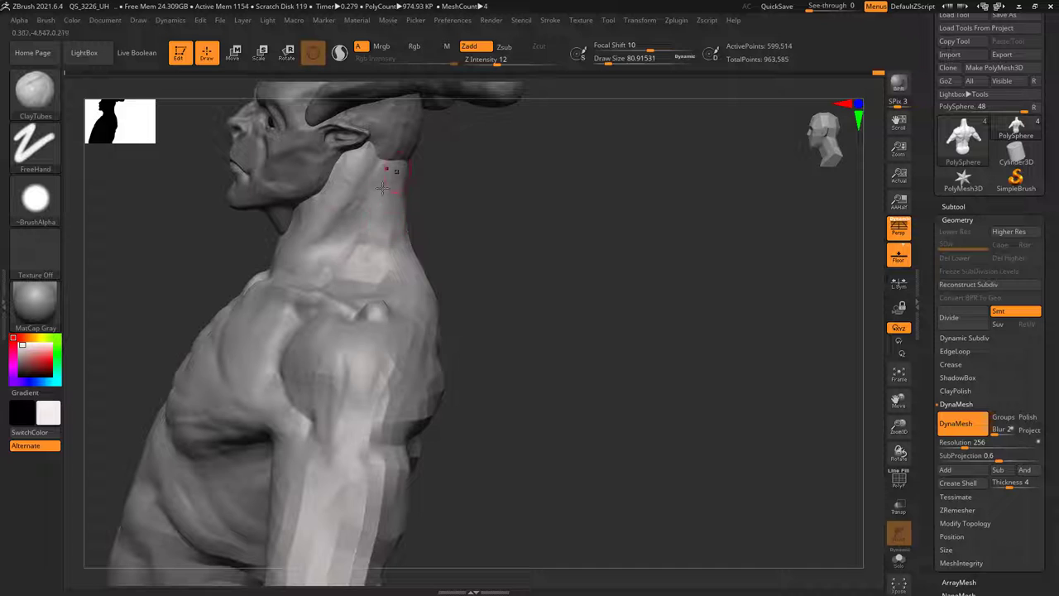
right_click_drag(383, 188, 373, 212)
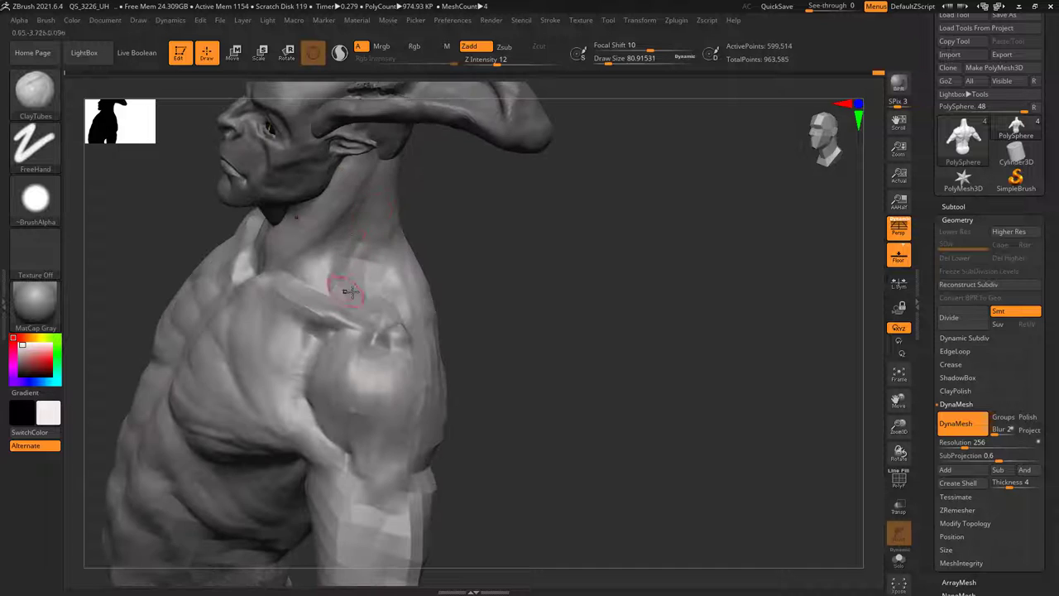
right_click_drag(349, 291, 379, 318)
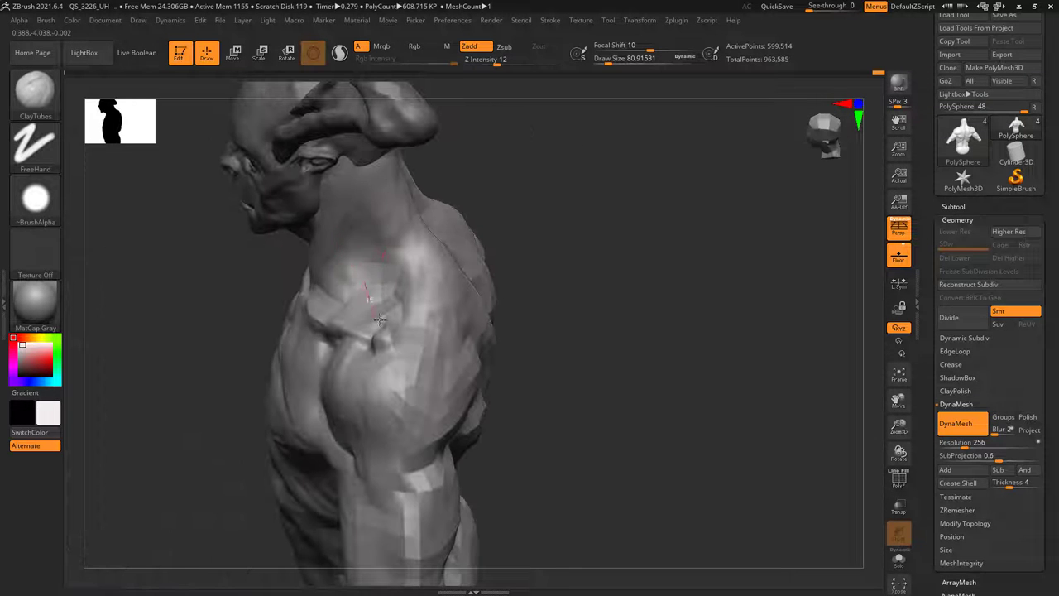
mouse_move(393, 279)
right_mouse_down()
mouse_move(354, 274)
mouse_move(383, 259)
right_mouse_up()
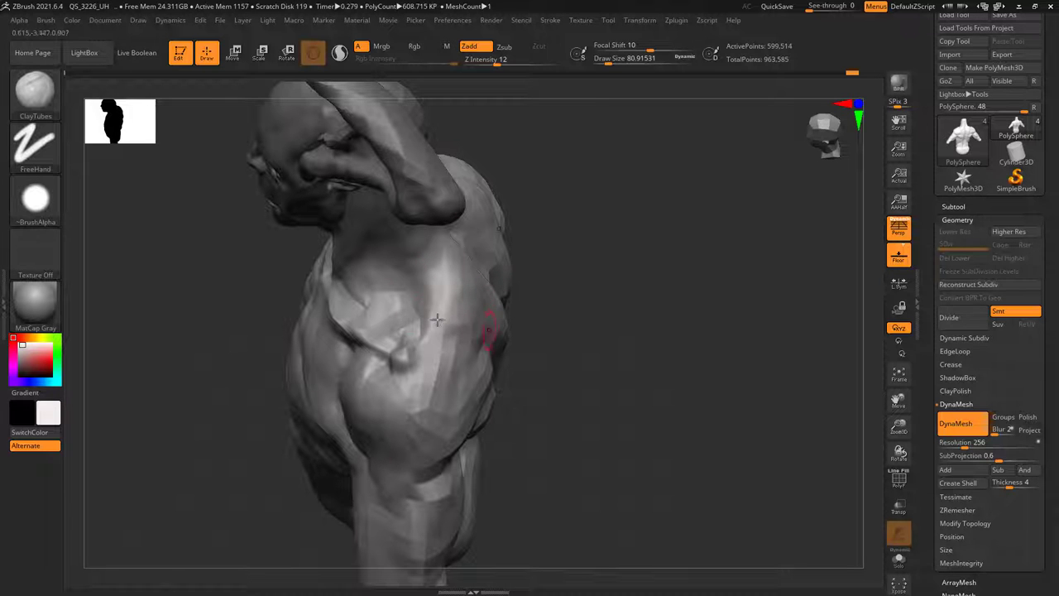
right_click_drag(467, 379, 431, 326)
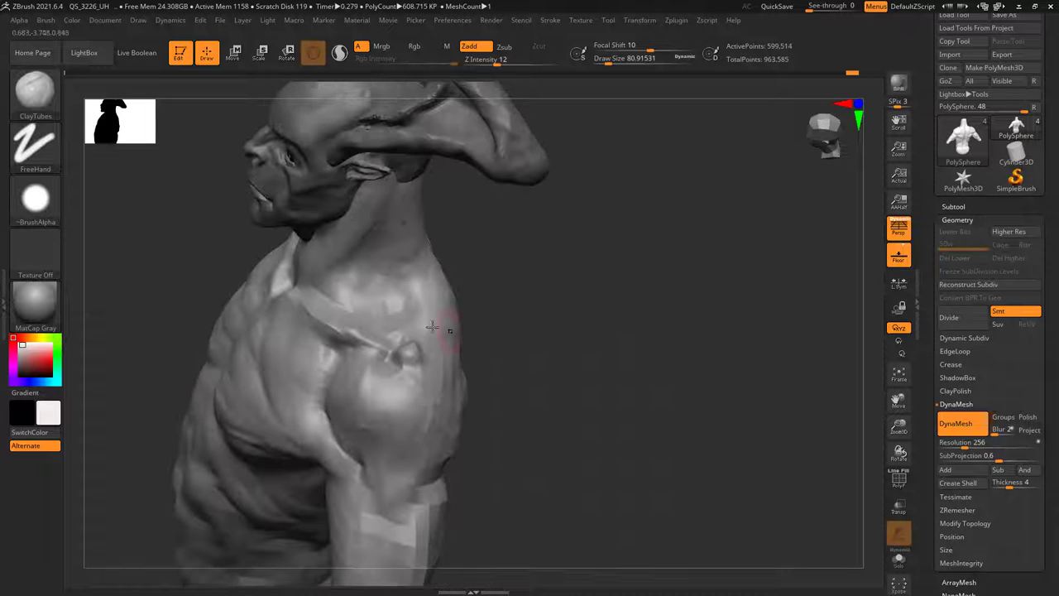
right_click_drag(505, 297, 530, 281)
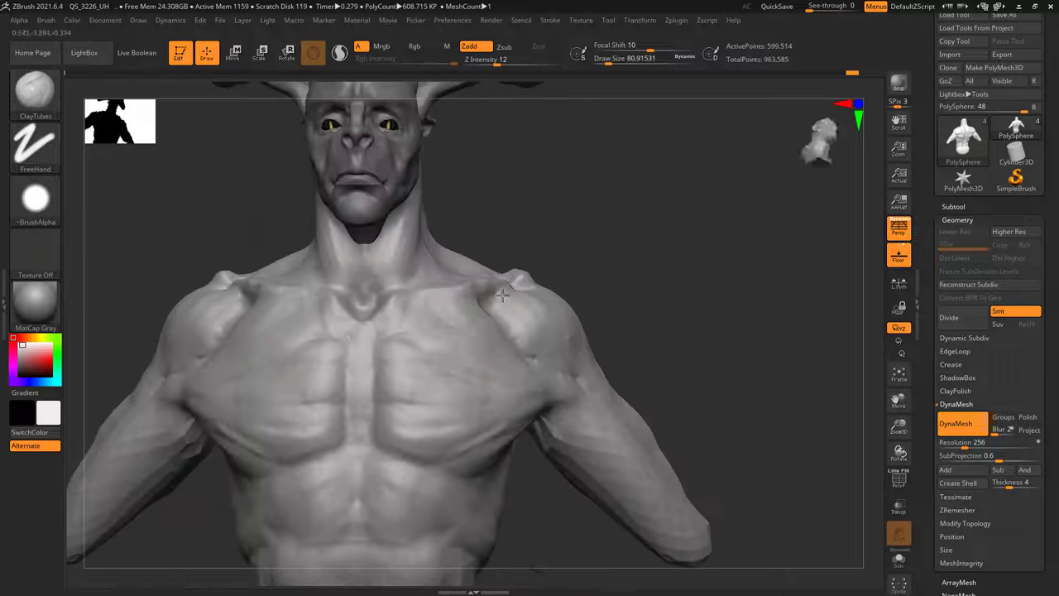
- Build up the rear shoulder muscle and its transition to the shoulder blade and upper arm with ClayTubes
right_click_drag(414, 331, 390, 243, "ctrl")
mouse_move(381, 282)
right_mouse_down()
mouse_move(403, 300)
mouse_move(451, 248)
right_mouse_up()
mouse_move(451, 248)
right_mouse_down("ctrl")
mouse_move(420, 300)
mouse_move(397, 245)
mouse_move(418, 223)
mouse_move(413, 200)
mouse_move(390, 208)
mouse_move(434, 213)
right_mouse_up("ctrl")
mouse_move(269, 233)
right_mouse_down()
mouse_move(316, 207)
mouse_move(312, 237)
mouse_move(261, 196)
right_mouse_up()
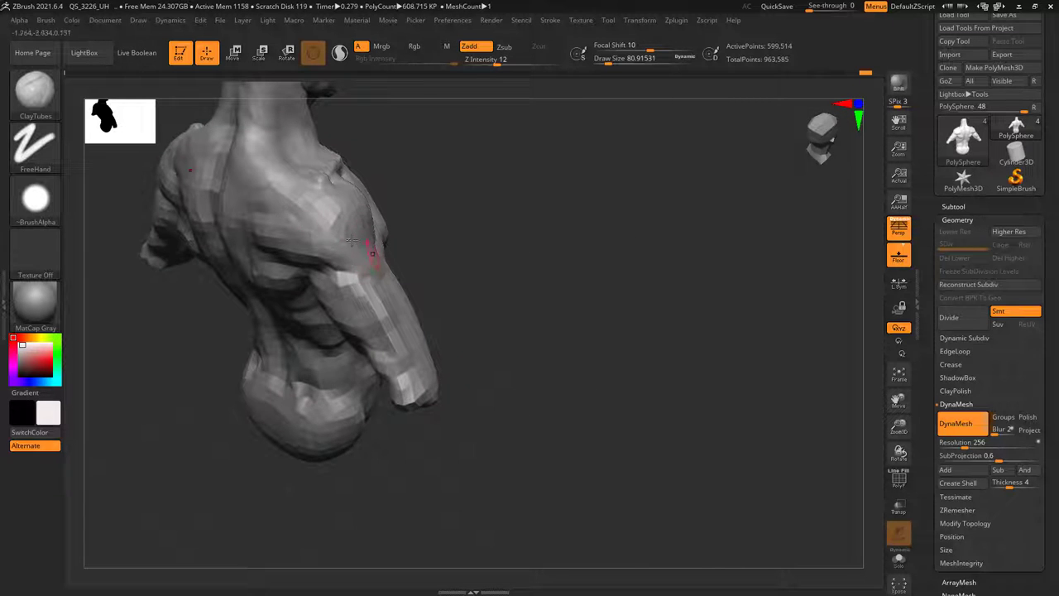
right_click_drag(355, 237, 321, 204)
right_click_drag(386, 280, 275, 200)
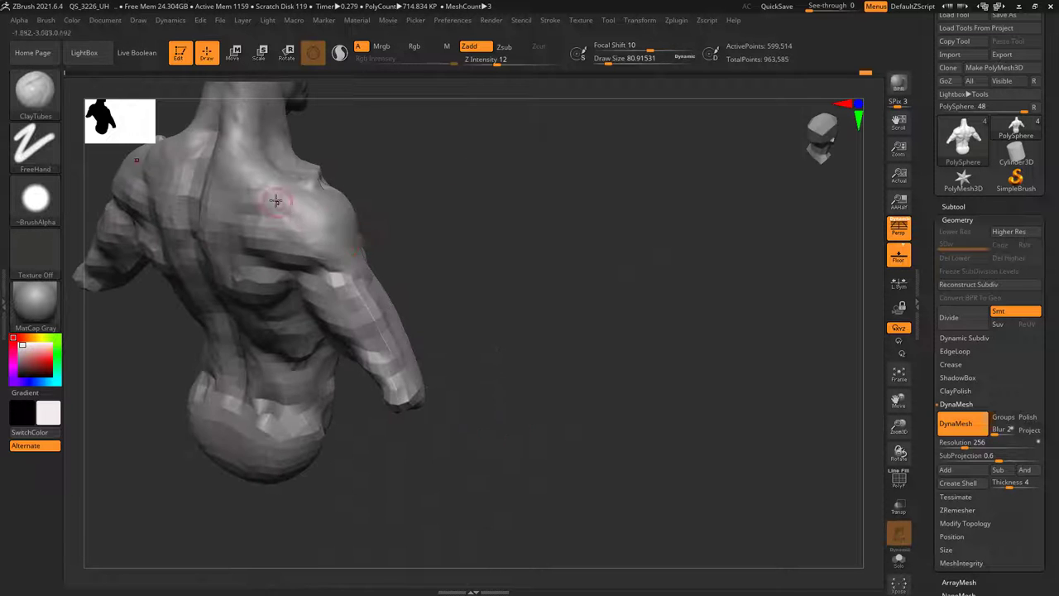
right_click_drag(381, 262, 271, 209)
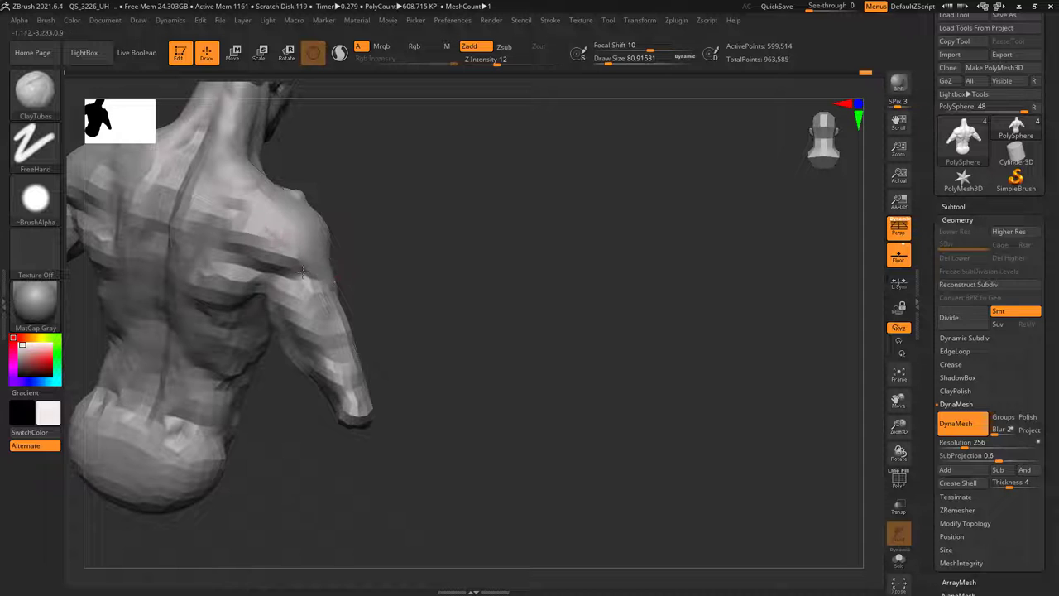
right_click_drag(302, 271, 270, 262)
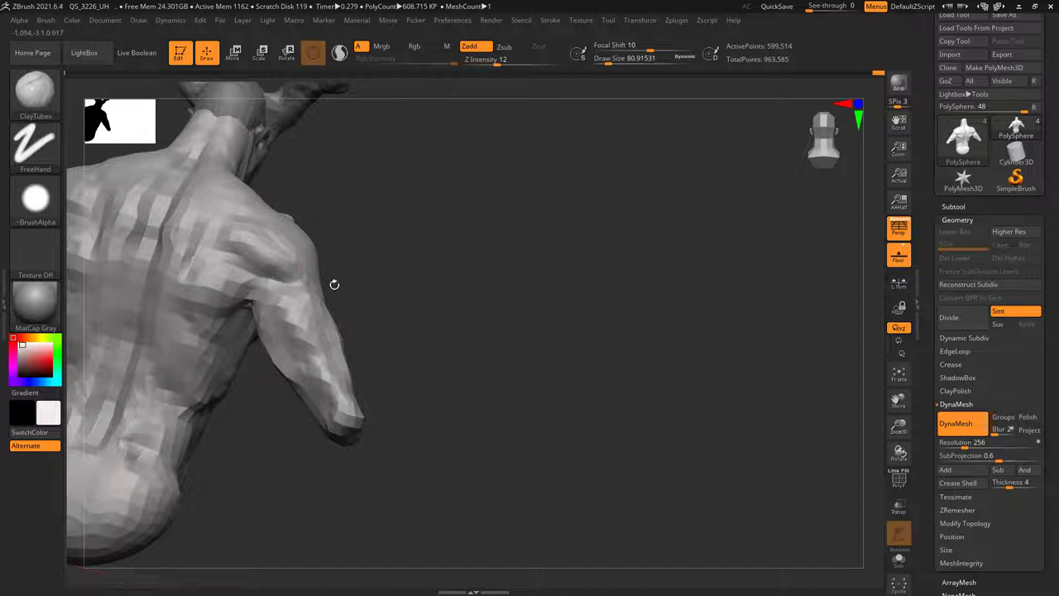
right_click_drag(334, 284, 327, 284)
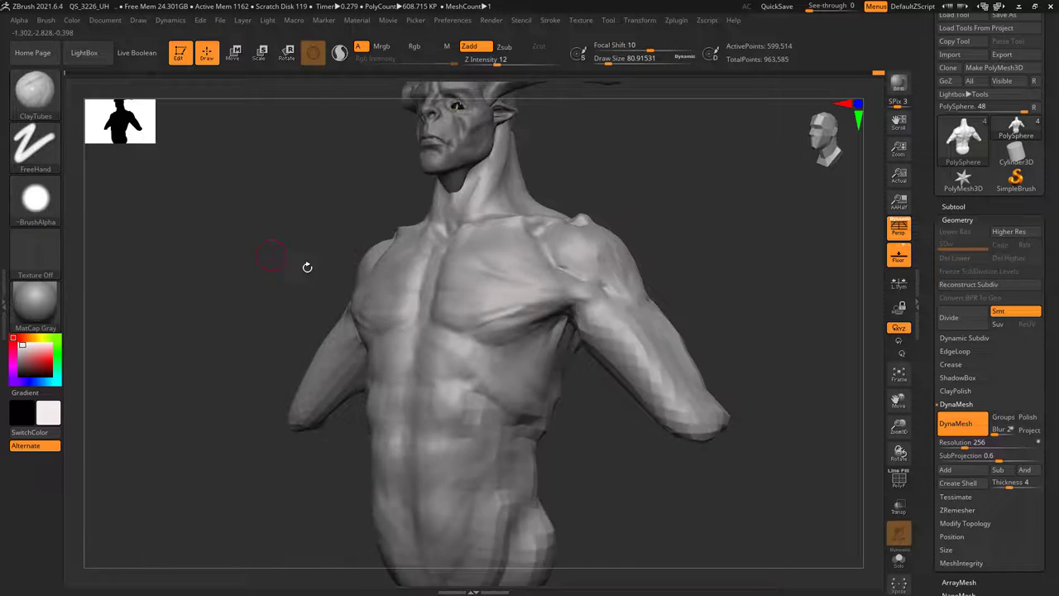
- Refine the chest muscles below the collarbones with ClayTubes at draw sizes of about 67 and 43
right_click_drag(306, 265, 419, 307)
key("space")
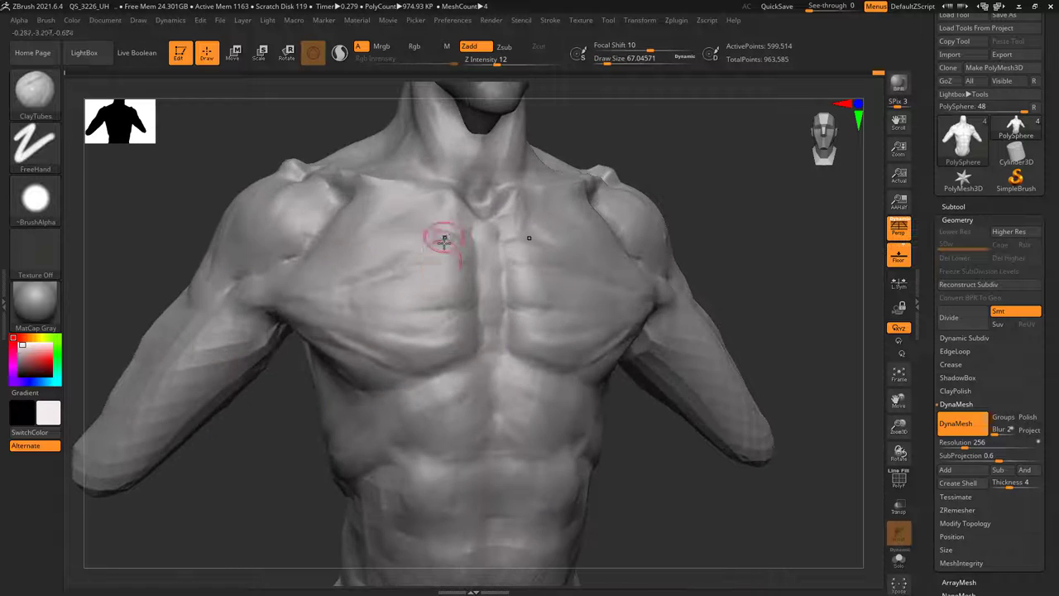
key("space")
key("space")
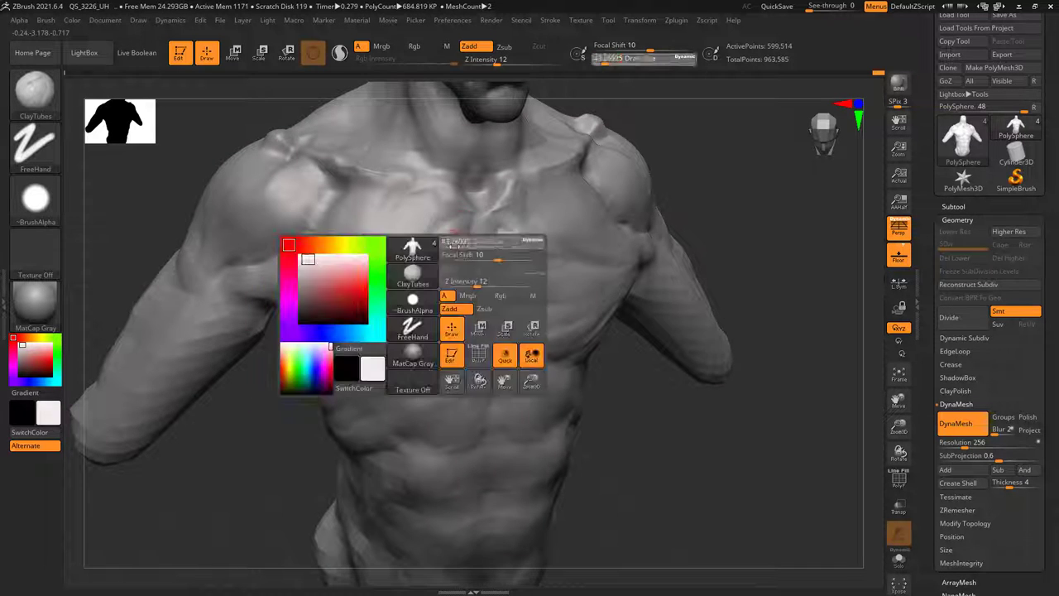
left_click_drag(448, 241, 450, 240)
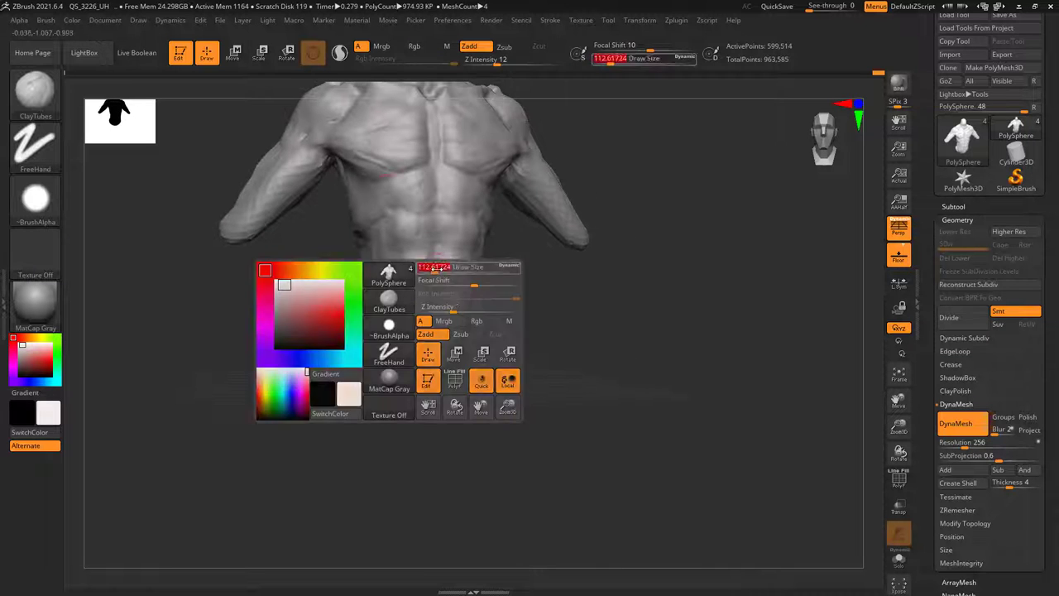
- Rework the abdomen and flanks with ClayTubes at draw sizes of about 61 and 140, and smooth the waist
key("space")
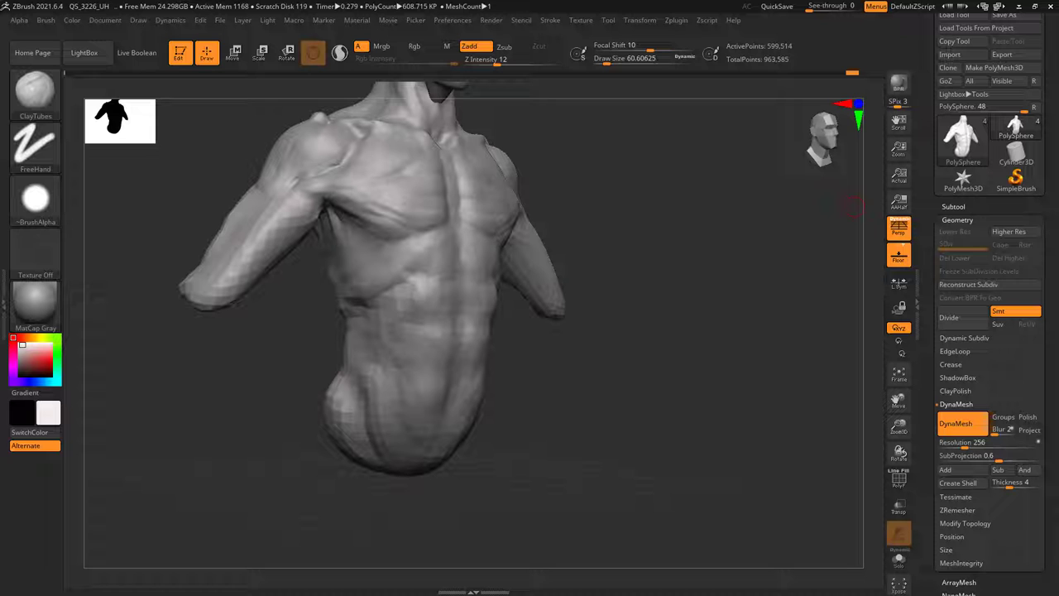
left_click_drag(852, 207, 667, 253)
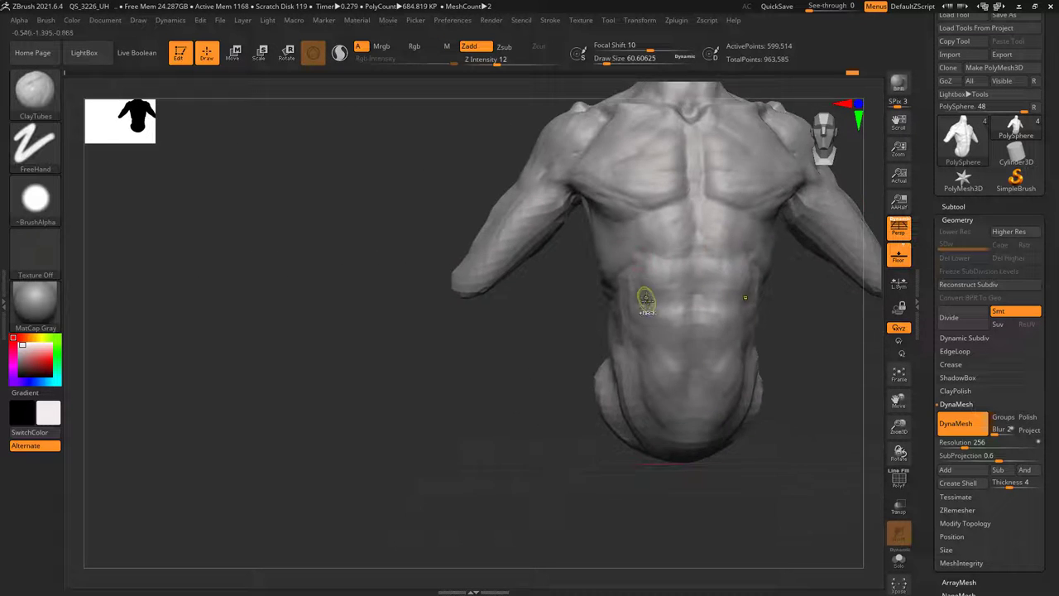
mouse_move(646, 299)
right_mouse_down()
mouse_move(612, 318)
mouse_move(634, 279)
right_mouse_up()
key("space")
left_click_drag(657, 278, 663, 278)
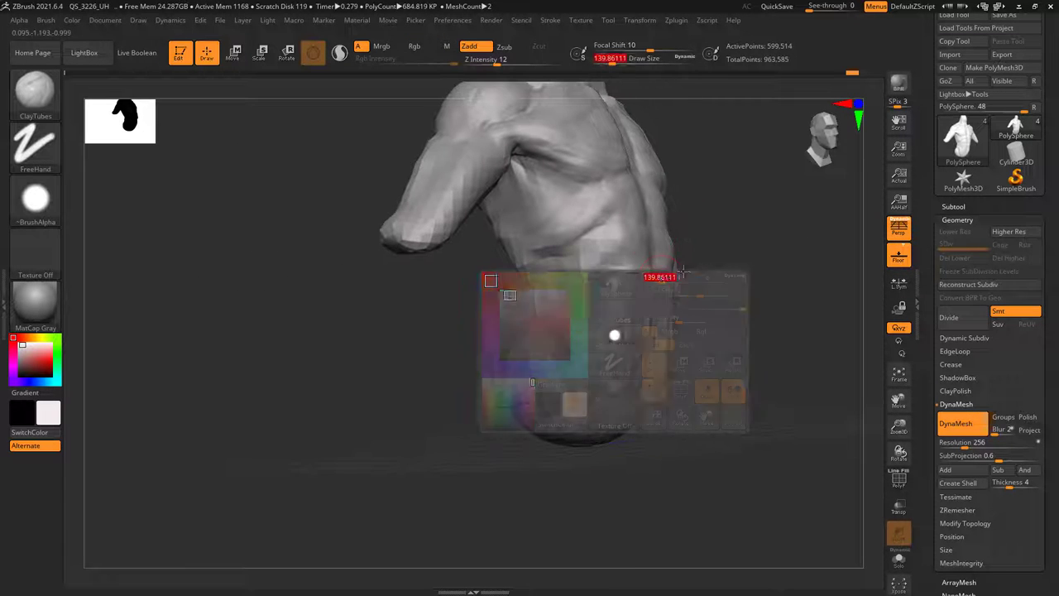
right_click_drag(645, 290, 607, 309)
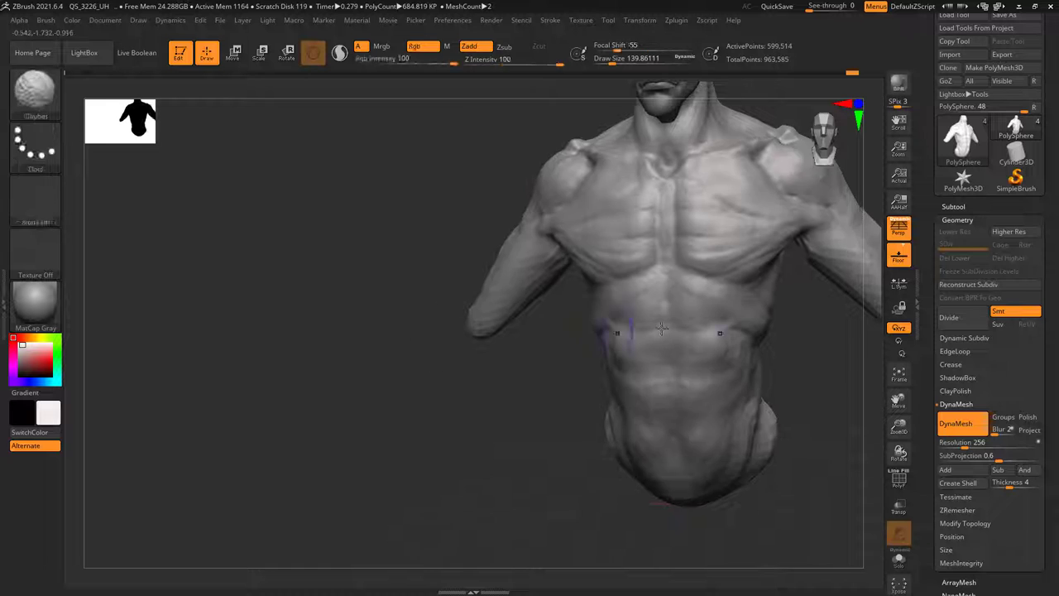
left_click_drag(620, 331, 550, 319)
right_click_drag(554, 321, 582, 295)
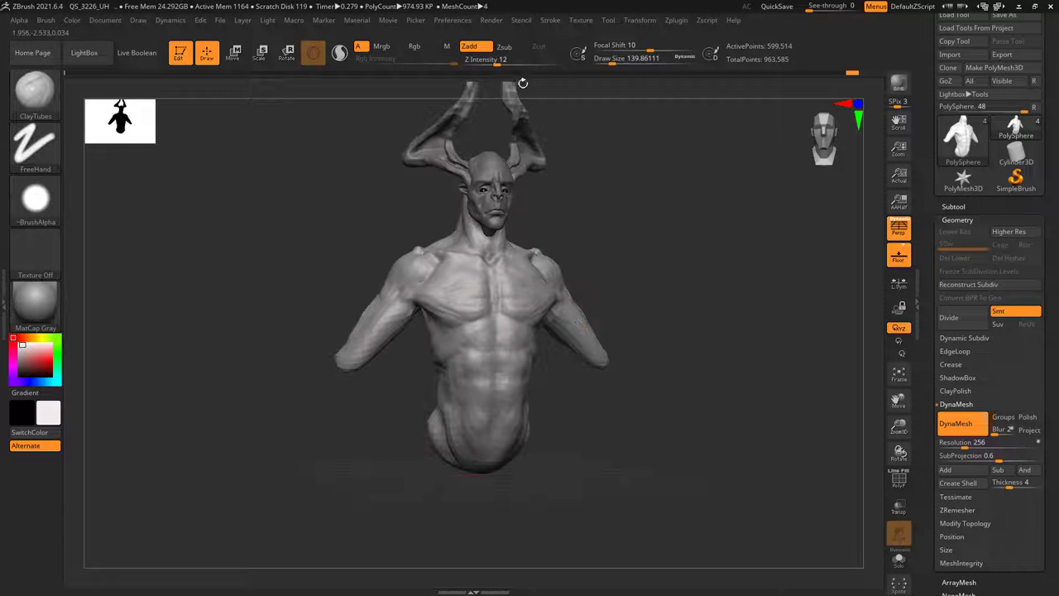
- Render the full horned bust in Best mode from a three-quarter view and from the front
left_click(492, 22)
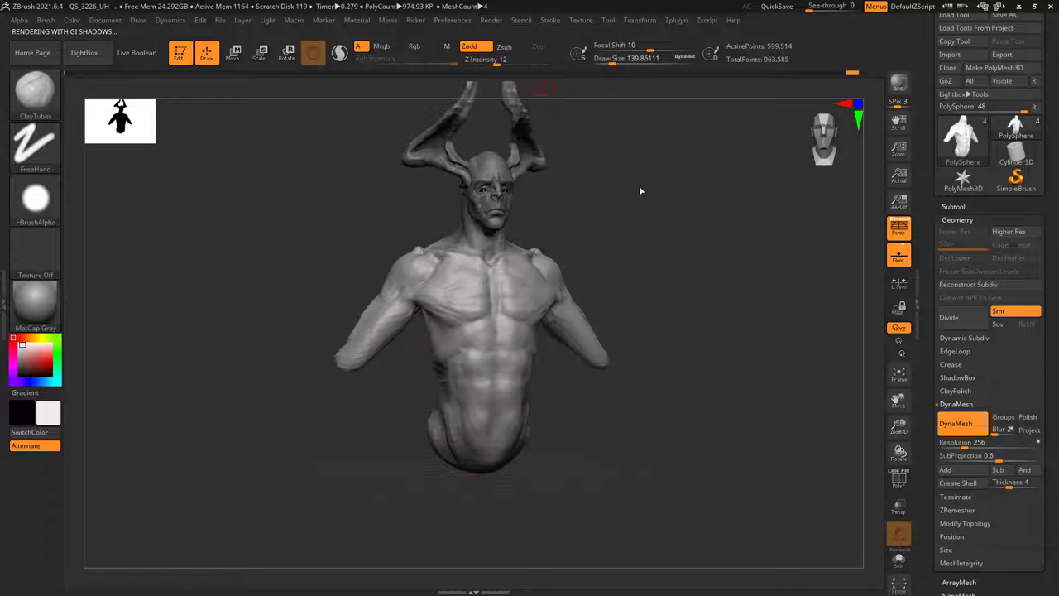
right_click_drag(638, 228, 611, 228)
right_click_drag(612, 229, 721, 229, "ctrl")
left_click(491, 19)
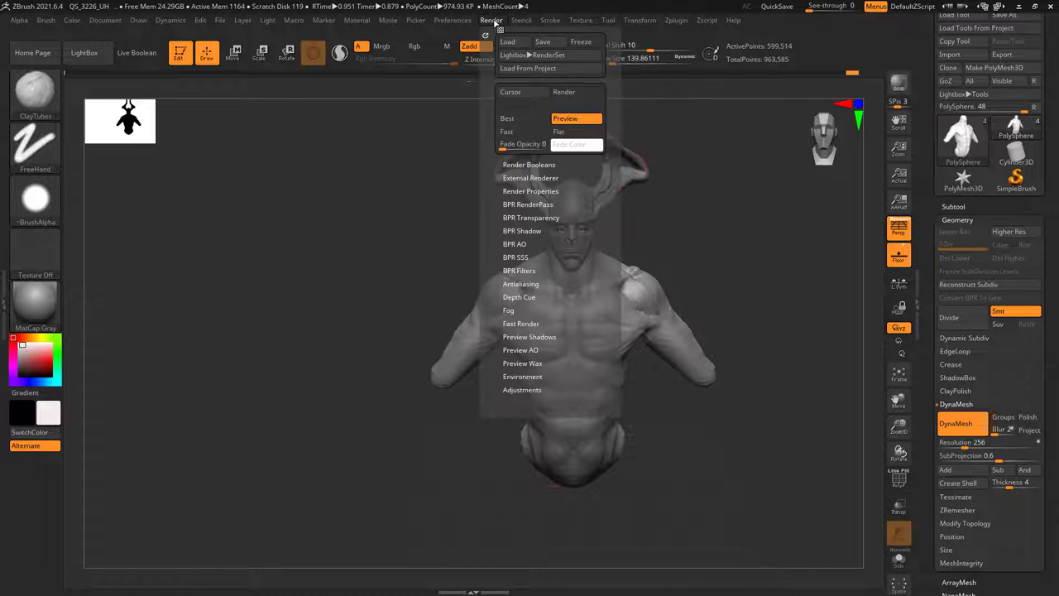
left_click(514, 117)
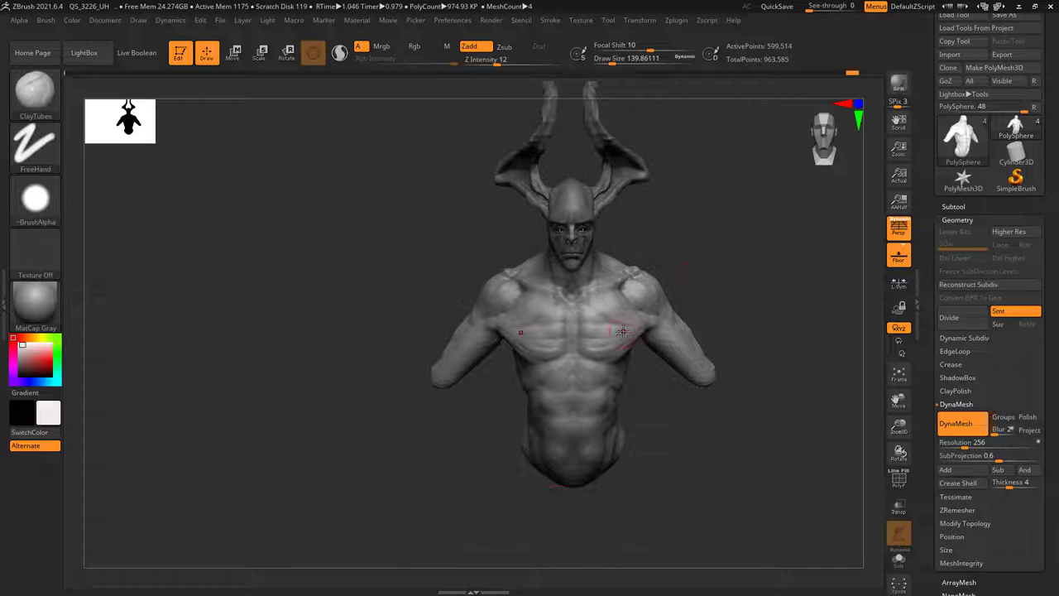
- Switch to the Standard brush and reduce its draw size to about 38 for the shoulder area
right_click_drag(517, 273, 526, 382, "ctrl")
right_click_drag(463, 395, 509, 401)
right_click(510, 401)
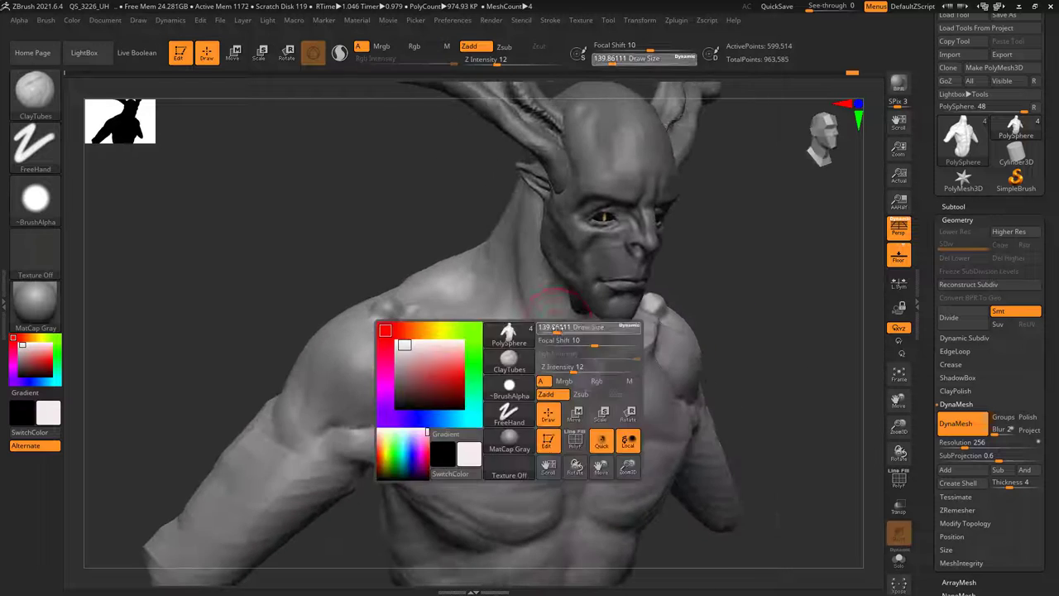
mouse_move(568, 318)
right_mouse_down("alt")
mouse_move(560, 262)
mouse_move(532, 248)
mouse_move(559, 258)
right_mouse_up("alt")
left_click(30, 95)
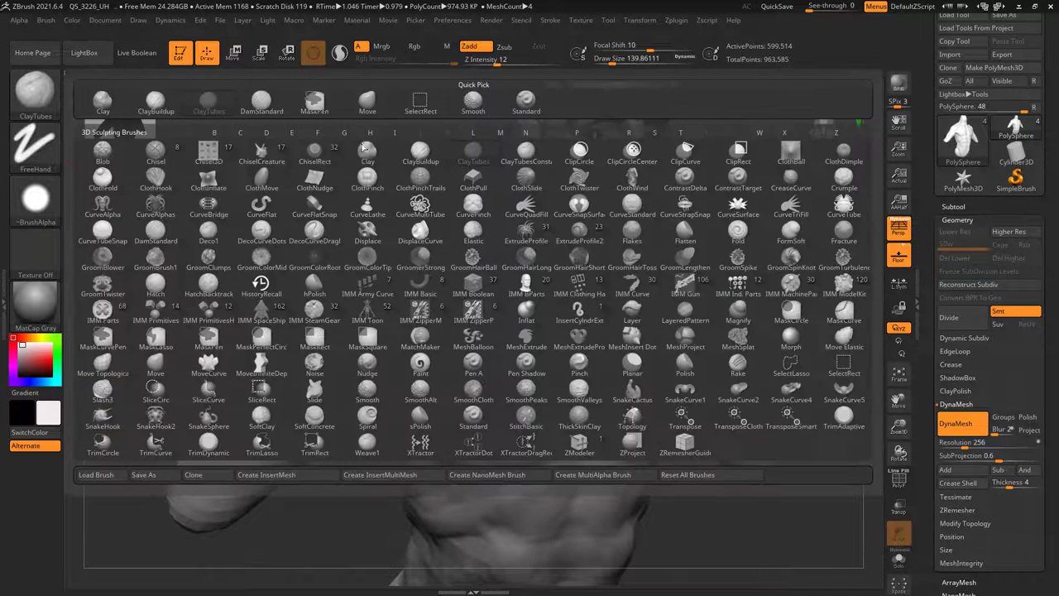
left_click(536, 107)
key("space")
left_click_drag(540, 285, 530, 287)
- Define the collarbone and the muscle attachment at the neck base with the Standard brush at draw sizes of about 61 and 81
right_click_drag(546, 293, 538, 262)
key("space")
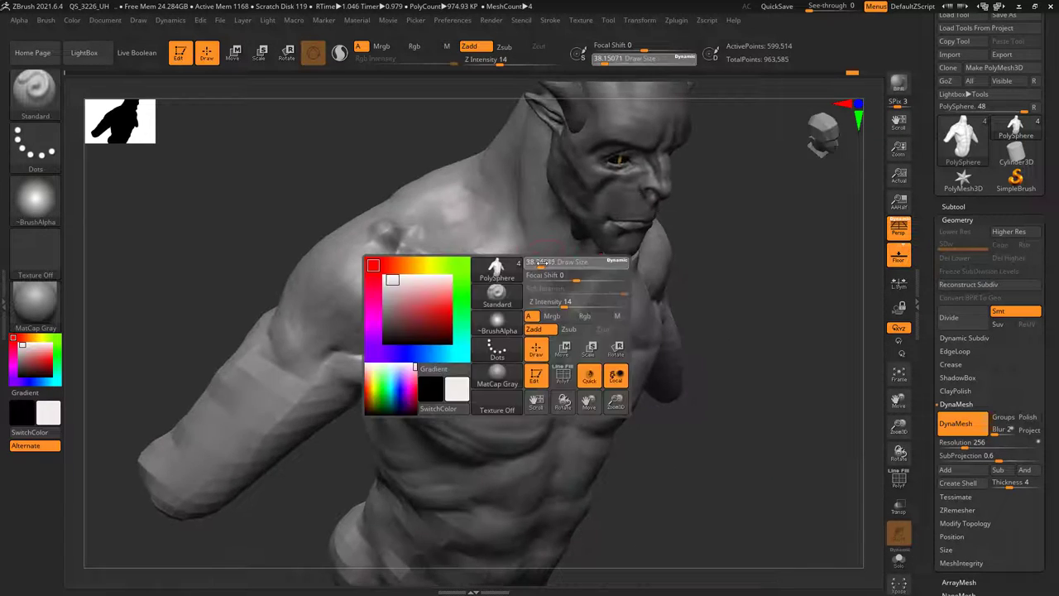
left_click_drag(537, 261, 519, 260)
mouse_move(508, 259)
right_mouse_down()
mouse_move(511, 238)
mouse_move(508, 259)
mouse_move(526, 235)
right_mouse_up()
key("space")
left_click_drag(541, 225, 532, 223)
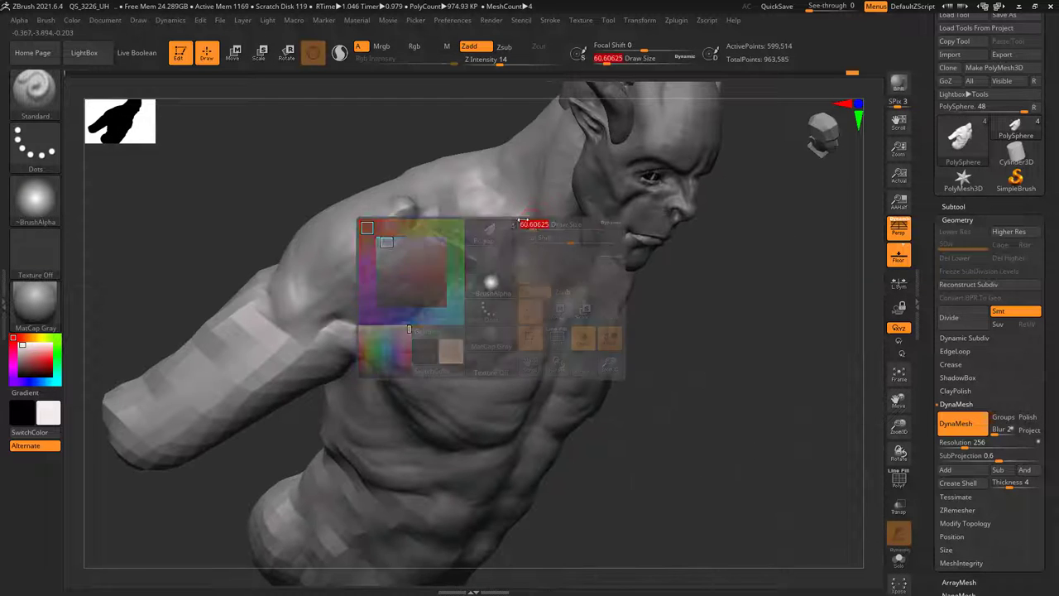
right_click_drag(532, 224, 527, 257)
key("space")
left_click_drag(527, 258, 531, 257)
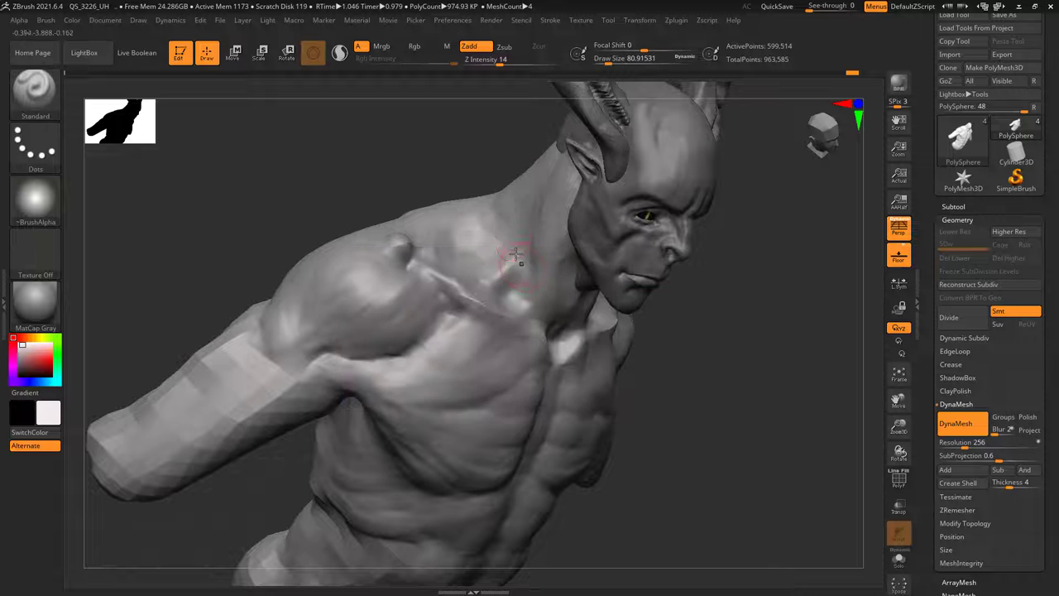
- Carve the hollow between trapezius and collarbone with the Standard brush at draw size about 113, and smooth its surface
key("space")
mouse_move(510, 255)
right_mouse_down()
mouse_move(486, 212)
mouse_move(488, 237)
mouse_move(502, 215)
right_mouse_up()
left_click_drag(523, 200, 454, 222, "alt")
right_click_drag(454, 221, 470, 258)
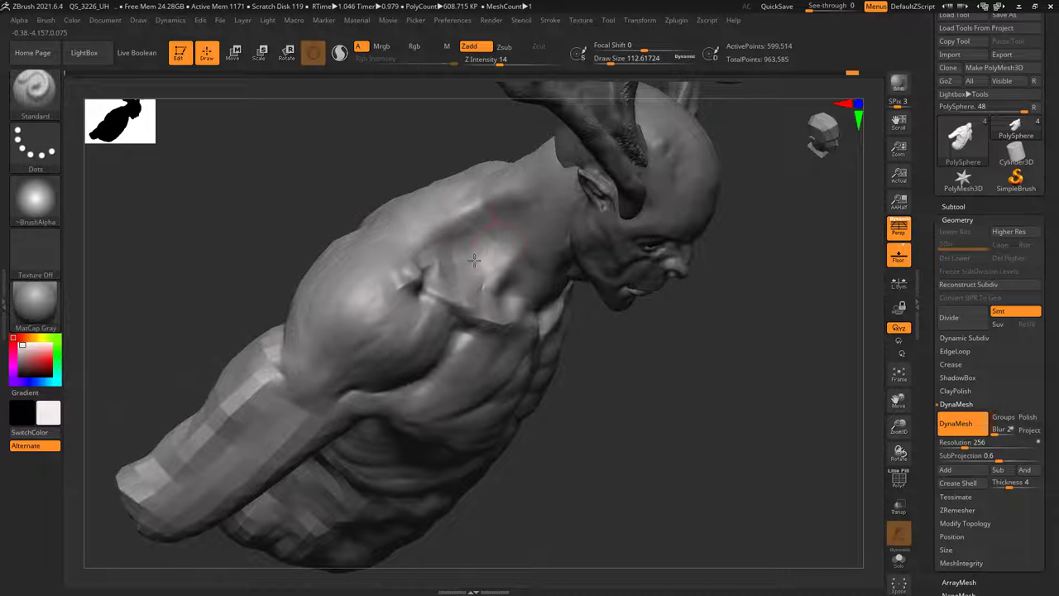
mouse_move(488, 258)
left_mouse_down("shift")
mouse_move(499, 250)
mouse_move(501, 263)
left_mouse_up("shift")
- Refine the collarbones and the base of the neck at draw size about 61, smoothing the ridges
mouse_move(502, 285)
right_mouse_down()
mouse_move(515, 271)
mouse_move(565, 421)
mouse_move(496, 217)
mouse_move(463, 182)
right_mouse_up()
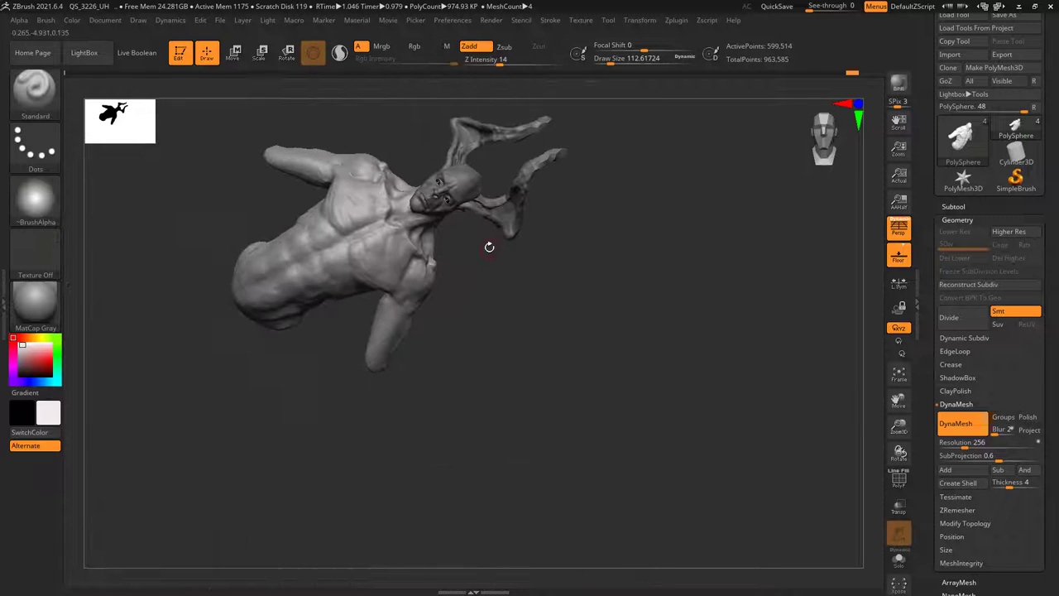
mouse_move(487, 246)
right_mouse_down()
mouse_move(496, 196)
mouse_move(478, 229)
right_mouse_up()
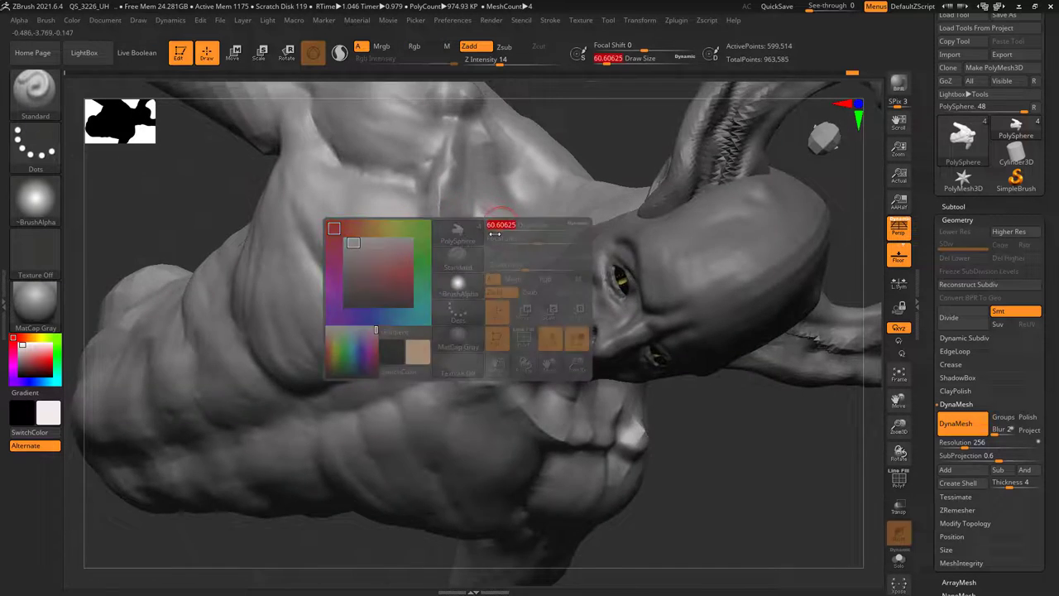
right_click_drag(479, 215, 447, 152)
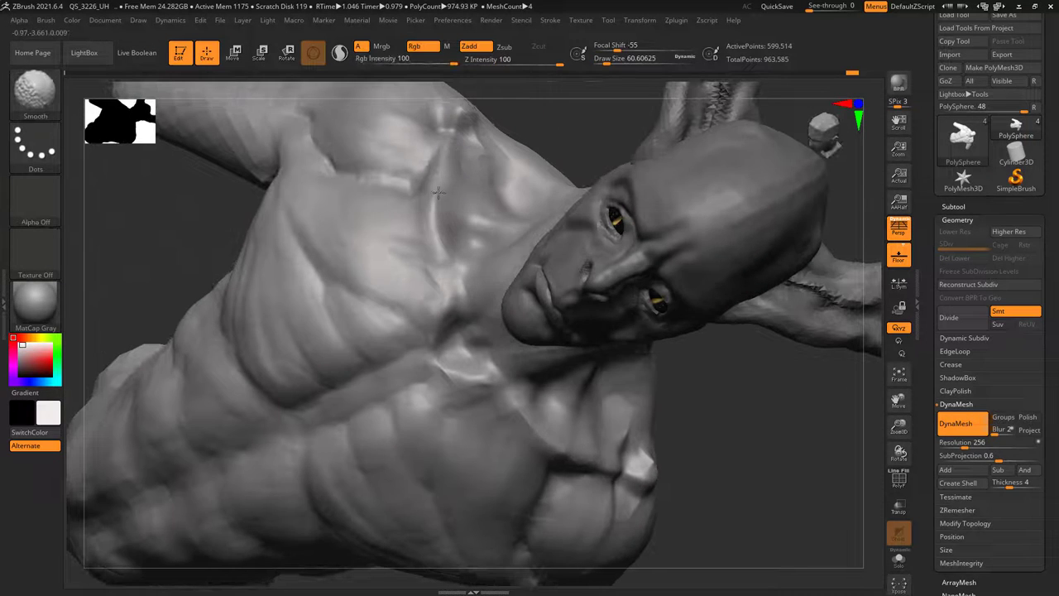
mouse_move(439, 192)
right_mouse_down("ctrl")
mouse_move(460, 208)
mouse_move(473, 143)
mouse_move(567, 244)
mouse_move(570, 269)
right_mouse_up("ctrl")
mouse_move(571, 268)
right_mouse_down()
mouse_move(507, 268)
mouse_move(504, 251)
mouse_move(530, 254)
right_mouse_up()
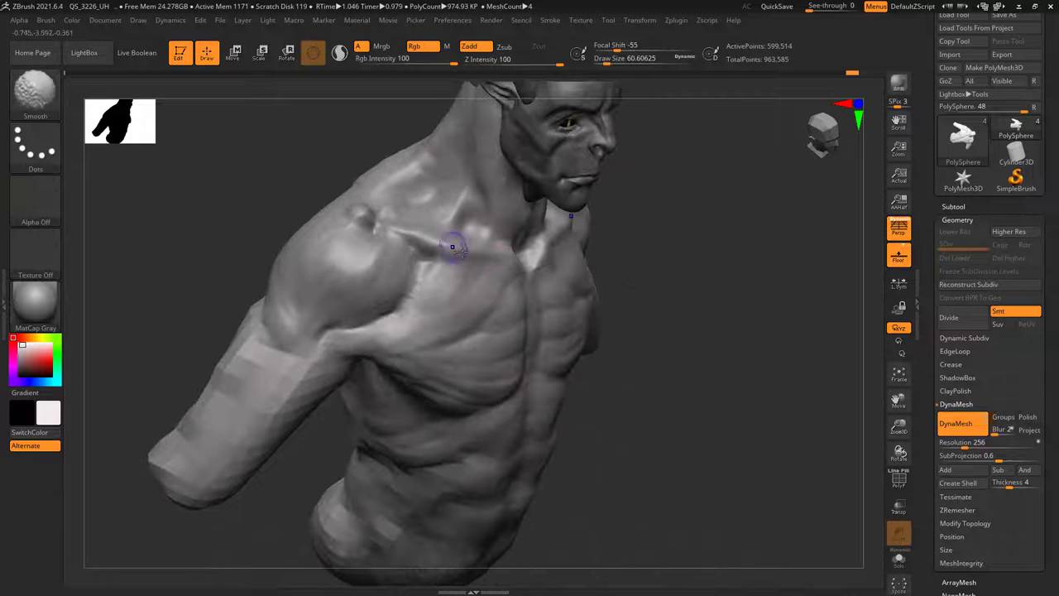
mouse_move(461, 251)
right_mouse_down()
mouse_move(418, 244)
mouse_move(433, 248)
right_mouse_up()
- Touch up the collarbone at draw size about 38 and smooth the neck base at about 74
key("space")
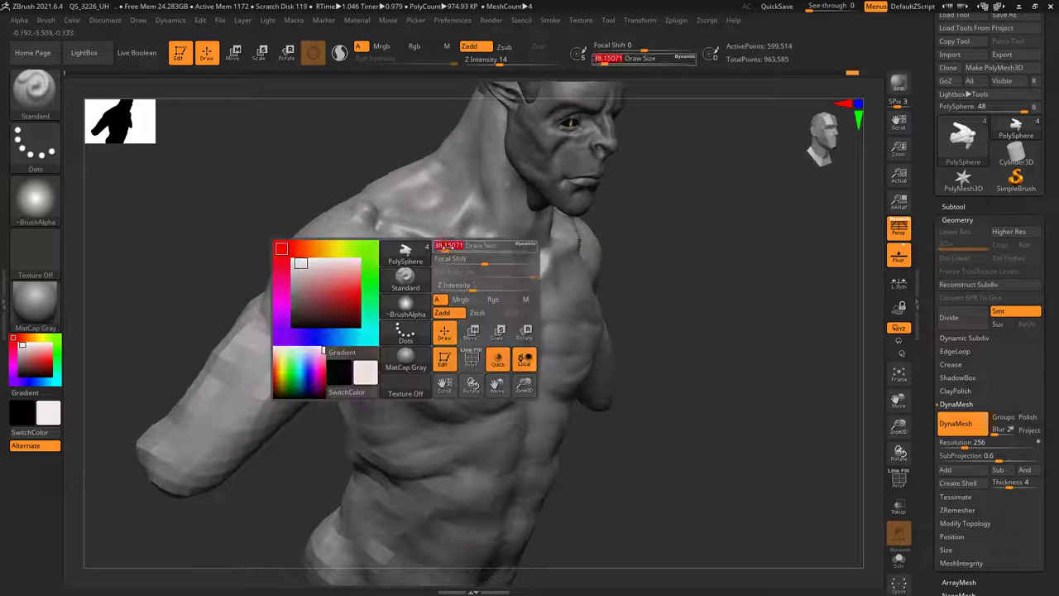
left_click_drag(444, 245, 450, 245)
mouse_move(522, 256)
right_mouse_down()
mouse_move(484, 254)
mouse_move(497, 261)
right_mouse_up()
left_click_drag(498, 261, 488, 249, "shift")
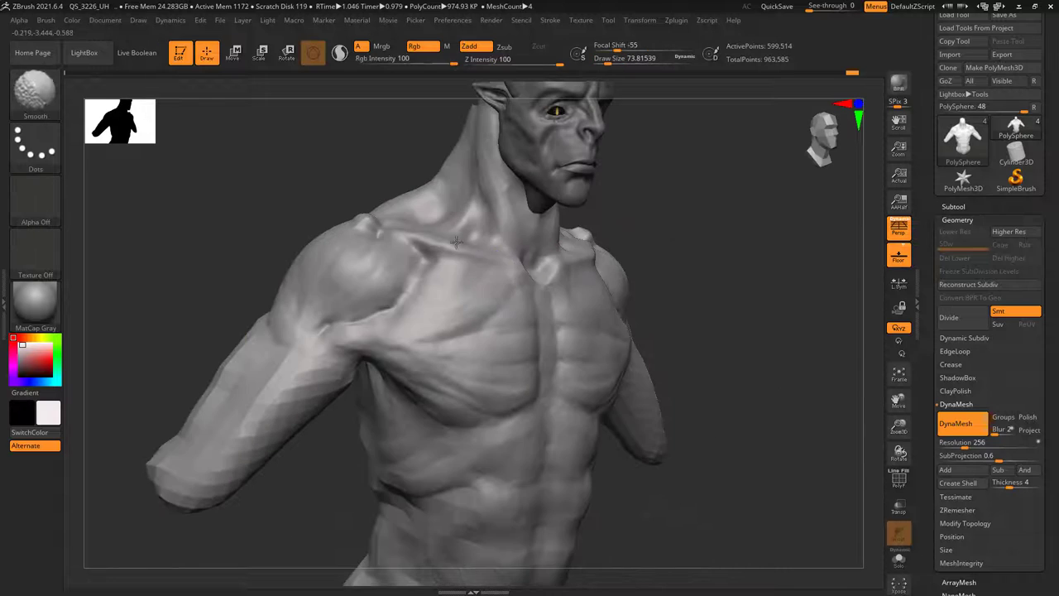
- Sharpen the neck tendons and the inner collarbone end at the throat with the Standard brush at draw size about 43
mouse_move(476, 223)
right_mouse_down()
mouse_move(486, 198)
mouse_move(507, 212)
right_mouse_up()
key("space")
left_click_drag(508, 214, 504, 213)
mouse_move(503, 213)
right_mouse_down("ctrl")
mouse_move(486, 198)
mouse_move(549, 175)
mouse_move(482, 310)
mouse_move(394, 235)
mouse_move(459, 245)
right_mouse_up("ctrl")
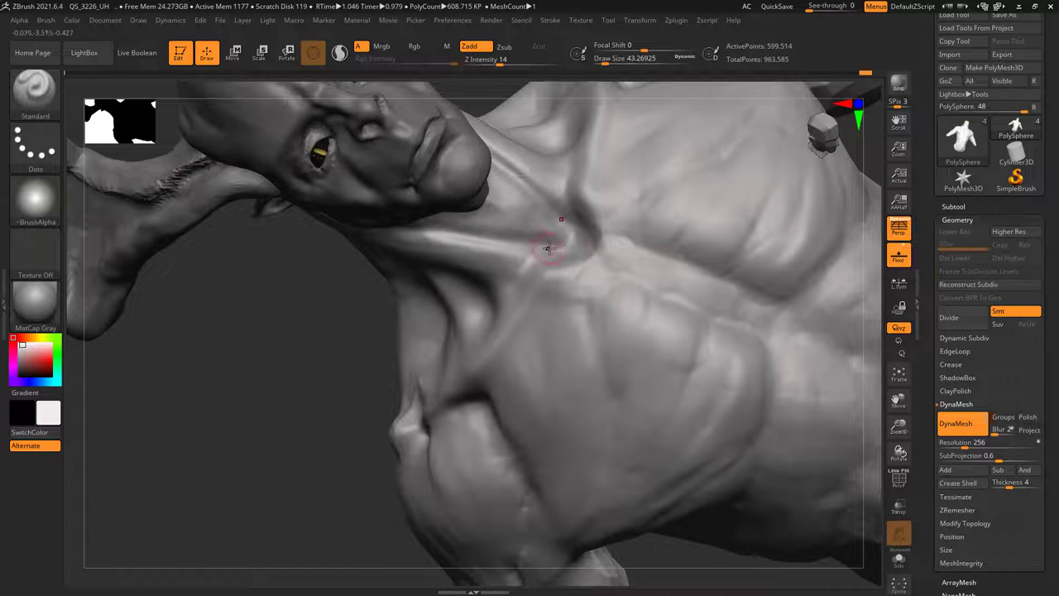
- Refine the pit of the throat and the inner chest with the Standard brush at draw size about 74
key("space")
left_click_drag(503, 228, 507, 228)
mouse_move(507, 226)
right_mouse_down()
mouse_move(477, 240)
mouse_move(440, 214)
right_mouse_up()
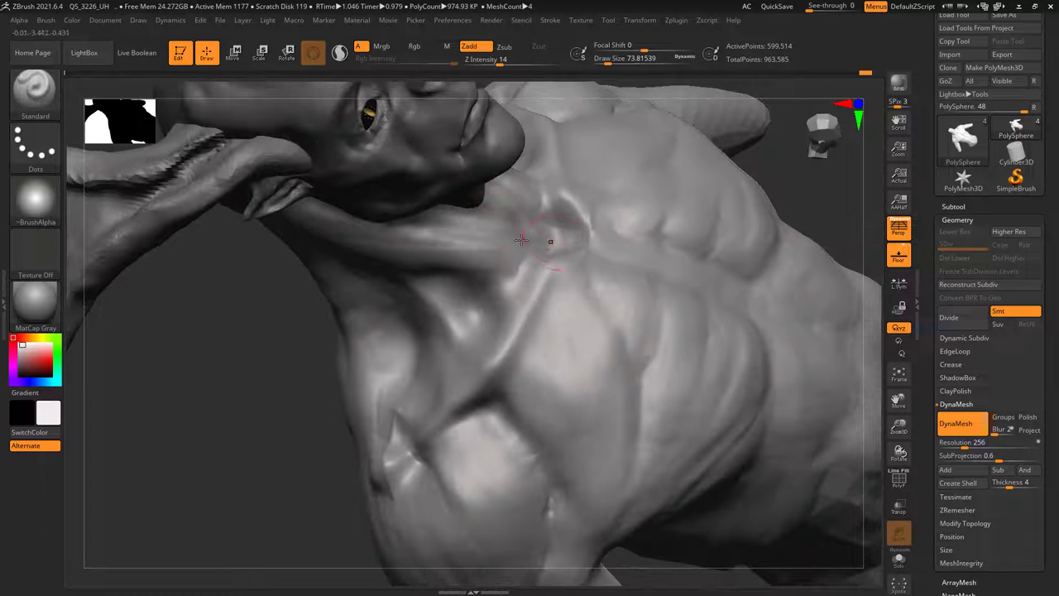
right_click_drag(521, 240, 477, 220)
mouse_move(533, 238)
right_mouse_down()
mouse_move(410, 214)
mouse_move(515, 255)
mouse_move(585, 260)
mouse_move(588, 287)
mouse_move(616, 263)
mouse_move(584, 232)
right_mouse_up()
right_click_drag(691, 274, 591, 215)
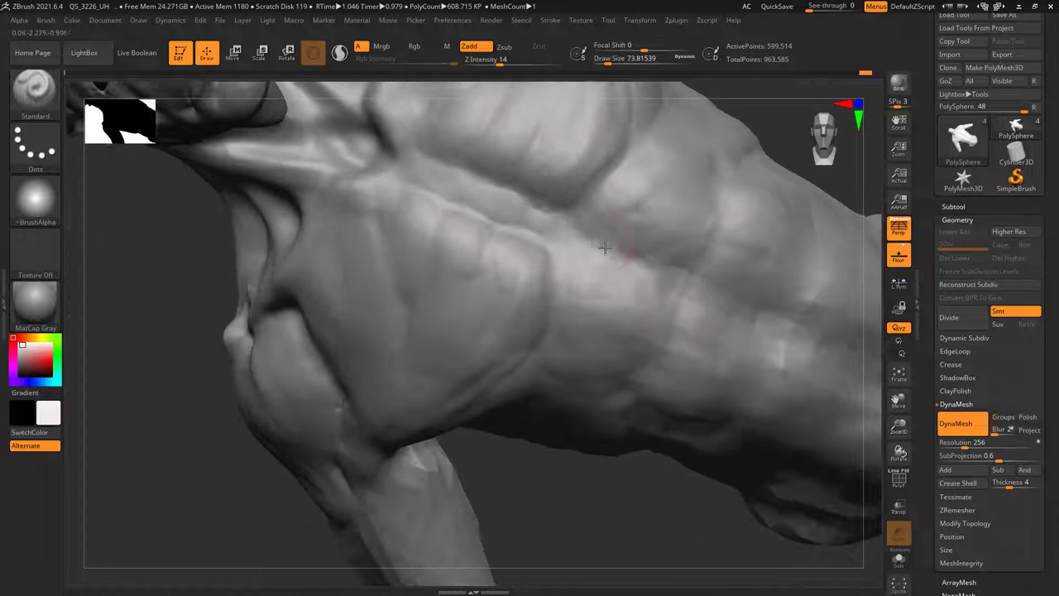
- Carve a small hollow at the lower end of the breastbone with the Standard brush at draw size about 33
key("space")
left_click_drag(603, 240, 598, 240)
right_click_drag(589, 235, 635, 197)
key("space")
left_click_drag(645, 205, 641, 206)
mouse_move(595, 217)
right_mouse_down()
mouse_move(585, 237)
mouse_move(593, 241)
mouse_move(584, 240)
right_mouse_up()
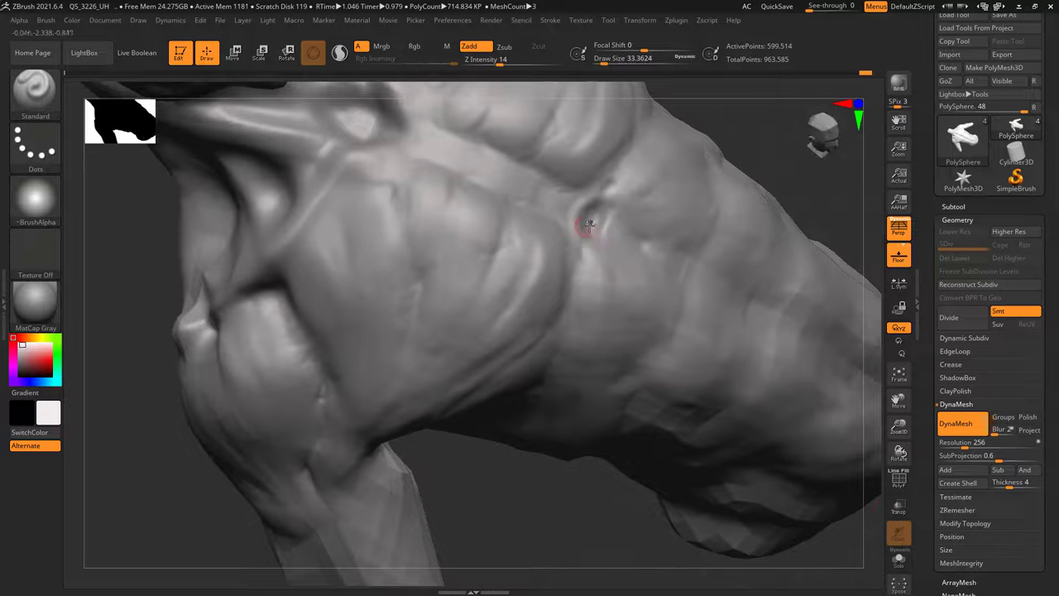
key("space")
left_click_drag(585, 217, 589, 206)
right_click_drag(589, 205, 581, 212)
- Smooth the surface around the breastbone hollow and the adjoining lower pectoral edge
left_click_drag(569, 213, 571, 244, "shift")
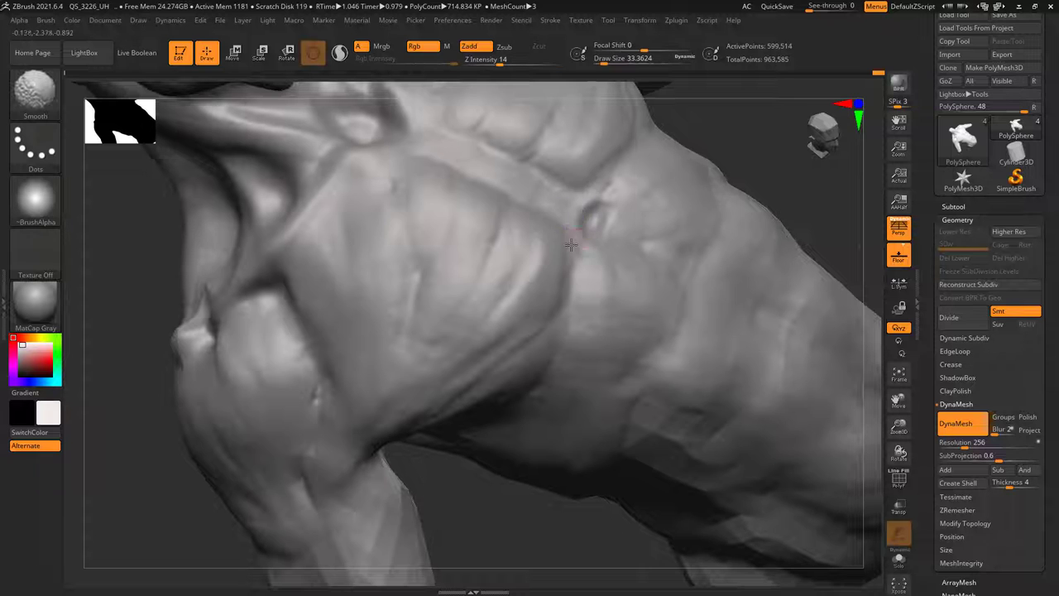
right_click_drag(571, 245, 584, 213)
left_click_drag(602, 242, 608, 227, "shift")
right_click_drag(608, 226, 591, 232)
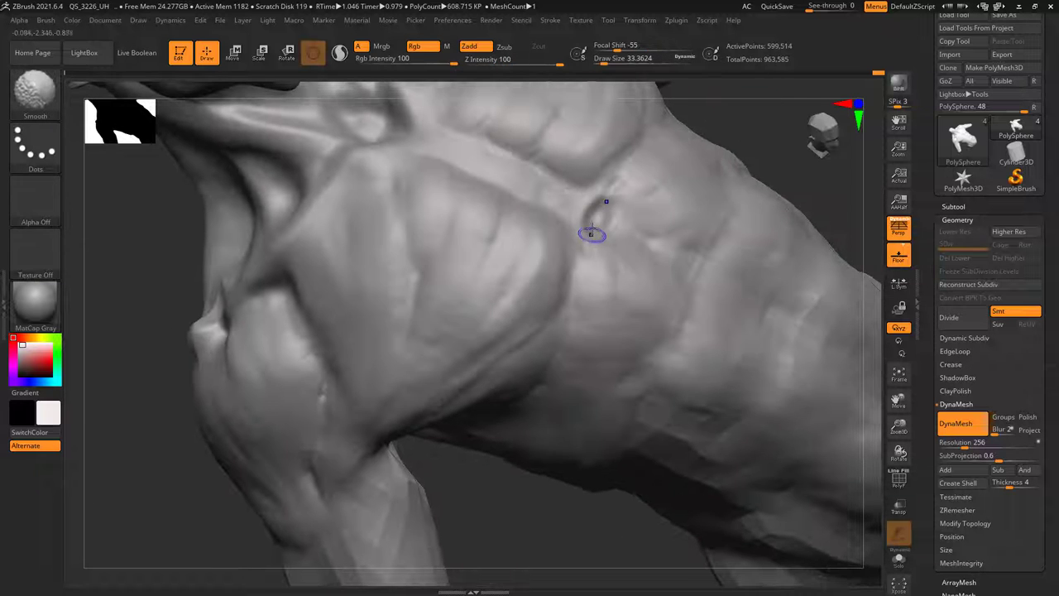
left_click_drag(581, 254, 575, 343)
mouse_move(576, 319)
right_mouse_down()
mouse_move(524, 378)
mouse_move(404, 283)
mouse_move(570, 257)
mouse_move(571, 281)
mouse_move(550, 266)
right_mouse_up()
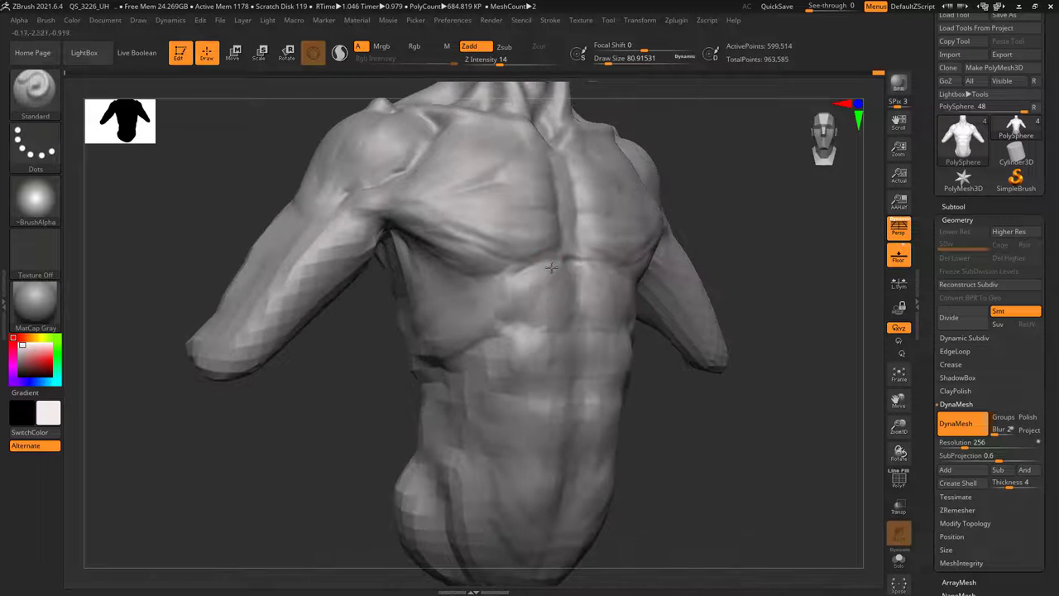
- Smooth the transition from the lower pectorals into the upper abdomen at draw size about 81
left_click_drag(537, 284, 557, 269, "shift")
mouse_move(558, 268)
right_mouse_down("shift")
mouse_move(598, 300)
mouse_move(590, 256)
right_mouse_up("shift")
mouse_move(591, 256)
right_mouse_down()
mouse_move(560, 298)
mouse_move(629, 301)
mouse_move(612, 314)
right_mouse_up()
left_click_drag(612, 303, 609, 287, "shift")
right_click_drag(610, 289, 609, 274, "ctrl")
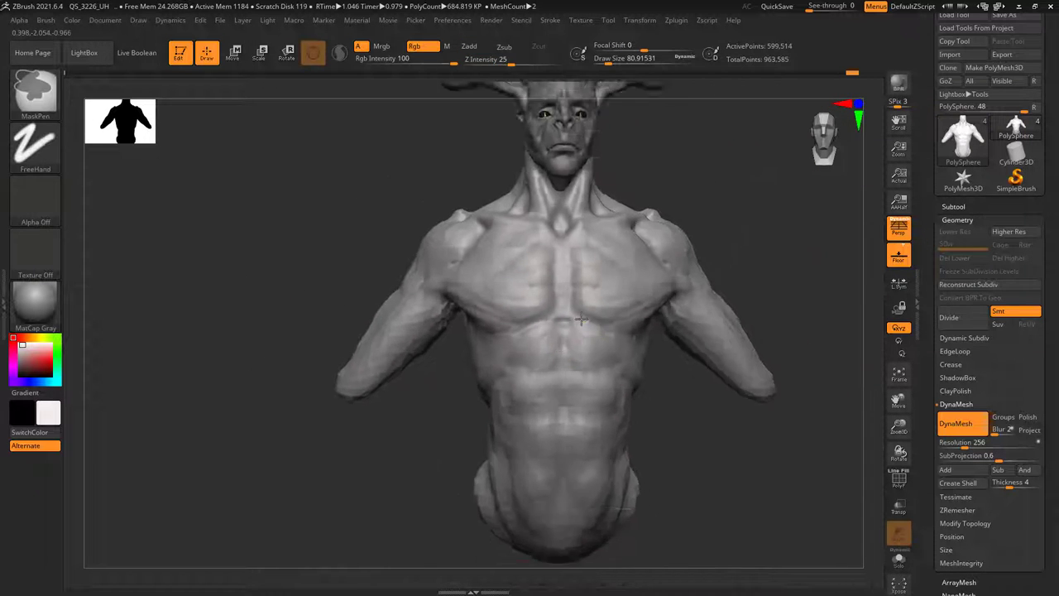
- Define the inner pectoral edges along the breastbone with the Standard brush at draw size about 49
mouse_move(571, 323)
right_mouse_down()
mouse_move(546, 327)
mouse_move(591, 335)
right_mouse_up()
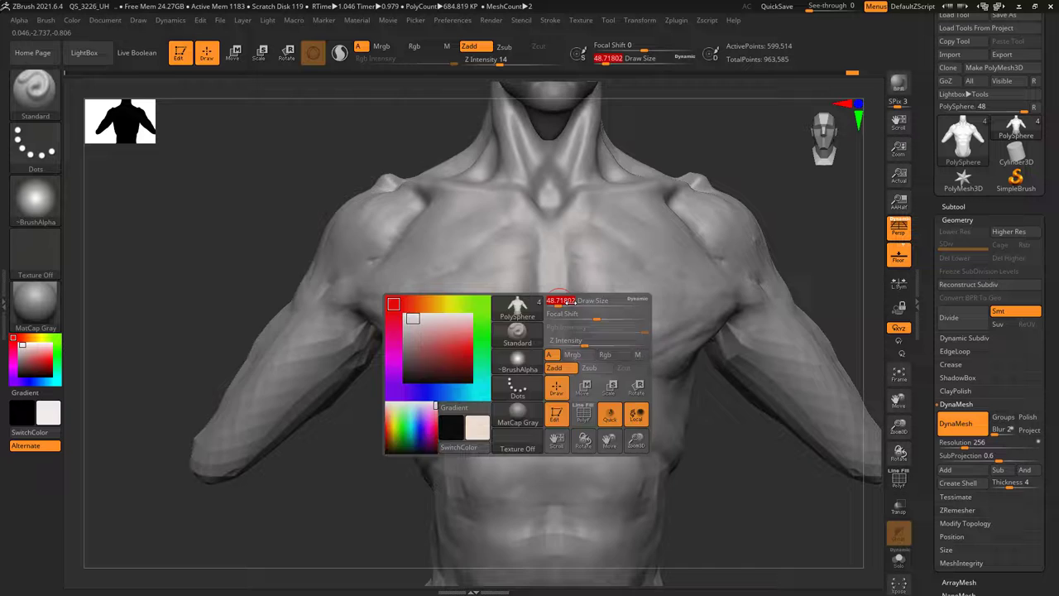
key("space")
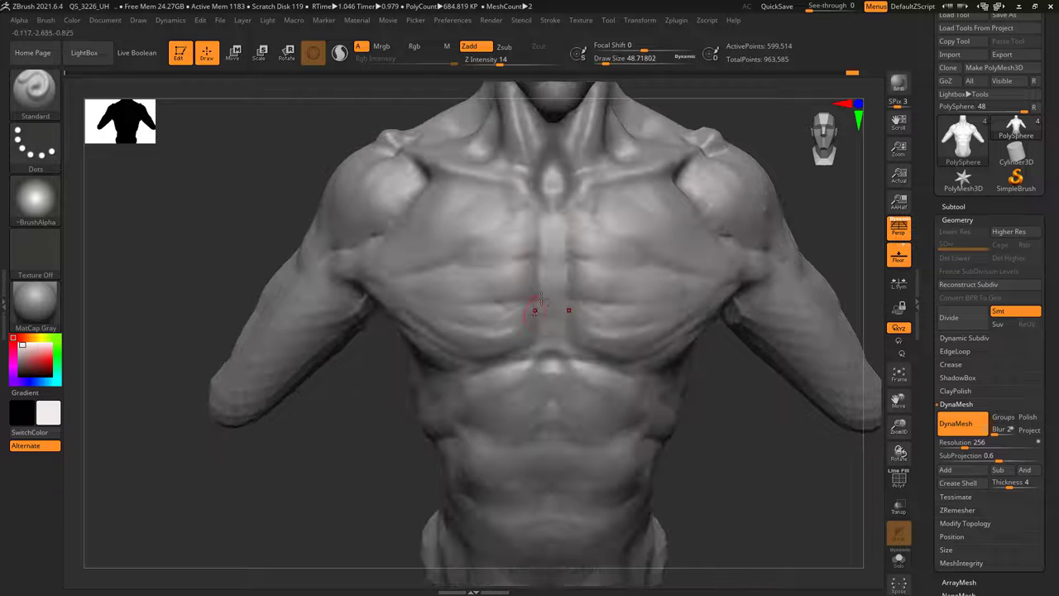
key("space")
key("space")
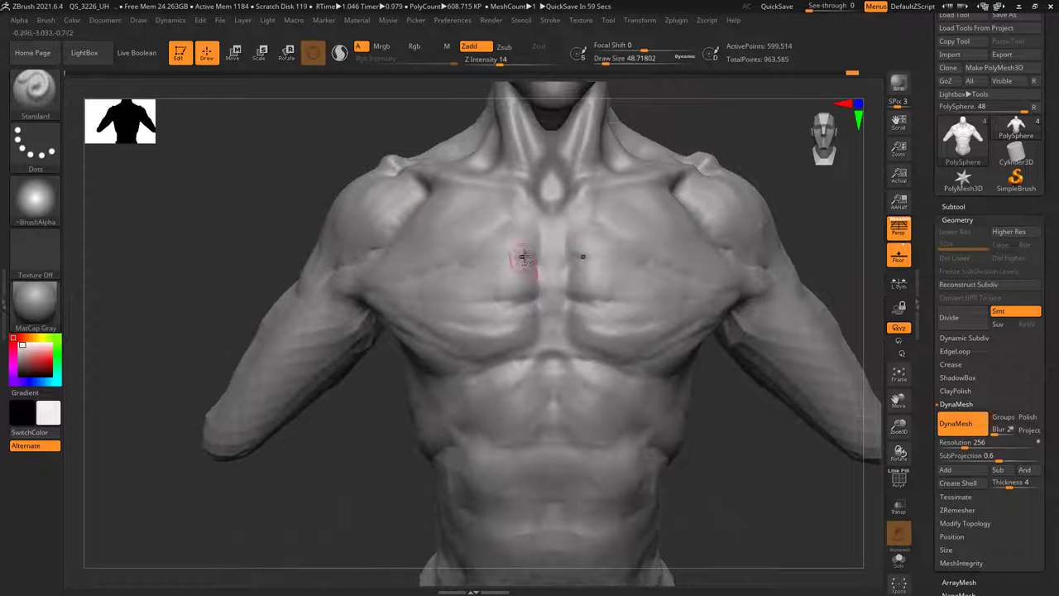
- Shape the muscle attachments beside the breastbone and smooth the breastbone and inner pectorals
right_click_drag(524, 257, 548, 279)
left_click_drag(548, 279, 537, 269, "shift")
mouse_move(537, 269)
right_mouse_down()
mouse_move(529, 278)
mouse_move(542, 282)
right_mouse_up()
left_click_drag(550, 221, 549, 249, "shift")
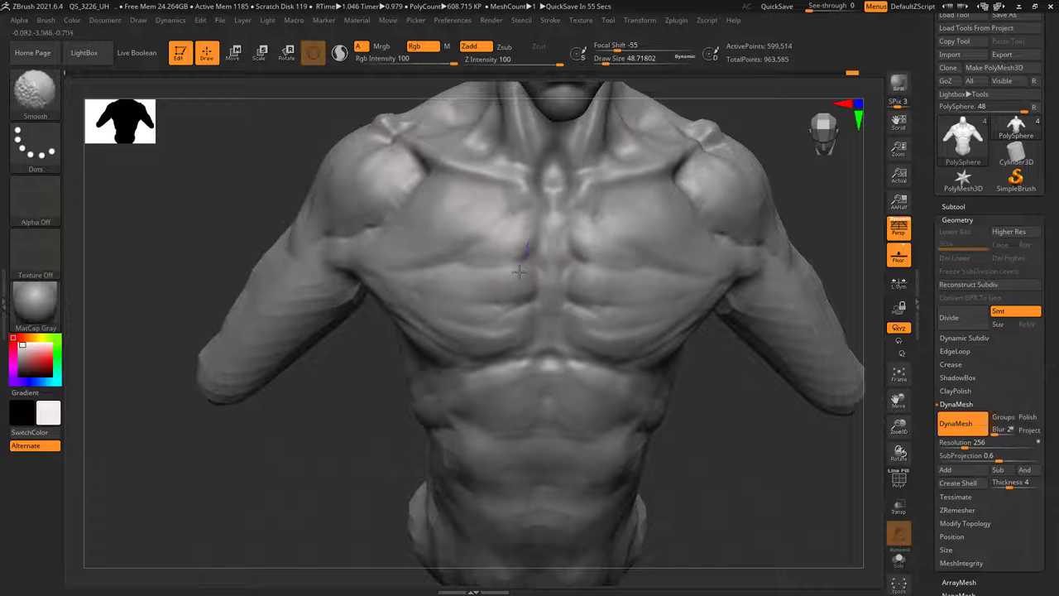
right_click_drag(530, 265, 571, 285)
left_click_drag(529, 285, 528, 313, "shift")
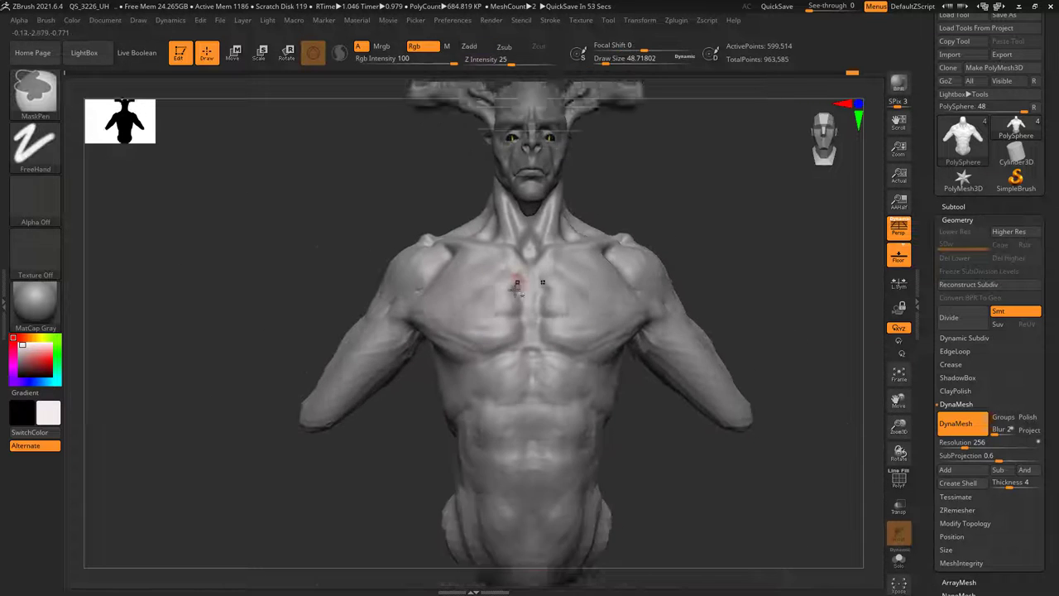
- Switch to the ClayBuildup brush at draw size about 81 and Z Intensity 6 for the chest
key("b")
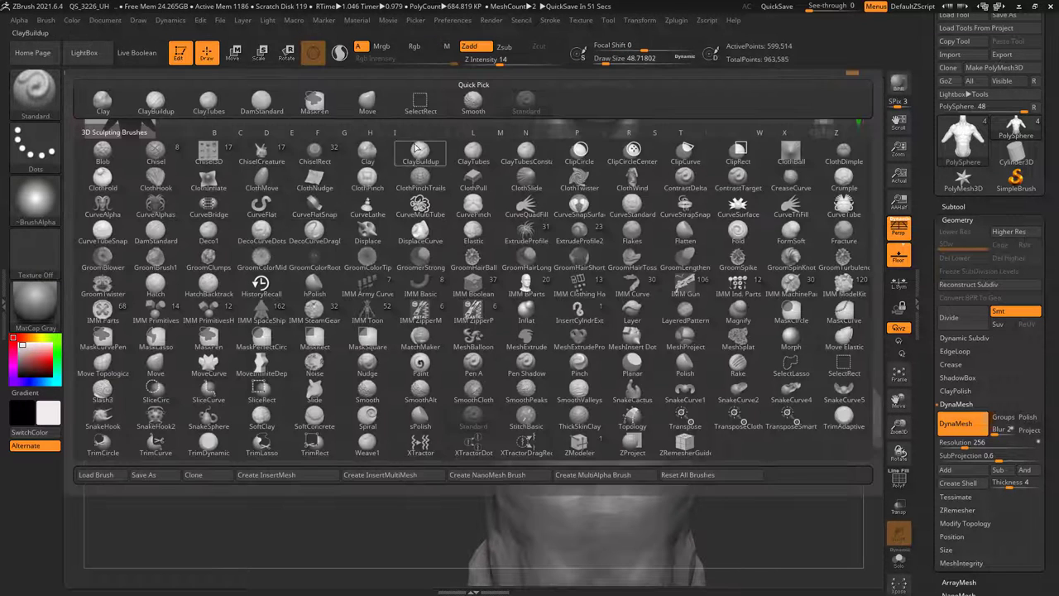
left_click(416, 147)
key("s")
left_click_drag(555, 253, 599, 254)
key("s")
right_click_drag(598, 253, 581, 243)
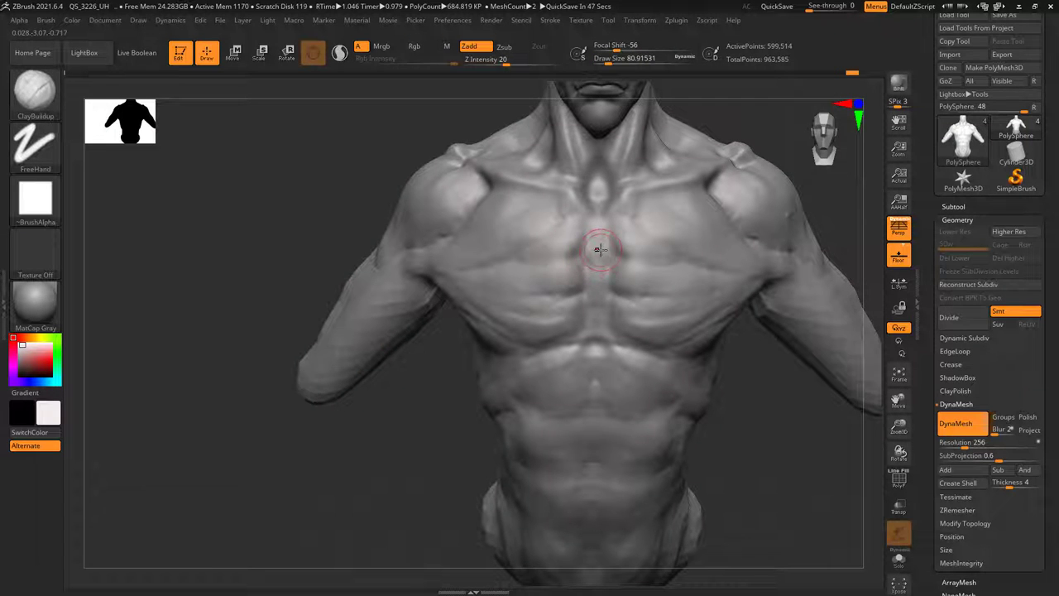
key("space")
left_click_drag(620, 256, 622, 257)
right_click(605, 235)
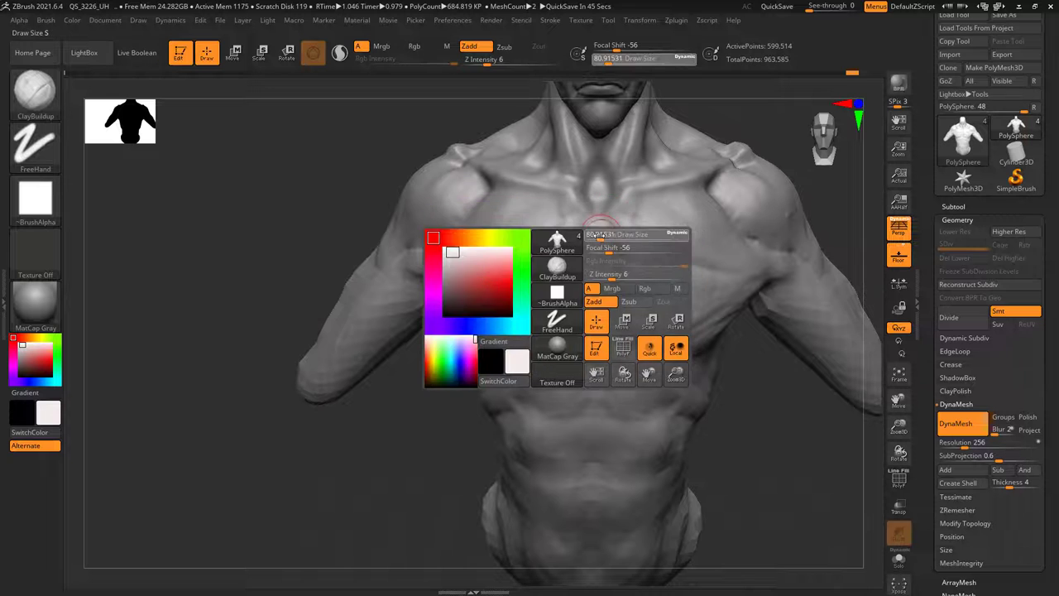
- Work the inner pectorals beside the breastbone with ClayBuildup at draw size about 21, reducing Z Intensity to 3
right_click_drag(605, 235, 605, 244)
left_click_drag(594, 245, 556, 253)
key("space")
left_click(581, 252)
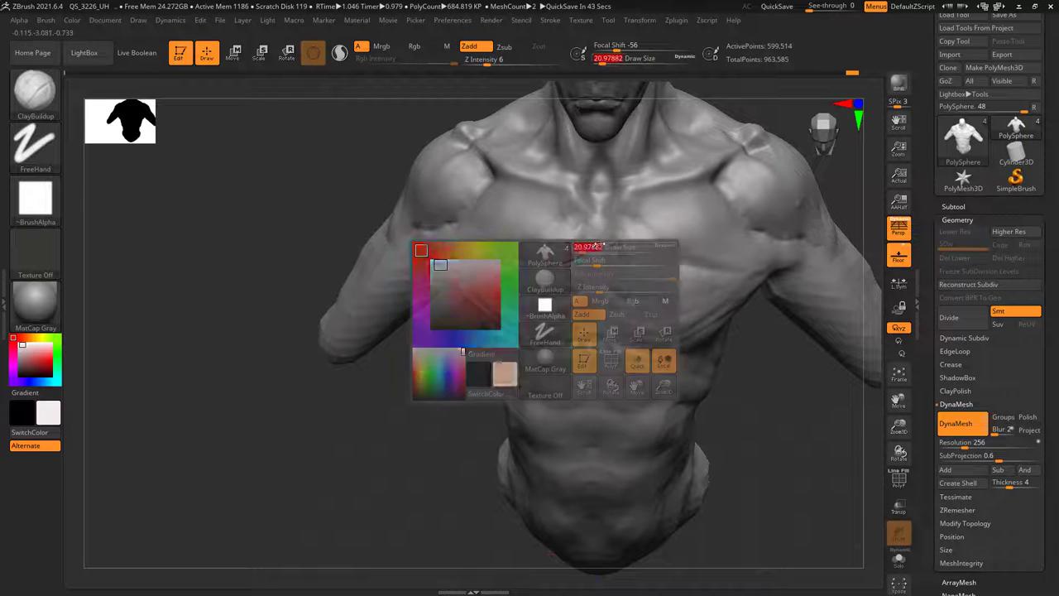
key("space")
right_click_drag(594, 214, 580, 239)
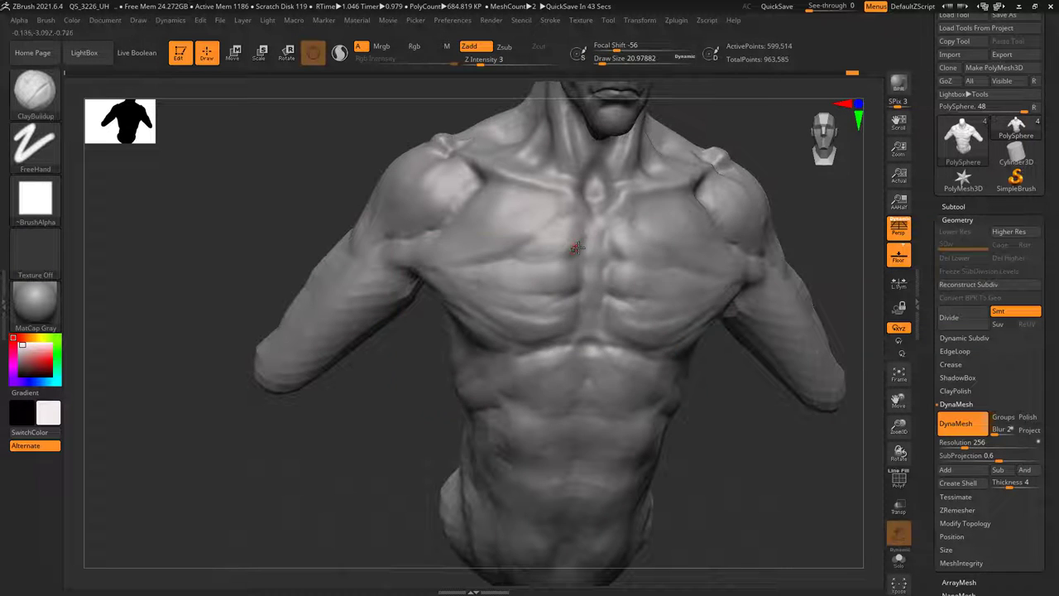
- Build up the inner pectoral fibers with ClayBuildup at draw size about 49 and Z Intensity 2, smoothing the strokes
key("space")
left_click(582, 250)
left_click_drag(590, 250, 593, 241, "shift")
key("space")
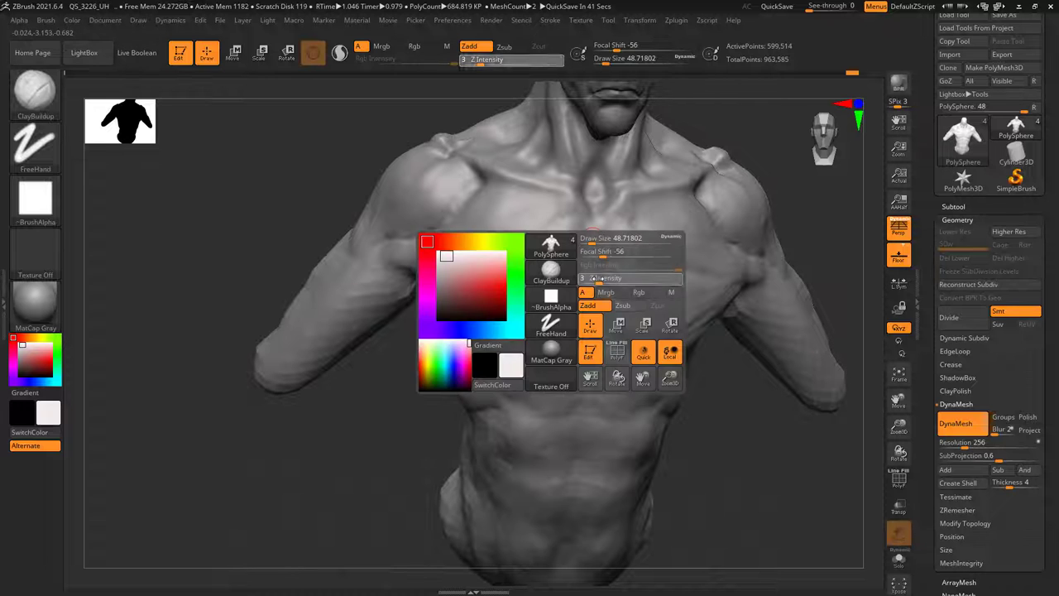
left_click_drag(596, 279, 594, 279)
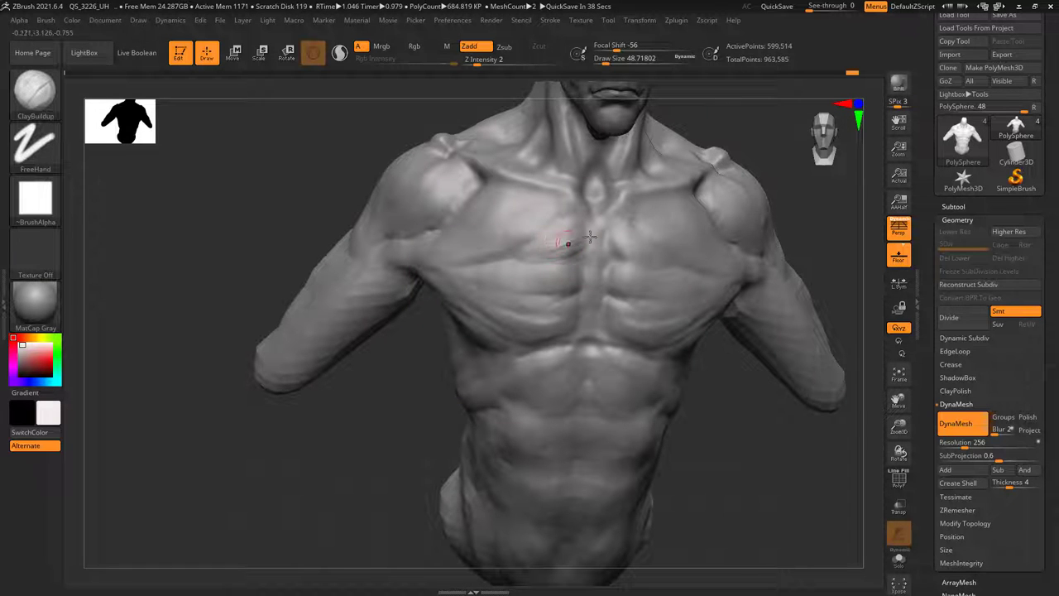
key("shift")
mouse_move(549, 265)
right_mouse_down()
mouse_move(607, 248)
mouse_move(584, 226)
mouse_move(601, 249)
right_mouse_up()
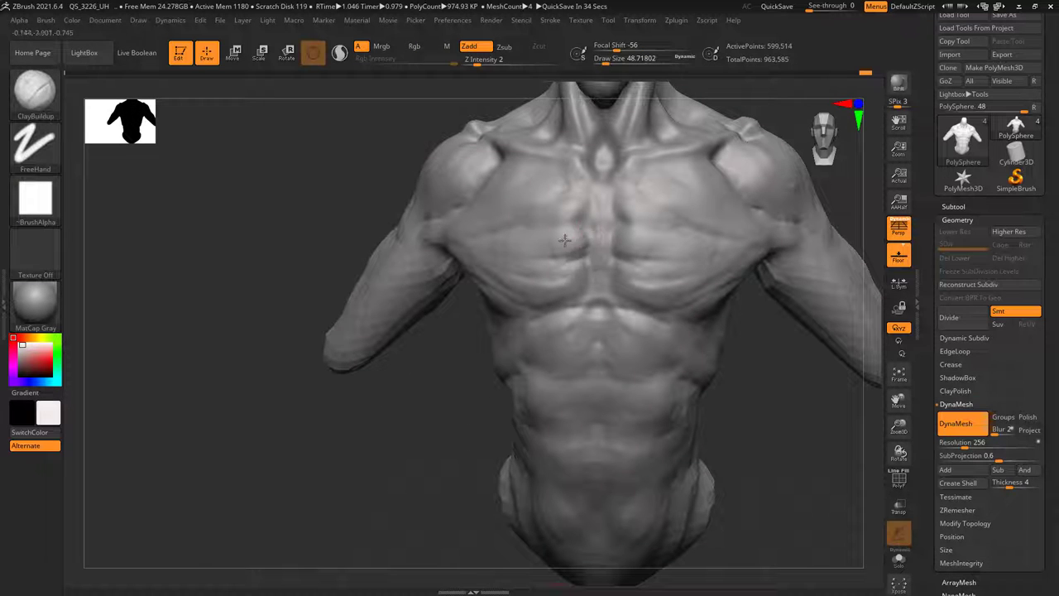
key("shift")
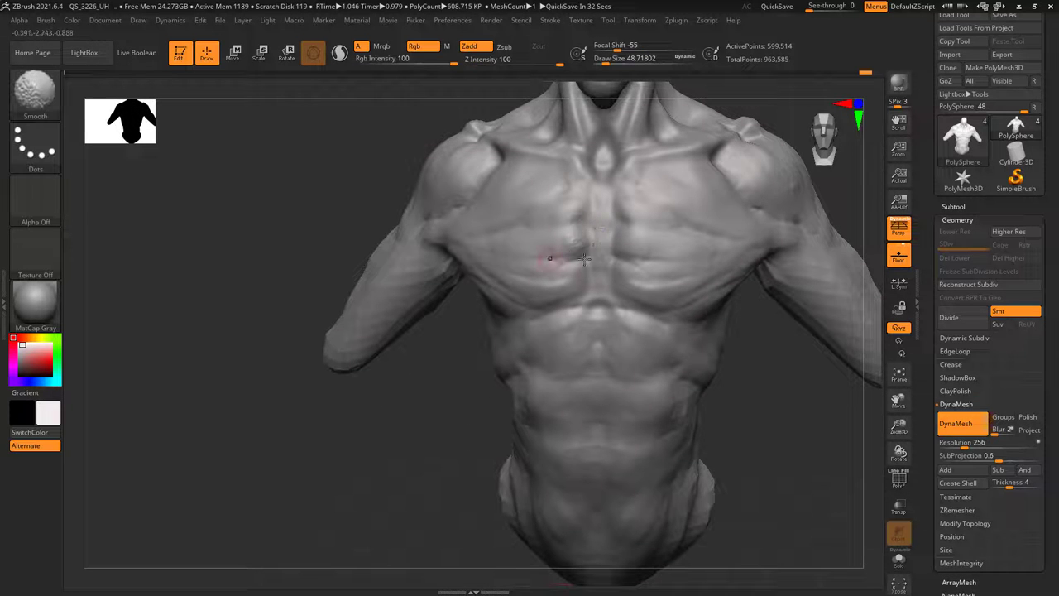
mouse_move(584, 260)
right_mouse_down("ctrl")
mouse_move(607, 237)
mouse_move(586, 265)
right_mouse_up("ctrl")
- Examine the whole bust's proportions and chest muscles from the front and sides, with the brush enlarged to draw size about 227
key("s")
left_click_drag(563, 250, 576, 251)
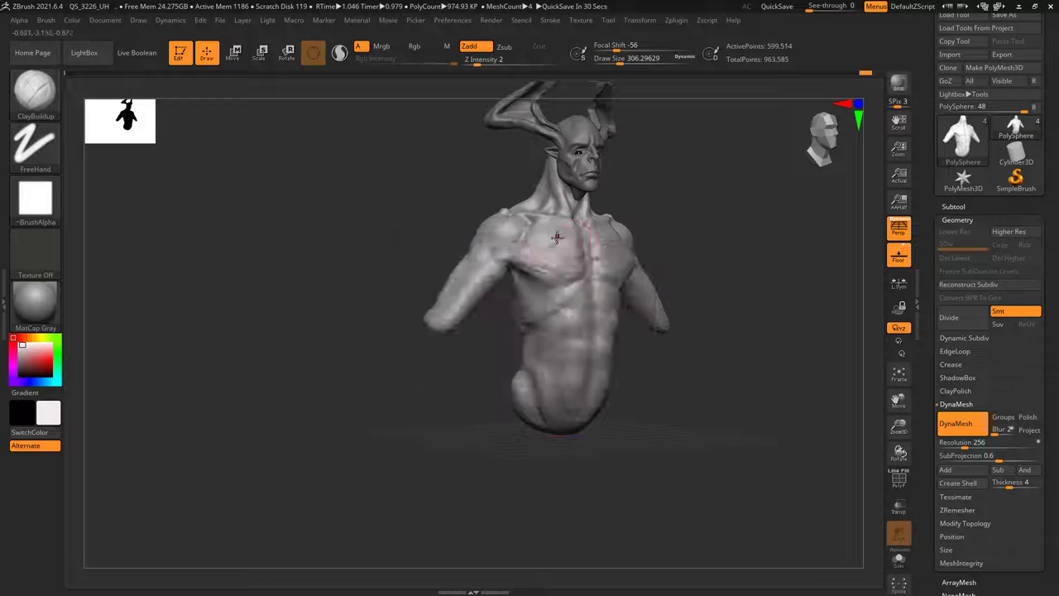
mouse_move(649, 240)
left_mouse_down("shift")
mouse_move(581, 242)
mouse_move(667, 255)
left_mouse_up("shift")
mouse_move(667, 255)
right_mouse_down()
mouse_move(598, 255)
mouse_move(592, 248)
mouse_move(612, 241)
mouse_move(604, 224)
mouse_move(584, 280)
right_mouse_up()
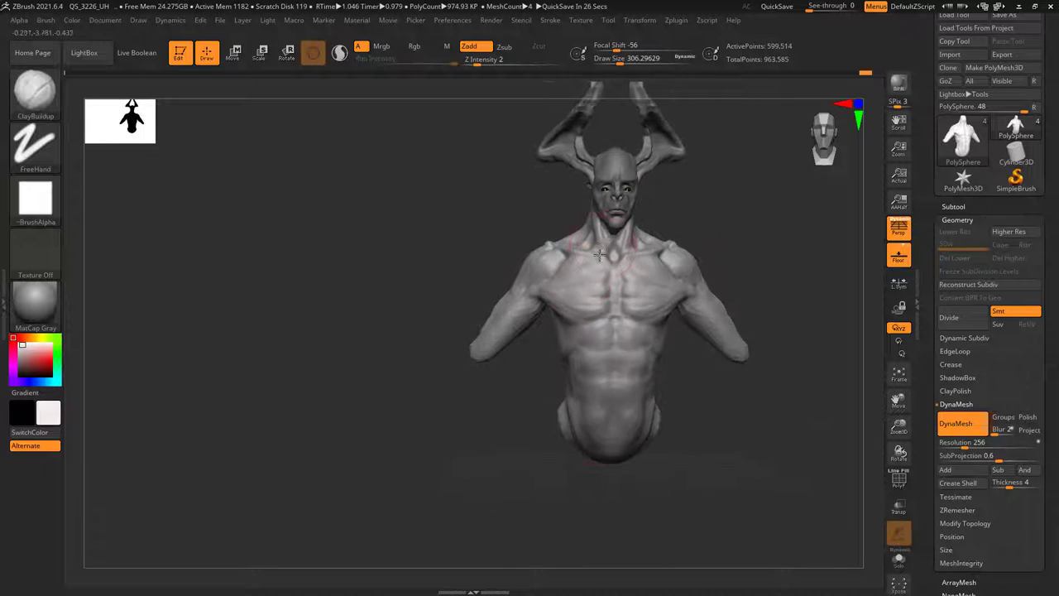
key("s")
left_click_drag(604, 246, 600, 245)
mouse_move(550, 281)
right_mouse_down("shift")
mouse_move(544, 248)
mouse_move(593, 277)
mouse_move(529, 282)
mouse_move(614, 267)
mouse_move(551, 213)
mouse_move(456, 279)
mouse_move(411, 255)
right_mouse_up("shift")
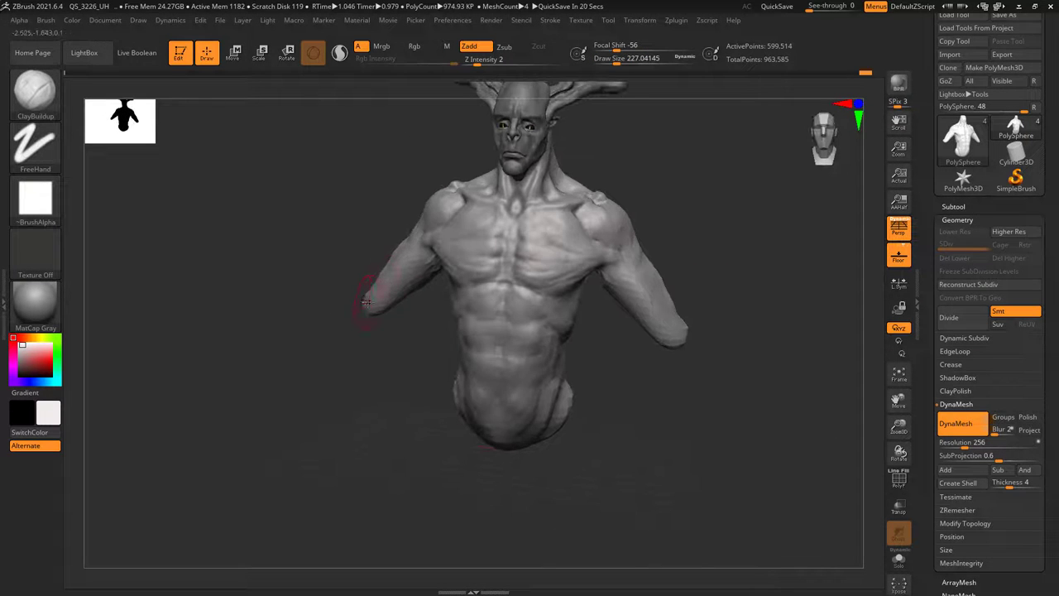
right_click_drag(265, 384, 570, 335)
right_click_drag(570, 335, 496, 285, "ctrl")
left_click_drag(553, 219, 539, 301)
right_click_drag(538, 301, 600, 290, "ctrl")
right_click_drag(561, 366, 550, 331, "ctrl")
right_click_drag(549, 331, 600, 288, "alt")
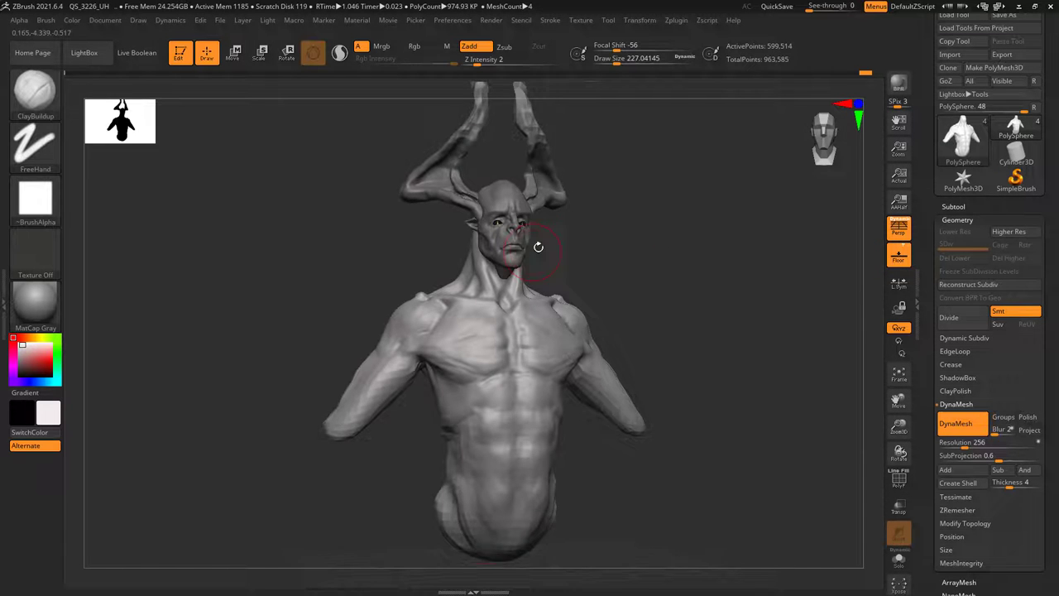
mouse_move(538, 247)
right_mouse_down()
mouse_move(555, 232)
mouse_move(571, 281)
right_mouse_up()
- Work the upper back beside the spine with ClayBuildup at draw size about 104, reducing it to about 67
key("space")
left_click_drag(572, 230, 558, 230)
mouse_move(571, 277)
right_mouse_down("ctrl")
mouse_move(581, 234)
mouse_move(662, 244)
right_mouse_up("ctrl")
right_click_drag(488, 248, 587, 248, "alt")
mouse_move(588, 248)
right_mouse_down("ctrl")
mouse_move(575, 316)
mouse_move(580, 273)
right_mouse_up("ctrl")
key("space")
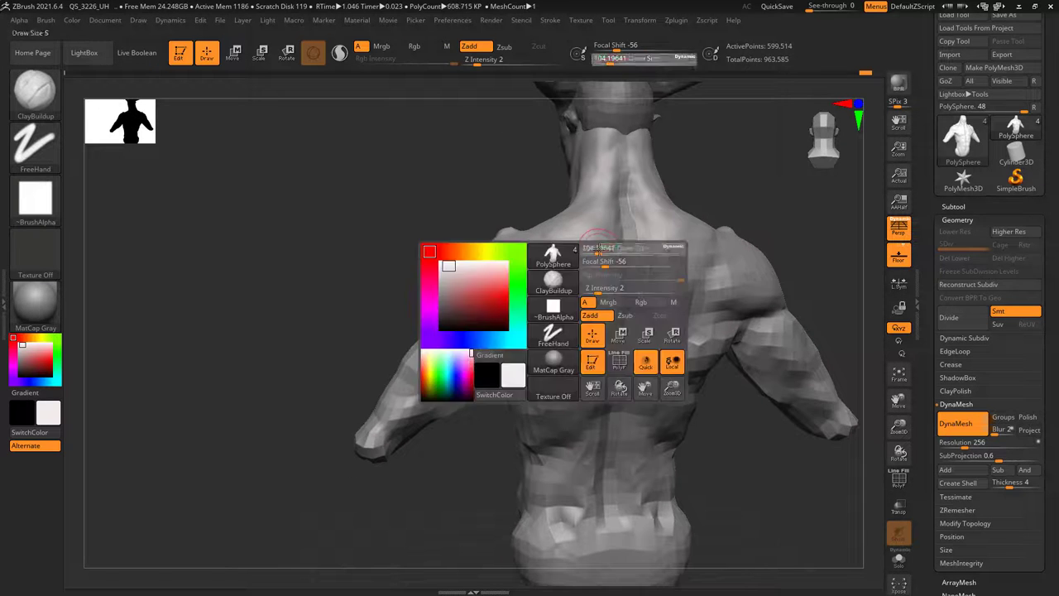
left_click_drag(605, 250, 596, 259)
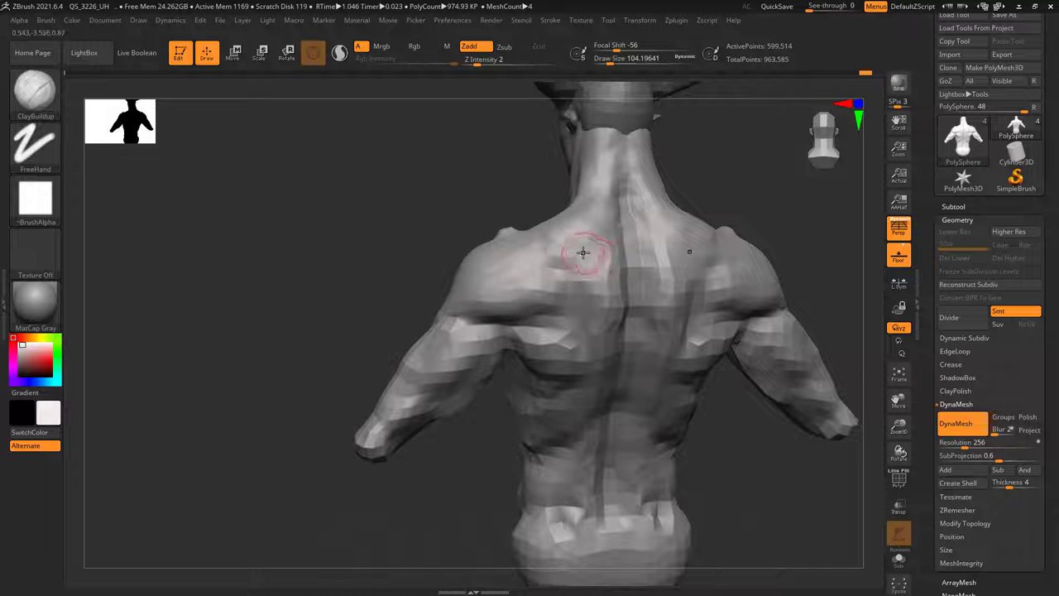
right_click_drag(583, 252, 588, 258)
key("space")
left_click_drag(599, 255, 592, 256)
- Switch to the ClayTubes brush at draw size about 181 and Z Intensity 12 and work the upper back along the spine
left_click(37, 91)
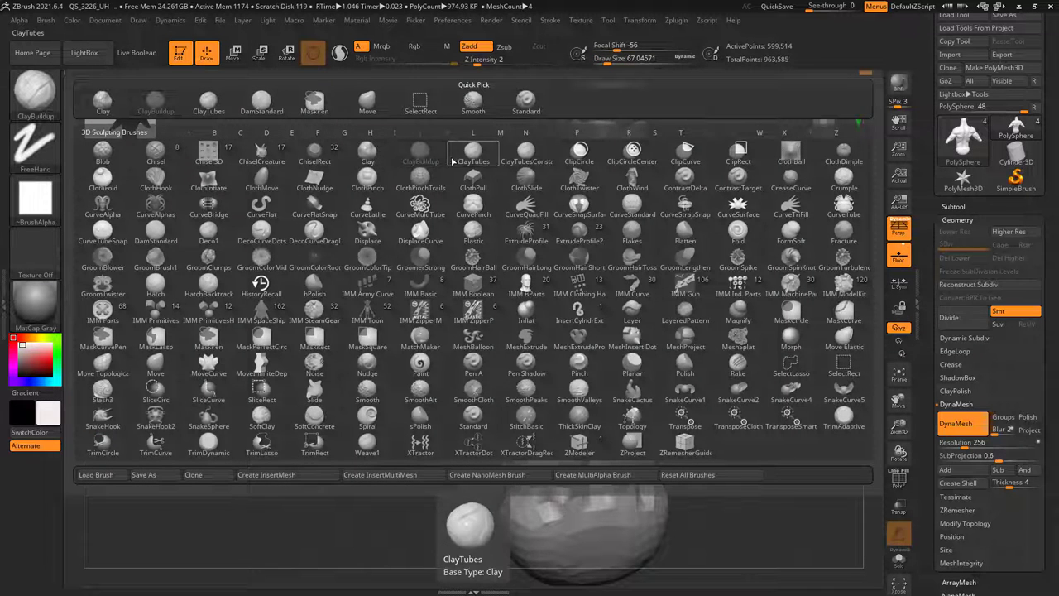
left_click(476, 157)
mouse_move(559, 245)
right_mouse_down()
mouse_move(580, 256)
mouse_move(584, 213)
right_mouse_up()
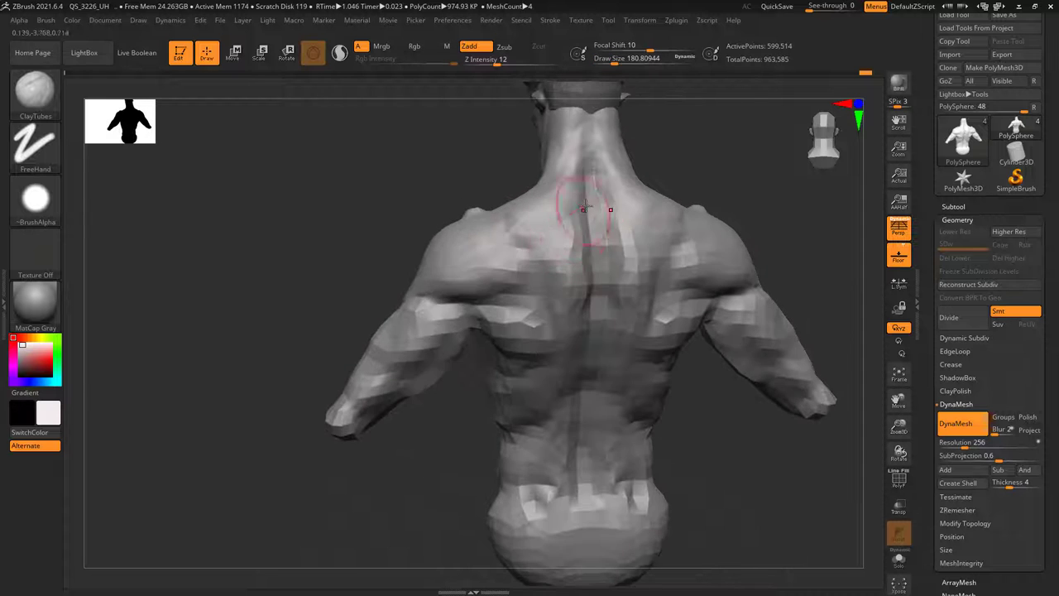
key("space")
left_click_drag(564, 231, 561, 231)
mouse_move(561, 231)
right_mouse_down()
mouse_move(585, 251)
mouse_move(614, 220)
mouse_move(578, 240)
right_mouse_up()
key("space")
left_click_drag(563, 231, 565, 231)
mouse_move(565, 231)
right_mouse_down()
mouse_move(544, 243)
mouse_move(580, 271)
mouse_move(594, 240)
right_mouse_up()
key("space")
left_click_drag(594, 240, 592, 239)
right_click_drag(592, 240, 579, 211)
- Refine the area between shoulder blade and spine with ClayTubes at draw size about 113, reducing it to about 74
key("space")
left_click_drag(577, 210, 574, 211)
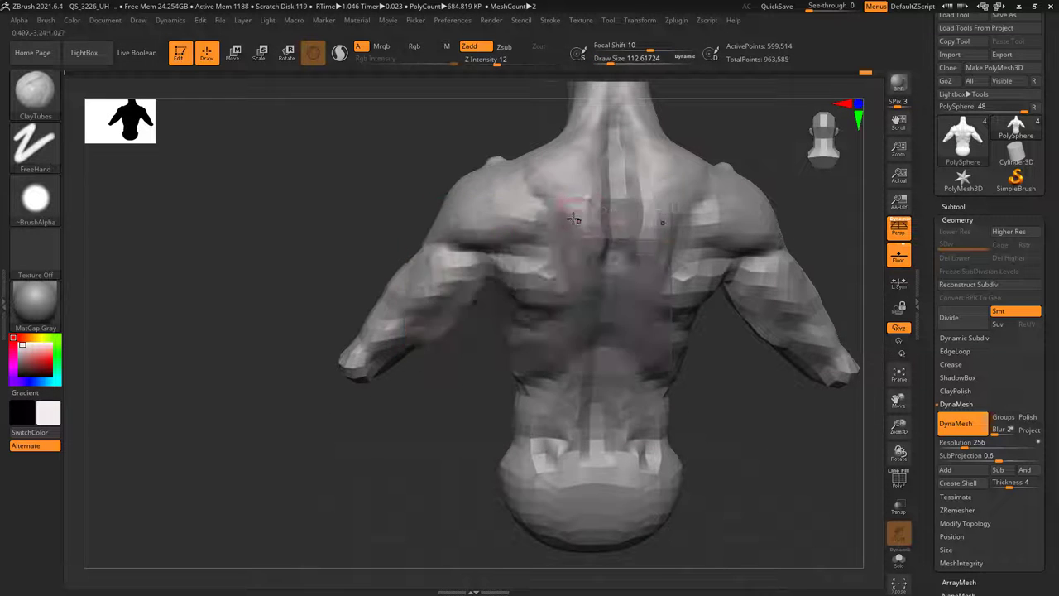
mouse_move(573, 218)
right_mouse_down()
mouse_move(589, 235)
mouse_move(576, 209)
right_mouse_up()
key("space")
left_click_drag(576, 209, 574, 208)
right_click_drag(574, 209, 505, 169)
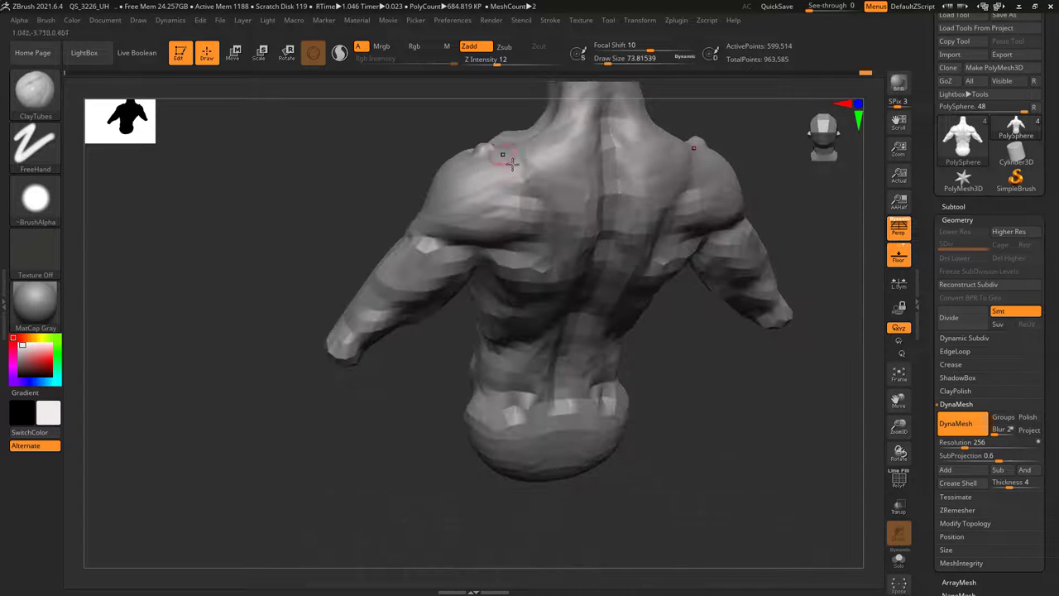
right_click_drag(535, 264, 565, 221)
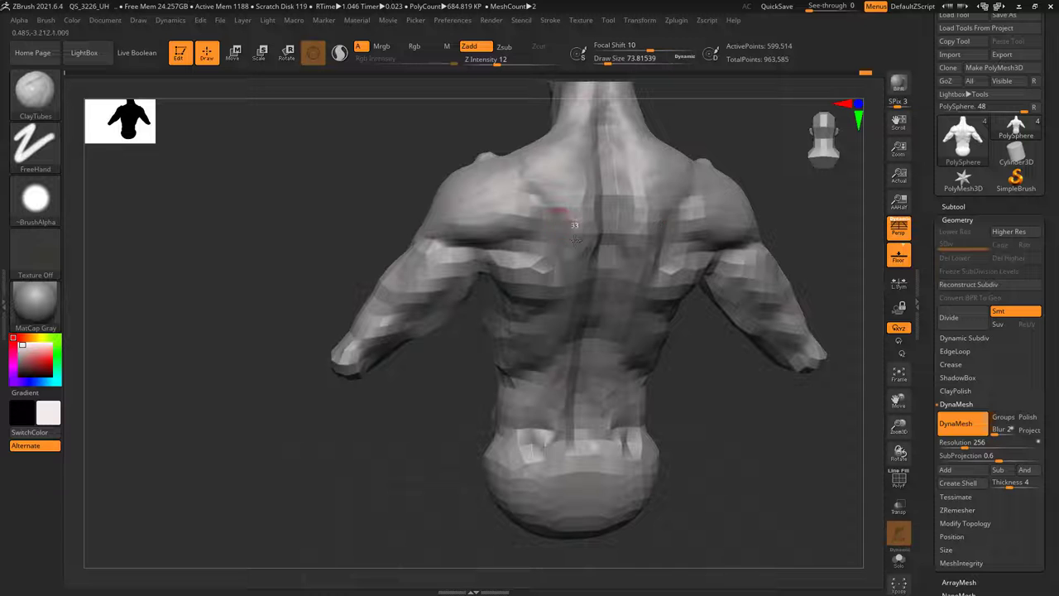
- Sculpt the inner edge of the shoulder blade with the Standard brush at draw size about 74 and Z Intensity 14
left_click(40, 100)
left_click(527, 104)
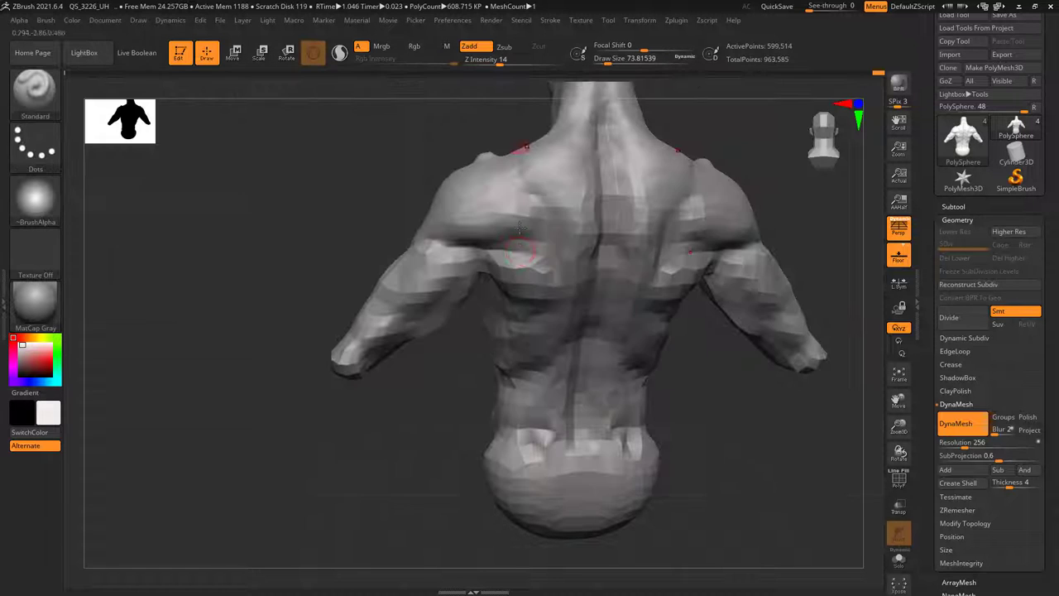
right_click_drag(547, 230, 569, 227)
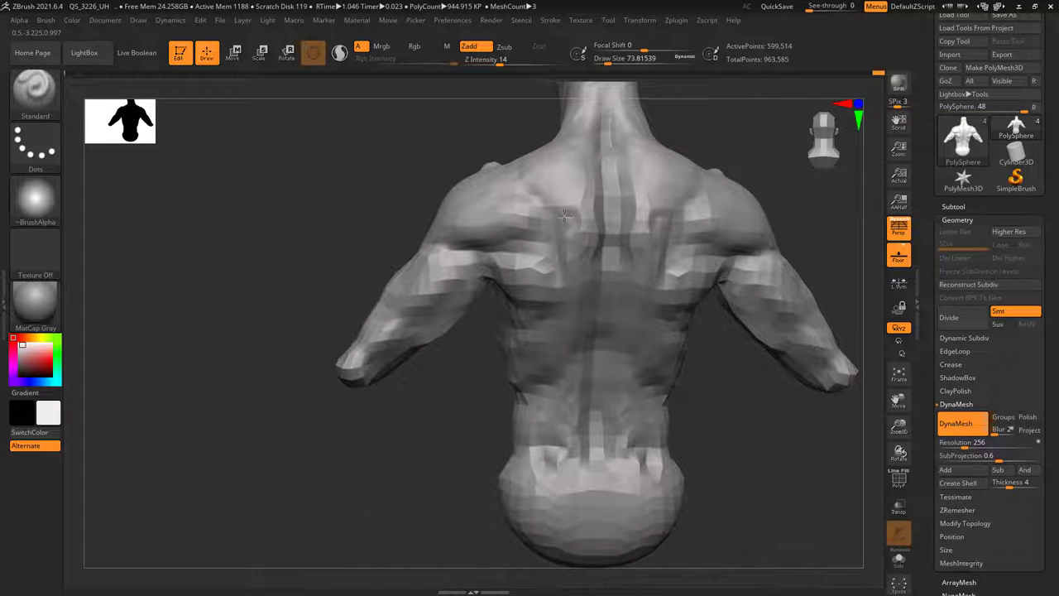
right_click_drag(552, 235, 563, 216)
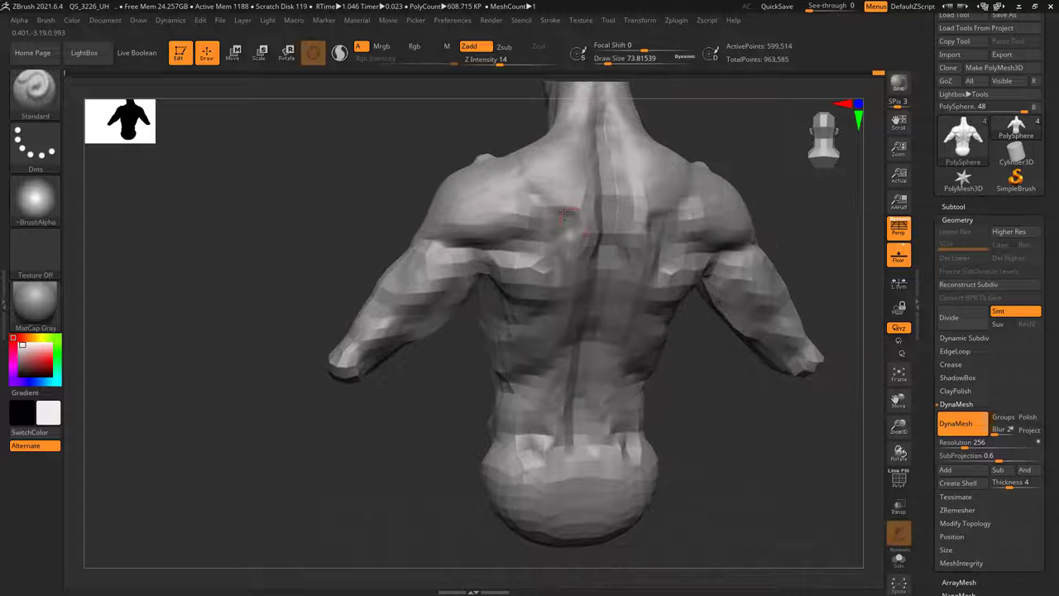
left_click_drag(565, 217, 564, 239)
right_click_drag(568, 241, 582, 279)
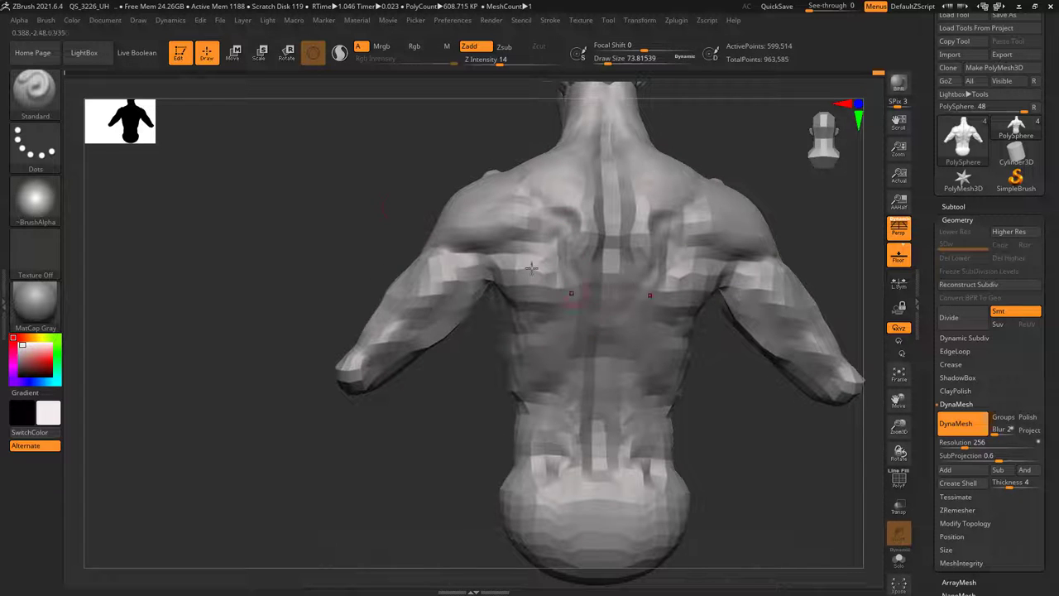
- Switch to ClayTubes and work the upper back and spine toward the neck base, reducing the draw size to about 61
left_click(43, 97)
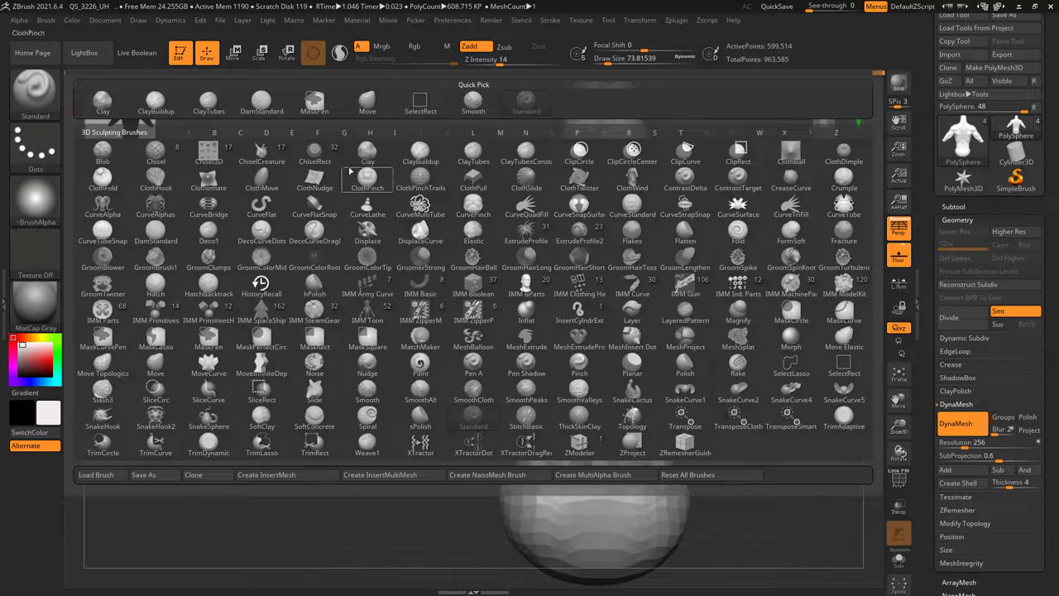
left_click(480, 159)
right_click_drag(546, 189, 611, 211)
key("space")
left_click_drag(593, 241, 595, 240)
mouse_move(608, 169)
right_mouse_down("alt")
mouse_move(599, 240)
mouse_move(598, 223)
right_mouse_up("alt")
key("space")
left_click_drag(599, 235, 595, 235)
mouse_move(593, 234)
right_mouse_down("ctrl")
mouse_move(588, 257)
mouse_move(601, 232)
mouse_move(583, 248)
right_mouse_up("ctrl")
- Shape the vertebra at the base of the neck with the Standard brush at draw size about 49
left_click(39, 95)
left_click(525, 107)
key("space")
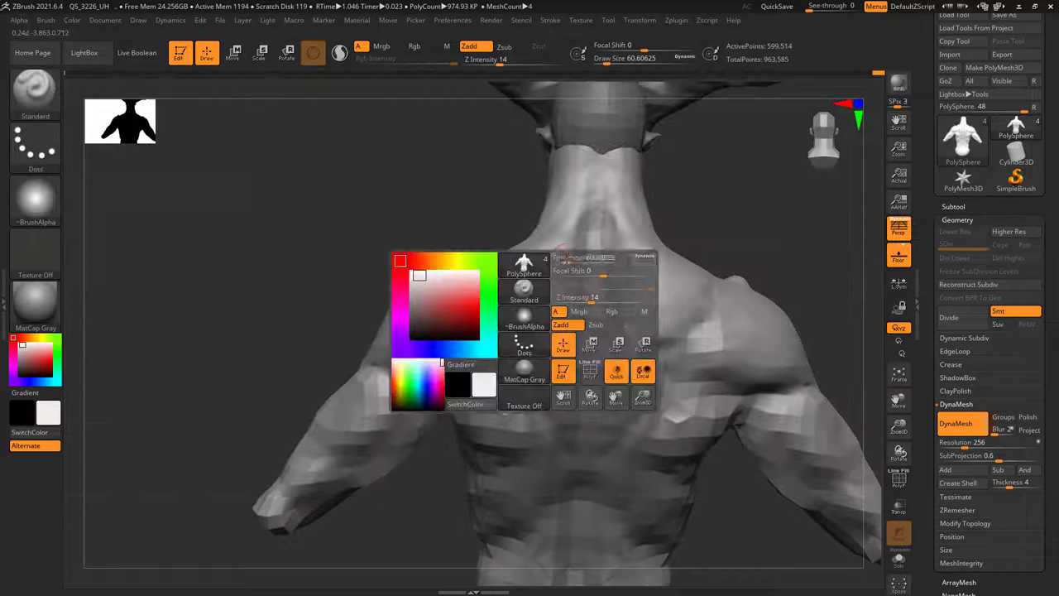
left_click_drag(589, 258, 587, 258)
right_click_drag(550, 255, 582, 240)
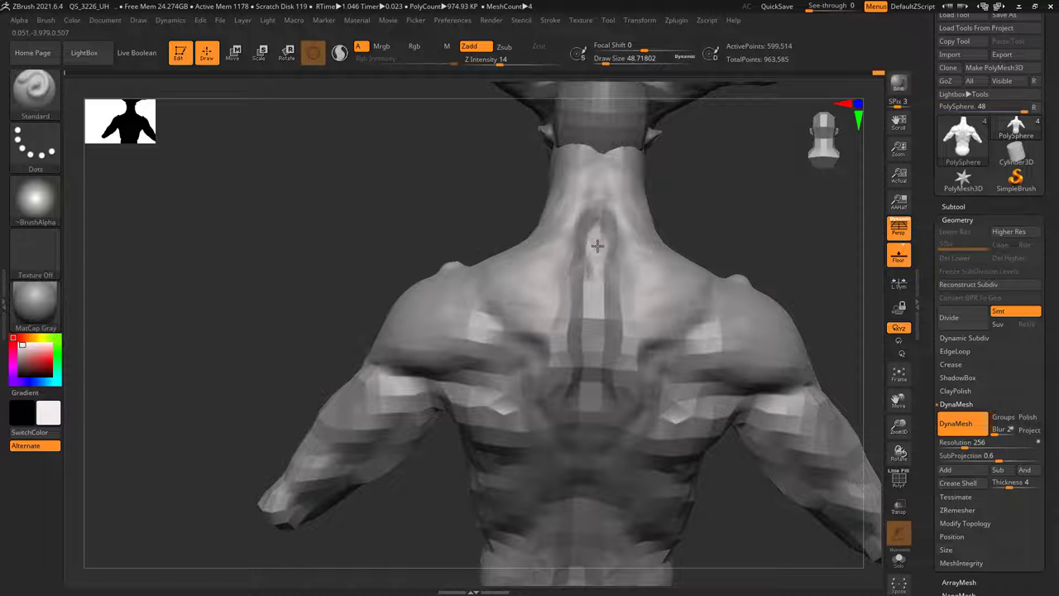
left_click_drag(593, 238, 594, 258)
mouse_move(594, 238)
right_mouse_down("alt")
mouse_move(596, 178)
mouse_move(589, 217)
mouse_move(598, 207)
mouse_move(579, 167)
mouse_move(587, 207)
mouse_move(617, 246)
mouse_move(592, 242)
right_mouse_up("alt")
- Switch to ClayTubes at draw size about 81 and work the upper back below the neck, enlarging the brush to about 96
key("space")
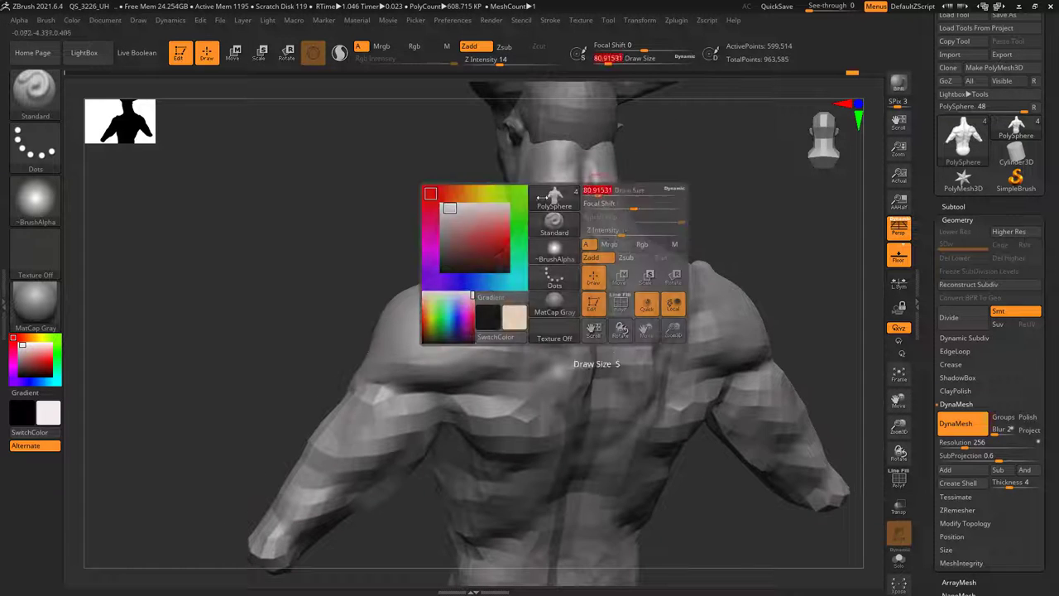
left_click_drag(599, 191, 603, 190)
left_click(31, 93)
left_click(478, 161)
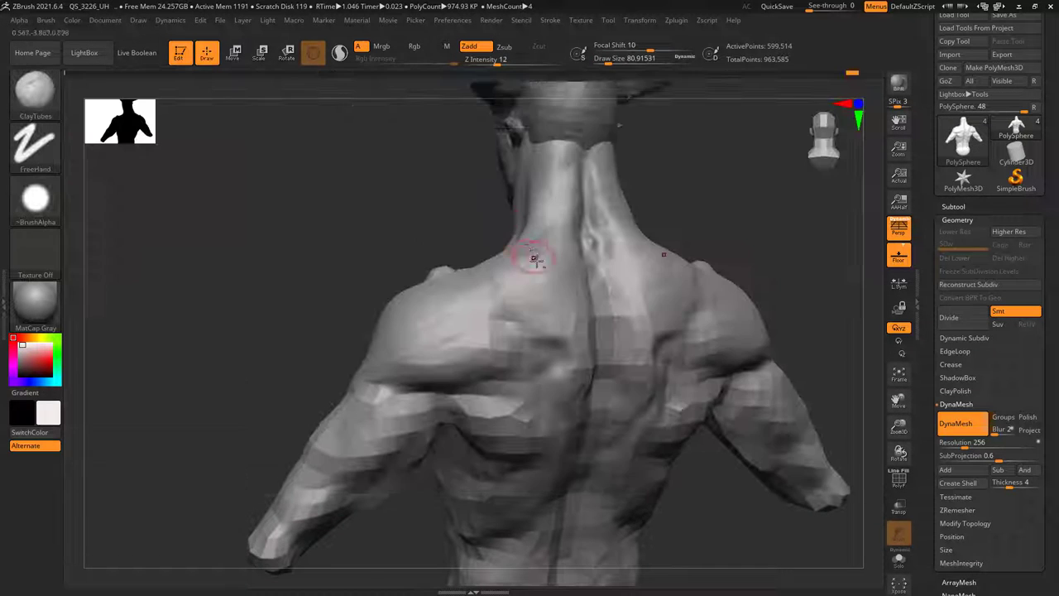
right_click_drag(549, 252, 537, 196, "alt")
key("space")
key("space")
left_click_drag(538, 196, 542, 196)
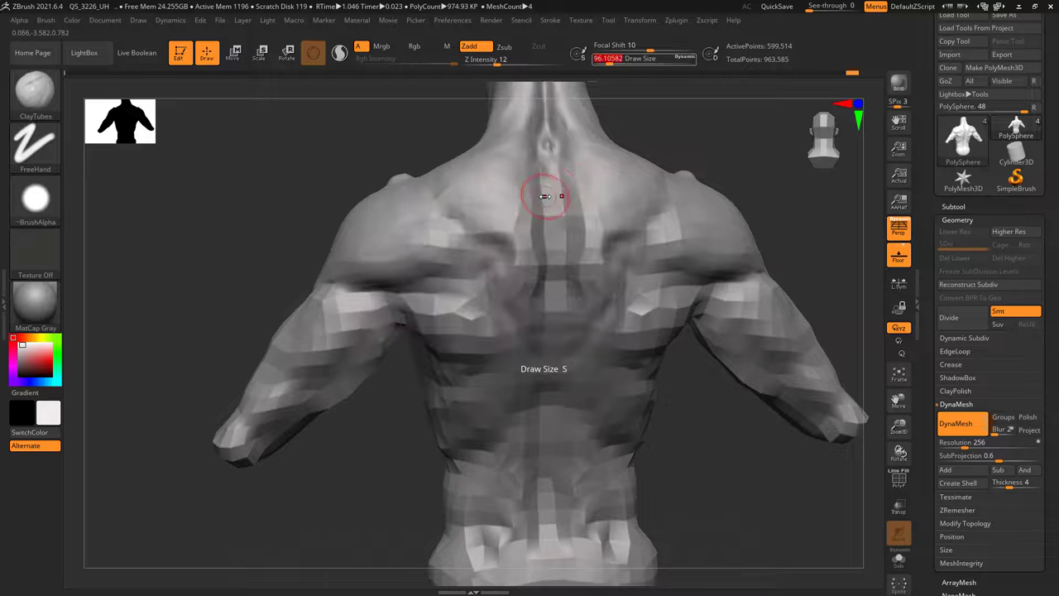
- Build up the spine ridge below the neck vertebra at draw size about 54, enlarging the brush to about 113
key("space")
right_click_drag(558, 171, 543, 186)
key("space")
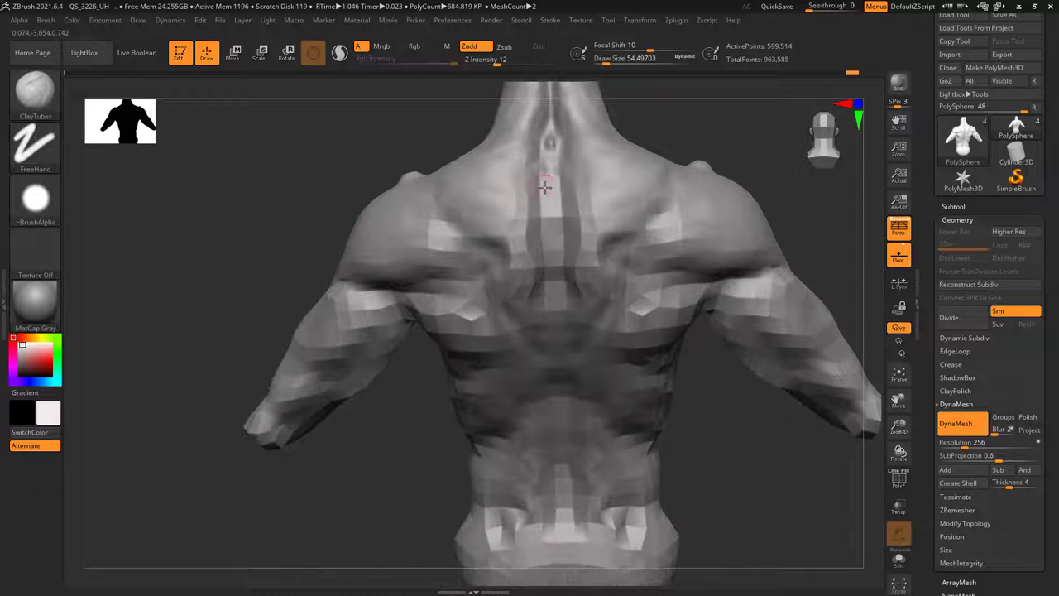
key("space")
left_click_drag(543, 187, 535, 175)
key("space")
key("space")
key("space")
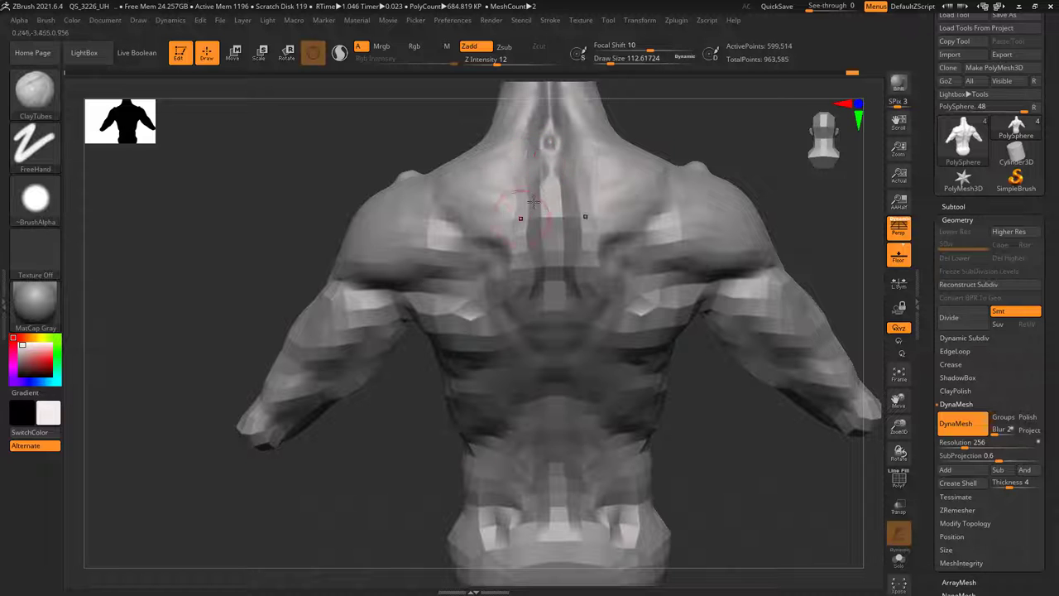
- Refine the trapezius between spine and shoulder blade with ClayTubes at draw size about 74, reducing it to about 43
right_click_drag(514, 247, 529, 207)
key("space")
left_click_drag(529, 208, 525, 208)
right_click_drag(526, 207, 501, 242)
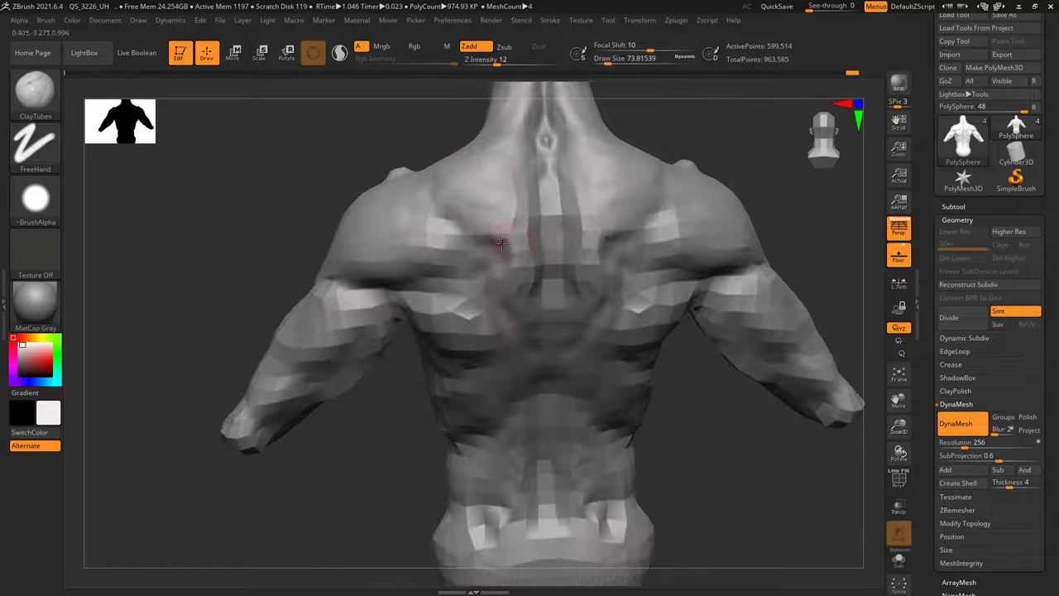
key("space")
left_click_drag(511, 237, 503, 236)
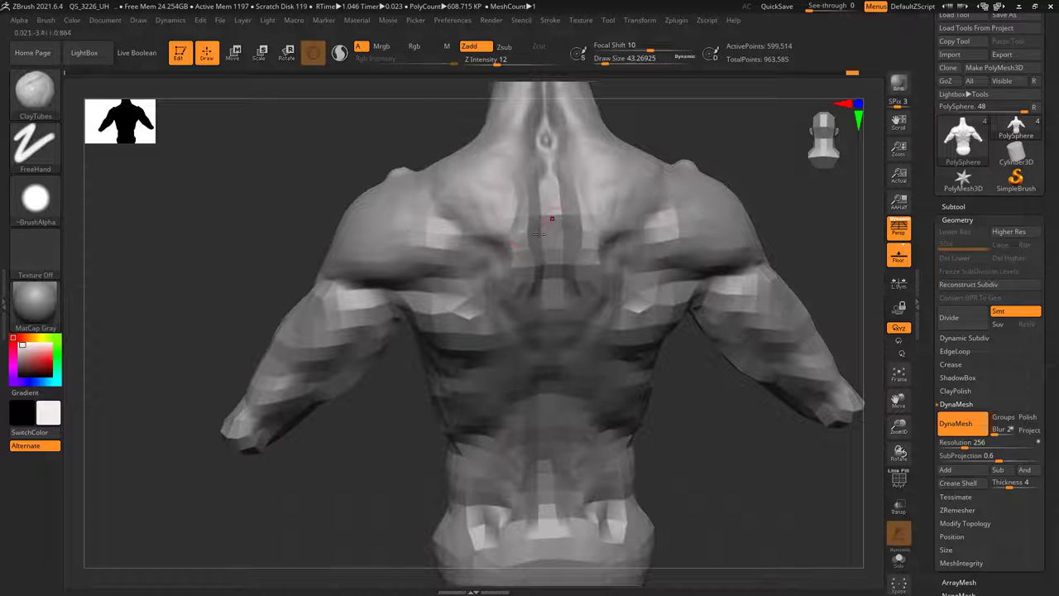
- Work the spine between the shoulder blades with ClayTubes at draw size about 43, enlarging it to about 104
right_click_drag(555, 285, 528, 260)
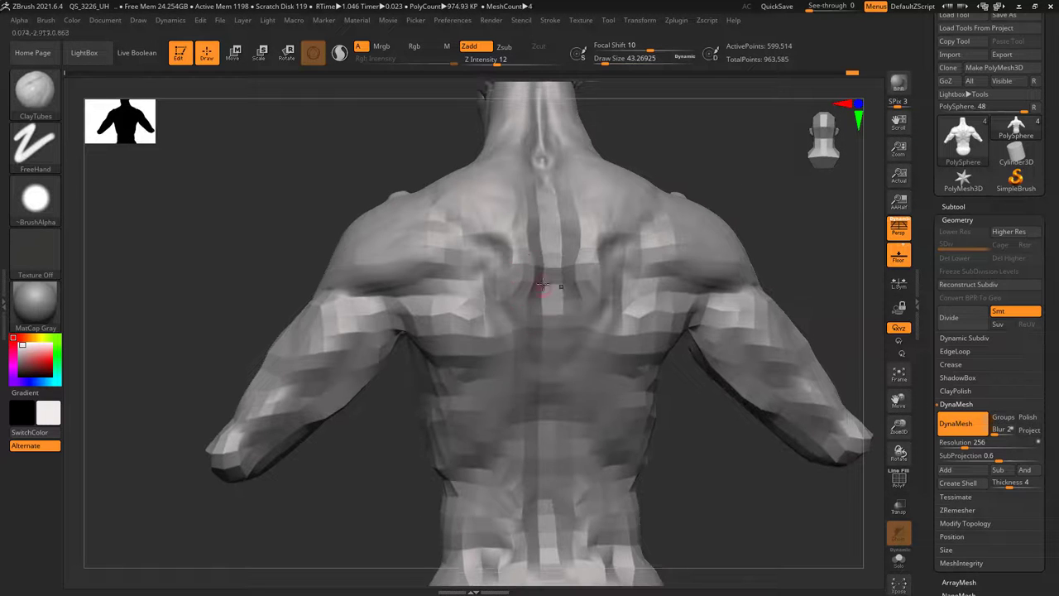
key("space")
left_click_drag(542, 285, 555, 283)
right_click_drag(551, 239, 533, 221)
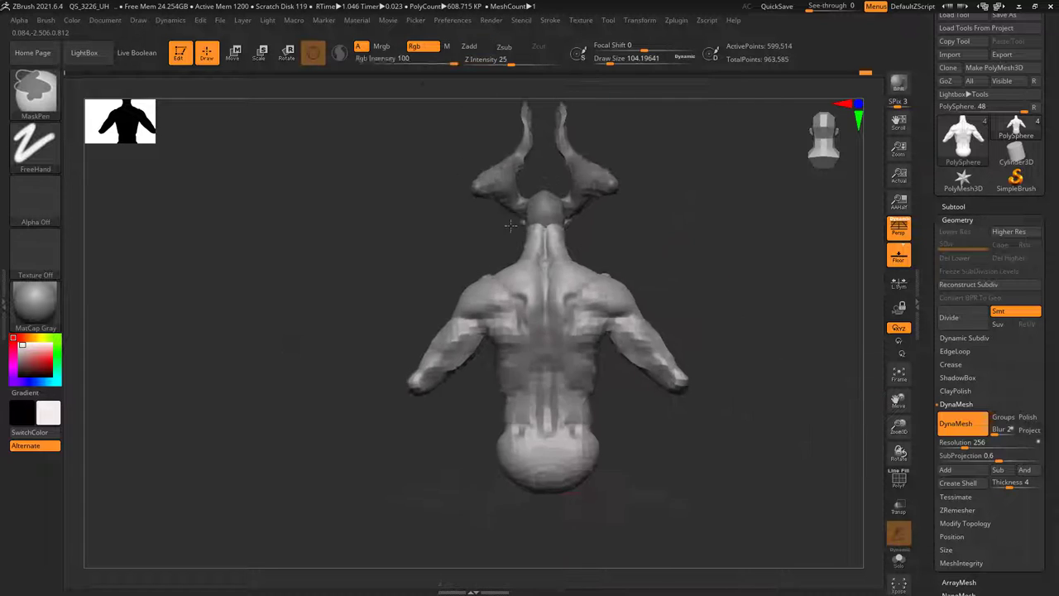
mouse_move(529, 207)
left_mouse_down()
mouse_move(551, 189)
mouse_move(536, 263)
left_mouse_up()
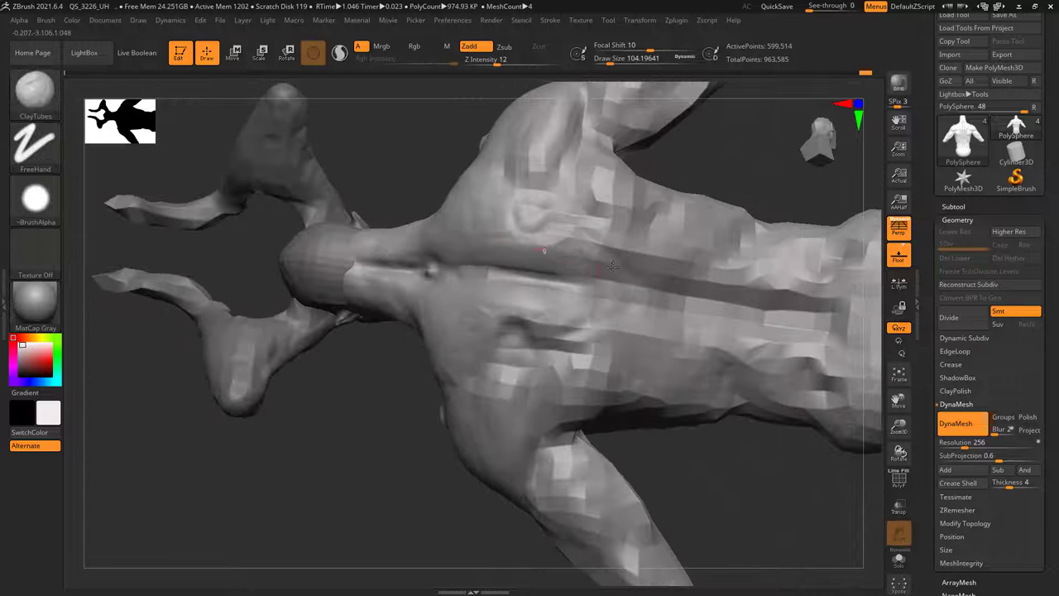
- Fill out the muscle running alongside the upper spine with ClayTubes at draw size about 67
key("space")
left_click_drag(597, 263, 592, 263)
mouse_move(587, 263)
right_mouse_down()
mouse_move(574, 234)
mouse_move(578, 261)
mouse_move(604, 264)
mouse_move(571, 266)
right_mouse_up()
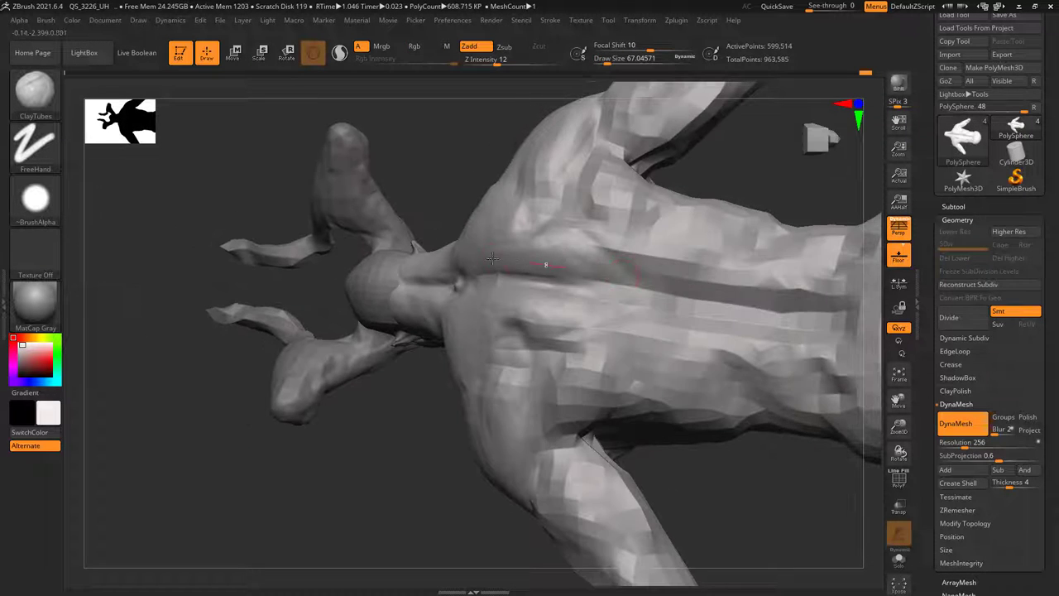
mouse_move(512, 260)
left_mouse_down()
mouse_move(608, 274)
mouse_move(524, 259)
left_mouse_up()
right_click_drag(491, 265, 554, 266)
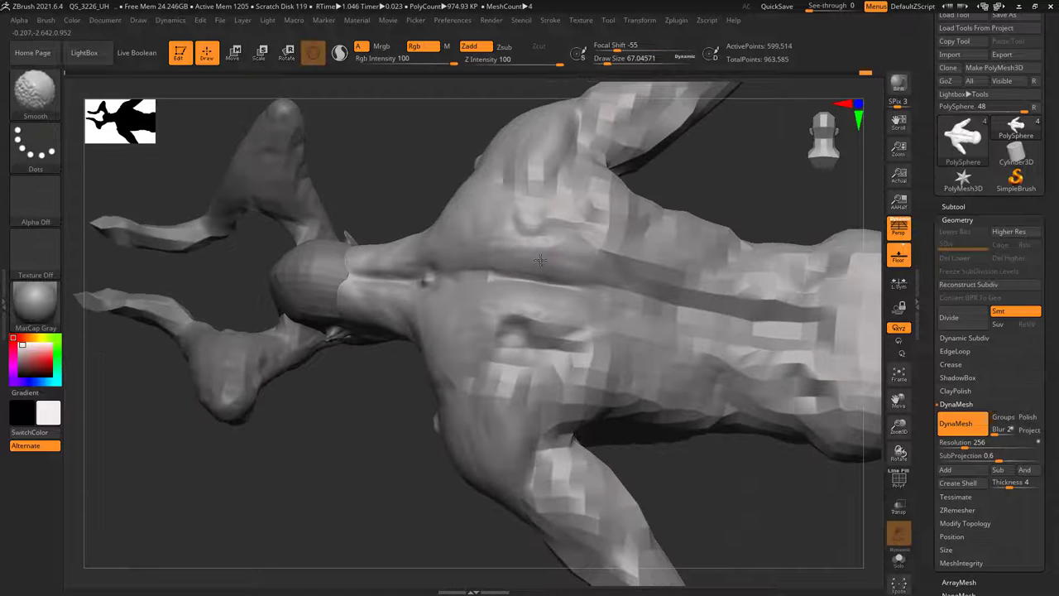
- Smooth the muscle between the spine and the shoulder blade at draw size about 67
left_click_drag(540, 260, 572, 249, "shift")
right_click_drag(573, 248, 555, 279)
left_click_drag(579, 252, 523, 250, "shift")
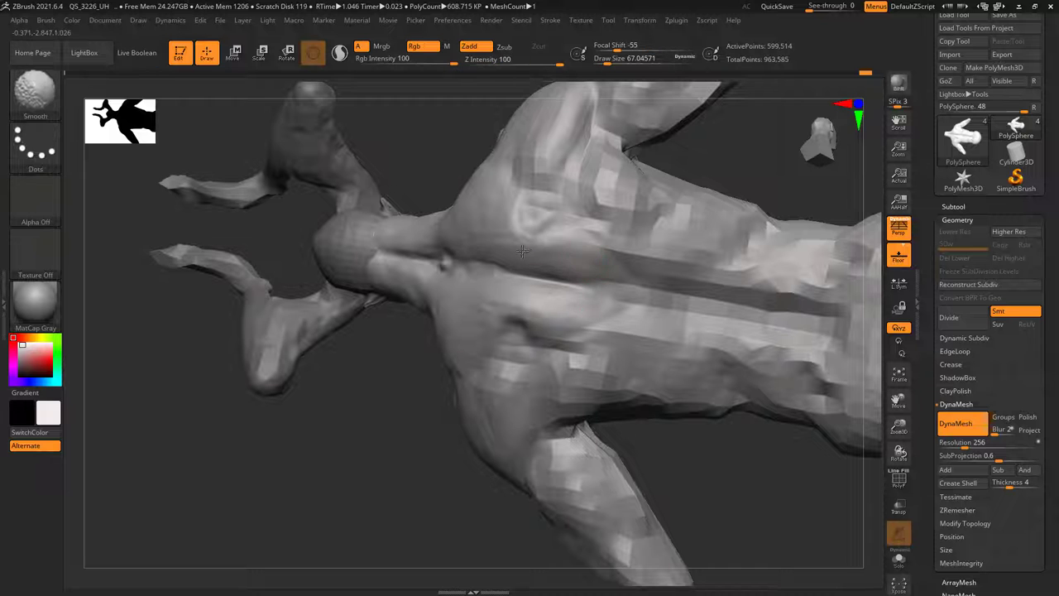
mouse_move(503, 230)
right_mouse_down()
mouse_move(485, 257)
mouse_move(570, 288)
mouse_move(442, 207)
mouse_move(475, 239)
mouse_move(514, 253)
right_mouse_up()
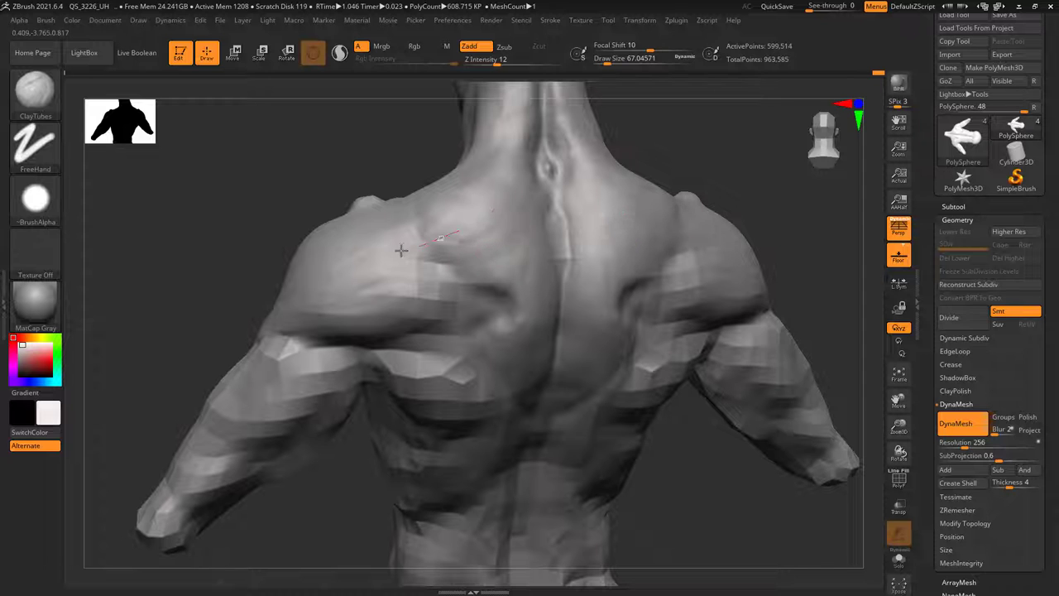
- Work the back of the neck above the trapezius with ClayTubes at draw size about 54
right_click_drag(528, 270, 524, 241)
right_click_drag(525, 156, 515, 220, "ctrl")
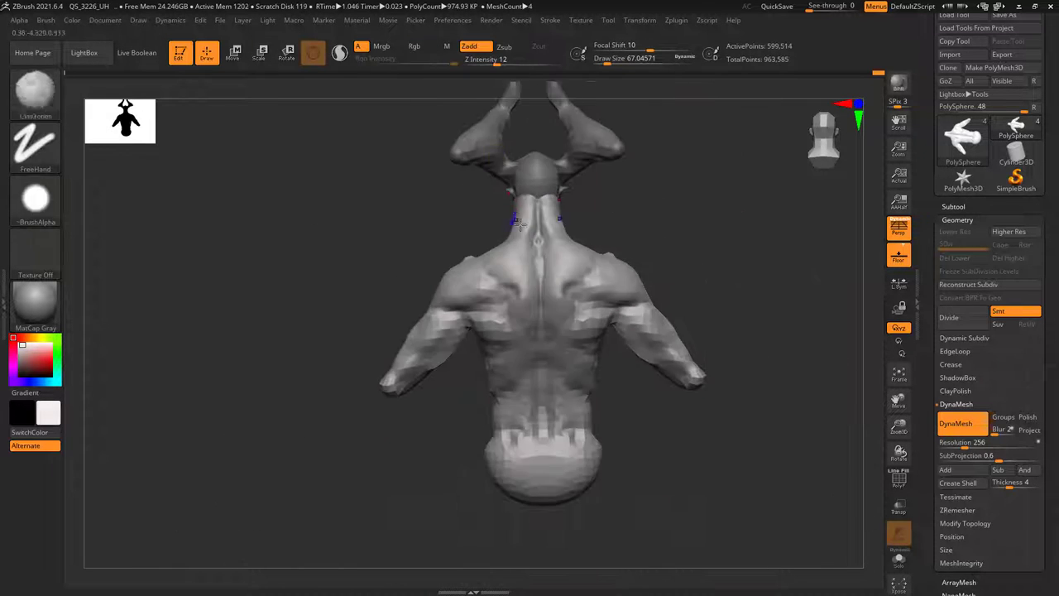
mouse_move(520, 272)
right_mouse_down("alt")
mouse_move(498, 201)
mouse_move(464, 222)
mouse_move(460, 198)
right_mouse_up("alt")
left_click_drag(461, 198, 451, 203, "shift")
mouse_move(451, 204)
right_mouse_down()
mouse_move(444, 170)
mouse_move(472, 175)
mouse_move(487, 208)
mouse_move(451, 199)
mouse_move(426, 217)
mouse_move(467, 251)
right_mouse_up()
right_click(490, 205)
right_click(484, 205)
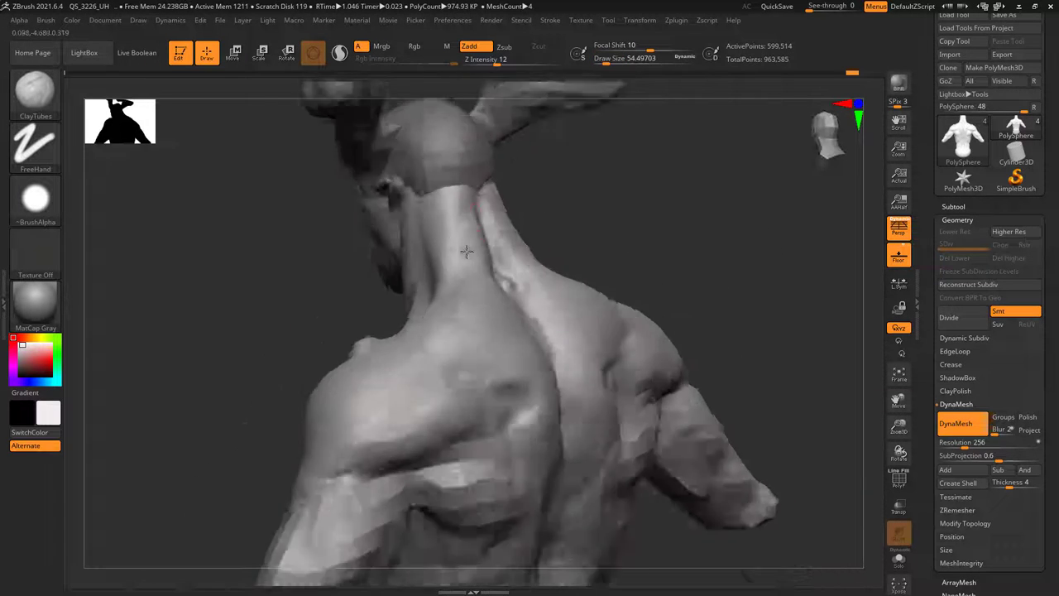
left_click_drag(466, 251, 492, 193)
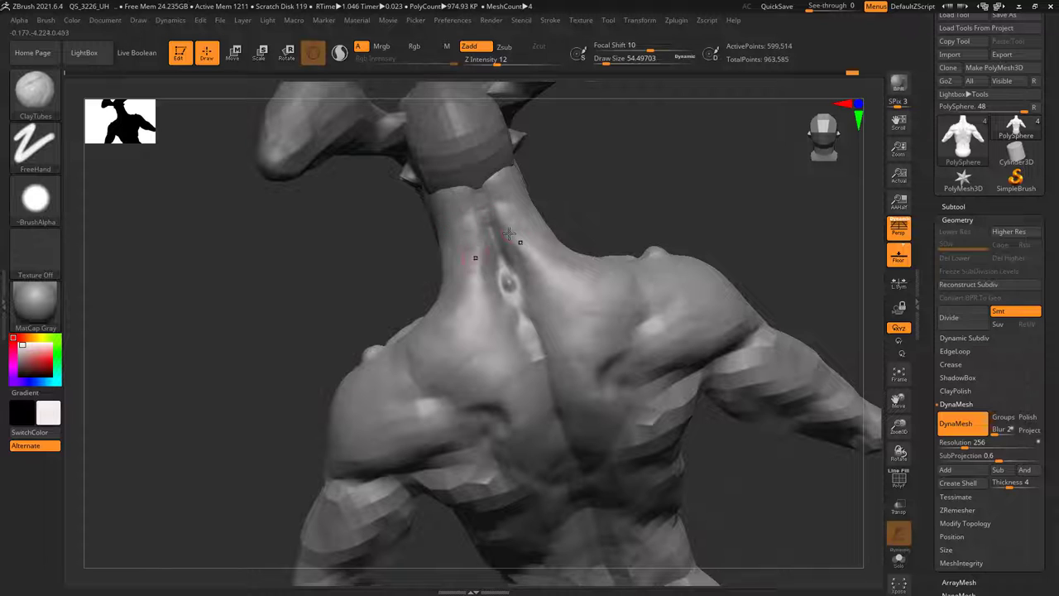
- Smooth the back and side of the neck down into the trapezius at draw size about 54
right_click_drag(508, 260, 491, 232)
left_click_drag(491, 233, 479, 242, "shift")
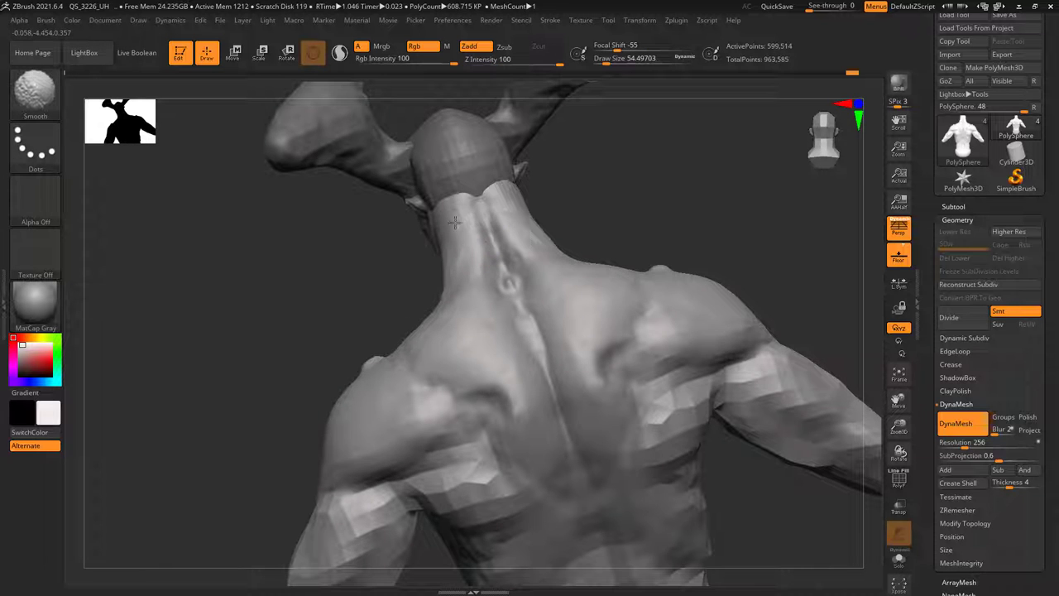
right_click_drag(453, 297, 486, 291)
left_click_drag(455, 286, 445, 305, "shift")
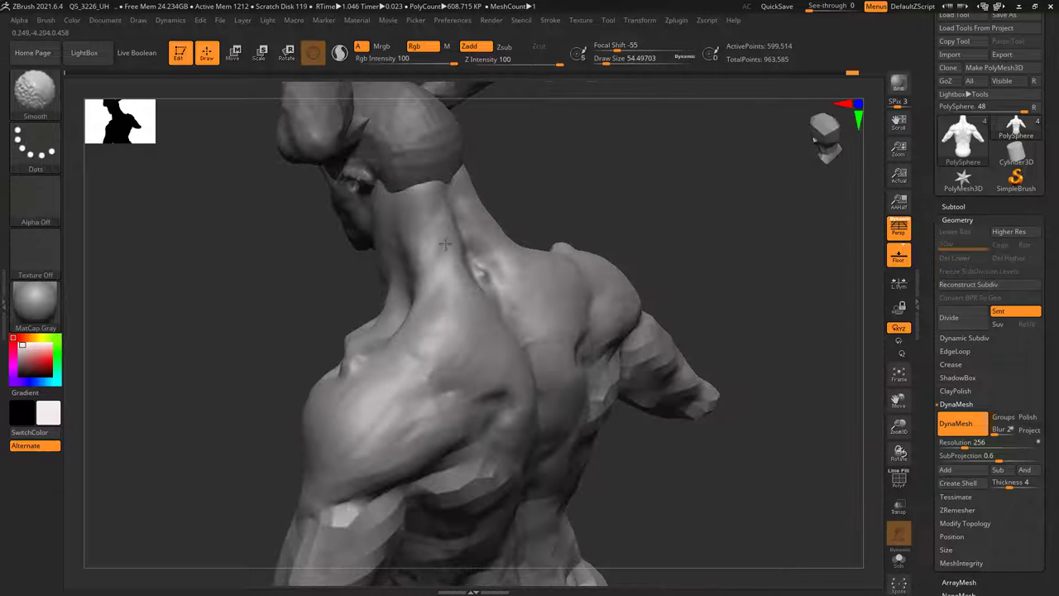
mouse_move(453, 249)
right_mouse_down("shift")
mouse_move(485, 256)
mouse_move(480, 203)
mouse_move(461, 255)
right_mouse_up("shift")
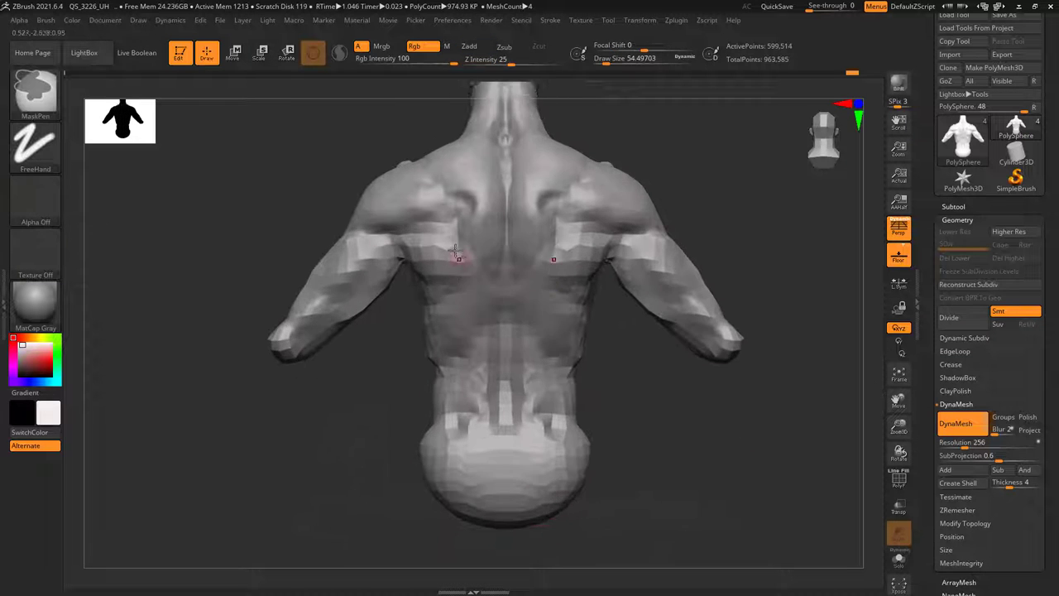
- Build up the shoulder blade area with ClayTubes, enlarging the brush to draw size about 113
key("space")
left_click_drag(465, 199, 470, 198)
mouse_move(470, 199)
right_mouse_down()
mouse_move(491, 229)
mouse_move(494, 218)
right_mouse_up()
key("space")
left_click_drag(495, 218, 499, 219)
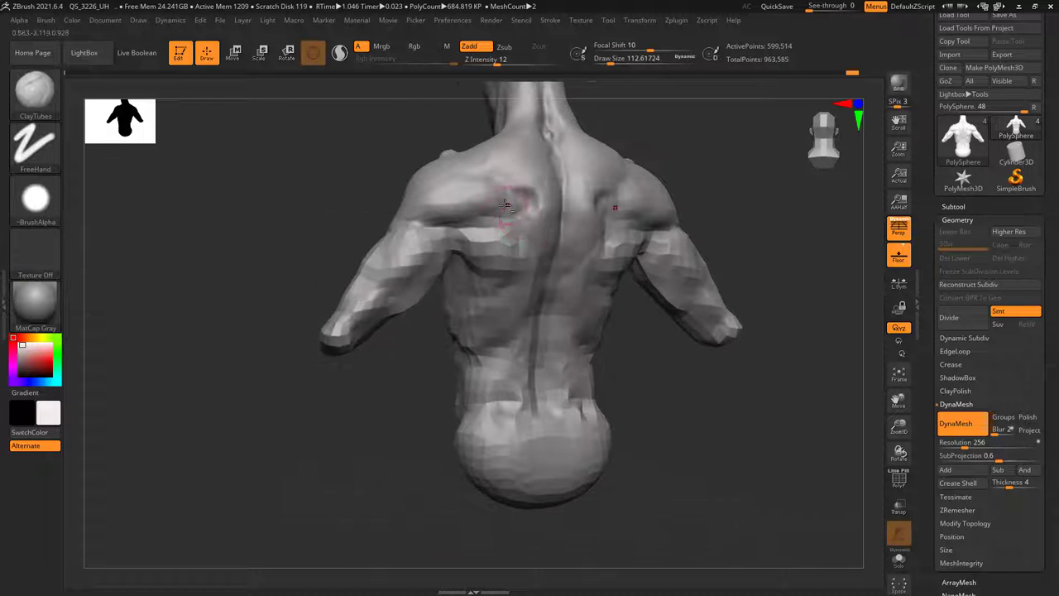
right_click_drag(515, 206, 509, 224)
- Refine the hollow and ridge at the inner end of the shoulder blade at draw size about 74, smoothing the surface
key("space")
left_click_drag(509, 224, 507, 224)
right_click_drag(506, 224, 489, 232)
key("space")
left_click_drag(491, 232, 494, 232)
mouse_move(494, 232)
right_mouse_down()
mouse_move(511, 241)
mouse_move(440, 262)
right_mouse_up()
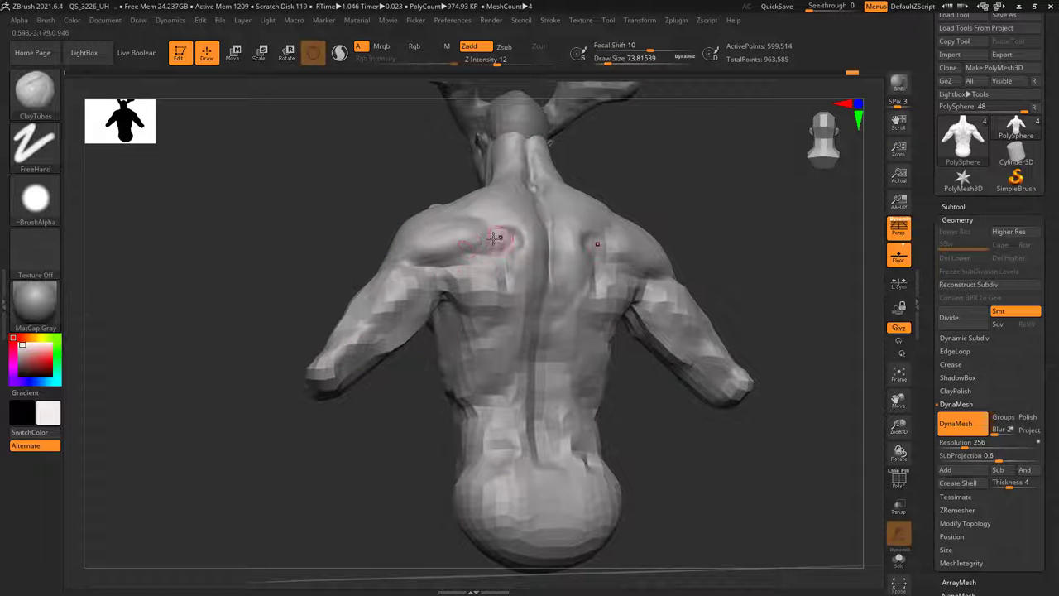
mouse_move(494, 238)
left_mouse_down("shift")
mouse_move(477, 253)
mouse_move(475, 242)
mouse_move(501, 238)
left_mouse_up("shift")
mouse_move(501, 238)
right_mouse_down("shift")
mouse_move(539, 276)
mouse_move(530, 240)
right_mouse_up("shift")
- Build up the muscle below the shoulder blade with ClayTubes at draw size about 130, reducing it to about 104
mouse_move(529, 240)
right_mouse_down()
mouse_move(496, 237)
mouse_move(582, 266)
mouse_move(529, 299)
mouse_move(526, 258)
mouse_move(496, 251)
right_mouse_up()
key("space")
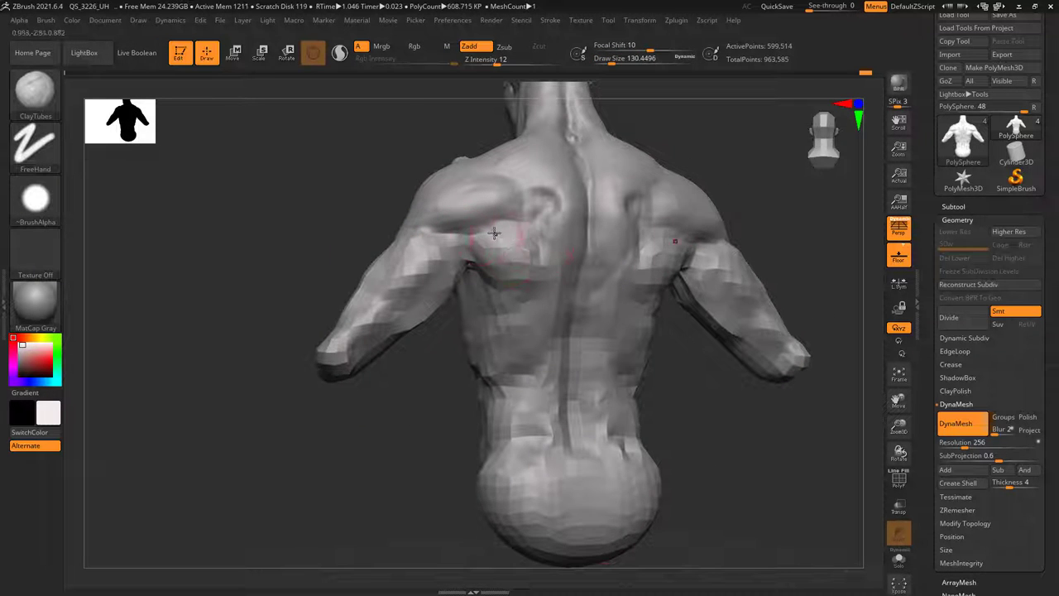
right_click_drag(550, 257, 517, 241, "shift")
left_click_drag(503, 237, 534, 265)
mouse_move(584, 255)
right_mouse_down()
mouse_move(558, 248)
mouse_move(566, 242)
mouse_move(572, 293)
mouse_move(562, 260)
mouse_move(585, 266)
right_mouse_up()
left_click_drag(612, 246, 558, 267)
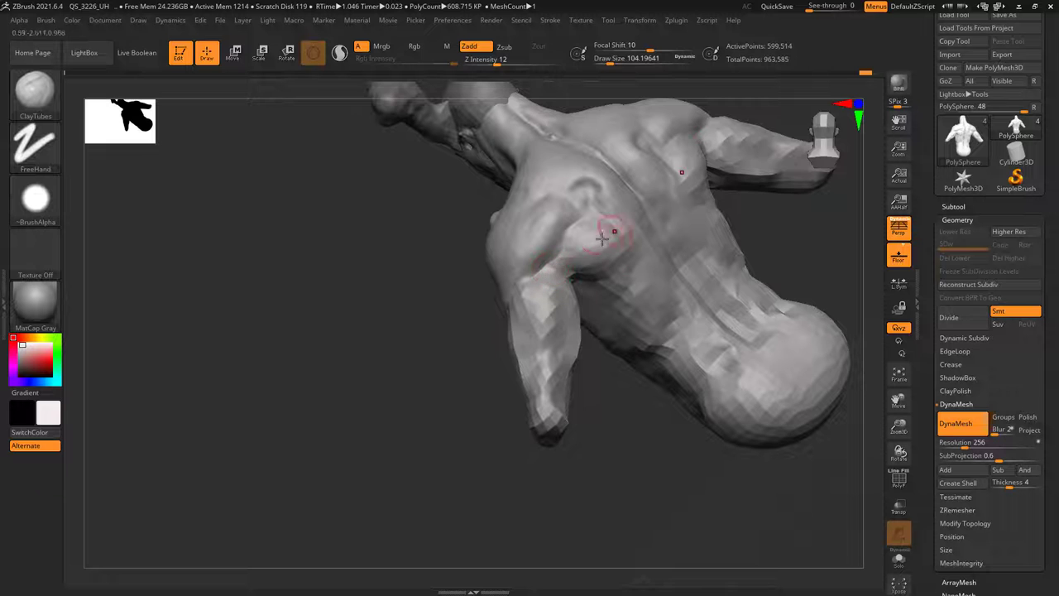
left_click_drag(624, 240, 590, 262)
right_click_drag(626, 224, 572, 296)
- Round out the muscle between the lower shoulder blade and the armpit with ClayTubes at draw size about 130
key("space")
left_click_drag(582, 221, 586, 220)
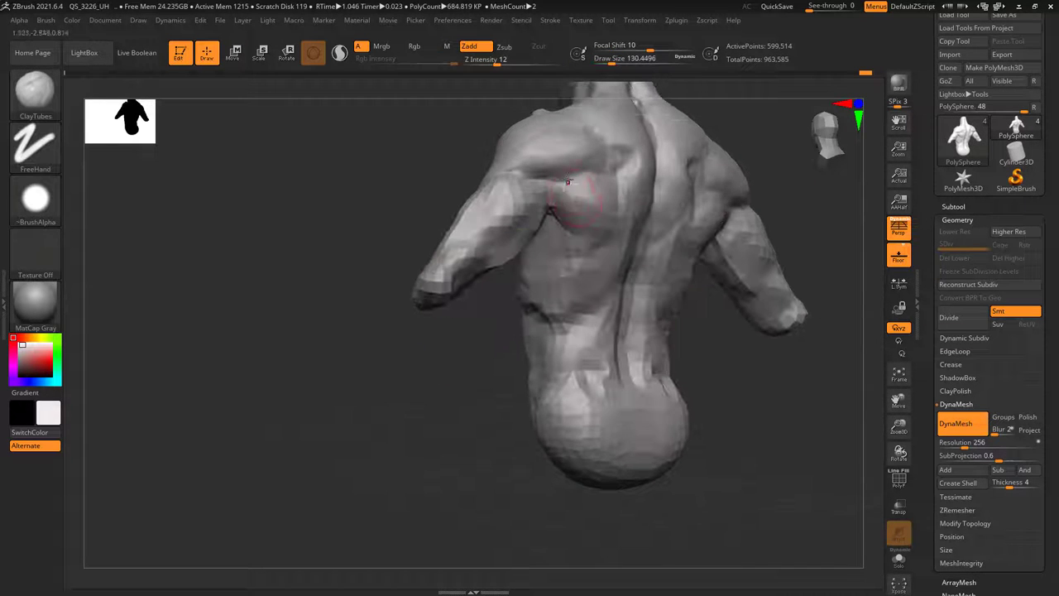
right_click_drag(626, 234, 589, 273)
key("space")
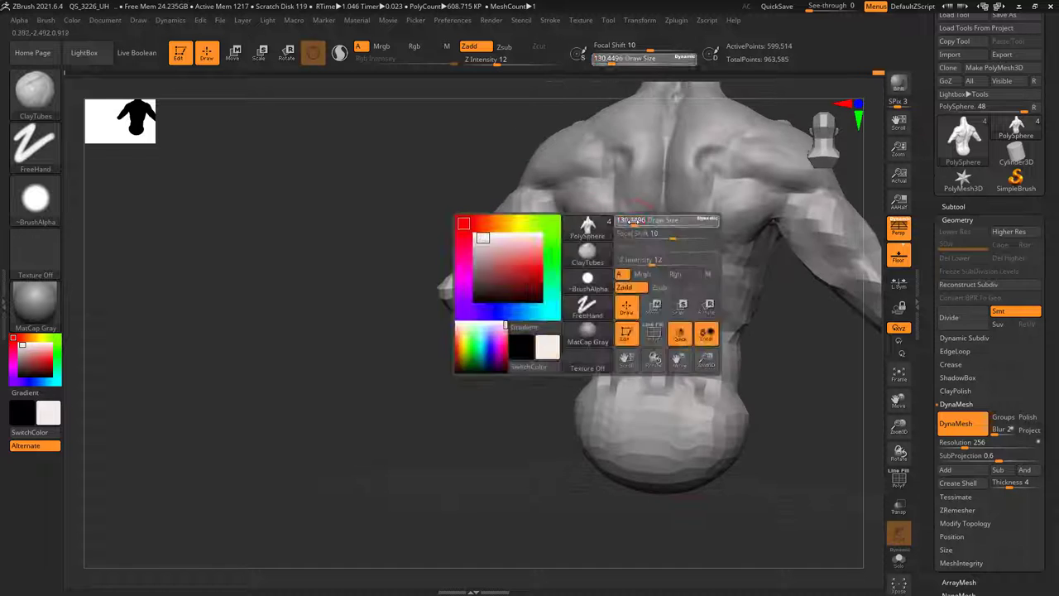
mouse_move(582, 227)
right_mouse_down()
mouse_move(603, 208)
mouse_move(572, 195)
right_mouse_up()
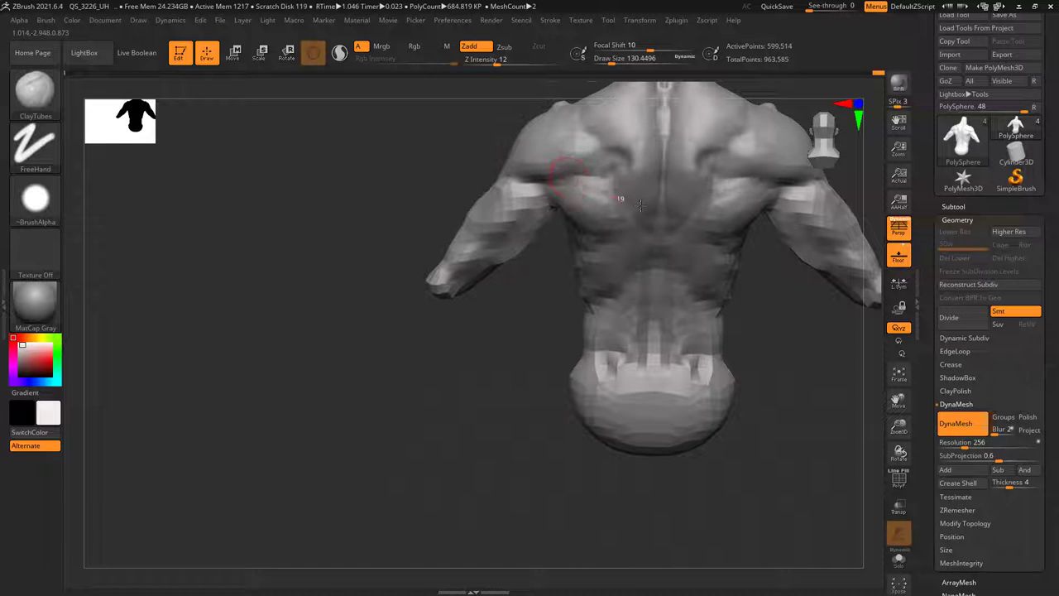
mouse_move(640, 206)
right_mouse_down()
mouse_move(622, 216)
mouse_move(634, 201)
mouse_move(645, 220)
right_mouse_up()
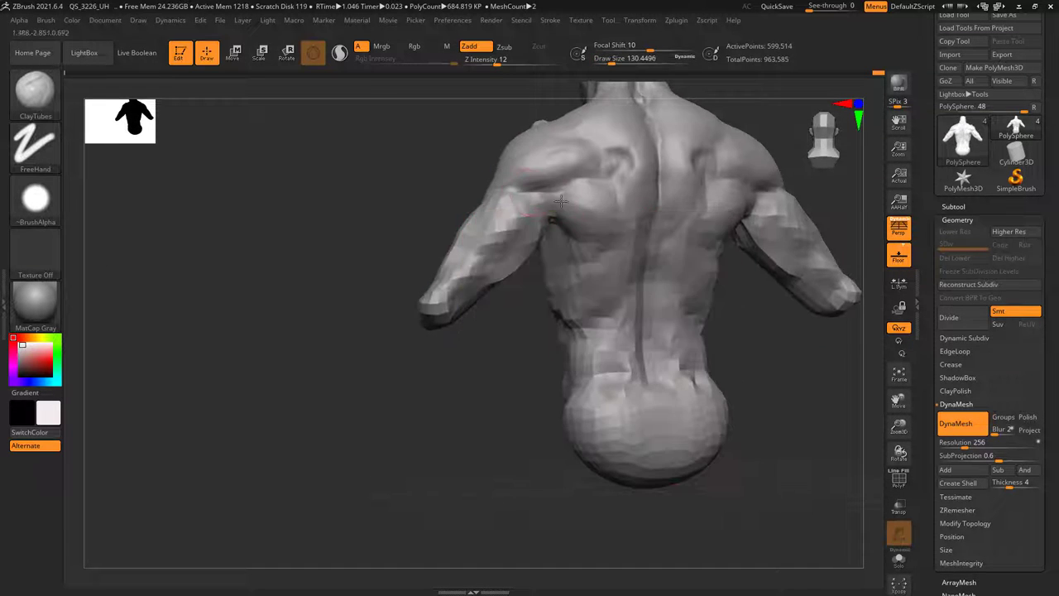
- Build up the outer back below the armpit and the muscle beside the lower spine with ClayTubes at draw size about 130
left_click_drag(561, 201, 577, 197)
mouse_move(616, 253)
right_mouse_down()
mouse_move(547, 239)
mouse_move(597, 252)
right_mouse_up()
mouse_move(645, 310)
right_mouse_down("alt")
mouse_move(648, 250)
mouse_move(583, 228)
mouse_move(552, 180)
right_mouse_up("alt")
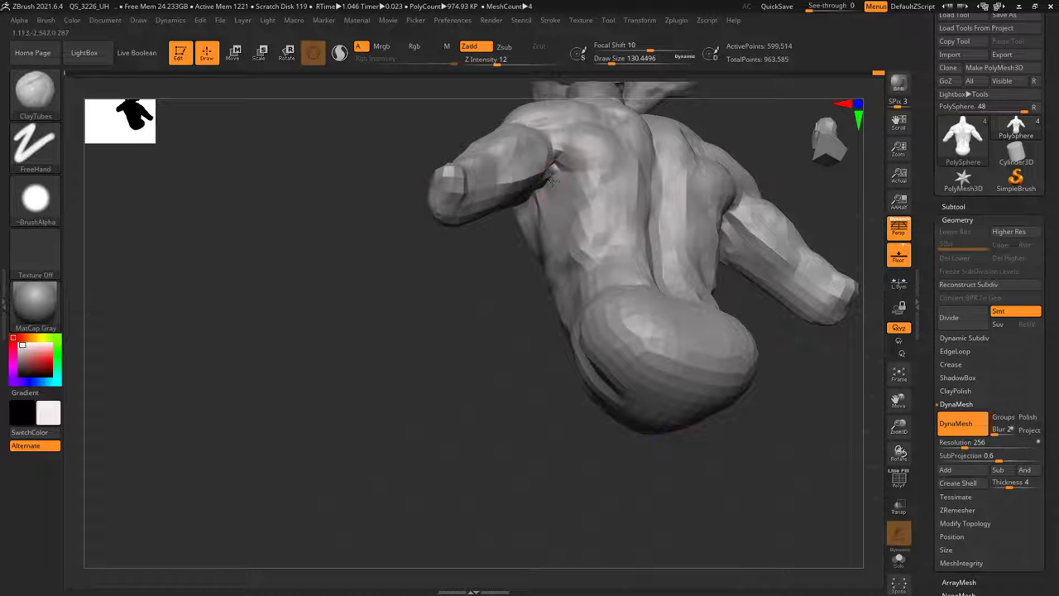
left_click_drag(621, 257, 633, 263)
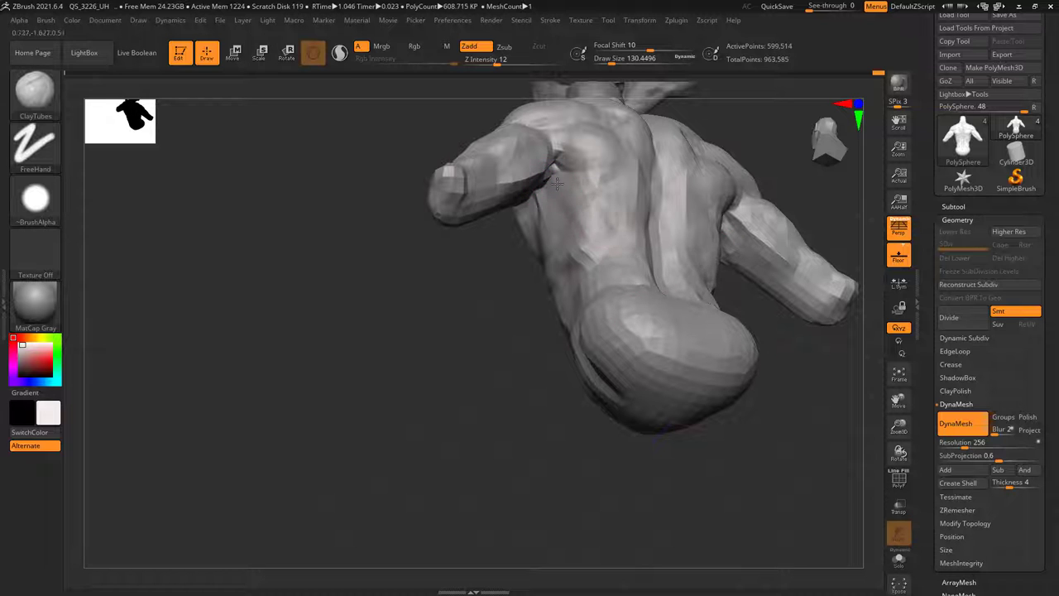
right_click_drag(557, 184, 576, 184, "shift")
left_click_drag(608, 206, 612, 211)
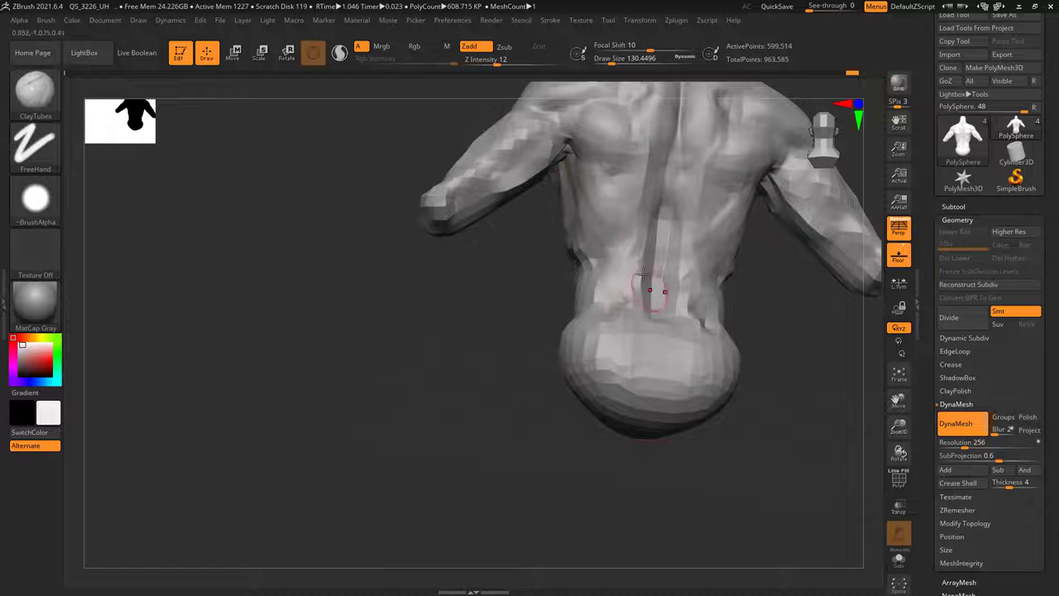
mouse_move(664, 223)
right_mouse_down("shift")
mouse_move(669, 248)
mouse_move(624, 228)
mouse_move(664, 249)
mouse_move(699, 197)
mouse_move(682, 212)
right_mouse_up("shift")
- Fill out and smooth the side of the back from the armpit toward the waist with ClayTubes at draw size about 130
right_click_drag(652, 250, 587, 254)
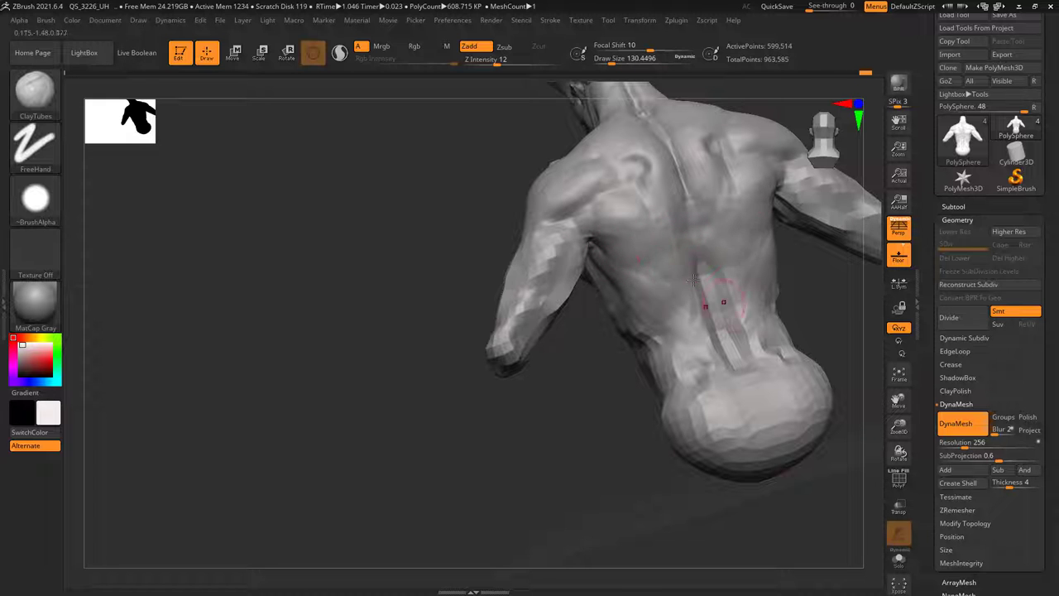
mouse_move(653, 260)
right_mouse_down("shift")
mouse_move(767, 300)
mouse_move(728, 249)
mouse_move(553, 264)
mouse_move(610, 213)
mouse_move(604, 240)
mouse_move(585, 218)
right_mouse_up("shift")
mouse_move(585, 218)
right_mouse_down("ctrl")
mouse_move(574, 243)
mouse_move(590, 217)
right_mouse_up("ctrl")
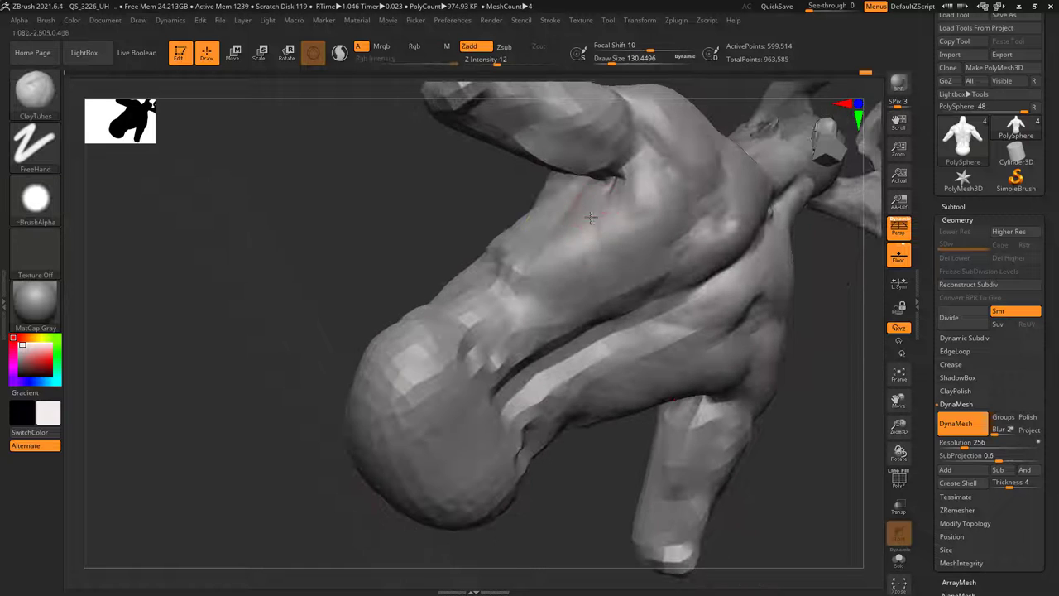
left_click_drag(555, 296, 590, 198)
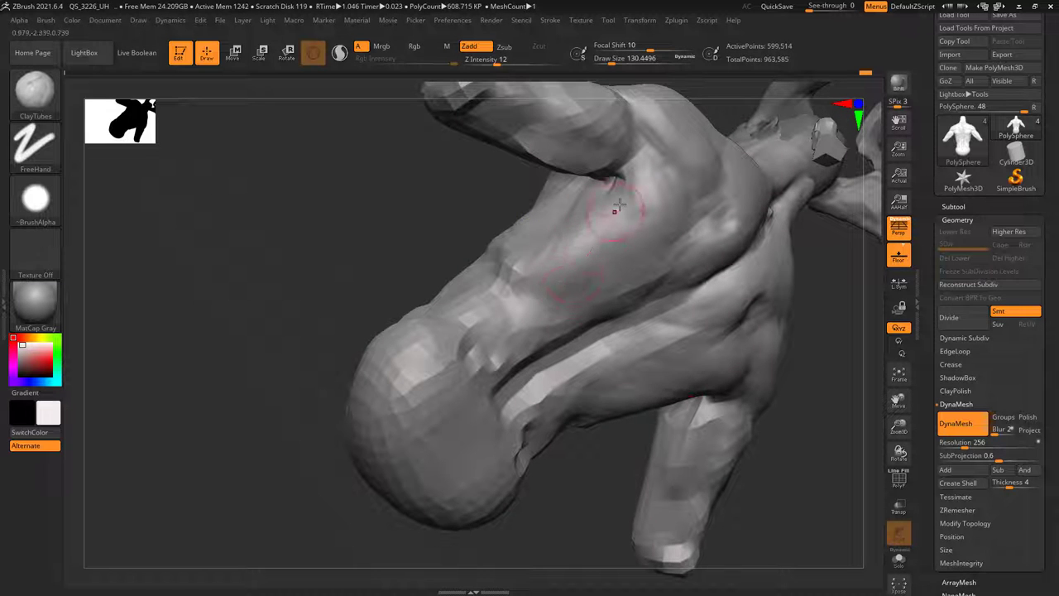
mouse_move(593, 312)
right_mouse_down()
mouse_move(642, 218)
mouse_move(645, 276)
right_mouse_up()
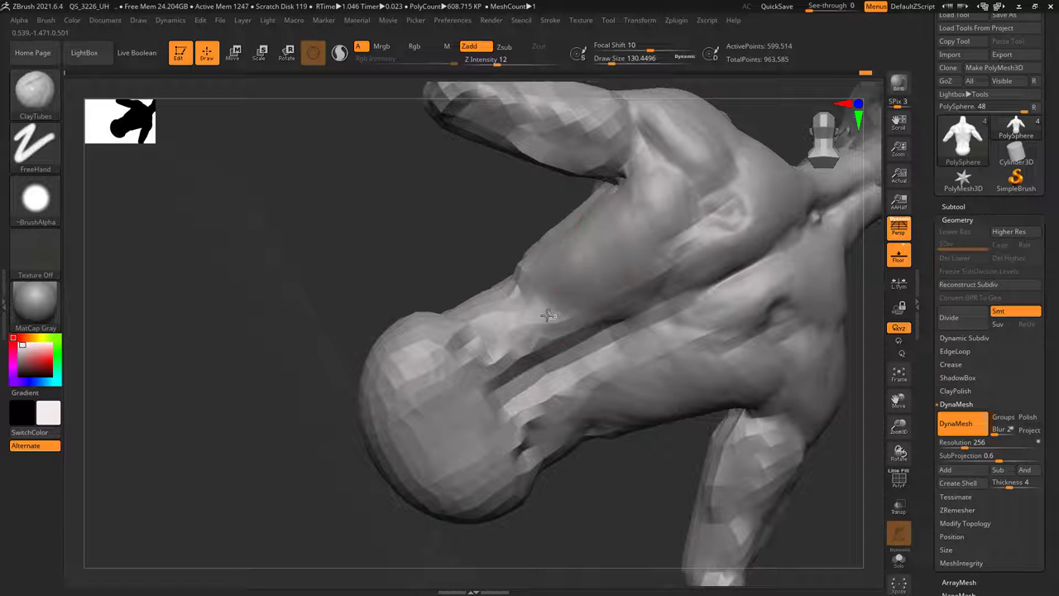
mouse_move(548, 315)
right_mouse_down()
mouse_move(538, 230)
mouse_move(622, 307)
right_mouse_up()
right_click_drag(589, 265, 584, 229)
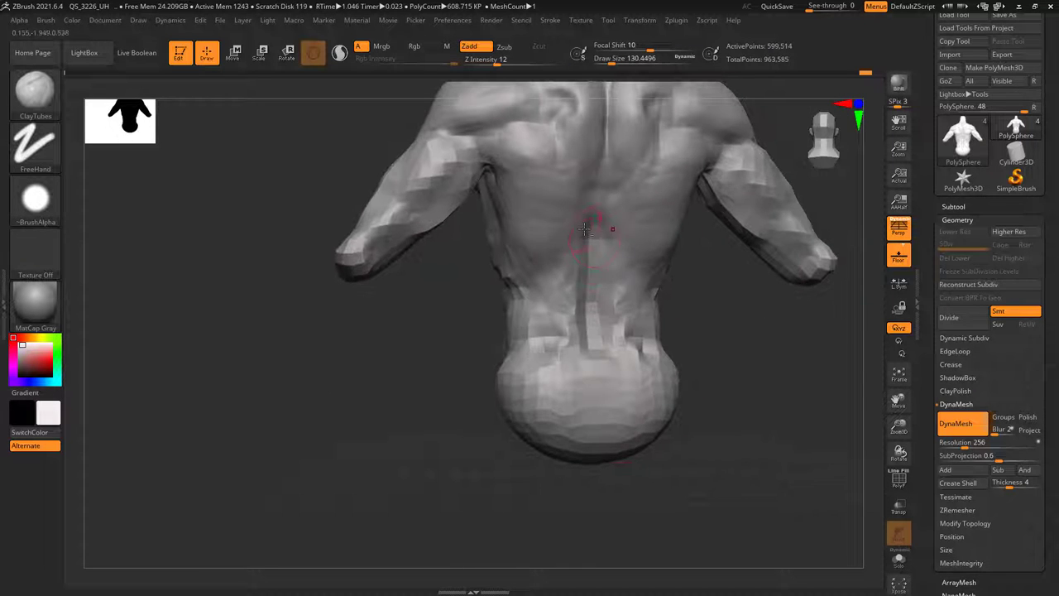
- Shape the lower back muscles beside the spine above the waist with ClayTubes at draw size about 121
mouse_move(561, 336)
right_mouse_down()
mouse_move(548, 269)
mouse_move(538, 289)
right_mouse_up()
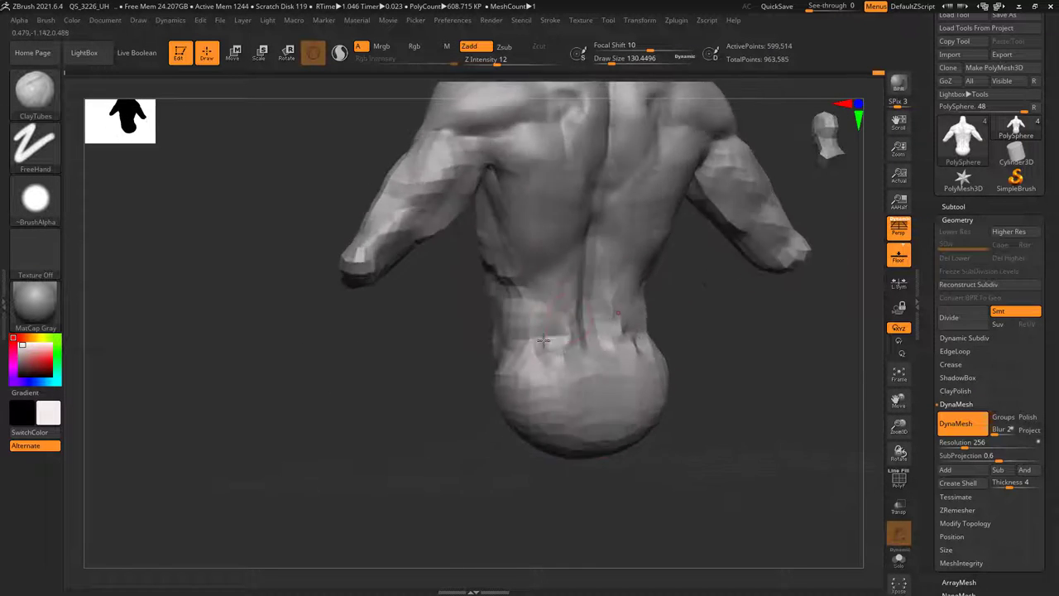
key("space")
left_click_drag(573, 314, 568, 314)
right_click_drag(538, 298, 567, 283)
left_click_drag(568, 284, 539, 218, "shift")
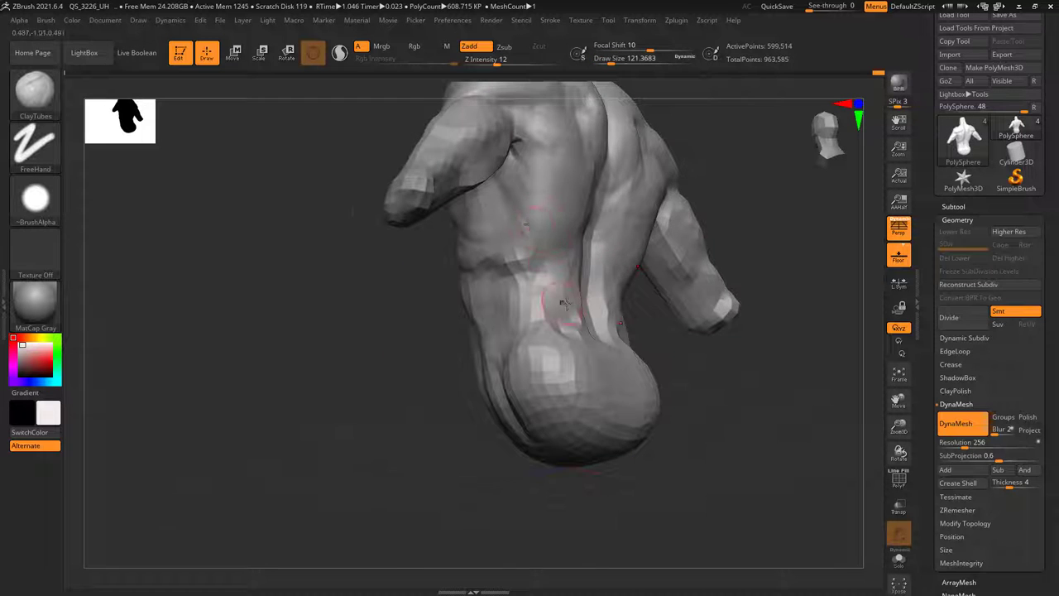
mouse_move(563, 302)
right_mouse_down()
mouse_move(540, 307)
mouse_move(556, 269)
mouse_move(563, 284)
mouse_move(549, 248)
mouse_move(564, 302)
mouse_move(609, 244)
right_mouse_up()
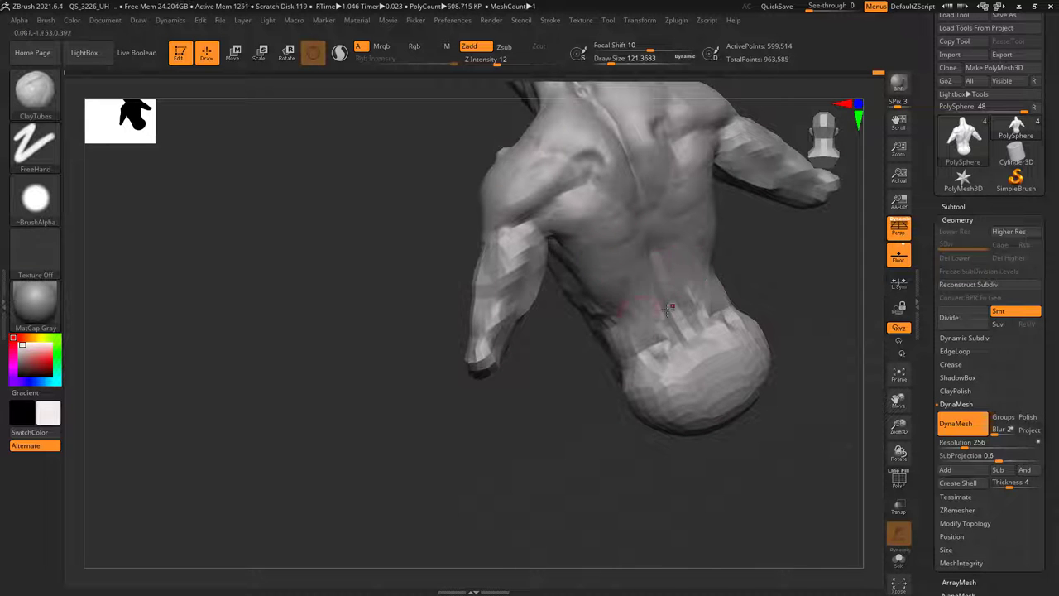
- Refine the flank and rib area below the armpit with ClayTubes, reducing the draw size to about 88
mouse_move(668, 308)
right_mouse_down()
mouse_move(603, 248)
mouse_move(735, 262)
mouse_move(600, 258)
mouse_move(494, 218)
mouse_move(548, 155)
mouse_move(501, 201)
mouse_move(537, 182)
mouse_move(633, 223)
mouse_move(603, 165)
mouse_move(648, 225)
mouse_move(583, 309)
right_mouse_up()
key("space")
left_click_drag(622, 245, 631, 245)
mouse_move(631, 245)
right_mouse_down()
mouse_move(609, 245)
mouse_move(600, 205)
right_mouse_up()
key("space")
left_click_drag(607, 204, 598, 203)
right_click_drag(602, 183, 605, 176)
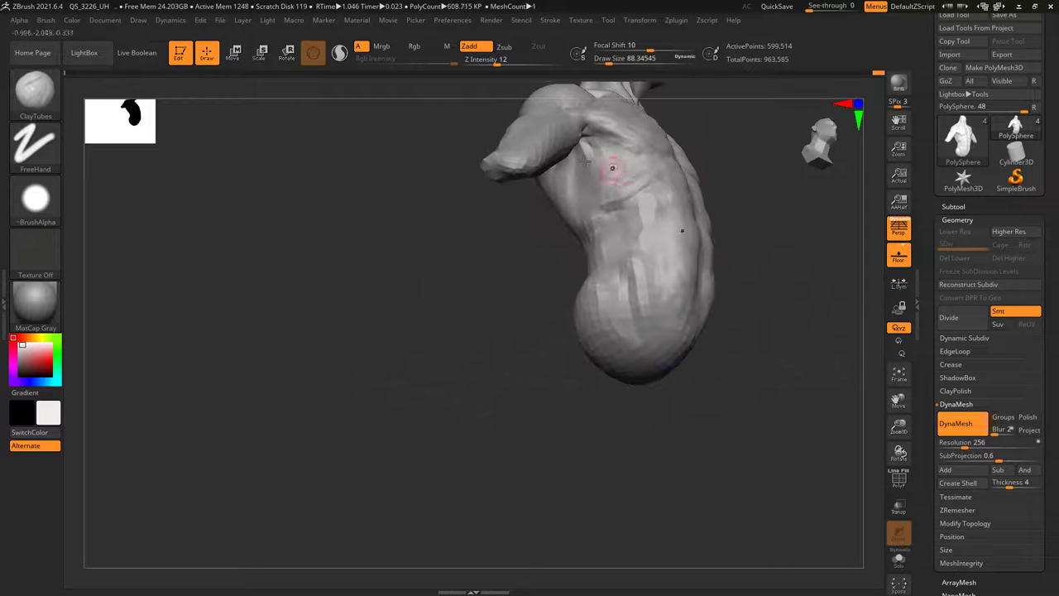
- Build up the ribs and waist on the side of the torso with ClayTubes at draw size about 140
key("space")
left_click_drag(619, 175, 625, 174)
right_click_drag(625, 174, 585, 155)
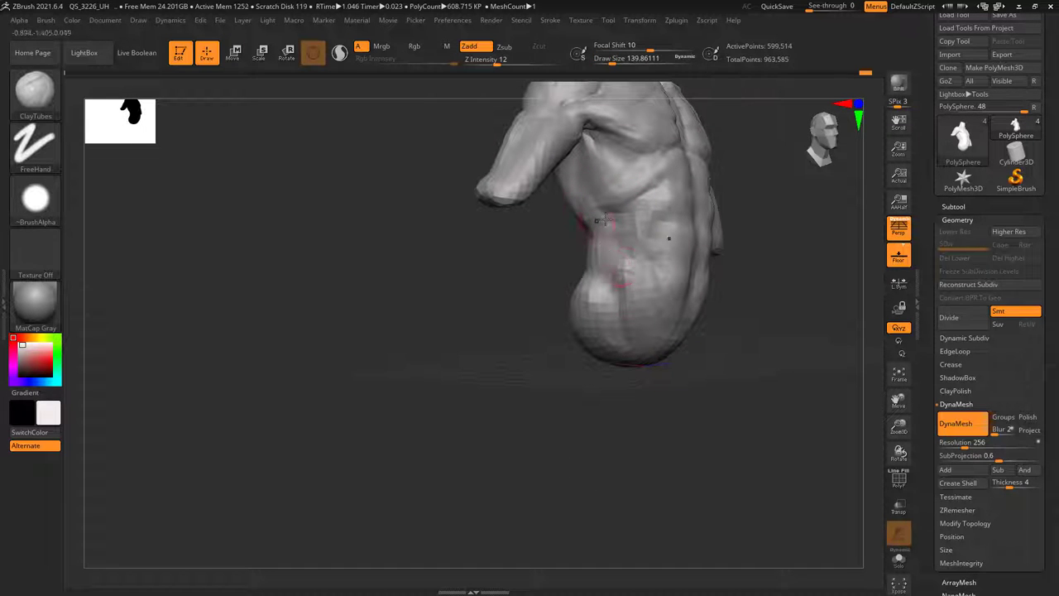
right_click_drag(654, 256, 619, 279)
- Blend the side of the abdomen and waist into the back with ClayTubes at draw size about 170
key("space")
left_click_drag(613, 281, 620, 281)
mouse_move(570, 277)
right_mouse_down()
mouse_move(612, 258)
mouse_move(609, 238)
mouse_move(651, 288)
mouse_move(668, 273)
right_mouse_up()
key("space")
left_click_drag(669, 272, 664, 272)
right_click_drag(664, 272, 624, 220)
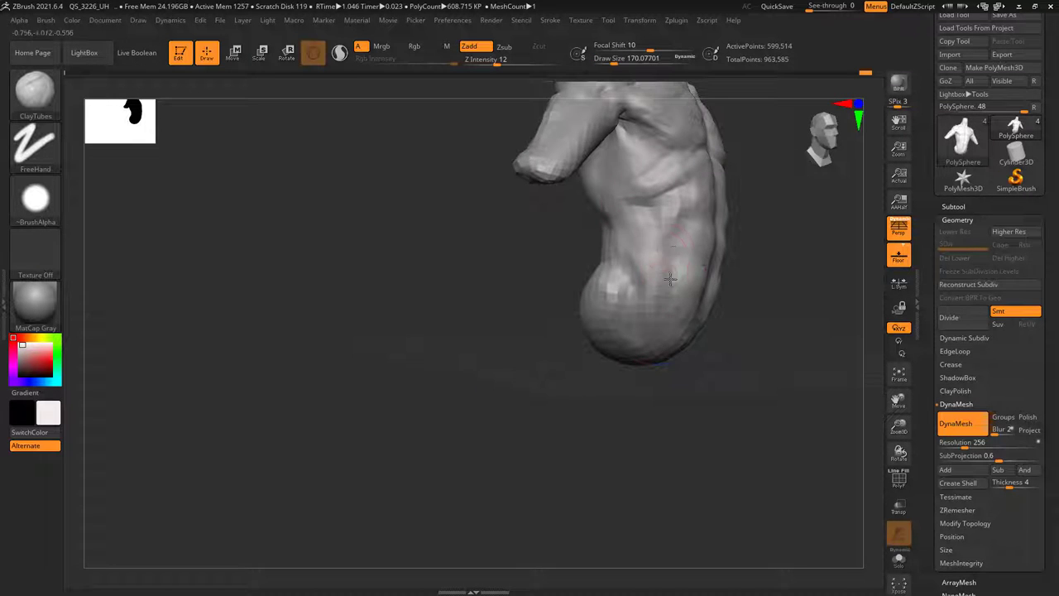
mouse_move(618, 279)
right_mouse_down()
mouse_move(654, 300)
mouse_move(678, 279)
mouse_move(624, 263)
mouse_move(575, 216)
right_mouse_up()
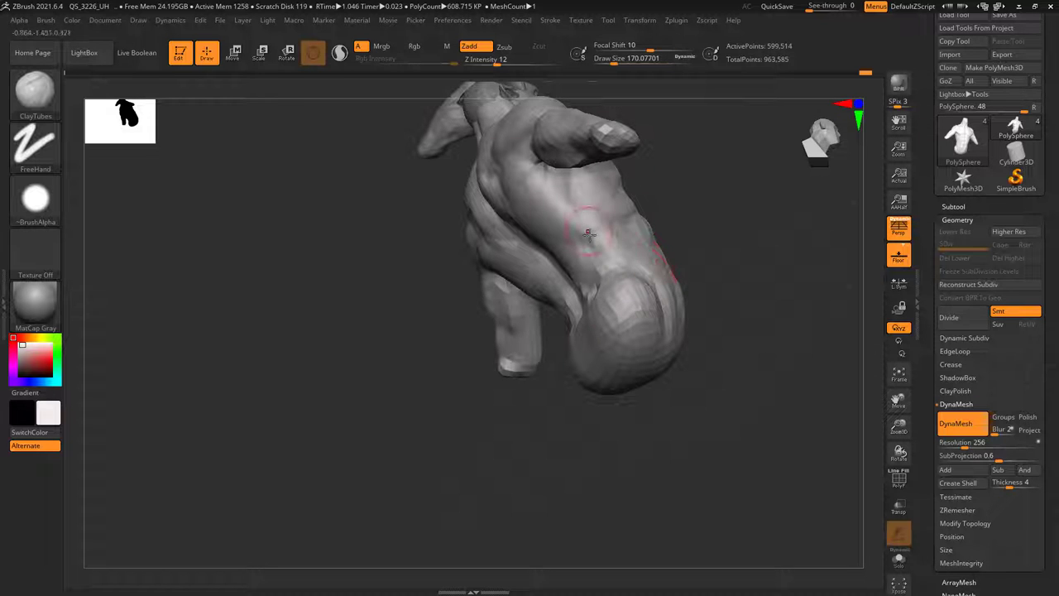
mouse_move(671, 277)
right_mouse_down()
mouse_move(639, 253)
mouse_move(657, 255)
mouse_move(579, 244)
mouse_move(577, 200)
right_mouse_up()
right_click_drag(577, 200, 570, 261, "shift")
left_click_drag(463, 172, 628, 351, "ctrl+shift")
right_click_drag(628, 350, 623, 255)
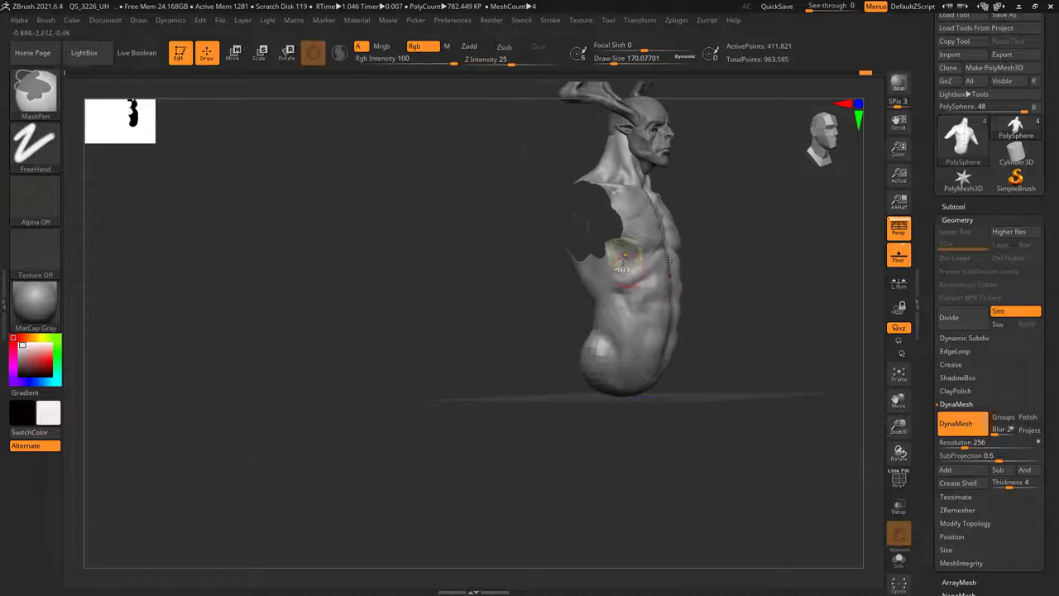
key("ctrl")
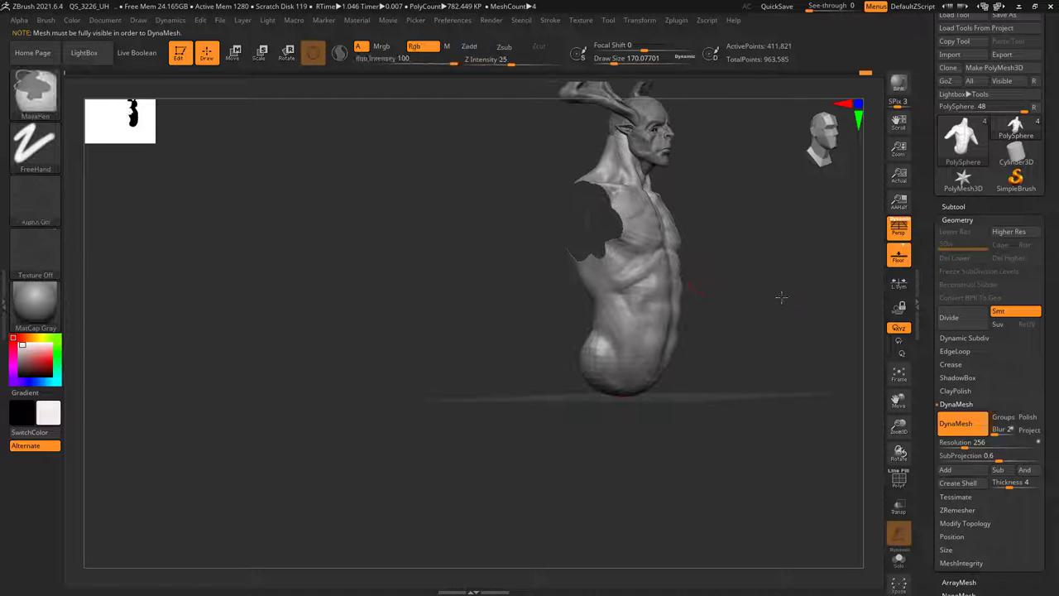
mouse_move(727, 221)
left_mouse_down("ctrl+shift")
mouse_move(789, 315)
mouse_move(599, 301)
left_mouse_up("ctrl+shift")
key("ctrl+z")
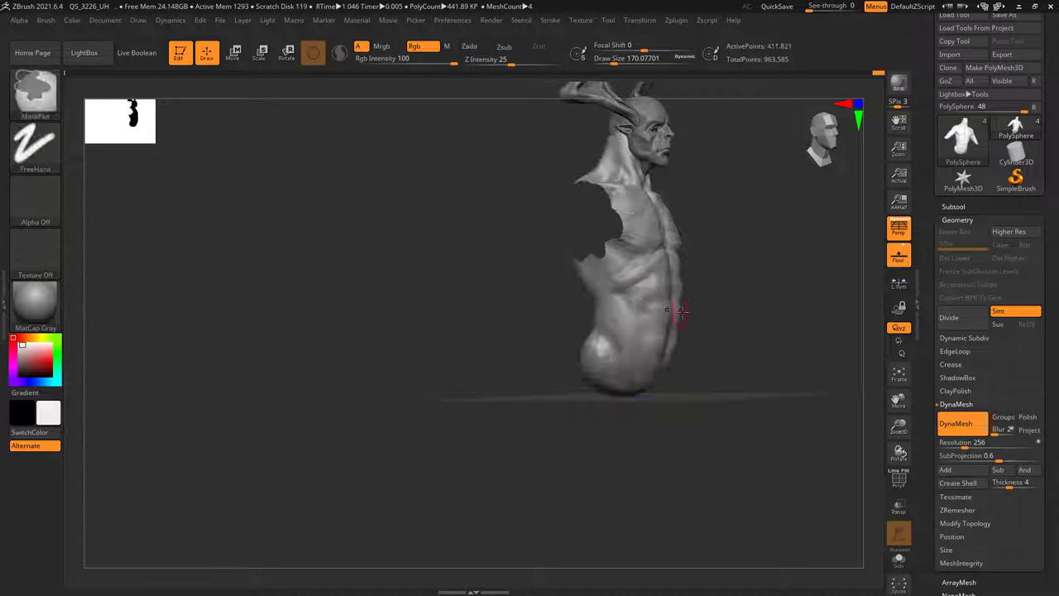
right_click_drag(709, 301, 723, 280)
right_click(774, 283)
right_click(751, 302)
right_click(742, 287)
right_click_drag(723, 280, 642, 279)
right_click(718, 280)
left_click(662, 269, "ctrl+shift")
right_click_drag(642, 280, 671, 278, "ctrl")
- Hide both arms and build up the exposed side of the torso with ClayTubes at draw size about 170
left_click_drag(447, 121, 621, 335, "ctrl+shift")
right_click_drag(629, 352, 645, 204)
mouse_move(634, 255)
right_mouse_down()
mouse_move(665, 323)
mouse_move(703, 335)
mouse_move(733, 386)
mouse_move(787, 265)
mouse_move(670, 329)
mouse_move(648, 289)
right_mouse_up()
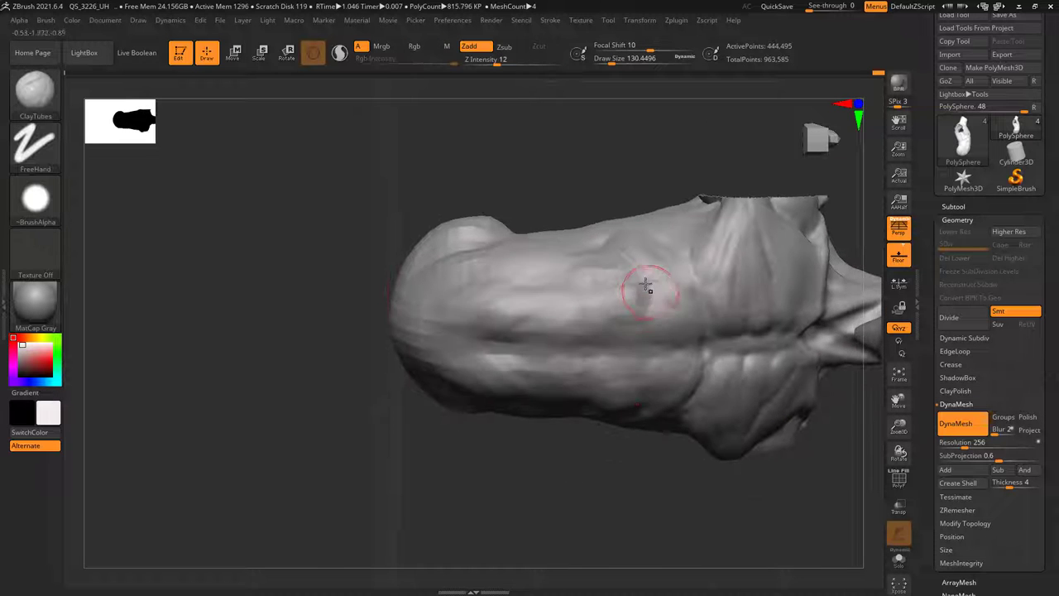
key("s")
left_click_drag(638, 273, 642, 272)
mouse_move(636, 268)
right_mouse_down()
mouse_move(615, 257)
mouse_move(616, 228)
mouse_move(605, 243)
mouse_move(631, 232)
mouse_move(571, 175)
mouse_move(578, 217)
right_mouse_up()
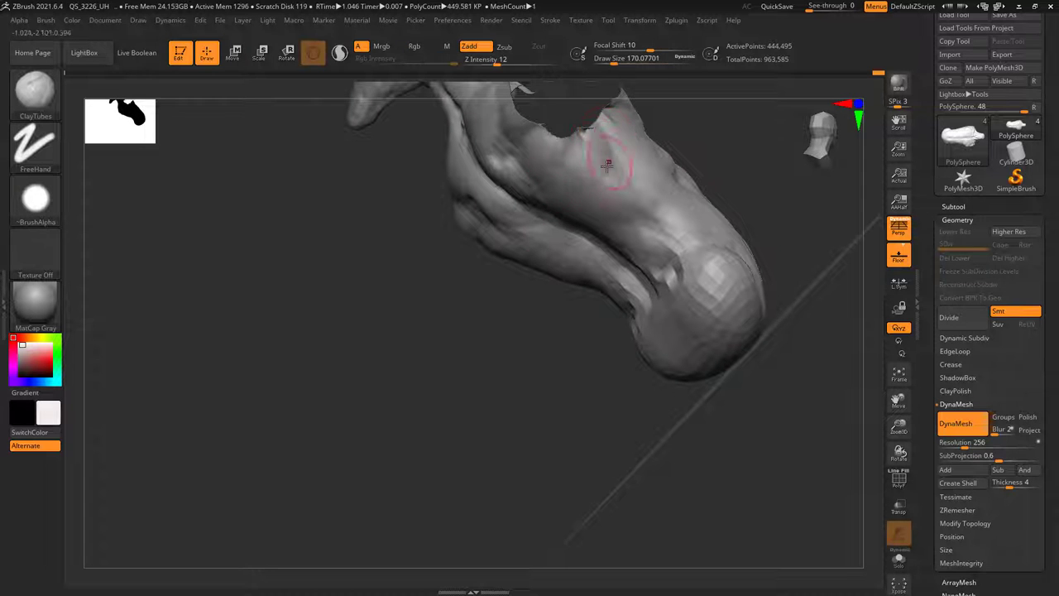
- Sculpt the broad back muscle behind the hidden arm toward the waist with ClayTubes at draw size about 130
mouse_move(619, 187)
right_mouse_down()
mouse_move(624, 197)
mouse_move(634, 179)
right_mouse_up()
key("s")
left_click_drag(635, 178, 631, 178)
mouse_move(631, 178)
right_mouse_down()
mouse_move(589, 167)
mouse_move(563, 192)
mouse_move(566, 175)
right_mouse_up()
key("s")
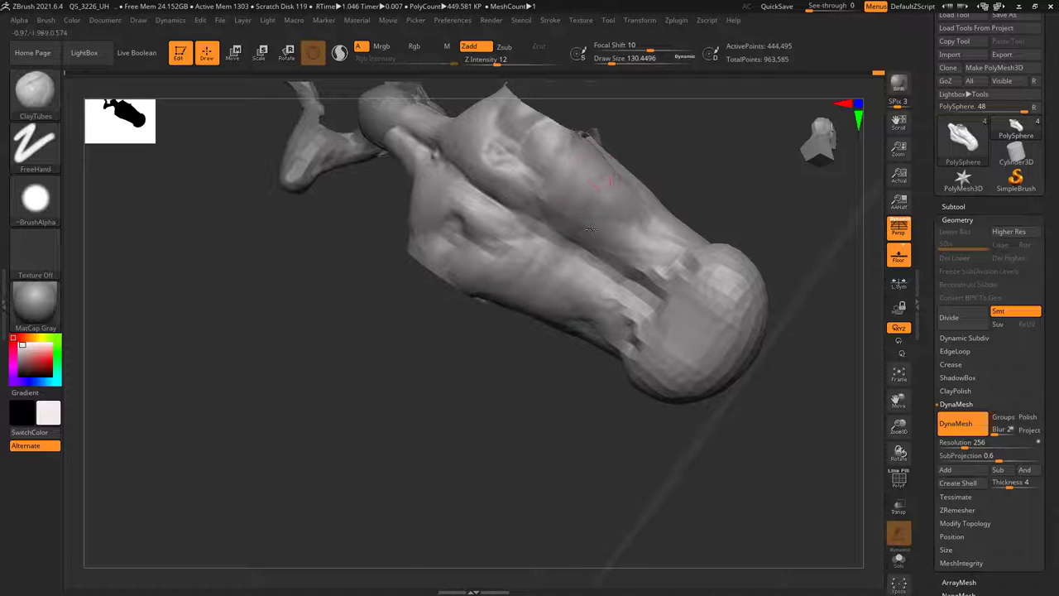
right_click_drag(649, 232, 627, 208)
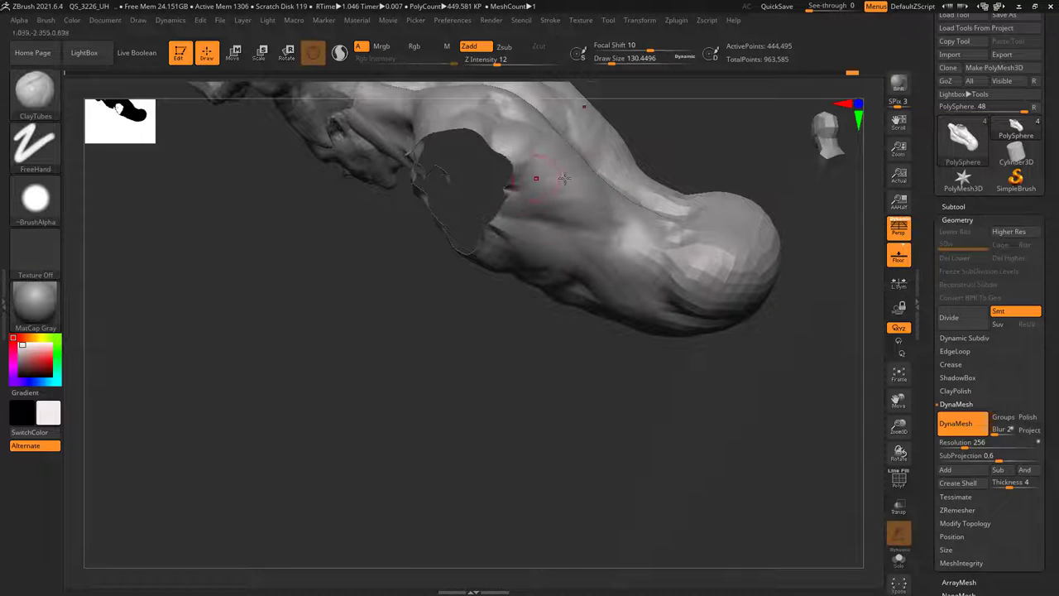
right_click_drag(563, 178, 538, 223)
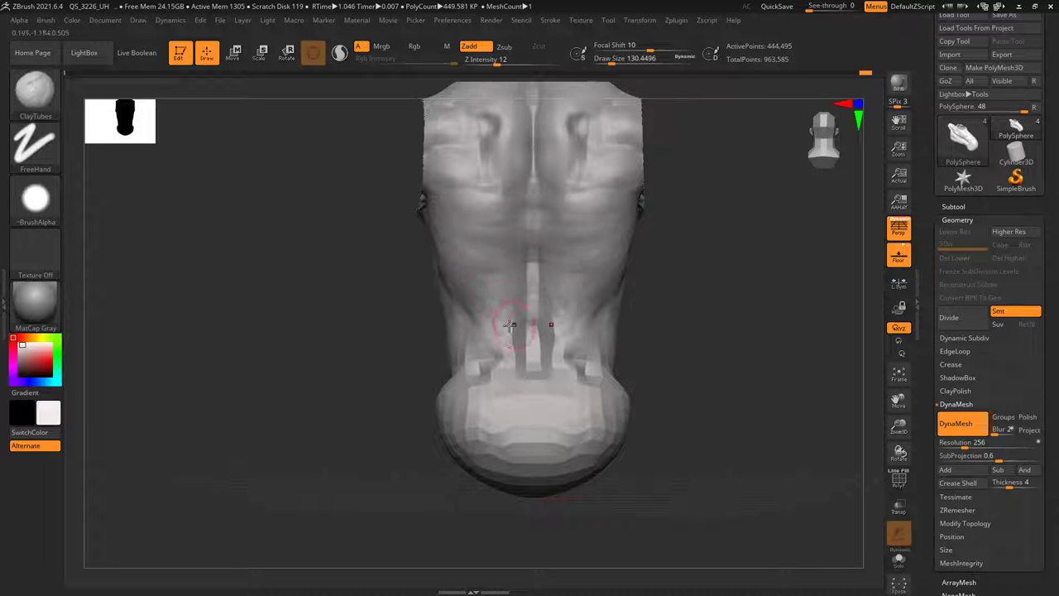
- Define the lower spine and its bordering muscles with ClayTubes at draw size about 67, increasing it to about 81
key("space")
left_click_drag(521, 307, 514, 305)
right_click_drag(515, 304, 477, 333)
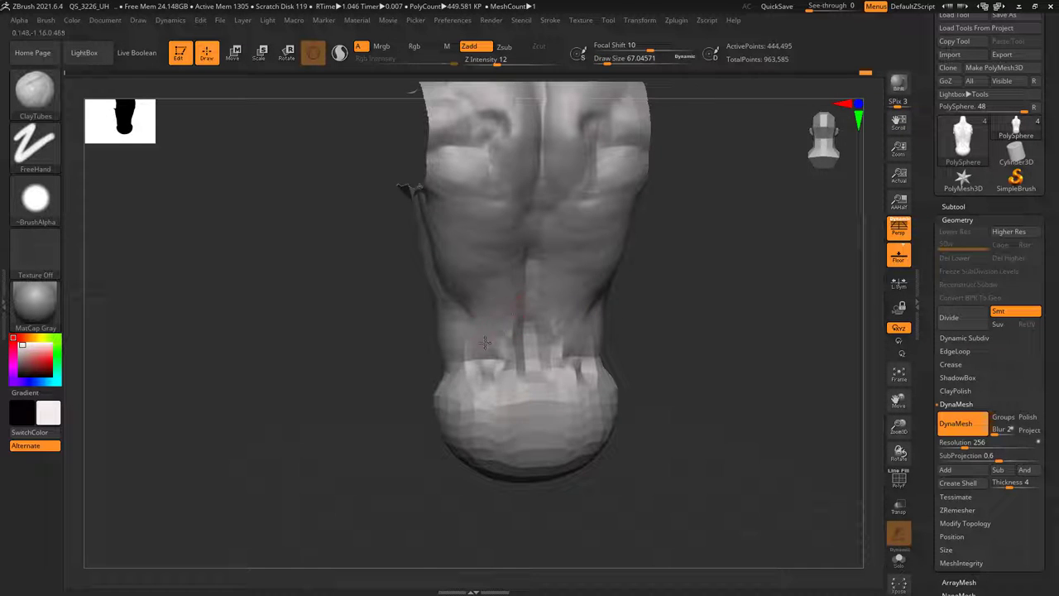
key("space")
left_click_drag(526, 315, 529, 315)
right_click_drag(529, 313, 519, 268, "shift")
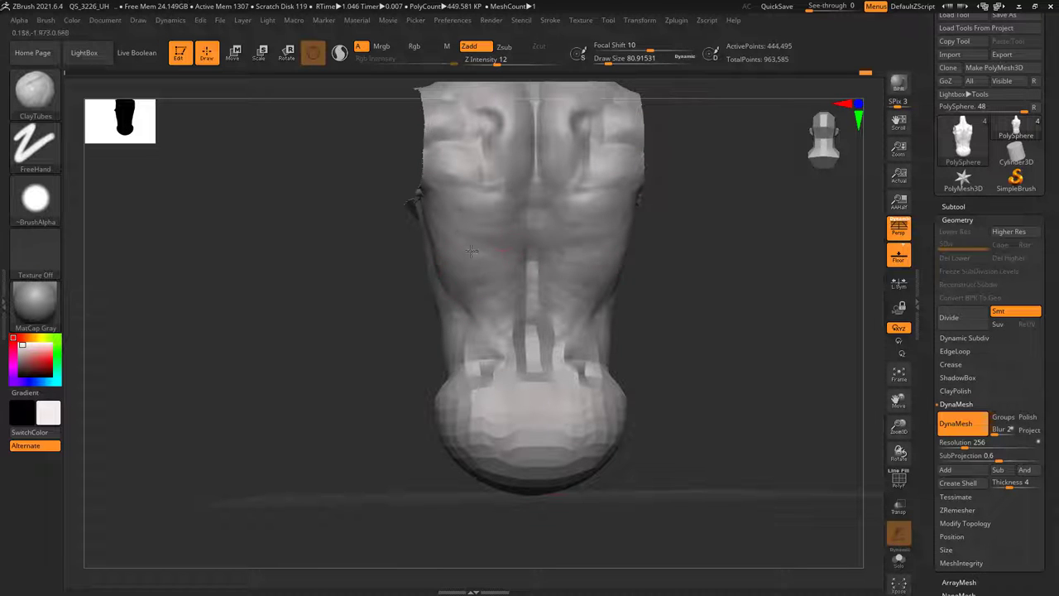
- Smooth the back muscles, unhide the arms, and enlarge the brush to draw size about 556
right_click_drag(435, 197, 493, 216)
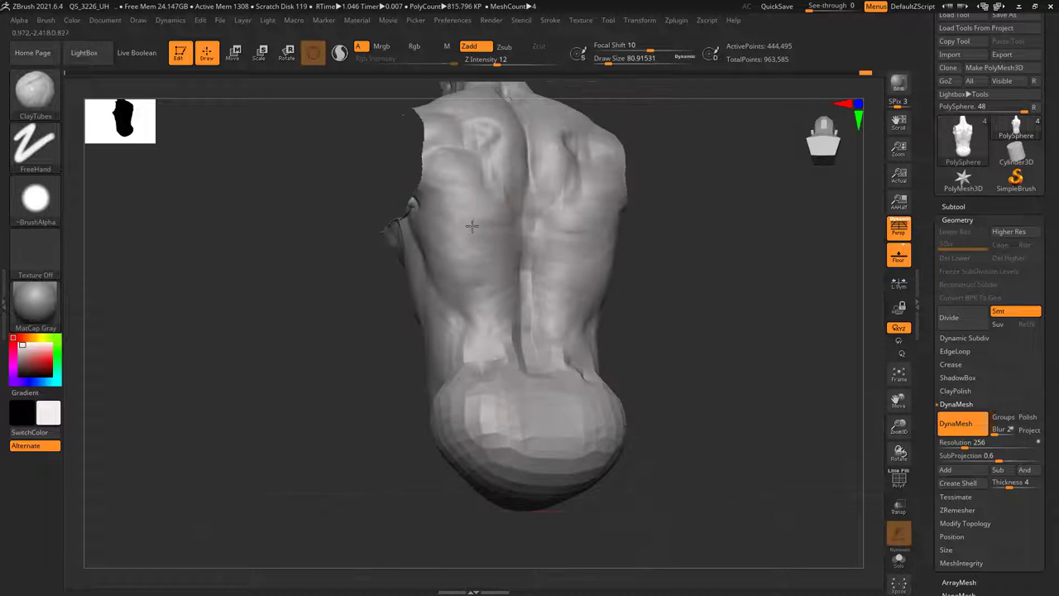
mouse_move(537, 309)
right_mouse_down("shift")
mouse_move(629, 300)
mouse_move(548, 267)
mouse_move(579, 289)
mouse_move(529, 285)
right_mouse_up("shift")
left_click(556, 274, "ctrl+shift")
key("space")
left_click_drag(488, 258, 505, 258)
right_click_drag(506, 260, 480, 263)
mouse_move(479, 263)
right_mouse_down("alt")
mouse_move(475, 197)
mouse_move(454, 244)
right_mouse_up("alt")
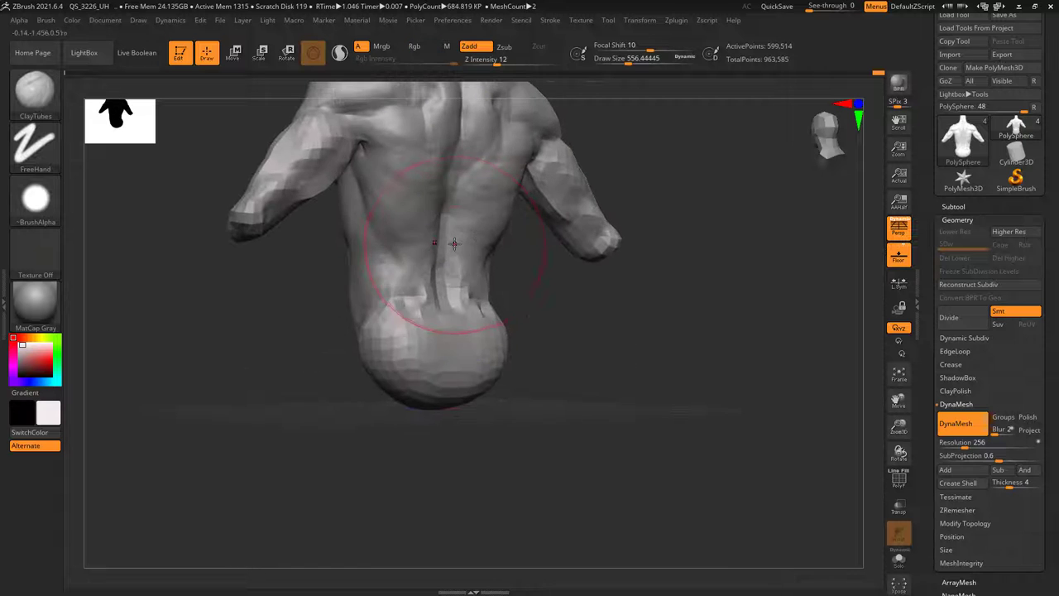
- Reduce the ClayTubes brush to draw size about 74 for the middle of the back and hide the arms again
key("space")
left_click_drag(454, 244, 449, 241)
right_click_drag(449, 241, 456, 204)
key("space")
left_click_drag(455, 203, 444, 203)
mouse_move(444, 204)
right_mouse_down()
mouse_move(383, 214)
mouse_move(456, 251)
mouse_move(370, 210)
right_mouse_up()
mouse_move(397, 259)
right_mouse_down()
mouse_move(419, 266)
mouse_move(369, 249)
mouse_move(496, 243)
mouse_move(454, 251)
right_mouse_up()
key("space")
mouse_move(454, 251)
left_mouse_down()
mouse_move(514, 231)
mouse_move(504, 229)
left_mouse_up()
key("space")
key("space")
key("space")
mouse_move(525, 240)
right_mouse_down("alt")
mouse_move(560, 252)
mouse_move(532, 242)
right_mouse_up("alt")
left_click(554, 252, "ctrl+shift")
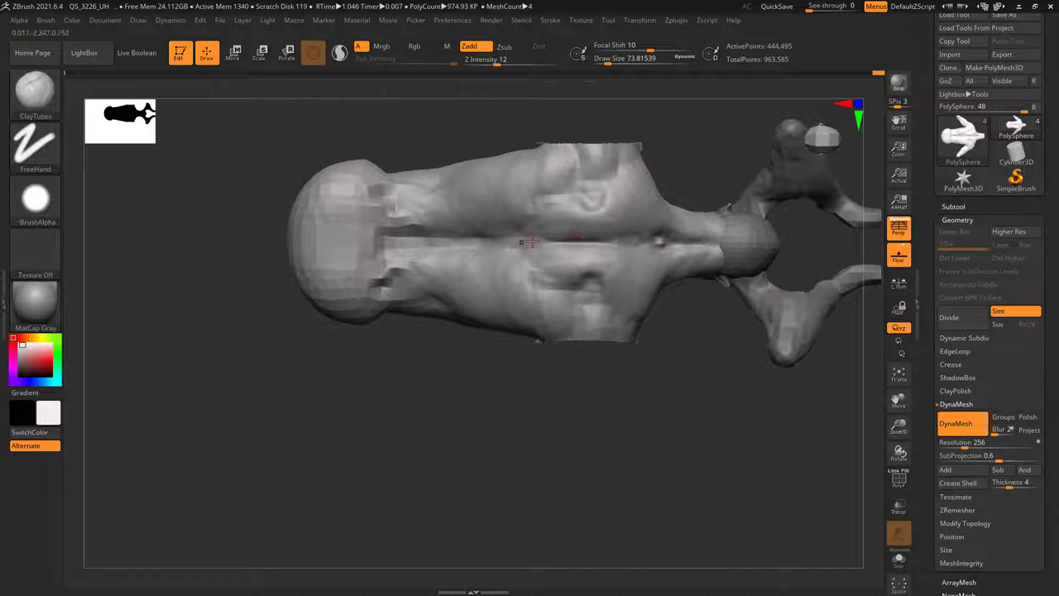
- Build up the muscles along both sides of the mid spine with ClayTubes at draw size about 96
key("space")
left_click_drag(574, 235, 576, 235)
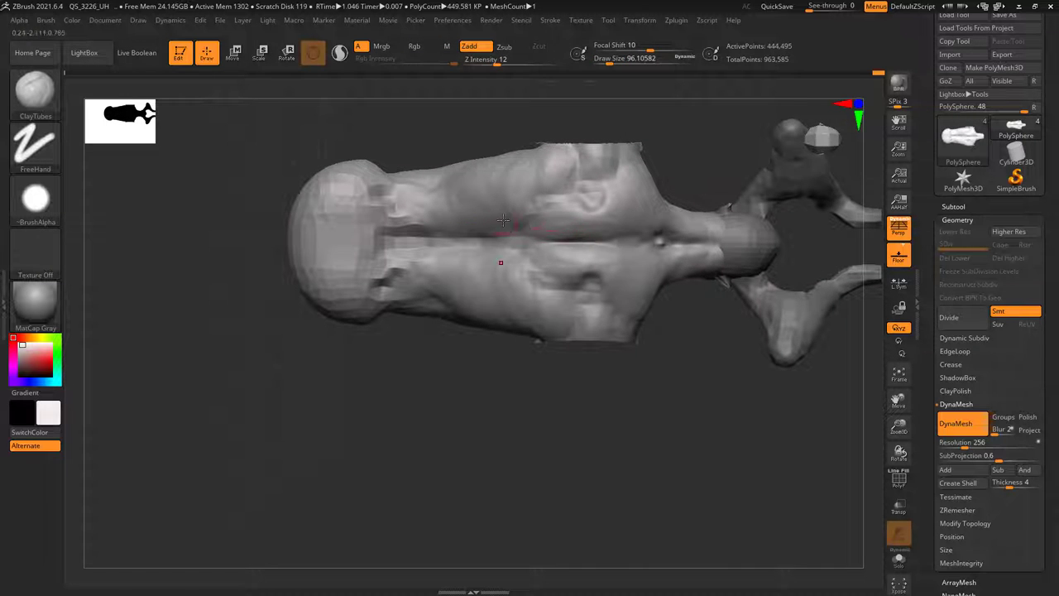
right_click_drag(563, 225, 535, 250)
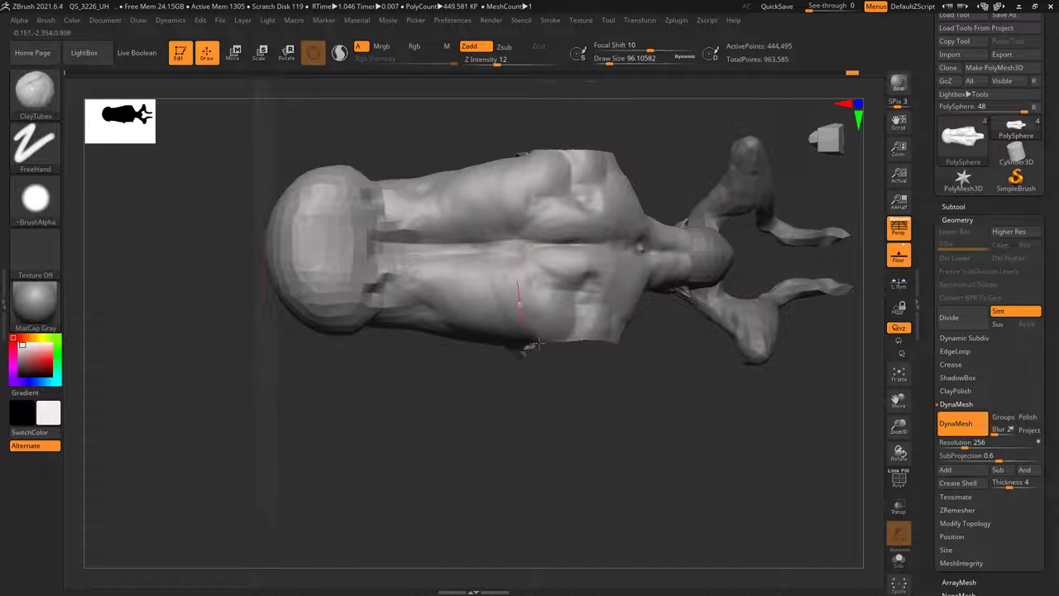
mouse_move(538, 343)
right_mouse_down()
mouse_move(539, 190)
mouse_move(560, 274)
right_mouse_up()
mouse_move(534, 239)
right_mouse_down("alt")
mouse_move(616, 151)
mouse_move(534, 187)
right_mouse_up("alt")
- Round out the mid back with ClayTubes at draw size about 160, reducing it to about 113 and smoothing the surface
key("space")
left_click_drag(536, 204, 542, 204)
right_click_drag(542, 204, 534, 189)
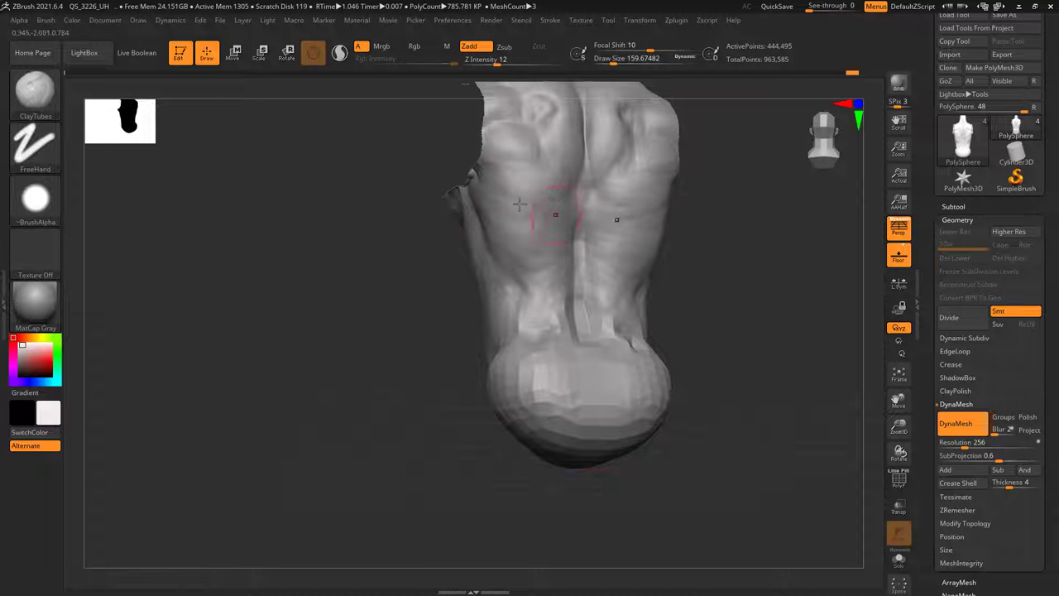
key("space")
left_click_drag(579, 228, 574, 228)
mouse_move(571, 227)
right_mouse_down()
mouse_move(519, 220)
mouse_move(573, 217)
right_mouse_up()
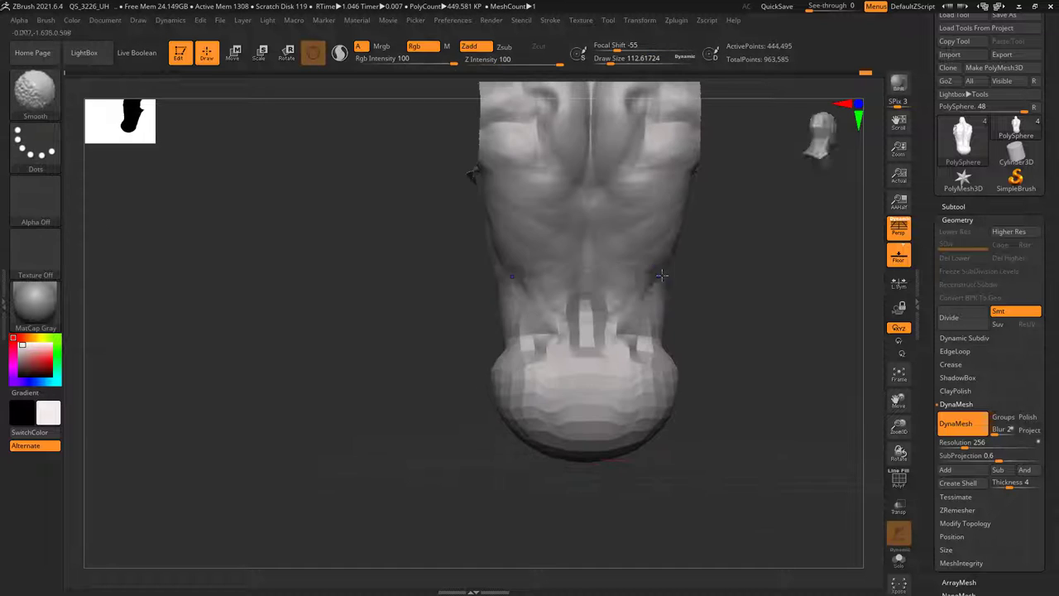
- Unhide the arms and reduce the ClayTubes brush to draw size about 113 for the ribs
left_click(745, 290, "ctrl+shift")
right_click_drag(745, 291, 716, 298)
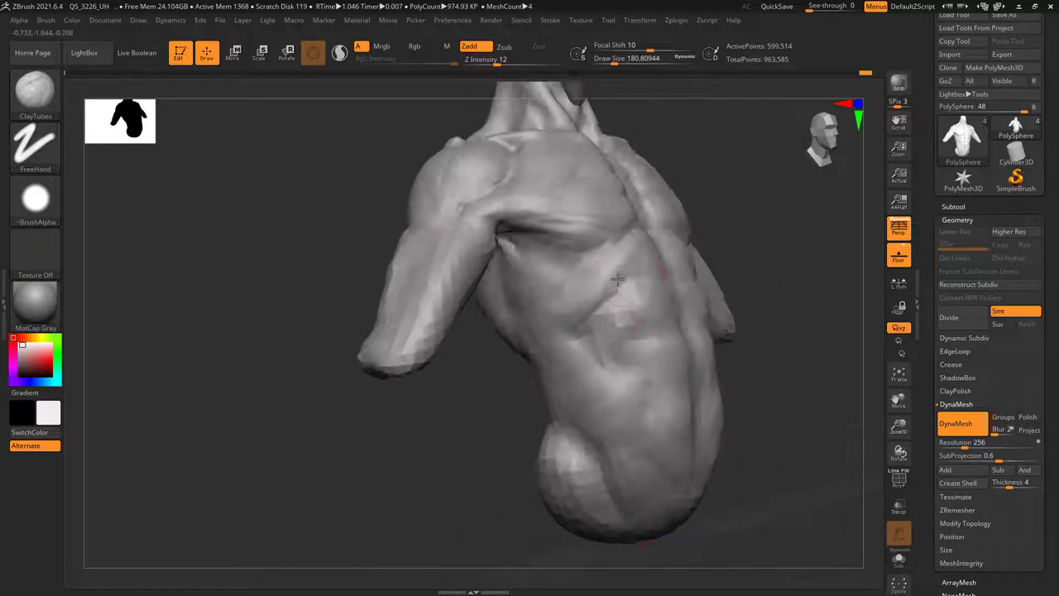
right_click_drag(617, 280, 602, 322)
key("space")
left_click_drag(613, 315, 609, 315)
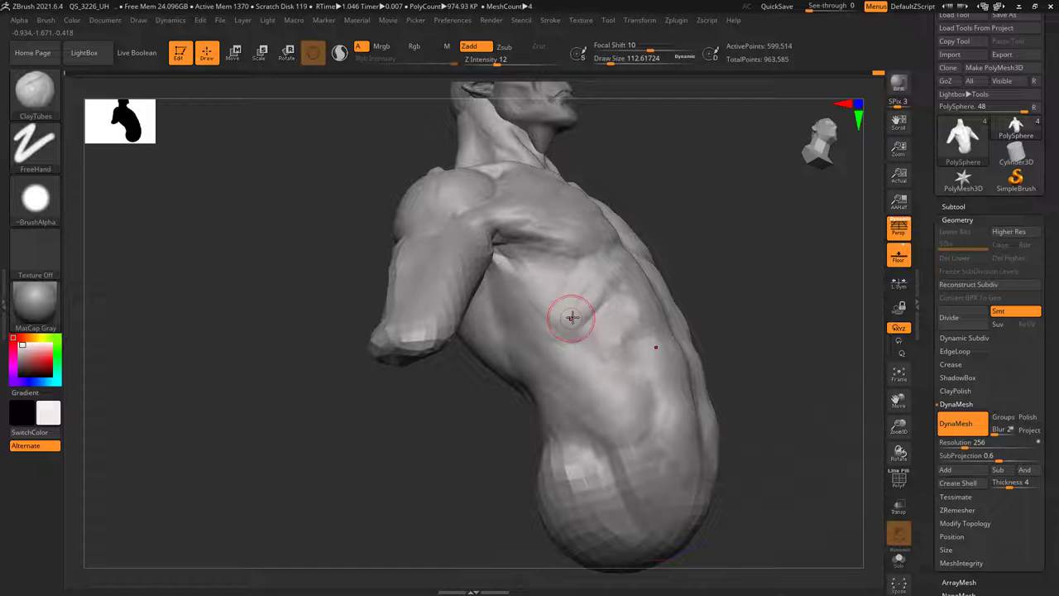
- Build up the rib and flank muscles below the chest with ClayTubes at draw size about 96
key("space")
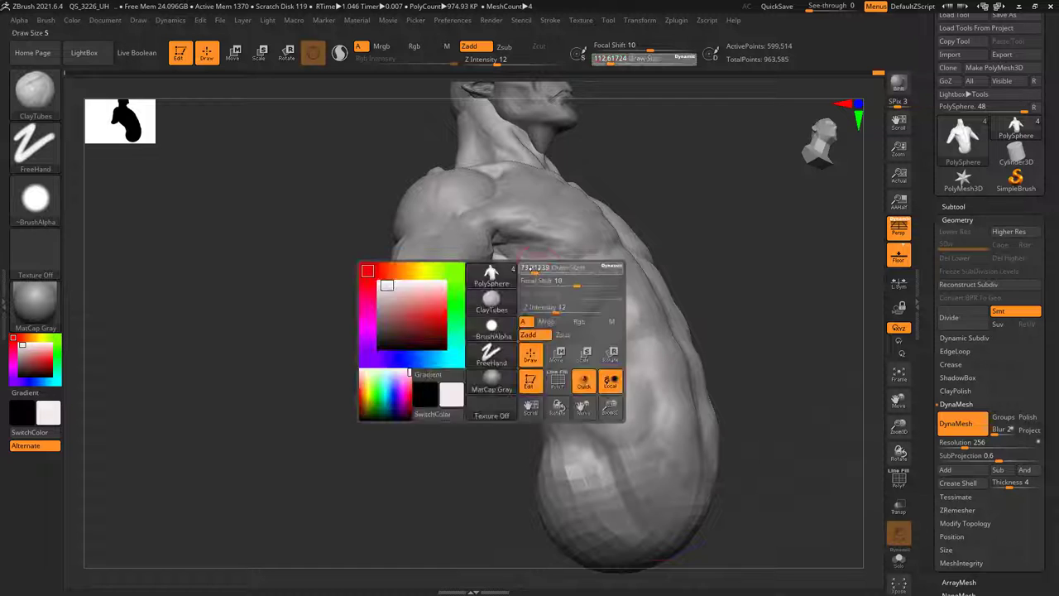
mouse_move(572, 312)
left_mouse_down()
mouse_move(513, 259)
mouse_move(565, 260)
left_mouse_up()
key("space")
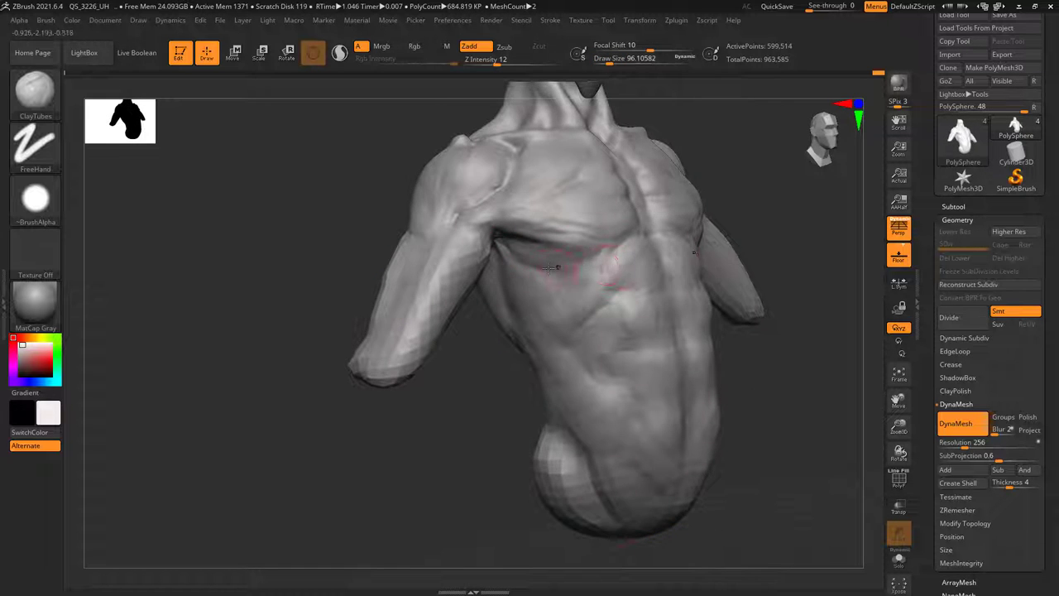
right_click_drag(550, 267, 598, 287)
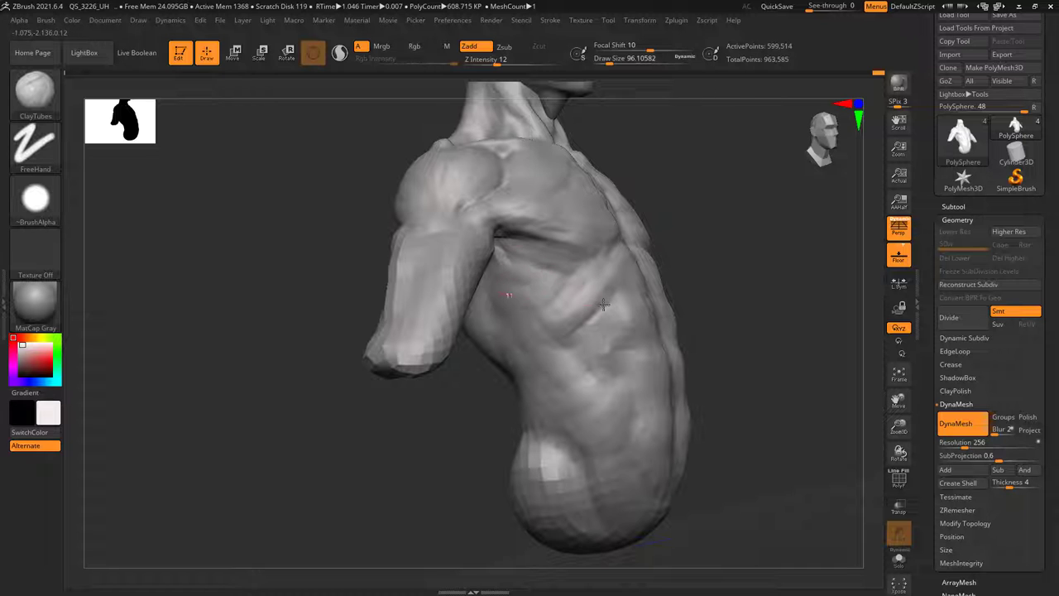
left_click_drag(519, 299, 579, 308)
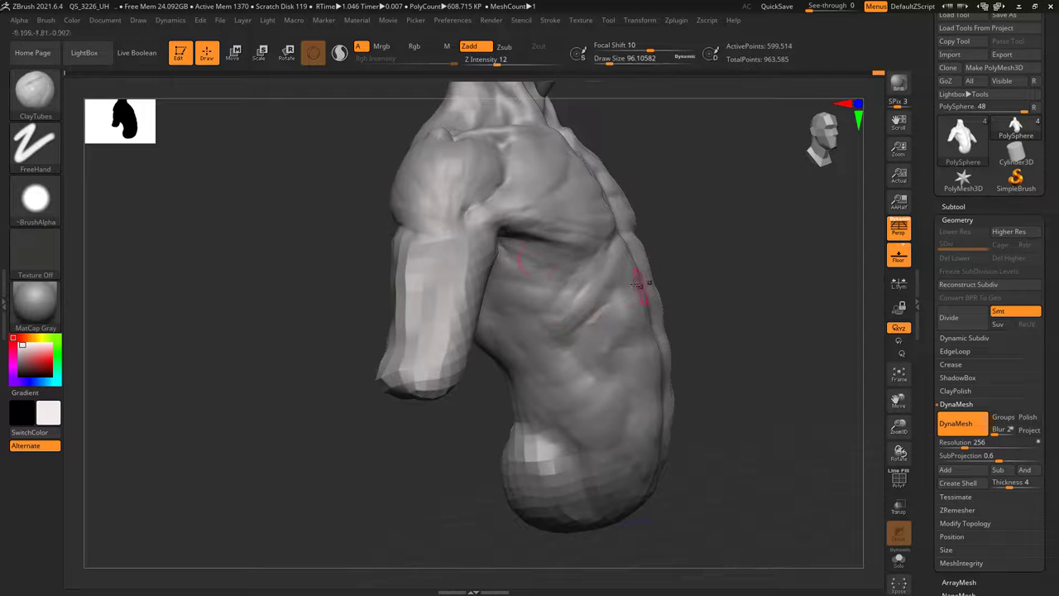
right_click_drag(543, 262, 510, 311)
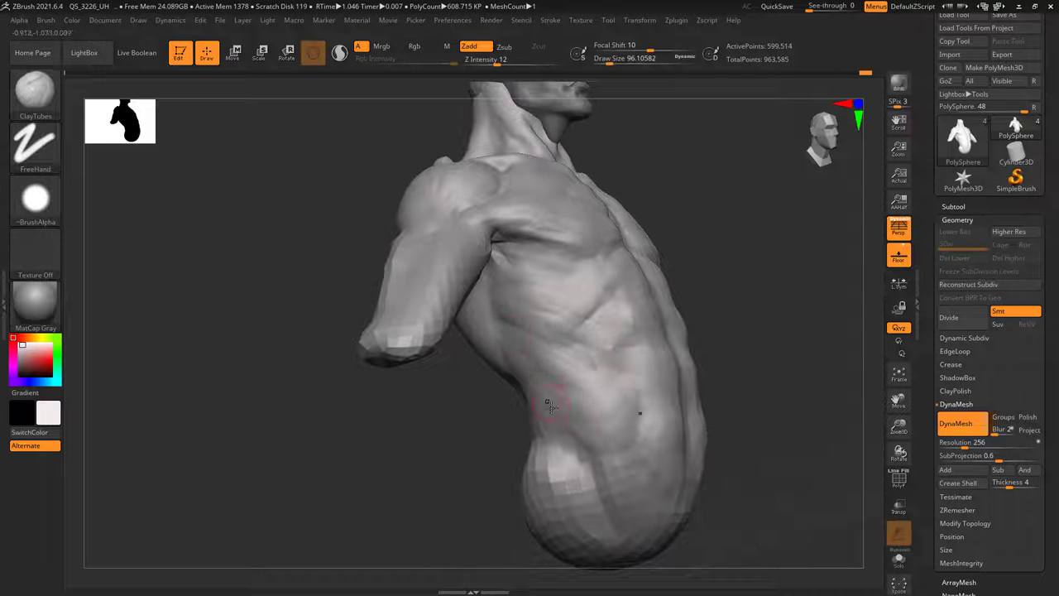
left_click_drag(646, 452, 624, 406)
right_click_drag(639, 416, 603, 439)
- Enlarge the ClayTubes brush to draw size about 181 and soften its focal shift to 25 for the lower back
key("space")
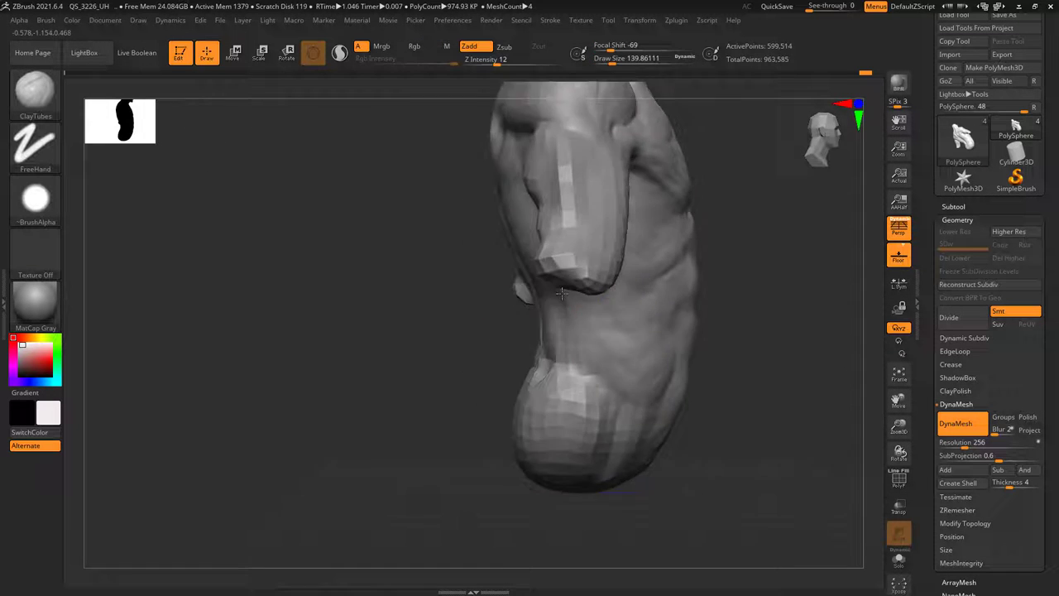
mouse_move(561, 292)
right_mouse_down()
mouse_move(597, 326)
mouse_move(569, 308)
mouse_move(546, 342)
mouse_move(612, 303)
right_mouse_up()
key("space")
key("space")
mouse_move(612, 302)
left_mouse_down()
mouse_move(650, 312)
mouse_move(617, 297)
left_mouse_up()
key("space")
left_click(608, 303)
key("space")
right_click_drag(583, 301, 605, 299)
right_click_drag(563, 335, 601, 324, "ctrl")
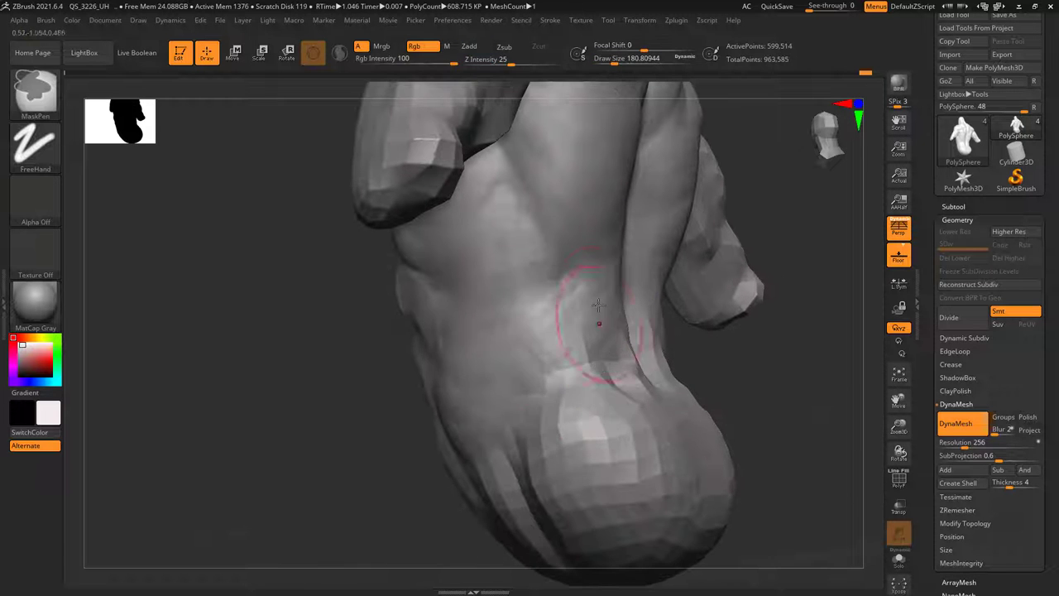
- Build up the lower back muscle above the hip with ClayTubes at draw size about 88
key("space")
left_click_drag(597, 306, 590, 306)
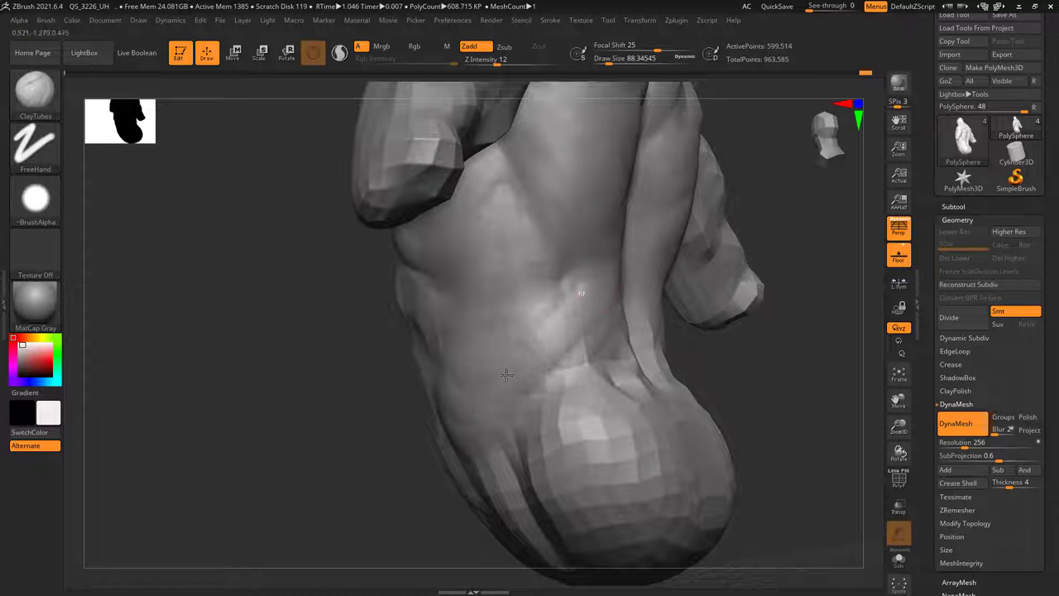
right_click_drag(506, 375, 567, 363)
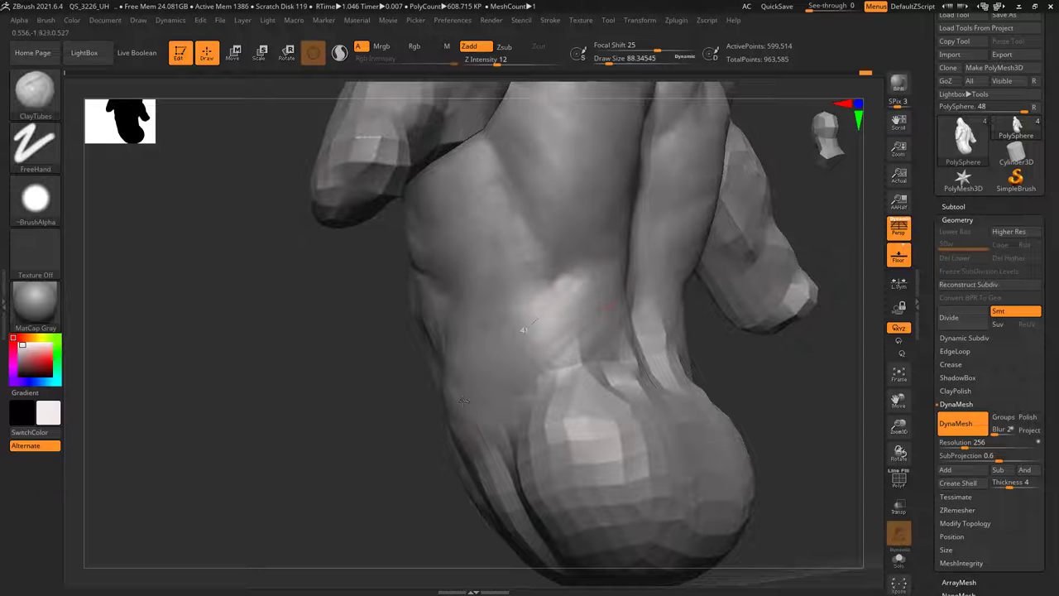
mouse_move(567, 402)
right_mouse_down()
mouse_move(521, 404)
mouse_move(588, 389)
mouse_move(579, 360)
mouse_move(627, 372)
mouse_move(543, 380)
mouse_move(546, 390)
right_mouse_up()
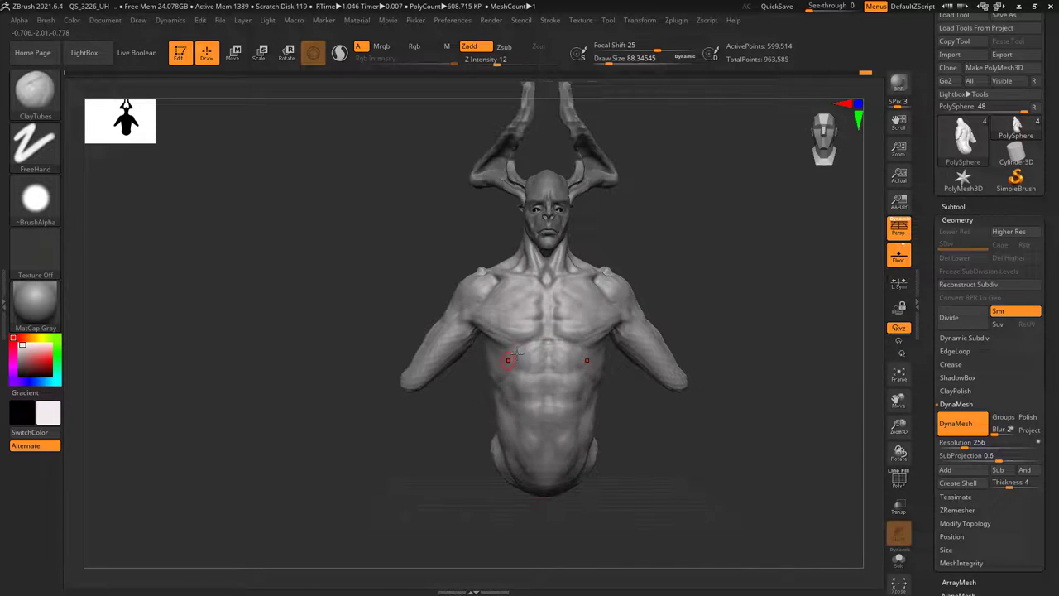
- Switch to the Move brush and set its draw size to about 881
key("space")
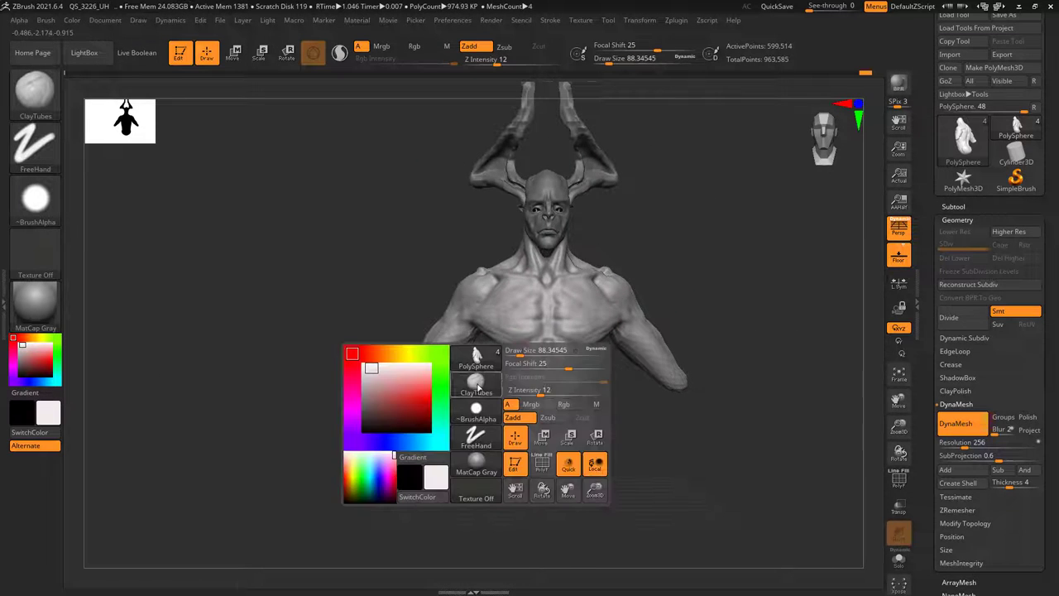
key("b")
key("m")
key("v")
key("space")
left_click_drag(569, 309, 582, 309)
- Adjust the torso's outline with the Move brush at draw size about 636, reducing it to about 500
right_click_drag(572, 330, 602, 263, "alt")
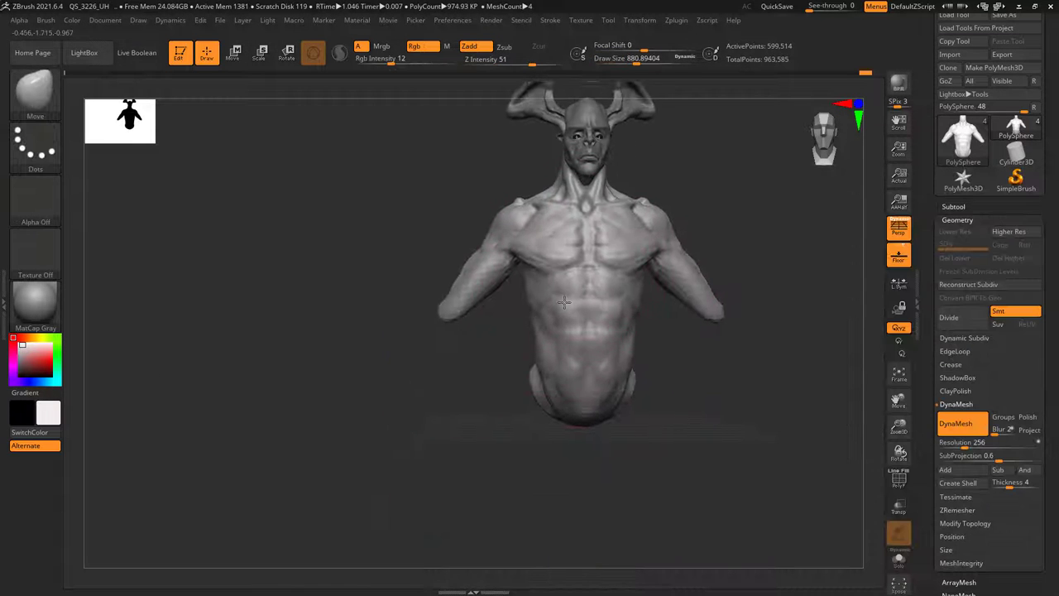
key("space")
left_click_drag(536, 300, 531, 300)
right_click_drag(529, 329, 526, 339)
key("space")
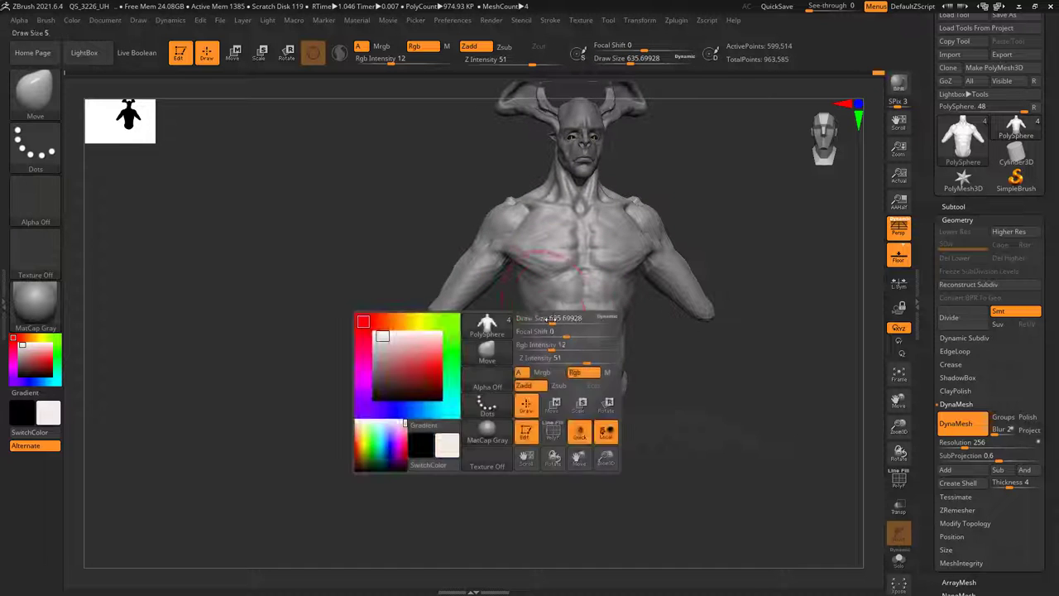
left_click_drag(547, 318, 542, 318)
right_click_drag(540, 301, 589, 306, "alt")
- Refine the side of the rib cage below the armpit with the Move brush at draw size about 306
key("space")
left_click_drag(615, 281, 610, 281)
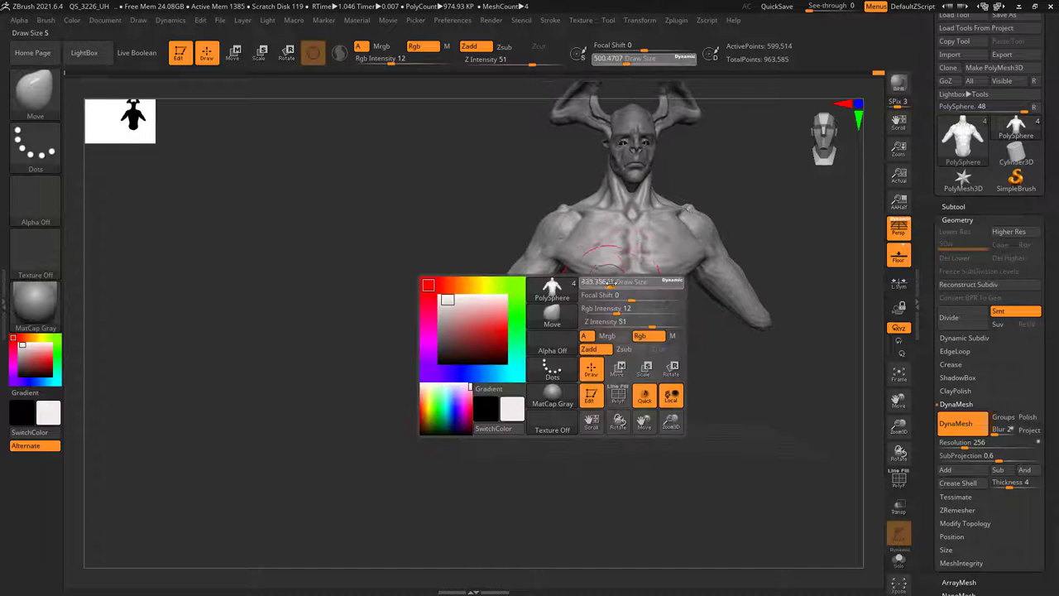
mouse_move(608, 285)
right_mouse_down("ctrl")
mouse_move(601, 322)
mouse_move(582, 266)
mouse_move(605, 272)
right_mouse_up("ctrl")
key("space")
left_click_drag(602, 267, 598, 267)
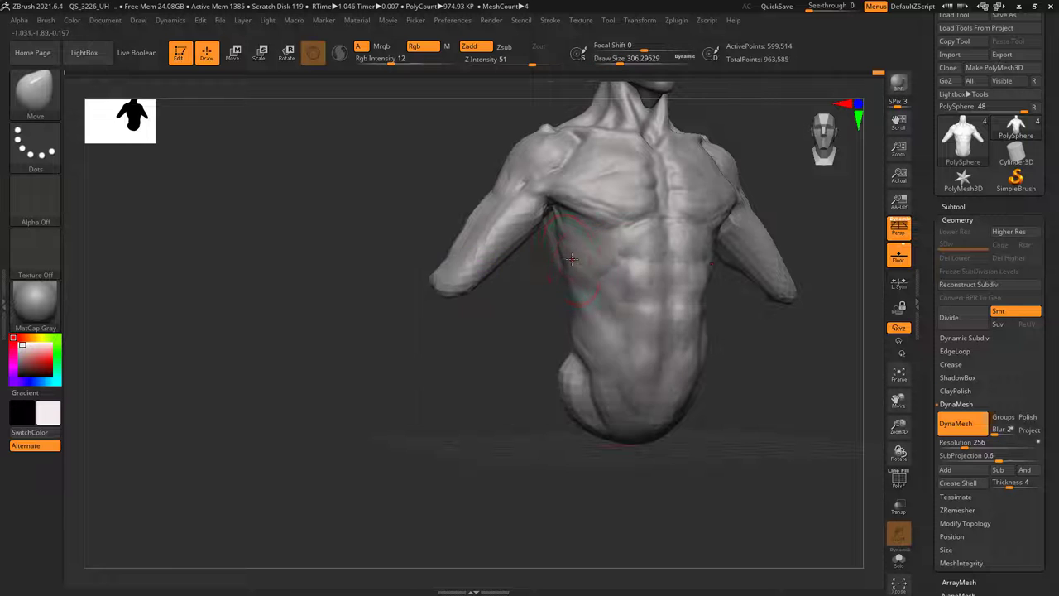
mouse_move(580, 263)
right_mouse_down()
mouse_move(623, 236)
mouse_move(546, 234)
right_mouse_up()
- Adjust the chest and armpit area with the Move brush at draw size about 252, then enlarge it to about 279
mouse_move(480, 266)
right_mouse_down()
mouse_move(529, 254)
mouse_move(515, 251)
mouse_move(558, 276)
mouse_move(541, 193)
mouse_move(619, 253)
mouse_move(660, 369)
mouse_move(620, 347)
mouse_move(623, 399)
right_mouse_up()
key("space")
left_click_drag(628, 321, 617, 316)
key("space")
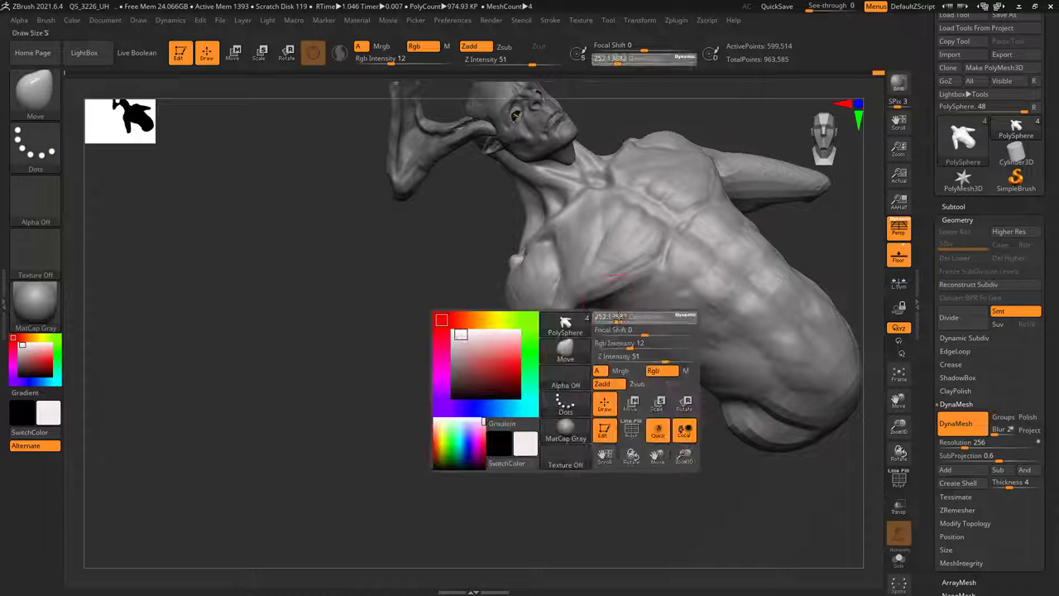
mouse_move(629, 338)
right_mouse_down("shift")
mouse_move(693, 350)
mouse_move(666, 402)
mouse_move(629, 372)
mouse_move(659, 198)
mouse_move(728, 310)
mouse_move(701, 340)
mouse_move(626, 250)
mouse_move(662, 263)
mouse_move(621, 220)
mouse_move(613, 234)
mouse_move(657, 295)
mouse_move(650, 322)
mouse_move(598, 139)
mouse_move(669, 301)
mouse_move(747, 308)
right_mouse_up("shift")
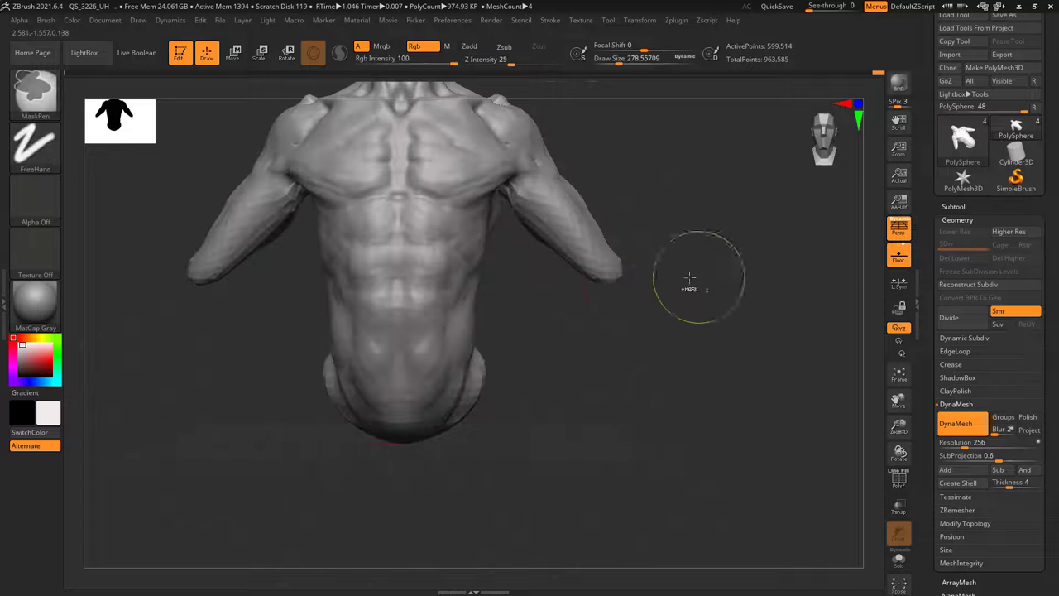
- Review the torso's undo history back to its early egg-shaped base and return to the latest state, 1900
mouse_move(537, 270)
right_mouse_down("alt")
mouse_move(736, 306)
mouse_move(654, 279)
mouse_move(676, 269)
mouse_move(636, 314)
right_mouse_up("alt")
right_click_drag(635, 314, 680, 271)
mouse_move(680, 272)
right_mouse_down("alt")
mouse_move(609, 298)
mouse_move(614, 289)
right_mouse_up("alt")
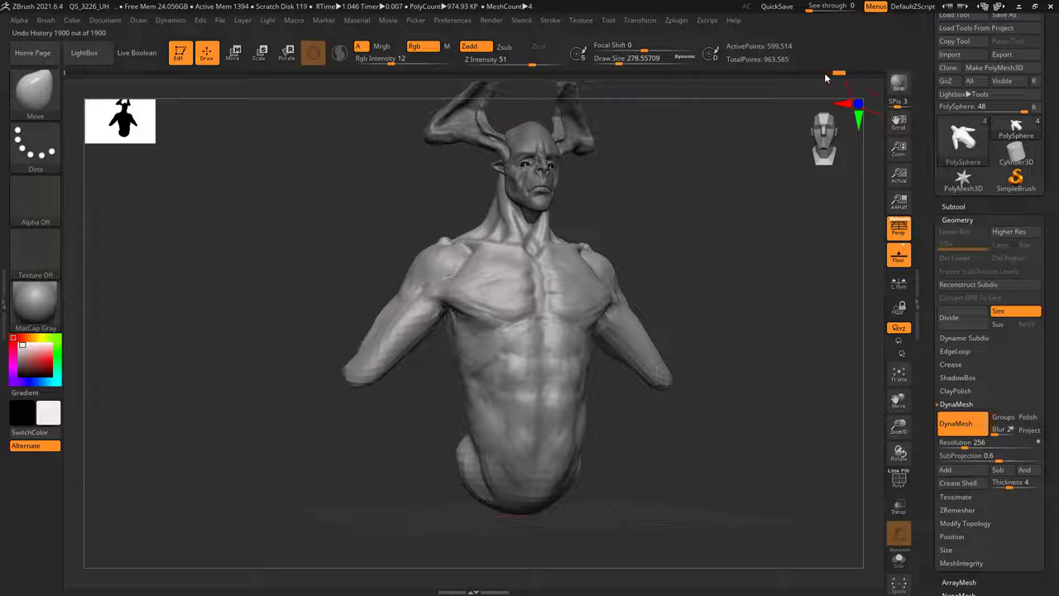
left_click_drag(825, 75, 441, 81)
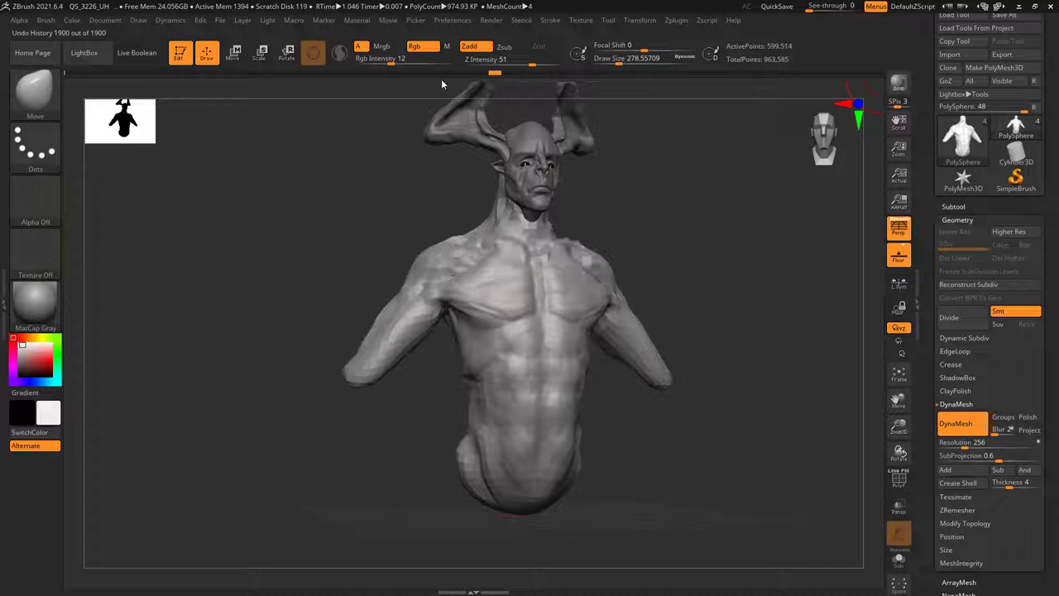
left_click(281, 72)
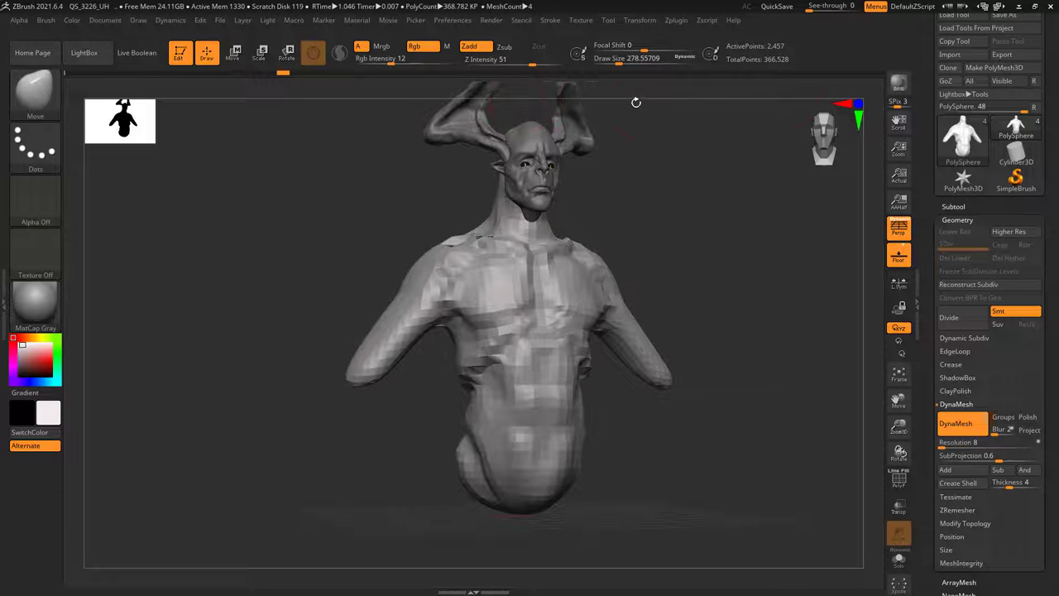
left_click(75, 74)
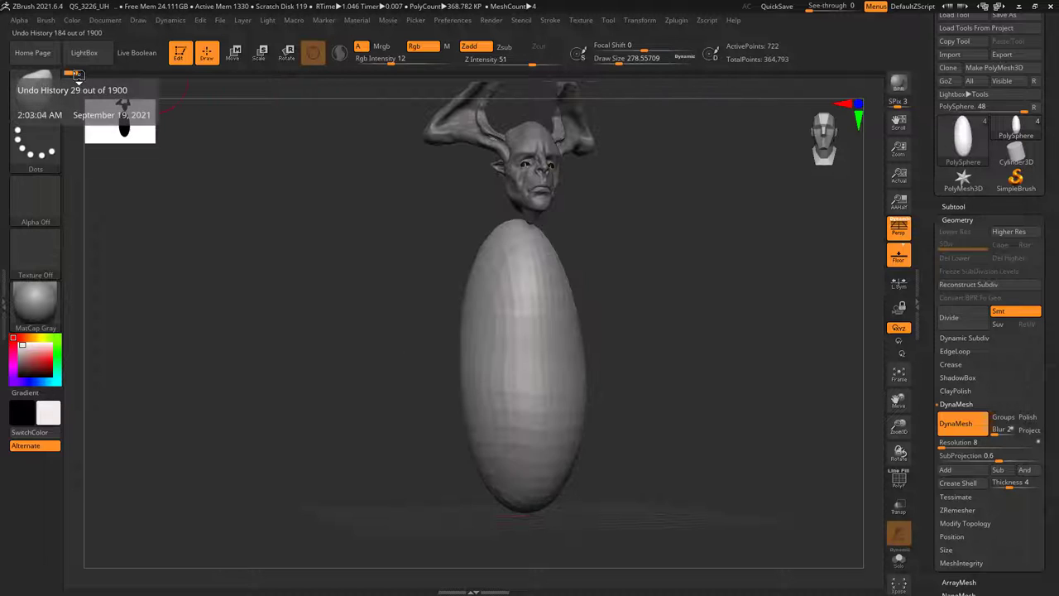
left_click_drag(103, 76, 348, 75)
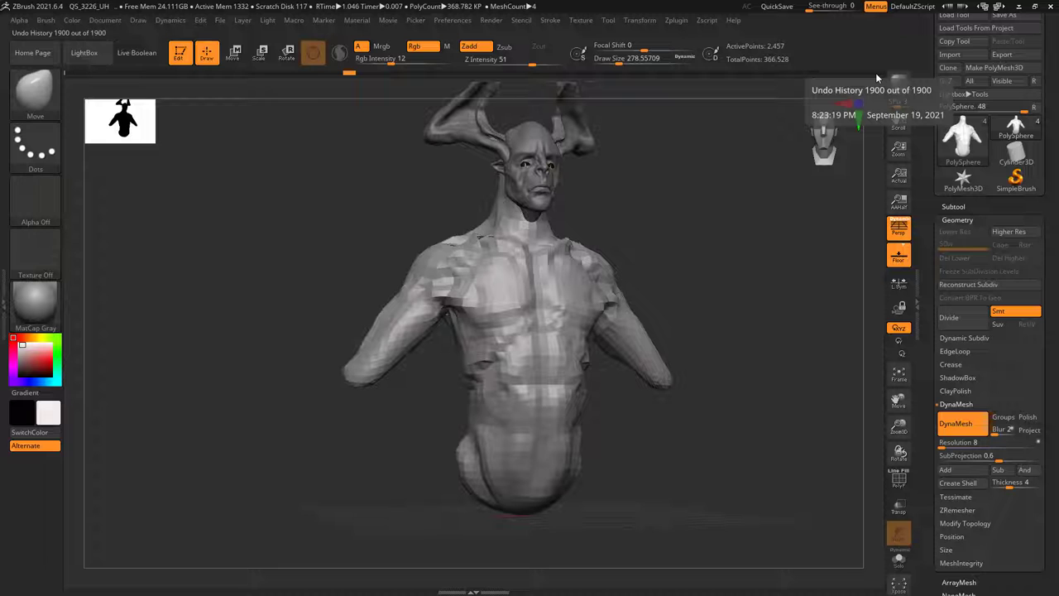
left_click(877, 74)
- Reduce the Move brush to draw size about 54 for the top of the shoulder
mouse_move(702, 201)
left_mouse_down()
mouse_move(649, 205)
mouse_move(673, 220)
left_mouse_up()
right_click_drag(558, 302, 678, 232, "alt")
key("space")
left_click_drag(677, 232, 599, 238)
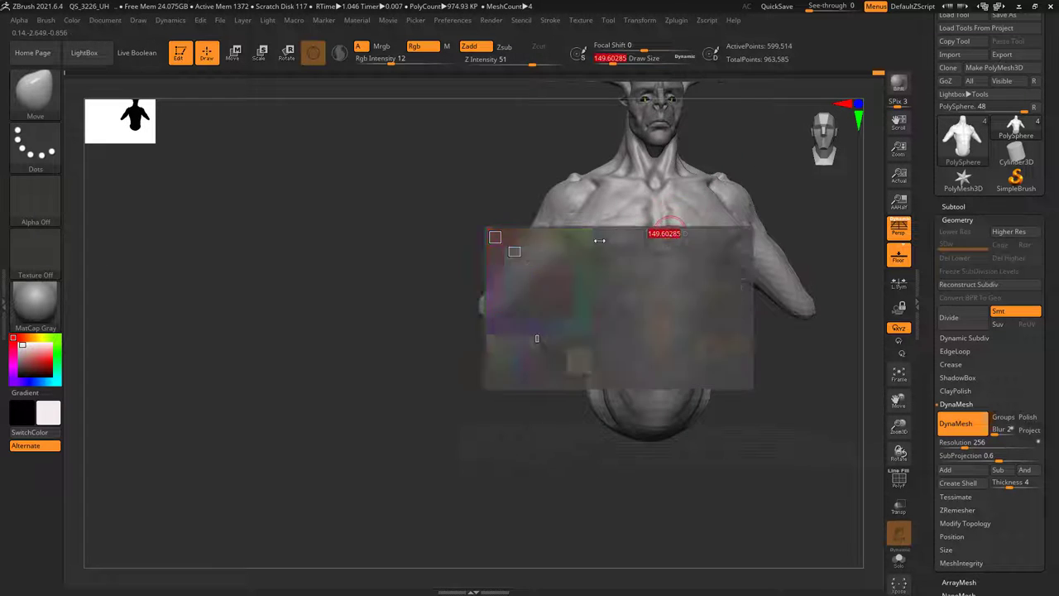
mouse_move(620, 225)
right_mouse_down("alt")
mouse_move(661, 201)
mouse_move(593, 206)
mouse_move(647, 216)
mouse_move(654, 248)
mouse_move(675, 240)
right_mouse_up("alt")
mouse_move(674, 239)
right_mouse_down("ctrl")
mouse_move(704, 380)
mouse_move(668, 236)
right_mouse_up("ctrl")
key("space")
left_click_drag(668, 238, 646, 254)
right_click_drag(645, 254, 635, 291)
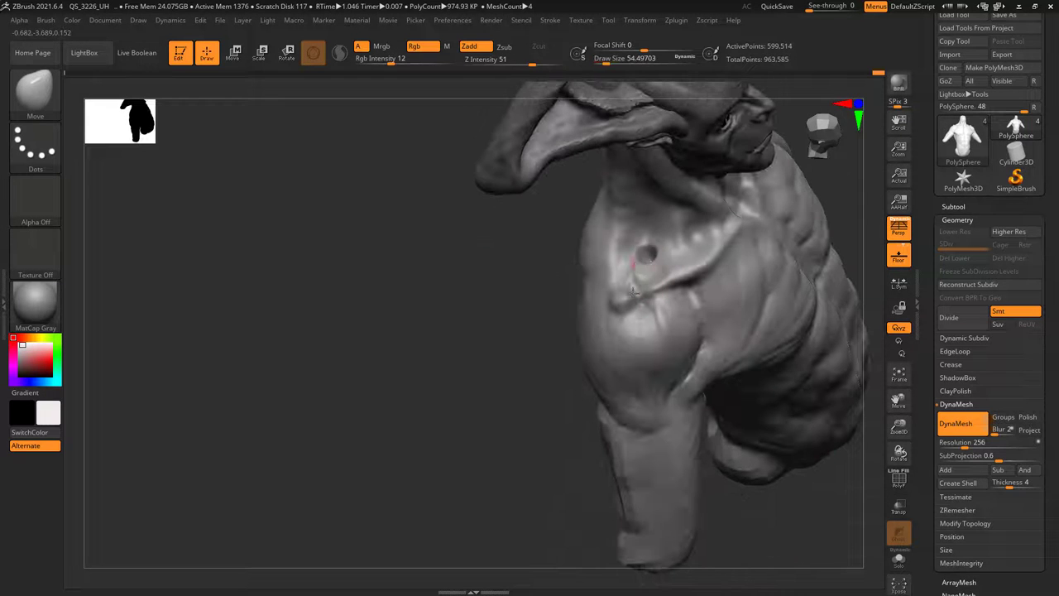
- Build up the hollow between the collarbone and shoulder with ClayTubes at draw size about 54, enlarging it to about 67
key("b")
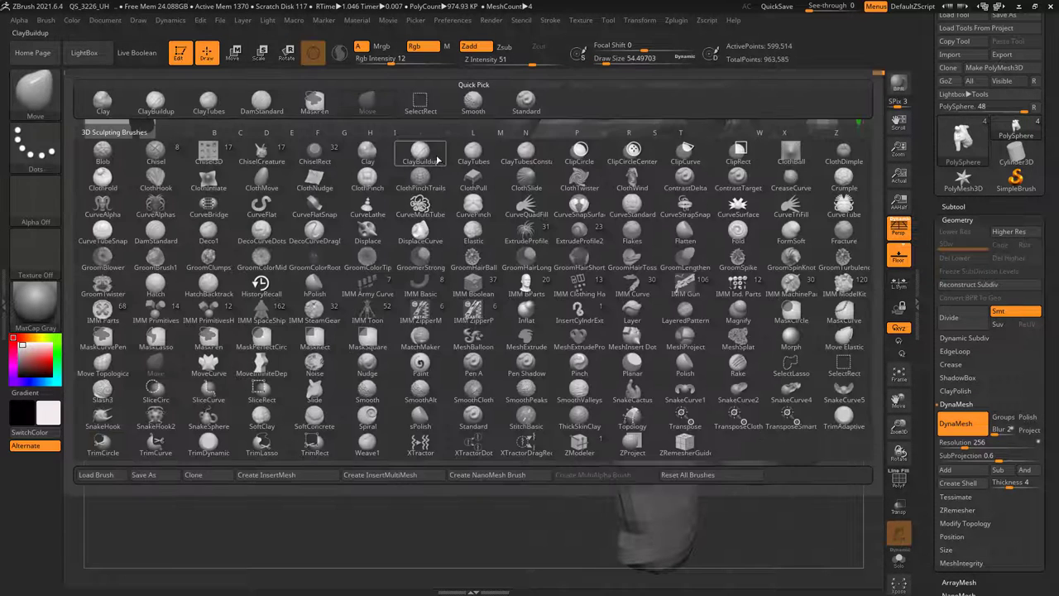
left_click(467, 157)
right_click_drag(658, 280, 645, 307)
mouse_move(643, 253)
left_mouse_down()
mouse_move(618, 282)
mouse_move(631, 289)
left_mouse_up()
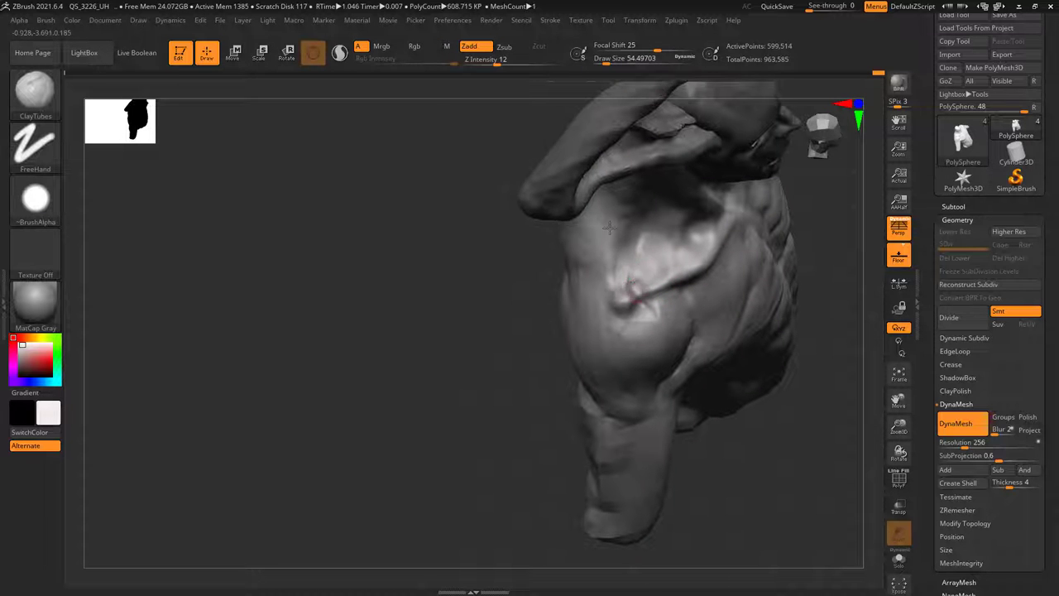
mouse_move(631, 288)
right_mouse_down()
mouse_move(676, 307)
mouse_move(629, 273)
mouse_move(618, 306)
mouse_move(685, 220)
mouse_move(659, 259)
mouse_move(653, 244)
mouse_move(655, 258)
mouse_move(713, 239)
mouse_move(690, 255)
right_mouse_up()
key("space")
key("space")
left_click_drag(665, 274, 672, 273)
right_click_drag(673, 274, 567, 251, "ctrl")
- Enlarge the ClayTubes brush to draw size about 130 and check the torso from front and back
mouse_move(567, 250)
right_mouse_down()
mouse_move(595, 260)
mouse_move(608, 247)
mouse_move(502, 257)
mouse_move(463, 248)
right_mouse_up()
key("space")
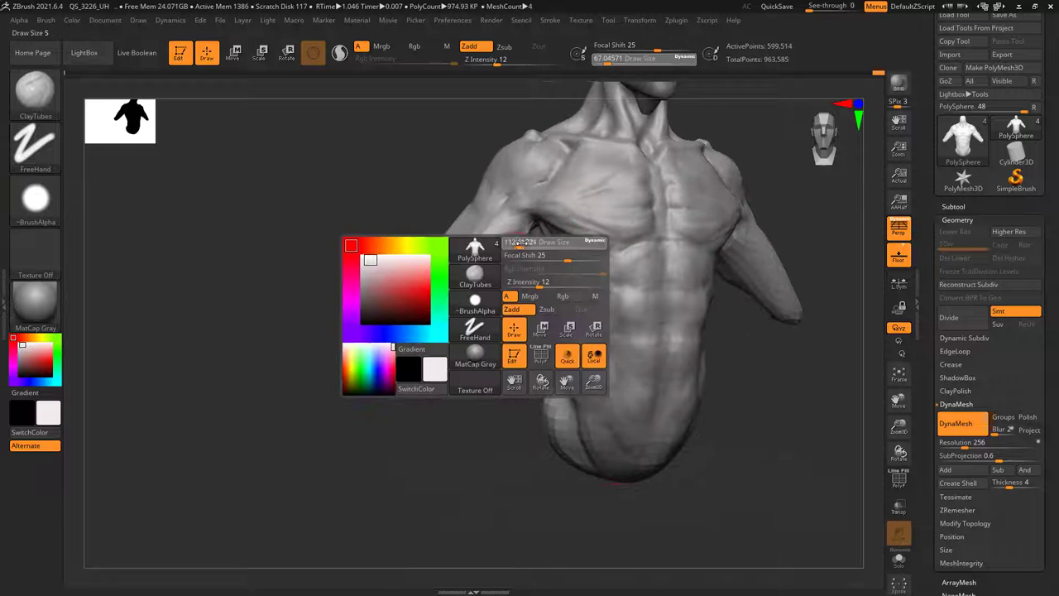
left_click_drag(516, 240, 523, 240)
right_click_drag(530, 240, 633, 236)
right_click_drag(451, 248, 491, 224, "alt")
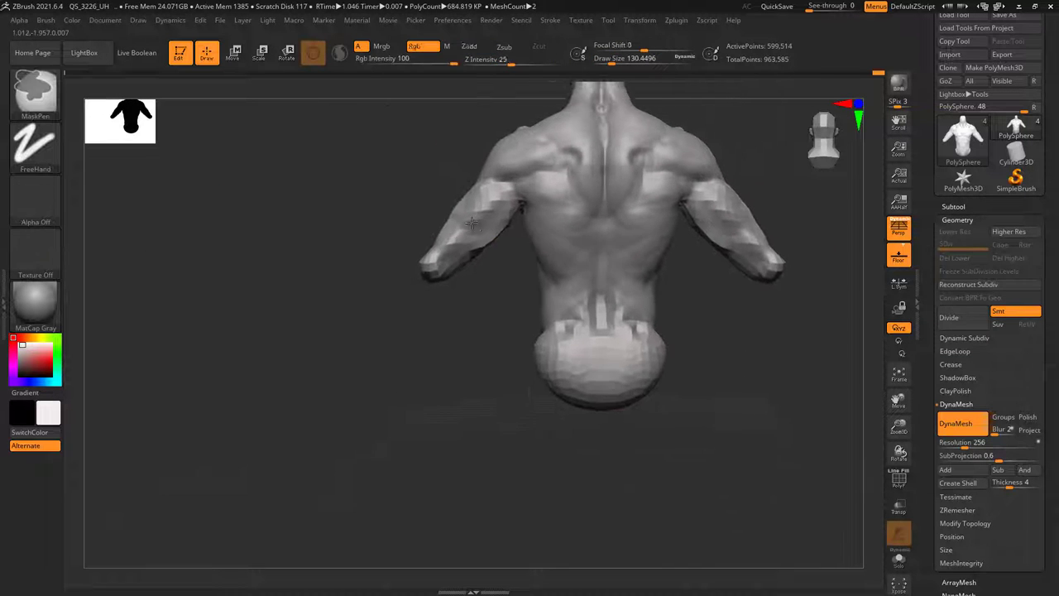
mouse_move(496, 248)
right_mouse_down()
mouse_move(617, 266)
mouse_move(619, 280)
mouse_move(574, 291)
mouse_move(587, 307)
mouse_move(518, 279)
mouse_move(537, 267)
right_mouse_up()
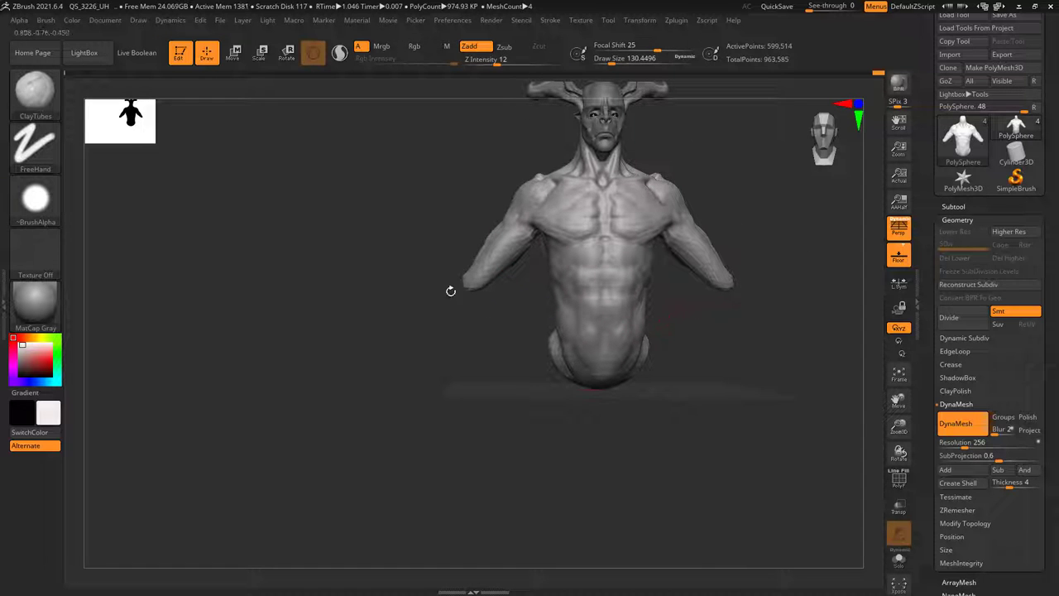
- Mask the cut-off ends of the arms, using MaskPen at draw size about 239
key("ctrl")
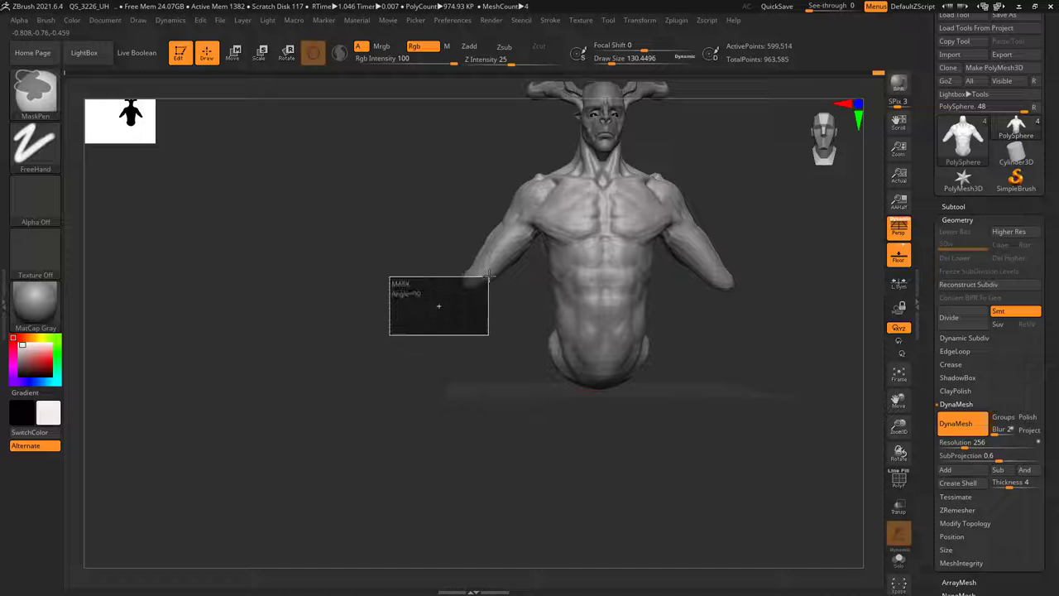
left_click_drag(488, 276, 489, 276, "ctrl")
right_click(425, 371)
right_click_drag(418, 368, 461, 273)
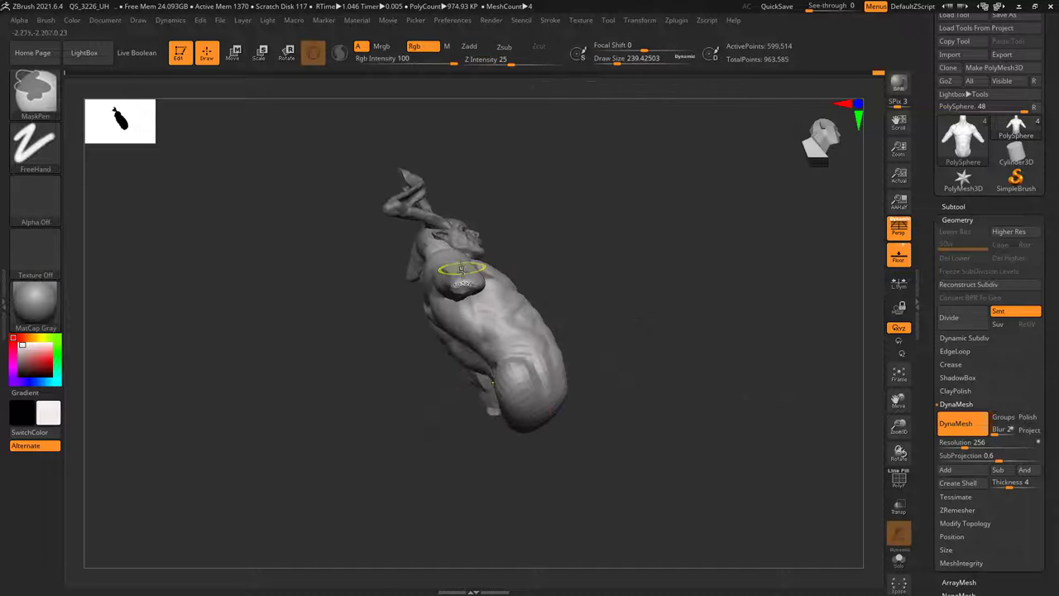
left_click_drag(469, 286, 463, 285, "ctrl")
mouse_move(413, 318)
right_mouse_down()
mouse_move(476, 348)
mouse_move(479, 252)
mouse_move(506, 231)
right_mouse_up()
- Soften and invert the mask so that only the ends of the arms stay editable
left_click(459, 347, "ctrl")
left_click(472, 294, "ctrl")
key("ctrl")
left_click(486, 235, "ctrl")
left_click_drag(473, 220, 456, 207, "ctrl")
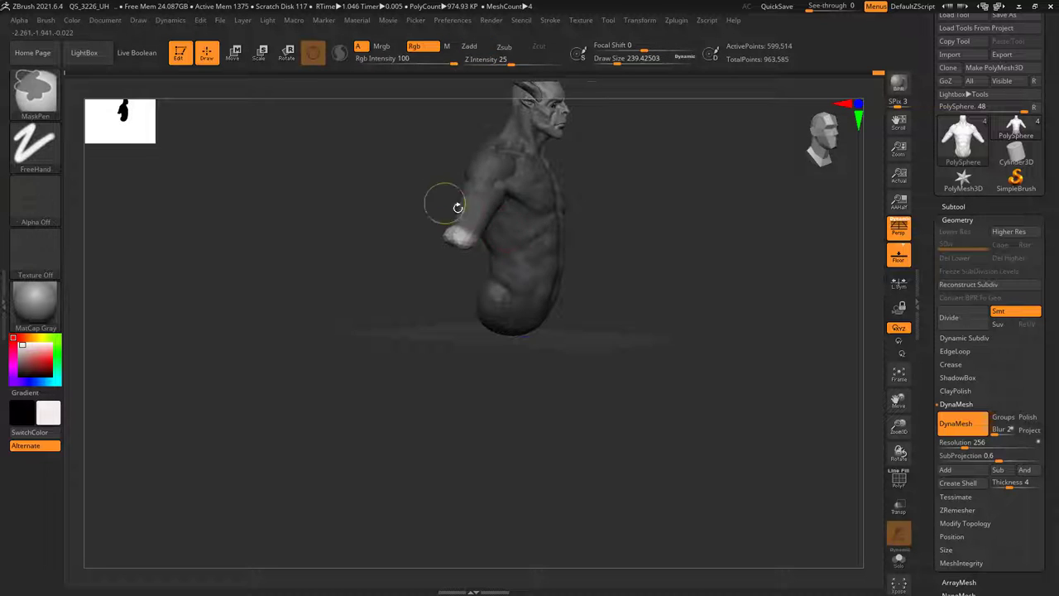
right_click_drag(456, 207, 546, 231)
right_click_drag(331, 211, 614, 230, "alt")
right_click_drag(496, 234, 272, 168, "alt")
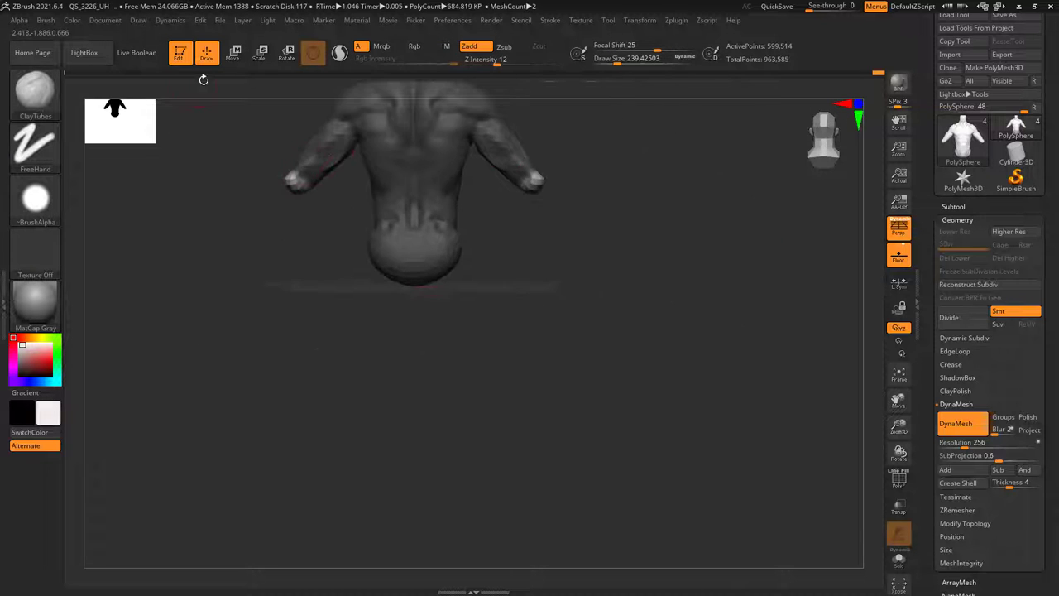
- Pull the unmasked arm ends downward into forearms with the Move brush at draw size about 955
left_click(42, 97)
left_click(367, 103)
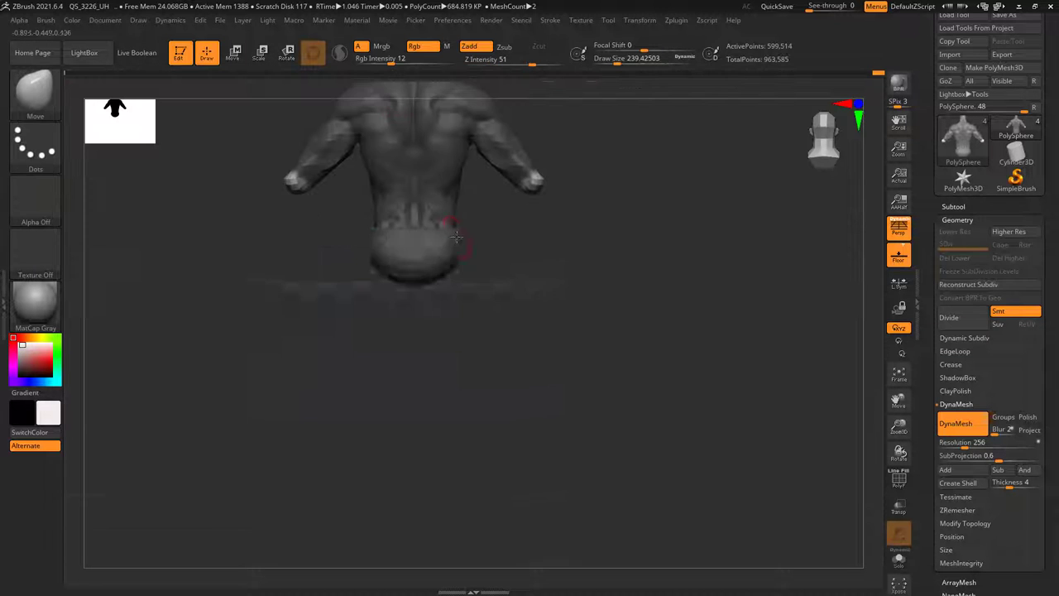
key("space")
left_click_drag(473, 236, 486, 236)
right_click_drag(331, 199, 508, 201, "alt")
key("space")
left_click_drag(518, 197, 496, 201)
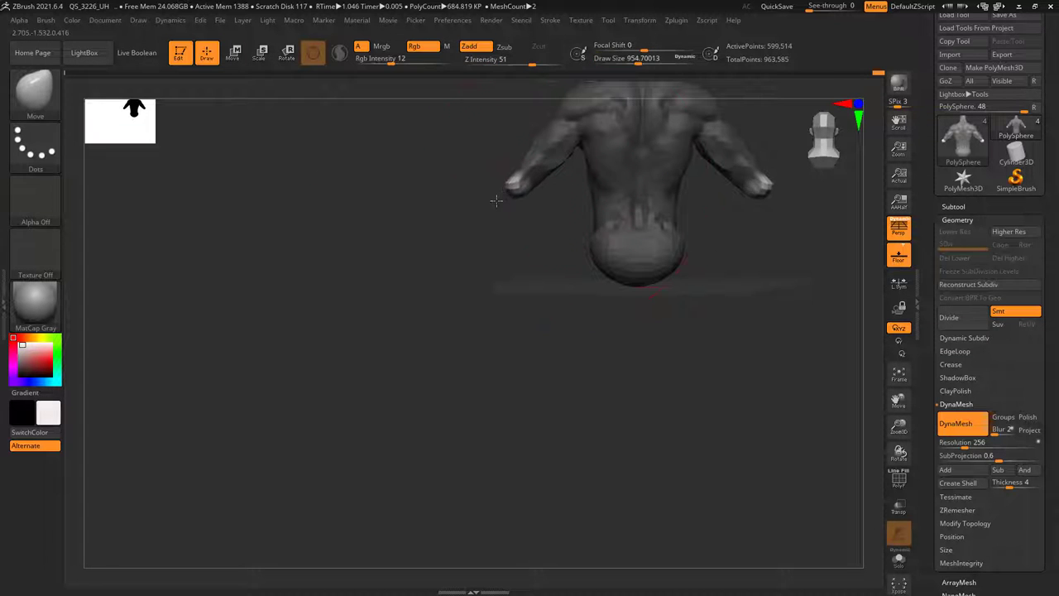
left_click_drag(419, 301, 635, 265)
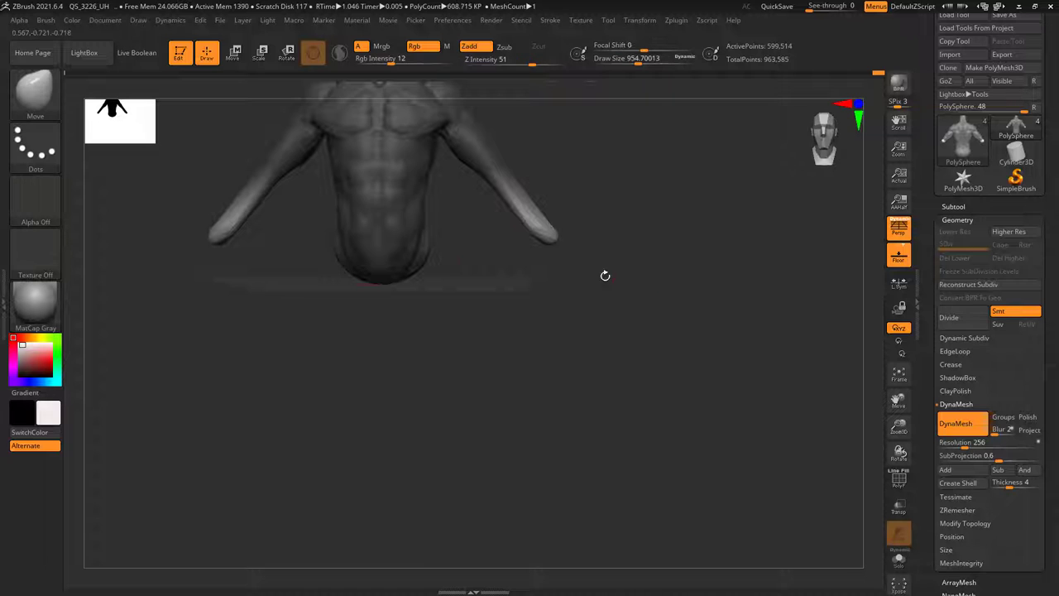
mouse_move(359, 177)
right_mouse_down("alt")
mouse_move(620, 256)
mouse_move(525, 249)
mouse_move(575, 237)
mouse_move(507, 272)
right_mouse_up("alt")
- Reduce the draw size to about 656 and thicken the forearms with the Inflat brush
key("space")
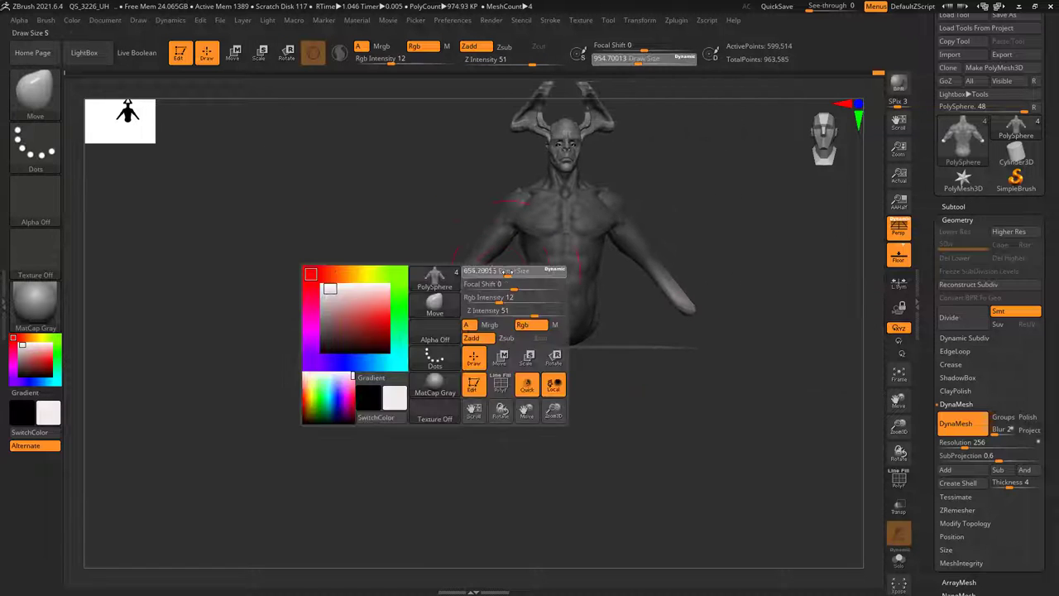
left_click_drag(505, 272, 463, 286)
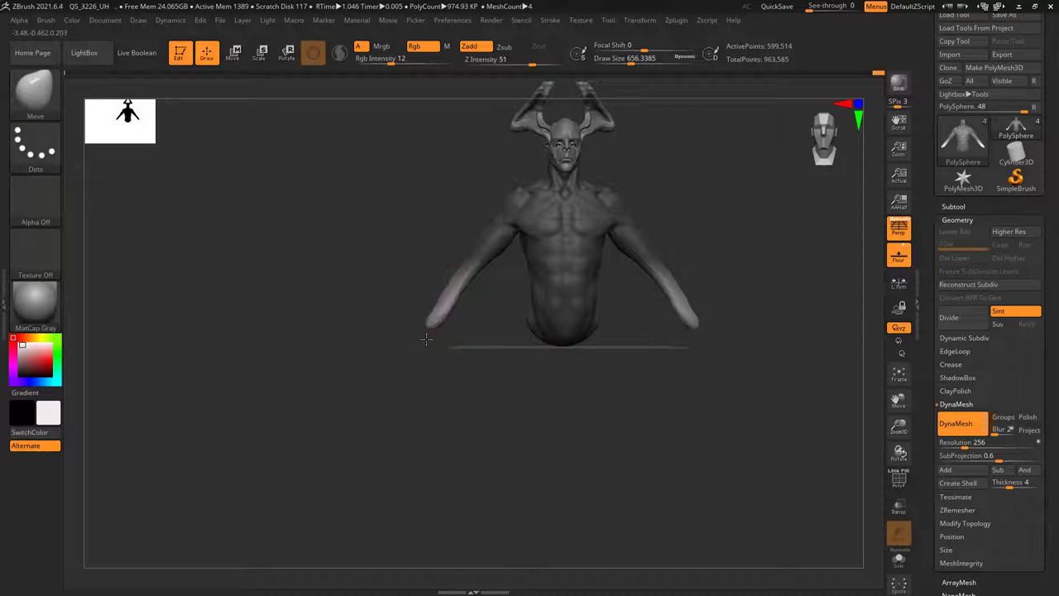
left_click(41, 95)
key("i")
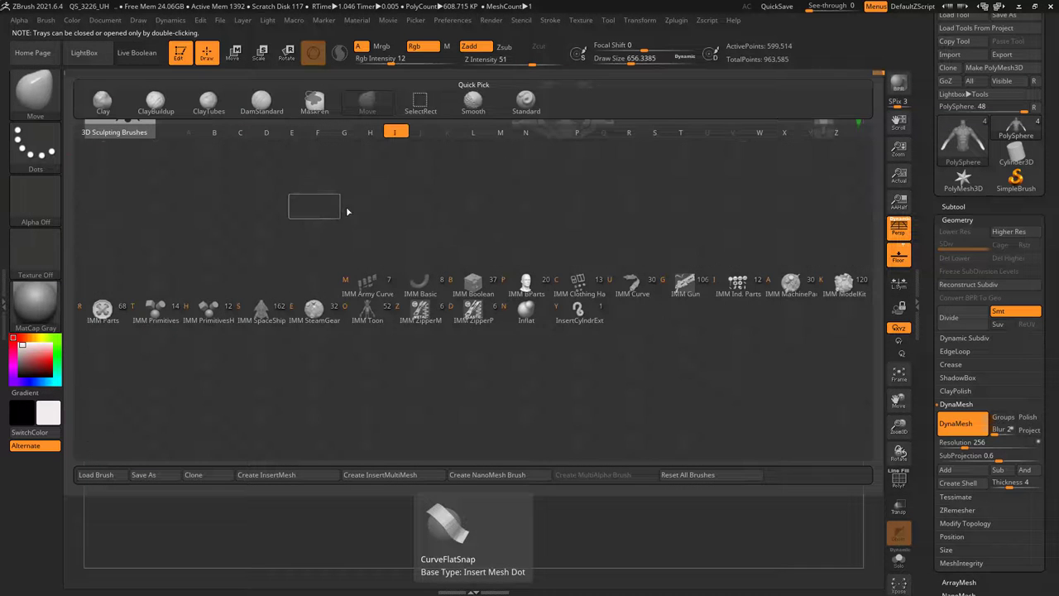
key("n")
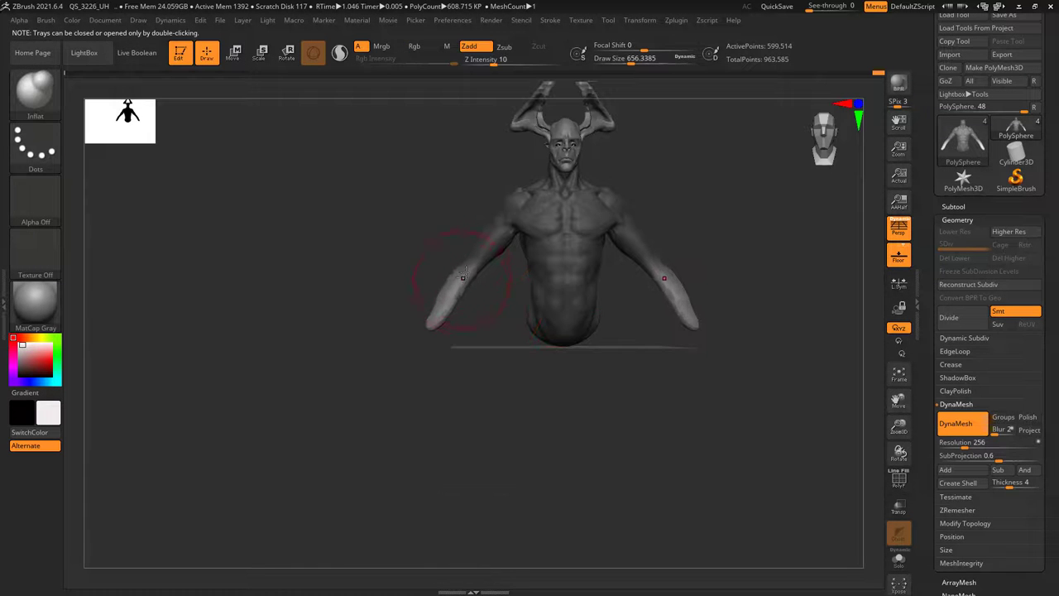
mouse_move(377, 286)
left_mouse_down()
mouse_move(442, 282)
mouse_move(400, 280)
mouse_move(506, 248)
mouse_move(558, 207)
mouse_move(522, 255)
mouse_move(569, 251)
left_mouse_up()
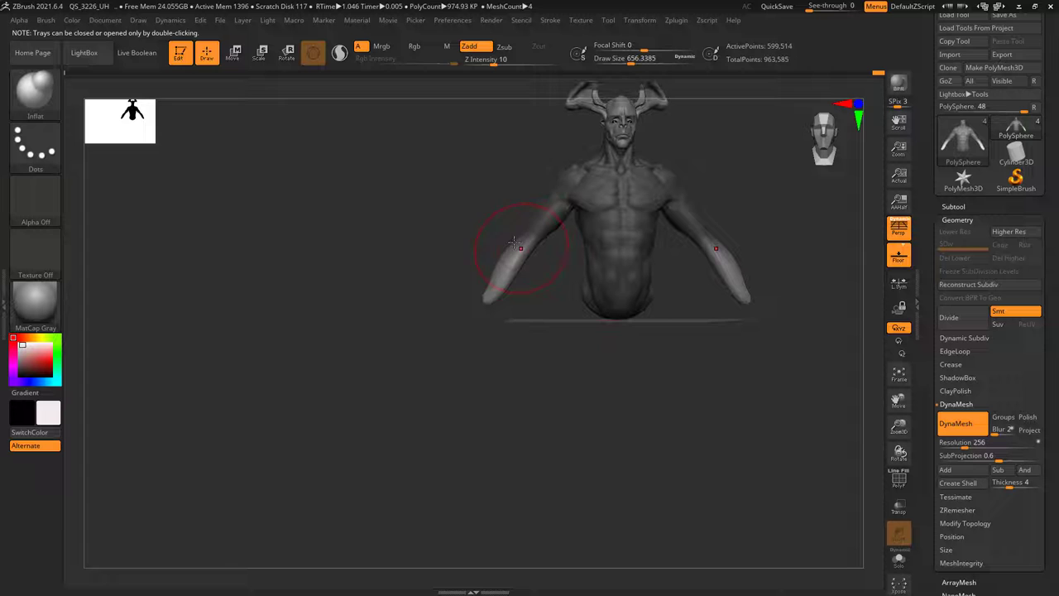
- Reshape the forearms with the Move brush at draw size about 615, clear the mask and remesh with DynaMesh
left_click(30, 103)
left_click(423, 118)
right_click(400, 324)
mouse_move(486, 242)
left_mouse_down("alt")
mouse_move(447, 238)
mouse_move(503, 275)
mouse_move(514, 219)
left_mouse_up("alt")
key("space")
mouse_move(510, 215)
left_mouse_down()
mouse_move(499, 213)
mouse_move(496, 258)
left_mouse_up()
right_click_drag(497, 265, 543, 272)
right_click_drag(543, 272, 550, 303, "ctrl")
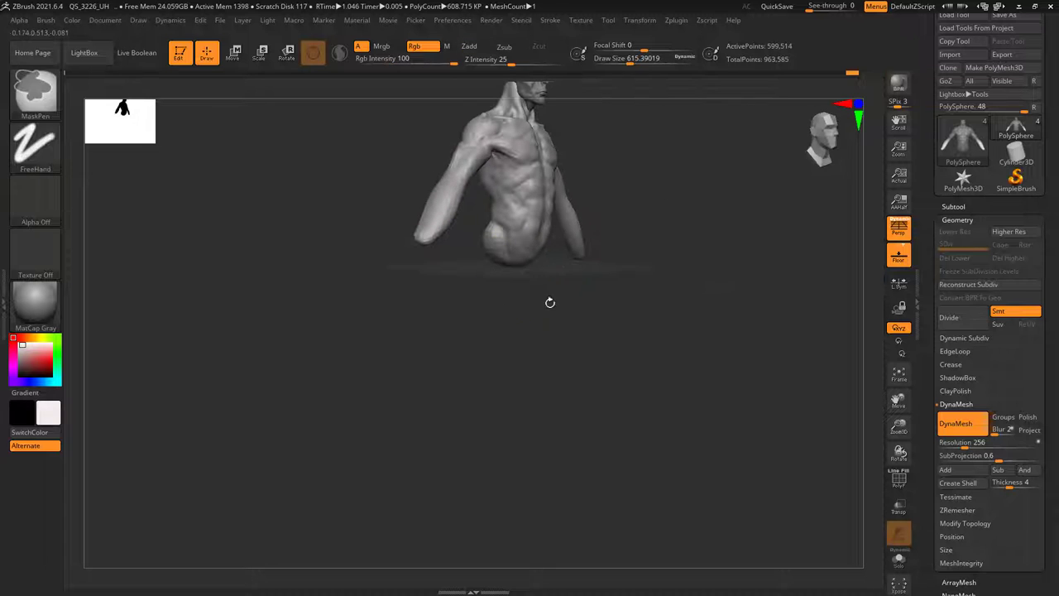
left_click_drag(637, 362, 640, 365, "ctrl")
- Refine the forearm silhouette from side and back with Move, reducing the draw size from about 537 to 447
right_click_drag(605, 351, 445, 207)
right_click_drag(445, 207, 443, 235)
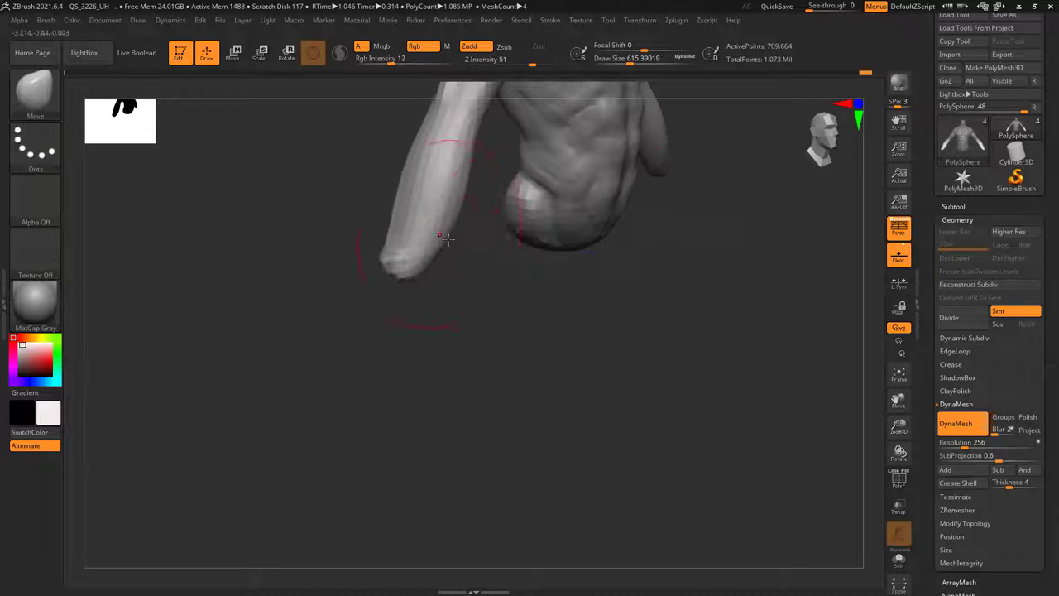
key("space")
left_click_drag(473, 265, 469, 265)
right_click_drag(468, 265, 458, 235)
mouse_move(458, 235)
right_mouse_down("ctrl")
mouse_move(455, 345)
mouse_move(485, 281)
mouse_move(455, 279)
mouse_move(456, 402)
mouse_move(446, 265)
mouse_move(440, 290)
right_mouse_up("ctrl")
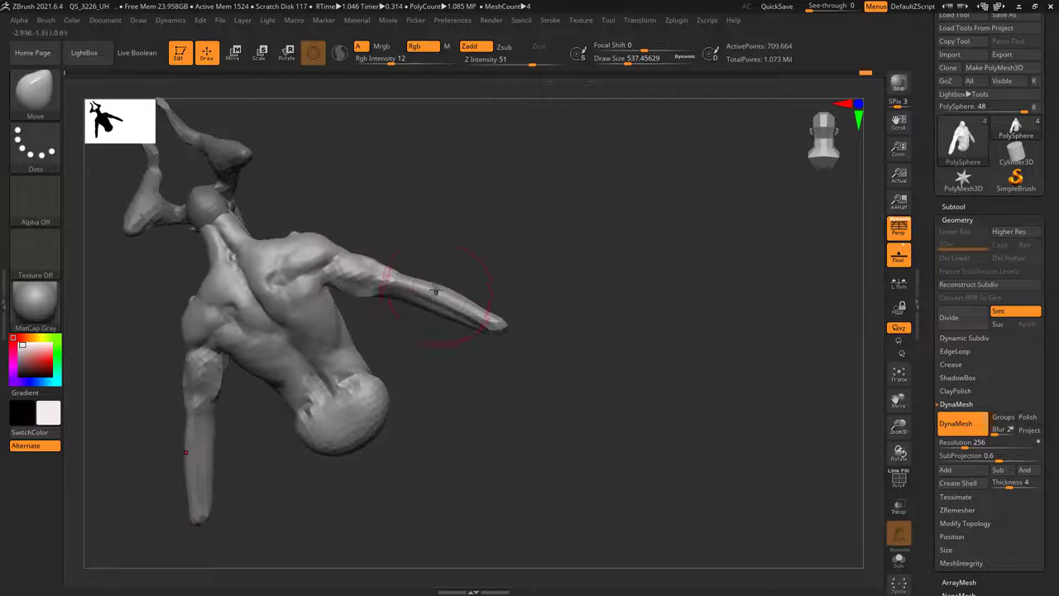
key("space")
left_click_drag(423, 299, 414, 299)
right_click_drag(413, 299, 401, 294)
left_click_drag(401, 294, 398, 310)
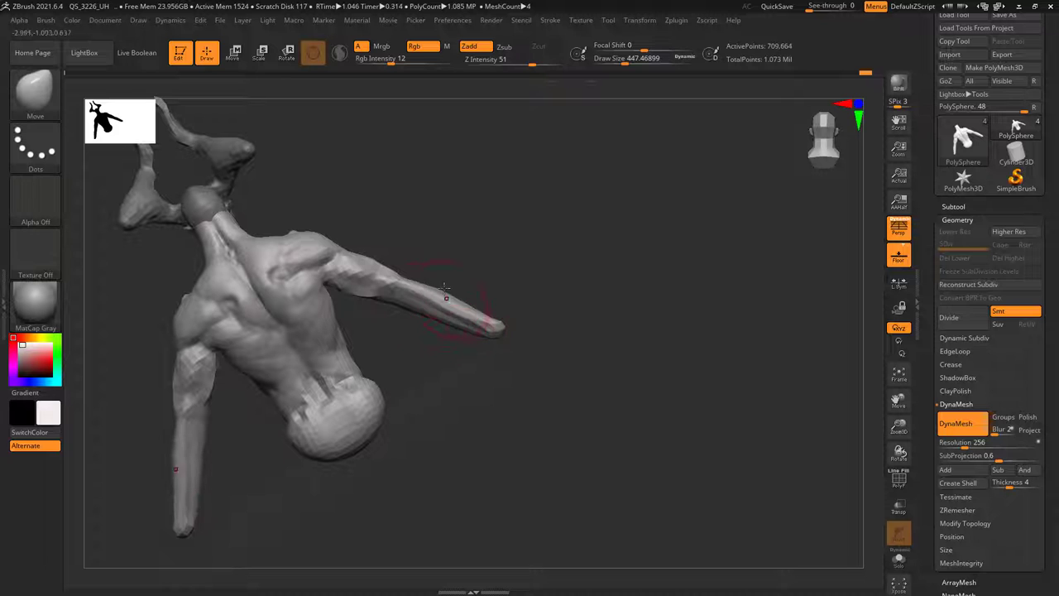
- Start building up the elbow from behind with ClayBuildup at Z intensity 2, reducing the draw size to about 74
left_click(40, 100)
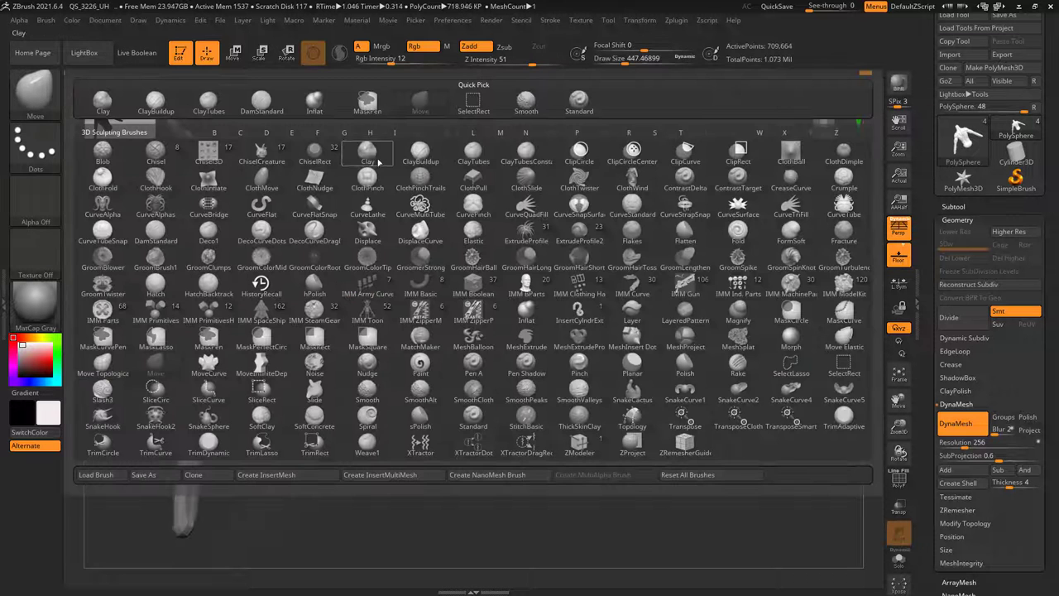
left_click(426, 155)
key("space")
left_click_drag(442, 254, 430, 255)
mouse_move(430, 254)
right_mouse_down("ctrl")
mouse_move(492, 251)
mouse_move(454, 279)
right_mouse_up("ctrl")
key("space")
left_click_drag(453, 279, 443, 278)
right_click_drag(442, 278, 402, 257)
key("space")
left_click_drag(438, 271, 448, 272)
mouse_move(448, 272)
right_mouse_down()
mouse_move(435, 303)
mouse_move(428, 256)
right_mouse_up()
key("space")
left_click_drag(429, 256, 445, 253)
key("space")
key("space")
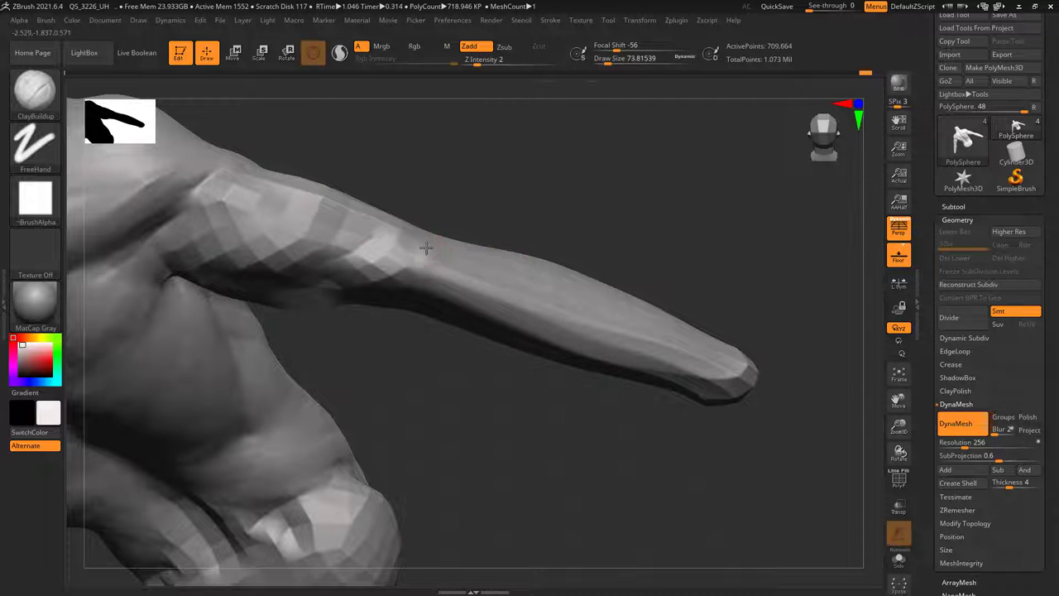
- Lay muscle ridges from the elbow along the back of the forearm with ClayBuildup and smooth the wrist end
right_click_drag(425, 254, 408, 290)
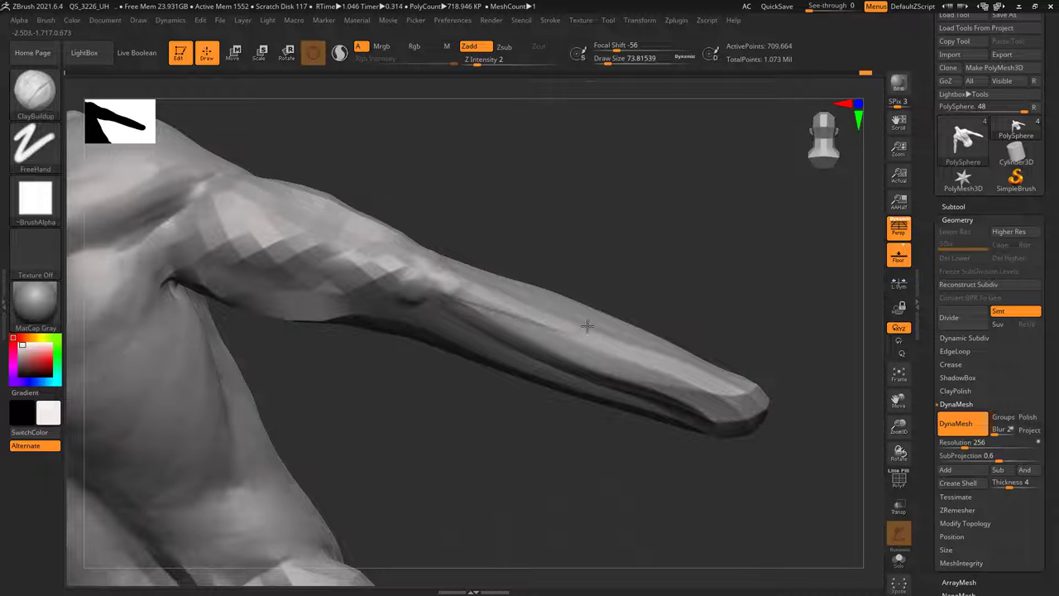
mouse_move(723, 386)
right_mouse_down()
mouse_move(603, 359)
mouse_move(641, 299)
right_mouse_up()
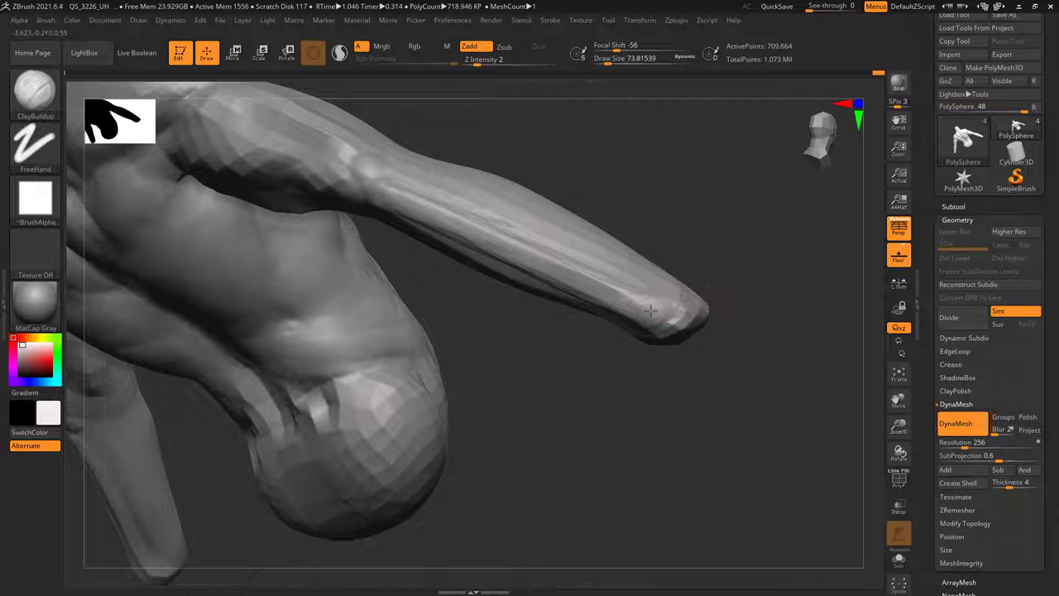
left_click_drag(650, 310, 664, 309, "shift")
mouse_move(665, 310)
right_mouse_down()
mouse_move(565, 302)
mouse_move(570, 335)
mouse_move(652, 356)
mouse_move(672, 320)
mouse_move(617, 284)
mouse_move(623, 247)
right_mouse_up()
right_click(624, 247)
- Adjust the arm's side profile with the Move brush, reducing the draw size from about 636 to 447
key("b")
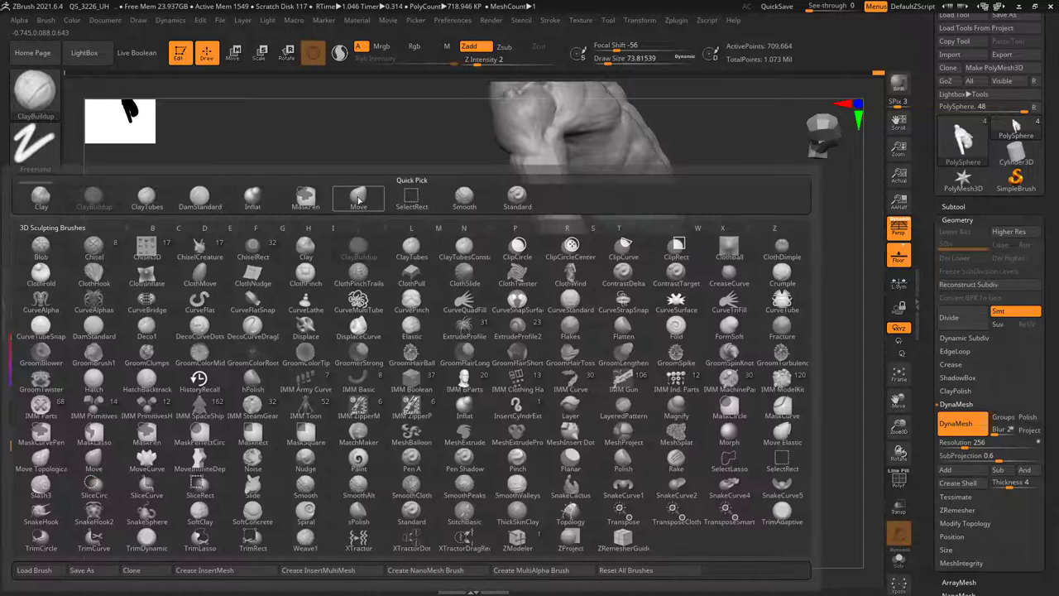
left_click(358, 199)
mouse_move(552, 266)
right_mouse_down()
mouse_move(579, 258)
mouse_move(587, 152)
mouse_move(643, 238)
mouse_move(591, 286)
mouse_move(604, 173)
mouse_move(636, 192)
mouse_move(595, 236)
mouse_move(591, 314)
mouse_move(595, 281)
mouse_move(552, 253)
mouse_move(582, 253)
right_mouse_up()
right_click(582, 253)
left_click_drag(582, 253, 598, 253)
right_click_drag(571, 257, 540, 303, "ctrl")
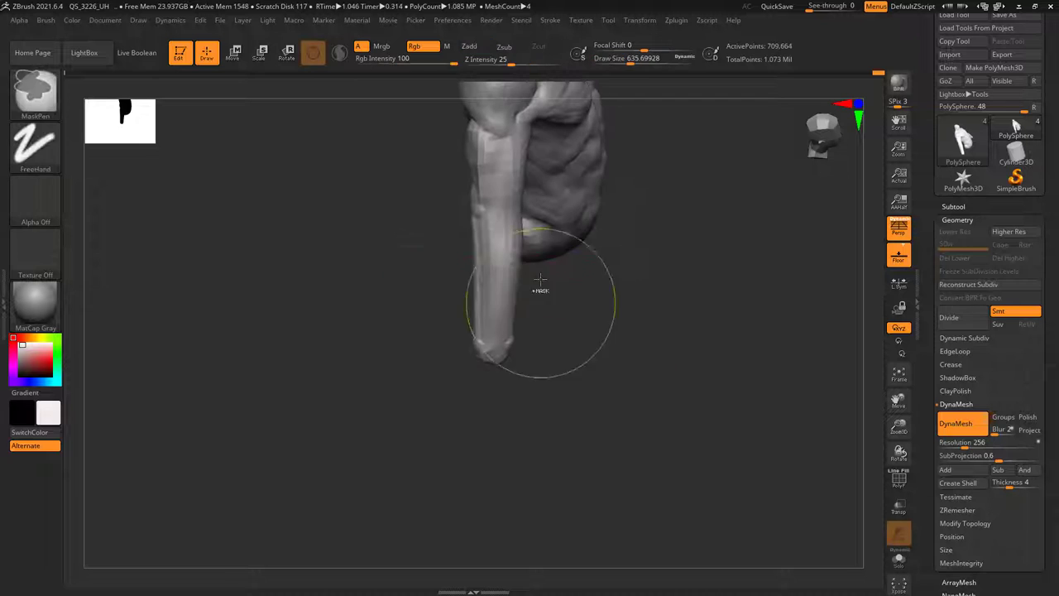
key("space")
left_click_drag(510, 254, 501, 254)
mouse_move(525, 265)
right_mouse_down()
mouse_move(511, 291)
mouse_move(510, 282)
mouse_move(536, 292)
right_mouse_up()
left_click_drag(534, 286, 518, 284)
mouse_move(537, 289)
right_mouse_down()
mouse_move(568, 301)
mouse_move(545, 266)
right_mouse_up()
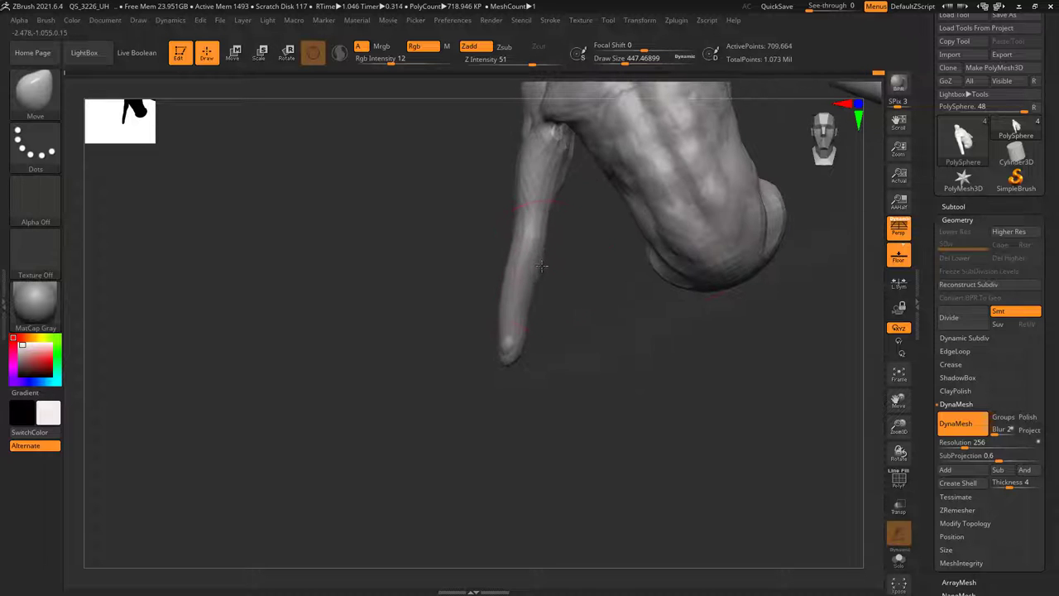
- Shape the contour of the forearm from front and back with Move at draw size about 414
key("space")
left_click_drag(559, 260, 552, 261)
mouse_move(571, 263)
right_mouse_down()
mouse_move(551, 262)
mouse_move(567, 280)
right_mouse_up()
key("space")
left_click_drag(552, 260, 557, 260)
right_click_drag(540, 252, 556, 260)
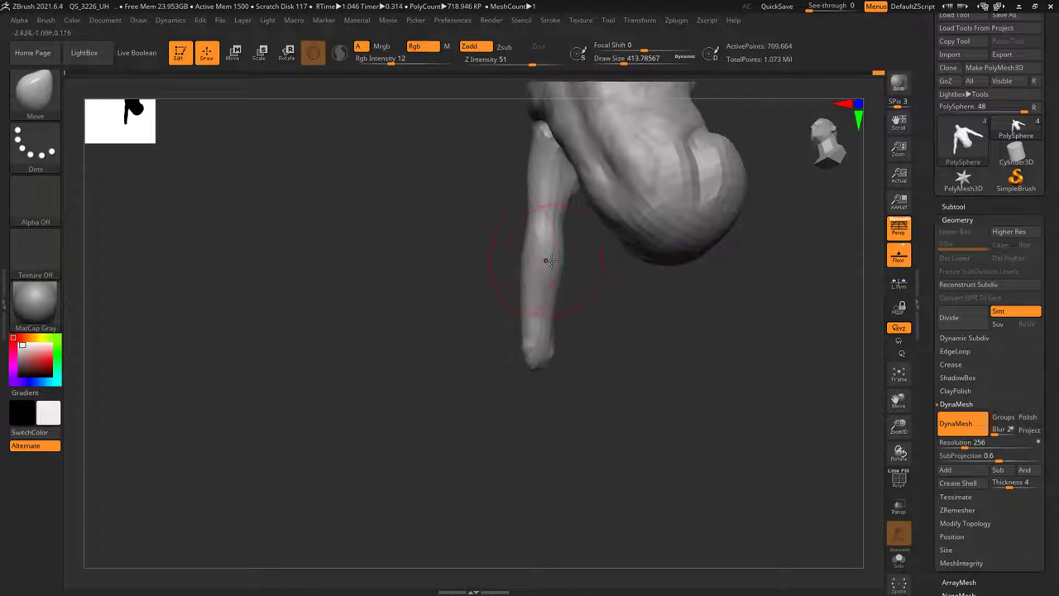
left_click_drag(553, 258, 546, 258)
- Mask both forearms from the elbow down with MaskLasso and invert the mask so only they stay editable
mouse_move(571, 267)
right_mouse_down()
mouse_move(610, 276)
mouse_move(643, 317)
mouse_move(645, 297)
mouse_move(538, 297)
right_mouse_up()
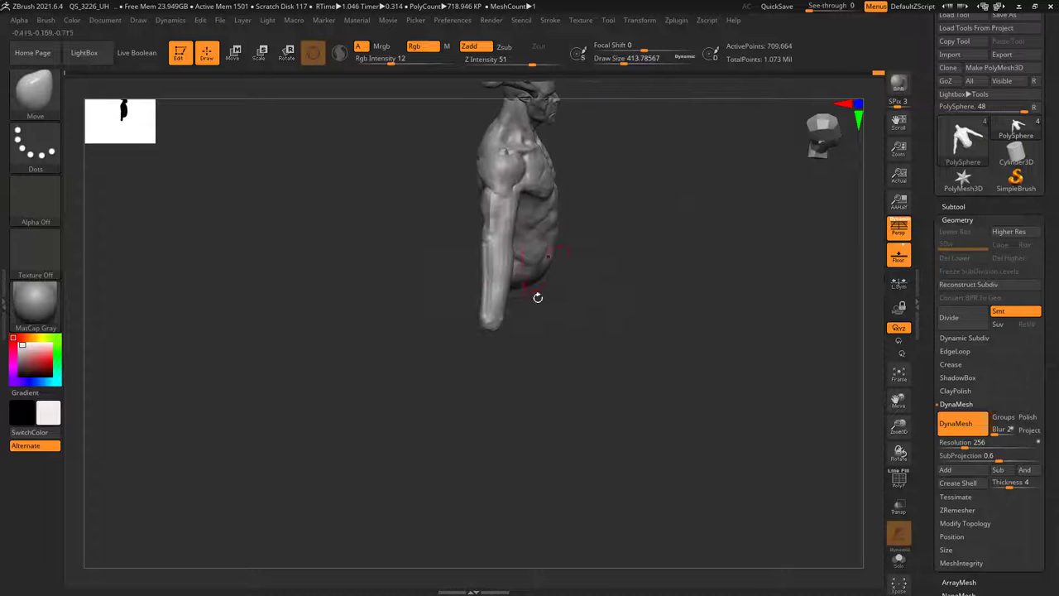
left_click_drag(512, 315, 552, 238, "ctrl")
right_click_drag(579, 272, 626, 332)
left_click(597, 314, "ctrl")
left_click_drag(637, 333, 685, 336, "ctrl")
right_click_drag(685, 336, 720, 360, "alt")
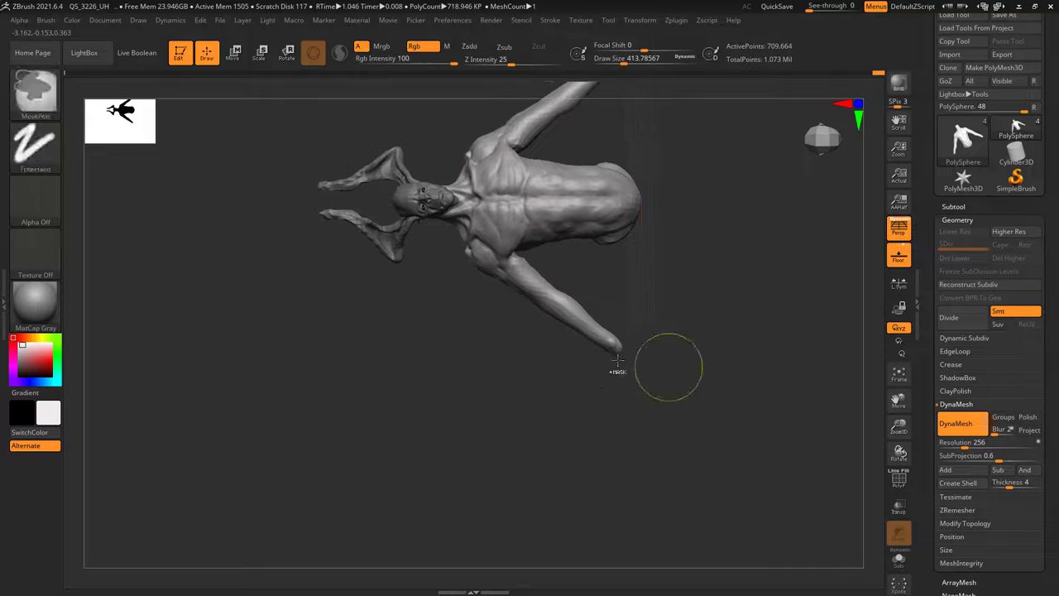
left_click(35, 95, "ctrl")
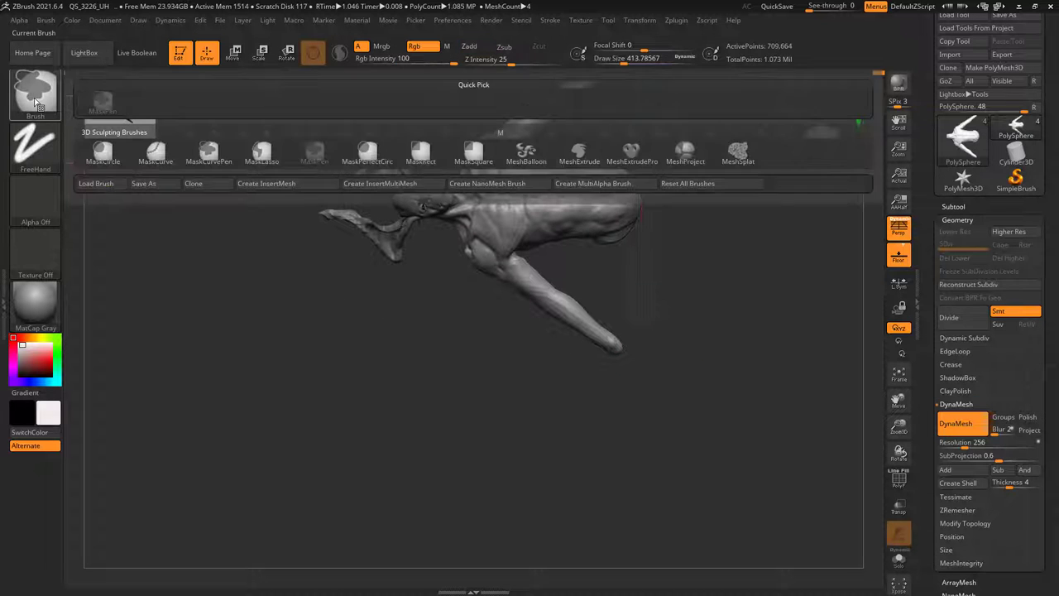
left_click(268, 153, "ctrl")
mouse_move(441, 279)
right_mouse_down()
mouse_move(510, 229)
mouse_move(612, 296)
right_mouse_up()
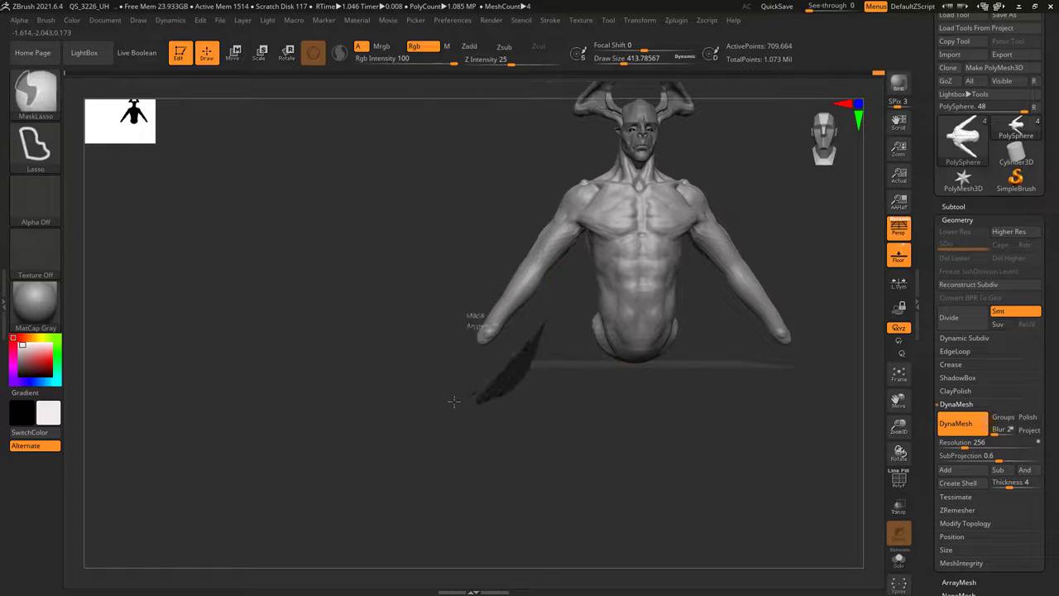
mouse_move(453, 402)
left_mouse_down("ctrl")
mouse_move(509, 252)
mouse_move(547, 291)
left_mouse_up("ctrl")
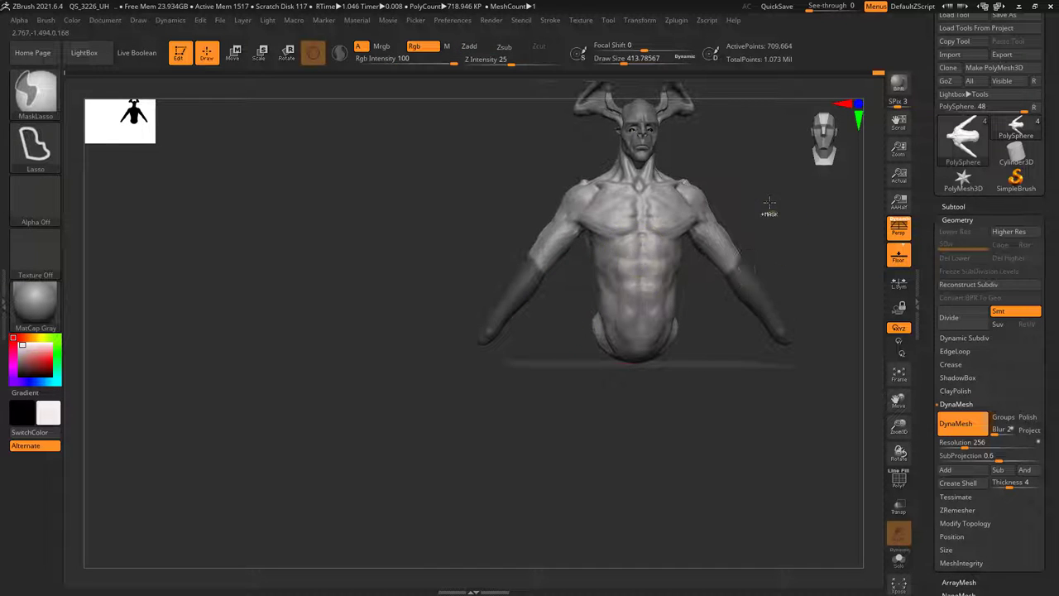
left_click(769, 204, "ctrl")
- Rotate the forearms forward at the elbow with a Transpose line running from elbow to wrist
mouse_move(286, 178)
left_mouse_down()
mouse_move(418, 169)
mouse_move(418, 111)
left_mouse_up()
left_click(294, 55)
left_click(316, 56)
left_click_drag(517, 176, 505, 218)
left_click_drag(517, 165, 480, 261)
left_click_drag(545, 278, 523, 326)
left_click_drag(479, 260, 538, 365)
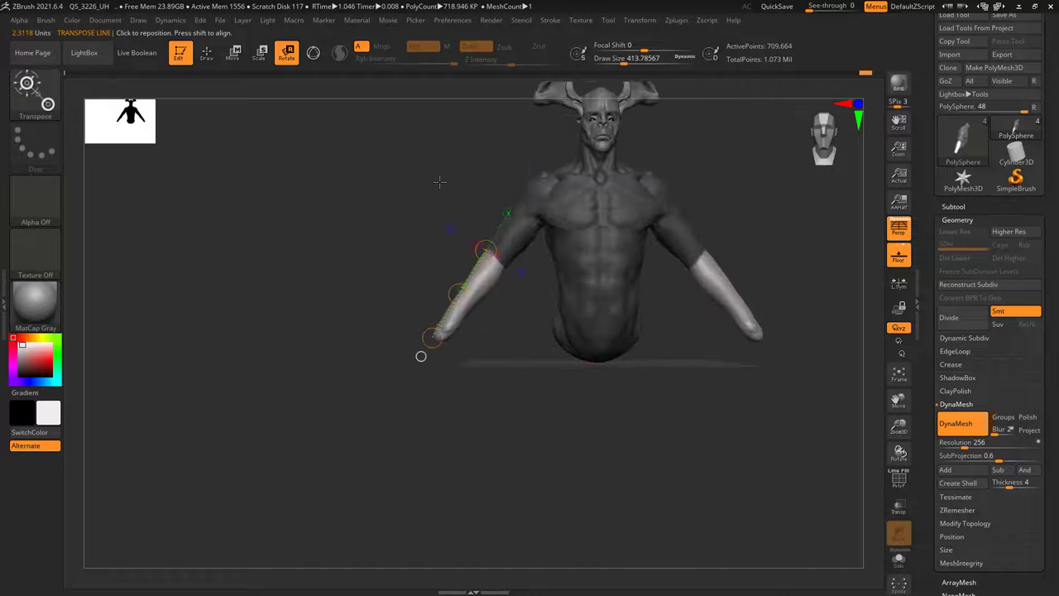
left_click(206, 61)
mouse_move(272, 191)
left_mouse_down()
mouse_move(392, 204)
mouse_move(345, 204)
left_mouse_up()
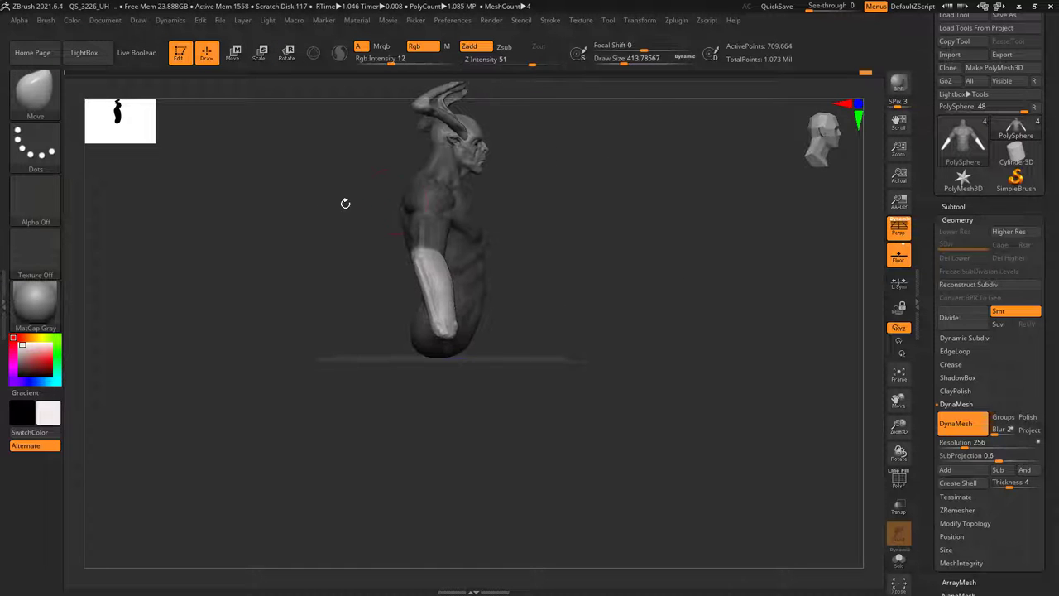
- Clear the mask and reshape the bent elbow and forearm with Move, reducing the draw size to about 279
left_click_drag(563, 239, 539, 298, "ctrl")
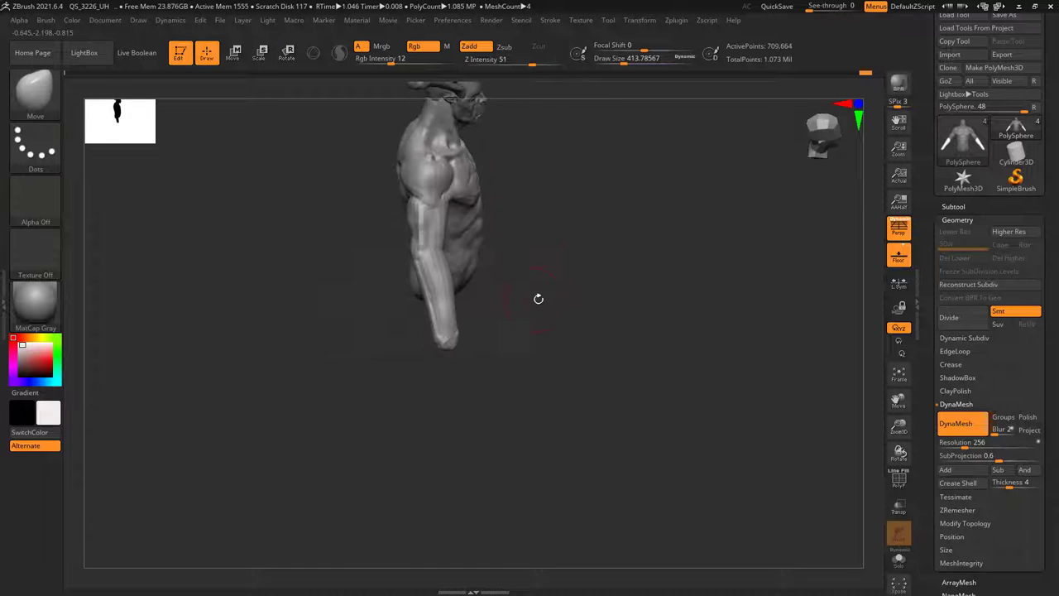
right_click(562, 225)
left_click_drag(562, 225, 475, 289)
right_click(432, 331)
left_click(483, 261)
mouse_move(529, 331)
left_mouse_down("alt")
mouse_move(526, 277)
mouse_move(505, 298)
left_mouse_up("alt")
left_click_drag(416, 228, 422, 230)
left_click_drag(356, 297, 401, 272)
right_click(402, 271)
left_click(444, 202)
left_click_drag(413, 322, 484, 335, "shift")
right_click_drag(478, 303, 533, 445, "alt")
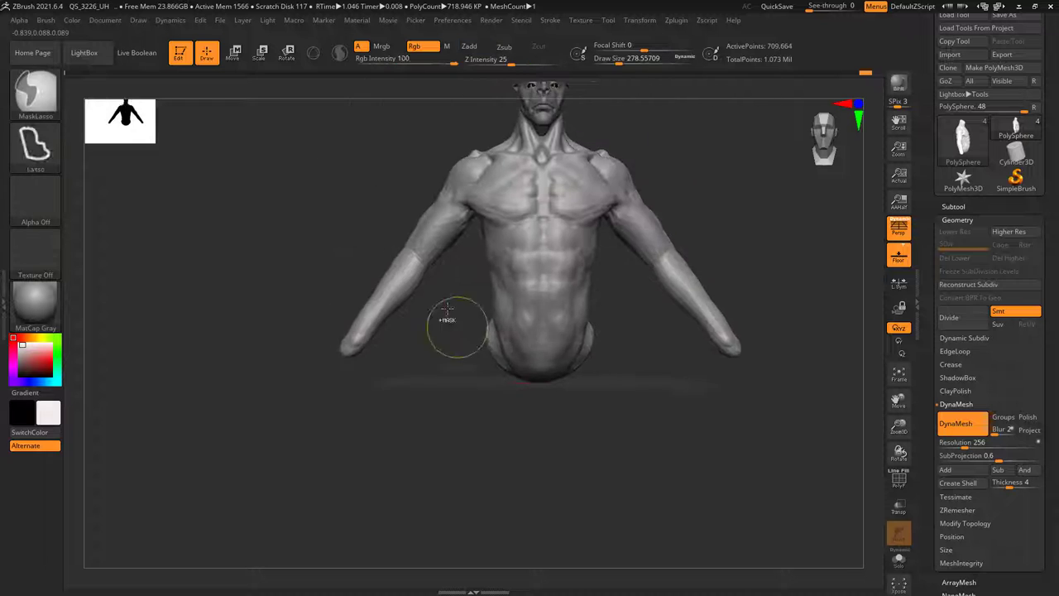
- Switch to the Standard brush for the inner elbow and set its draw size to about 121
mouse_move(397, 308)
right_mouse_down("ctrl")
mouse_move(401, 263)
mouse_move(397, 364)
right_mouse_up("ctrl")
right_click(372, 325)
left_click(409, 257)
left_click(35, 92)
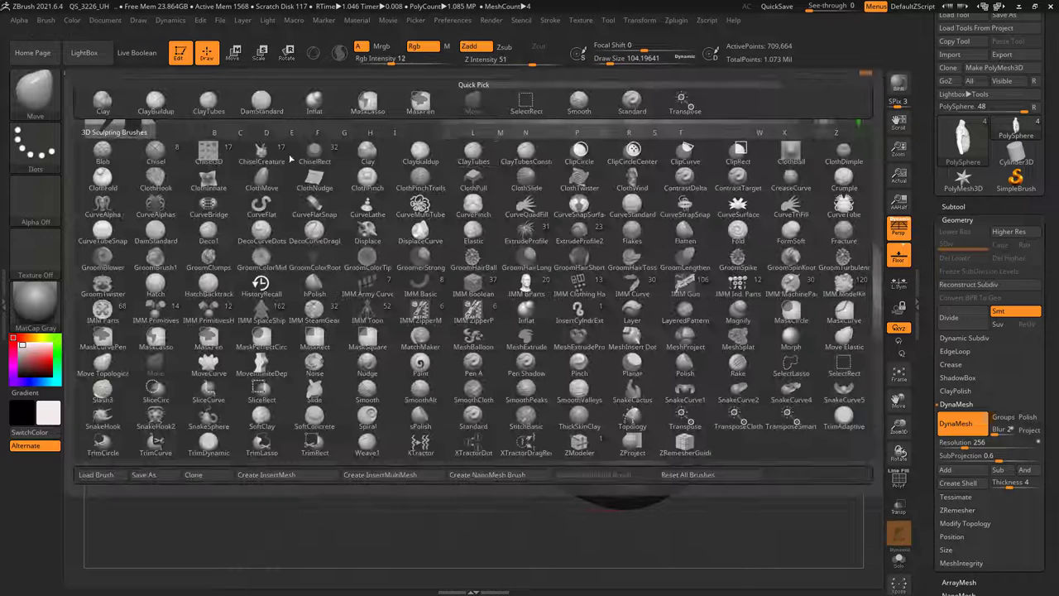
left_click(629, 104)
right_click_drag(365, 272, 377, 175, "alt")
right_click(337, 303)
right_click(357, 287)
left_click(394, 217)
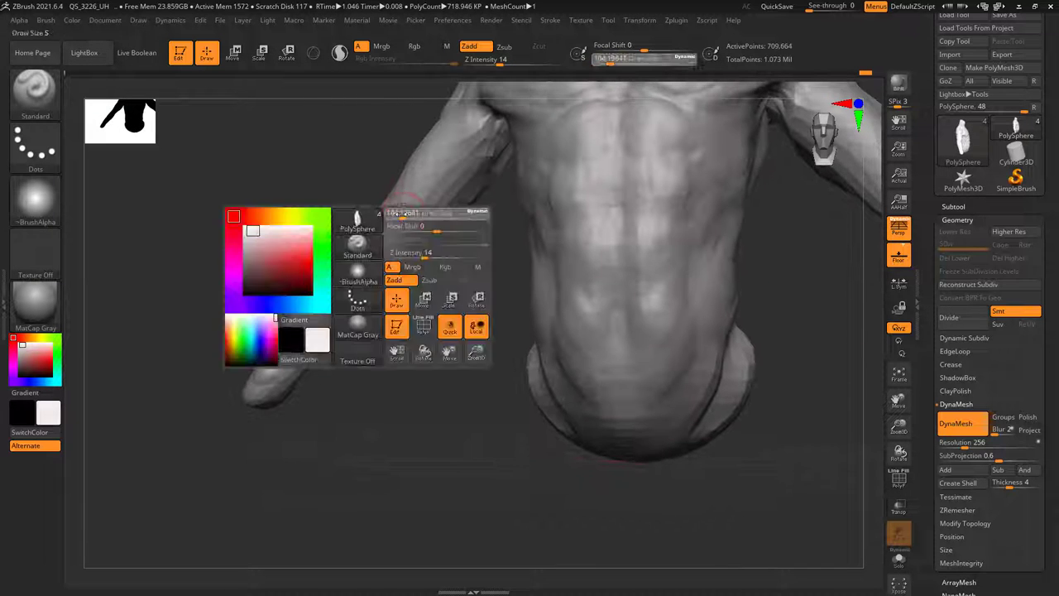
right_click_drag(414, 223, 390, 277)
right_click(377, 290)
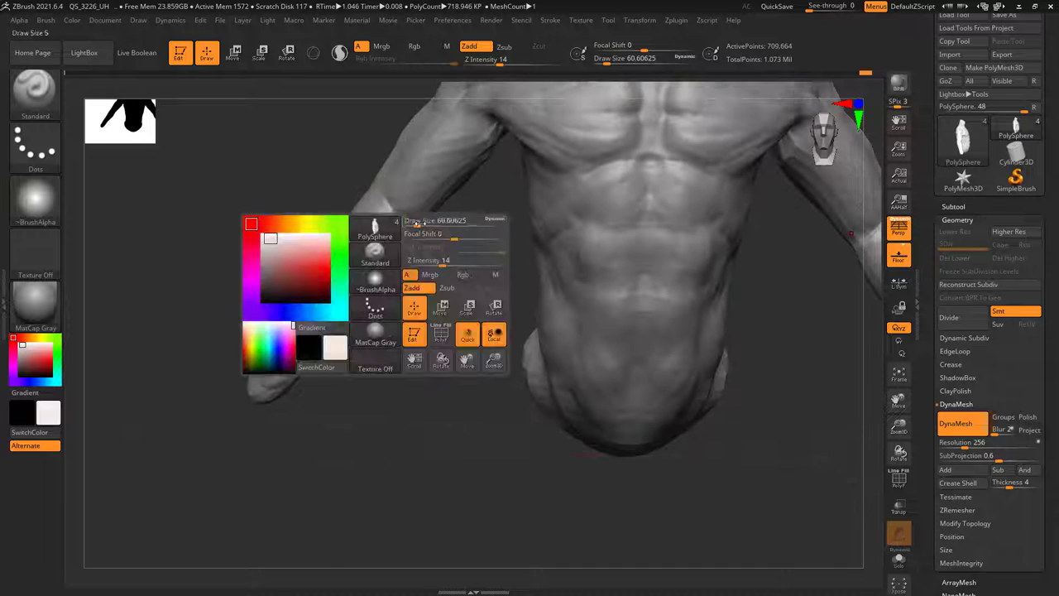
left_click(420, 221)
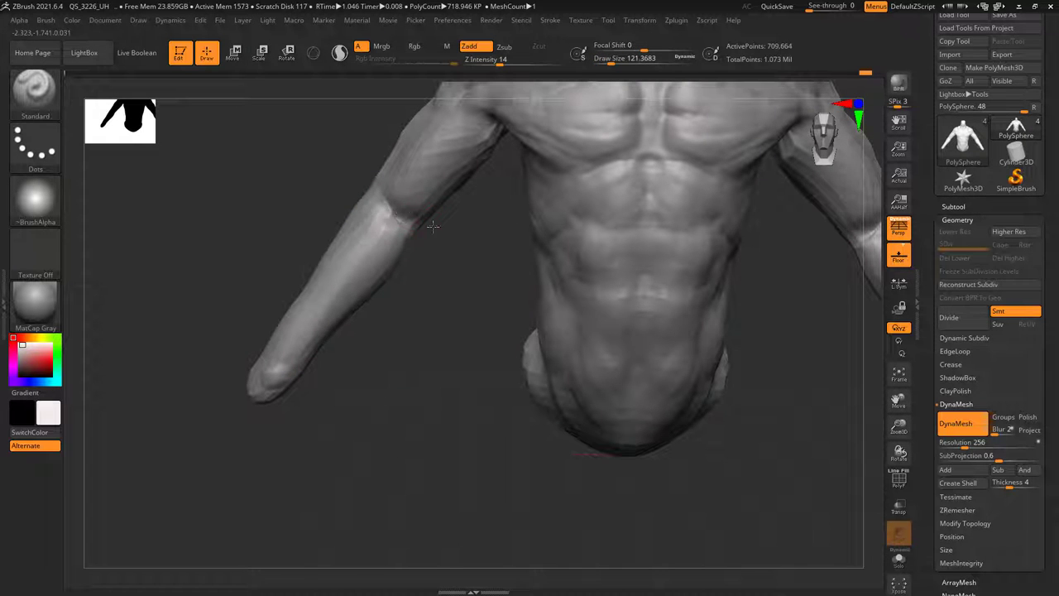
- Sculpt the inner elbow crease with the Standard brush and smooth the transition between upper arm and forearm
left_click_drag(432, 225, 414, 225)
right_click(349, 281)
left_click(392, 208)
right_click_drag(389, 277, 430, 279)
right_click(352, 278)
left_click(391, 207)
left_click_drag(385, 204, 394, 216, "shift")
right_click_drag(414, 265, 363, 268)
left_click_drag(397, 220, 392, 215, "shift")
- Refine the elbow and forearm transition with the Standard brush at varying draw sizes, finishing at a draw size of about 33
right_click_drag(314, 286, 358, 288)
right_click(358, 289)
left_click(403, 218)
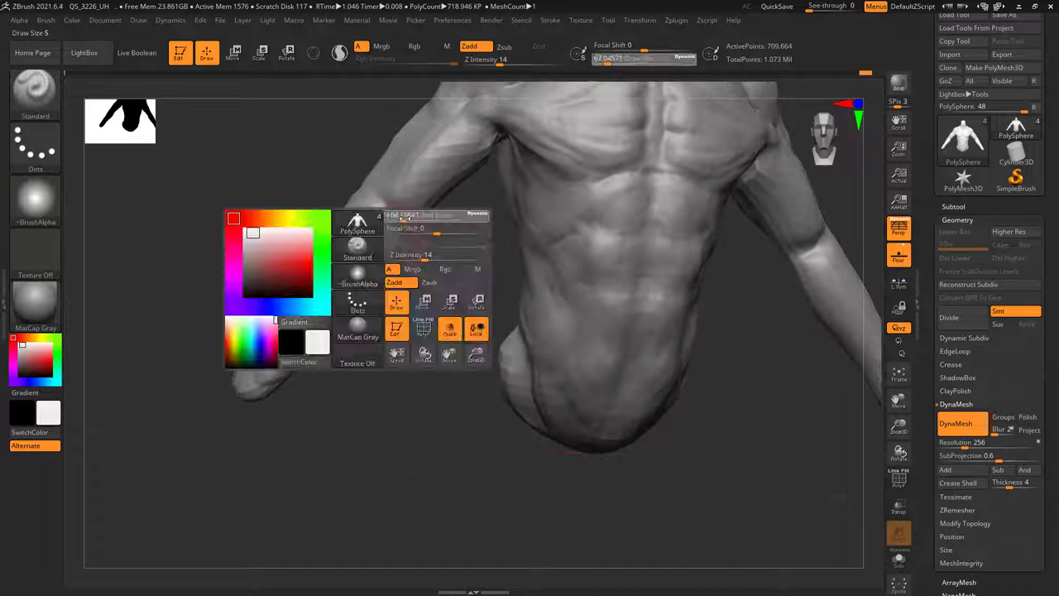
left_click_drag(403, 218, 407, 217)
mouse_move(414, 217)
right_mouse_down("ctrl")
mouse_move(418, 178)
mouse_move(372, 186)
mouse_move(491, 237)
right_mouse_up("ctrl")
right_click_drag(389, 240, 439, 243)
right_click(346, 297)
left_click(377, 229)
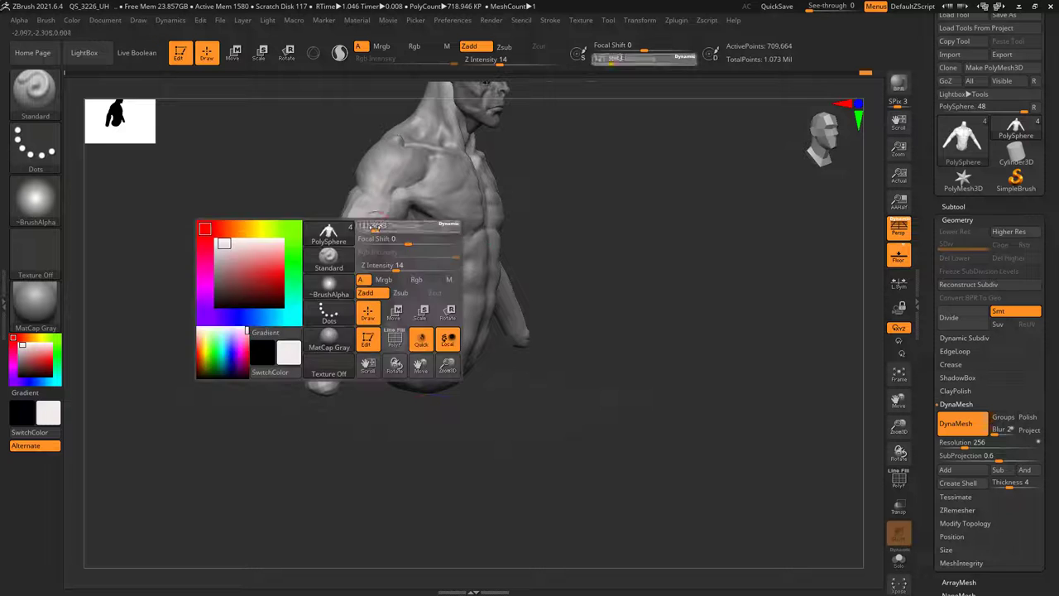
mouse_move(323, 248)
right_mouse_down()
mouse_move(368, 222)
mouse_move(343, 234)
right_mouse_up()
right_click(323, 294)
left_click(341, 226)
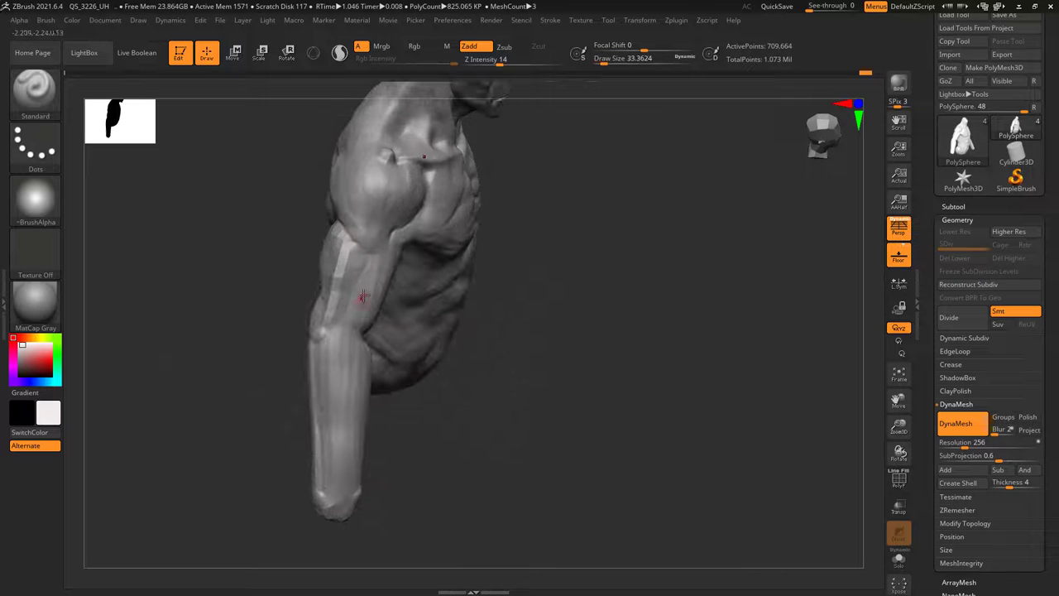
key("b")
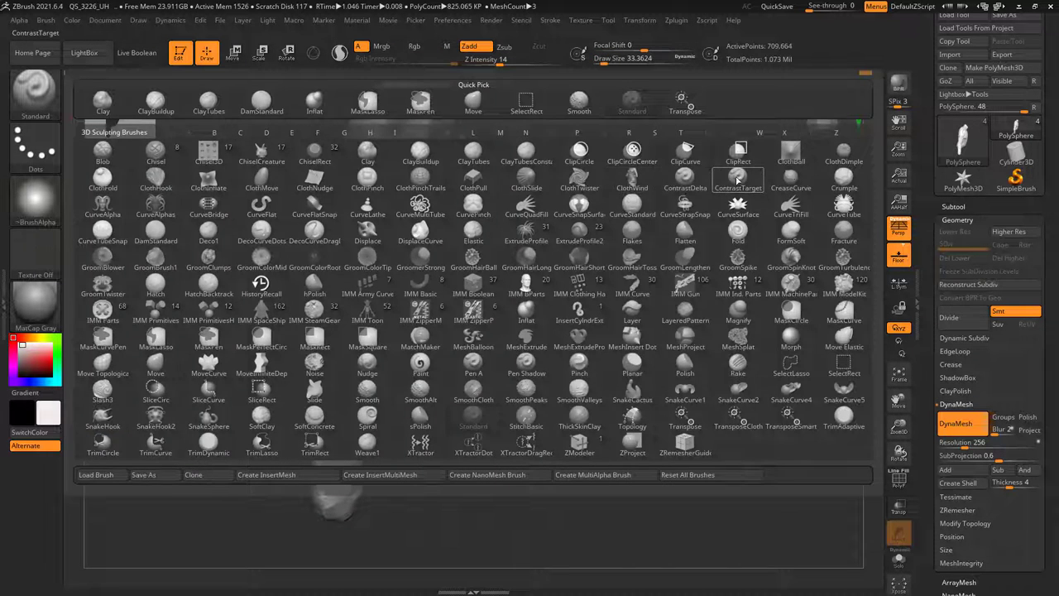
left_click(736, 180)
left_click(45, 93)
left_click(677, 180)
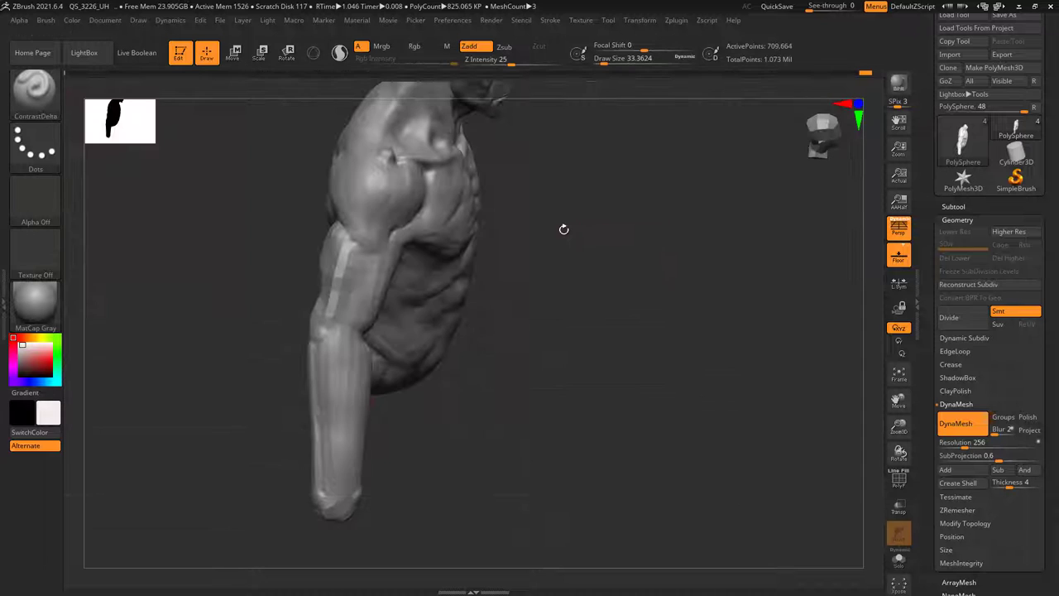
- Switch to the DamStandard brush for the outer upper arm and set its draw size to about 67
left_click(53, 105)
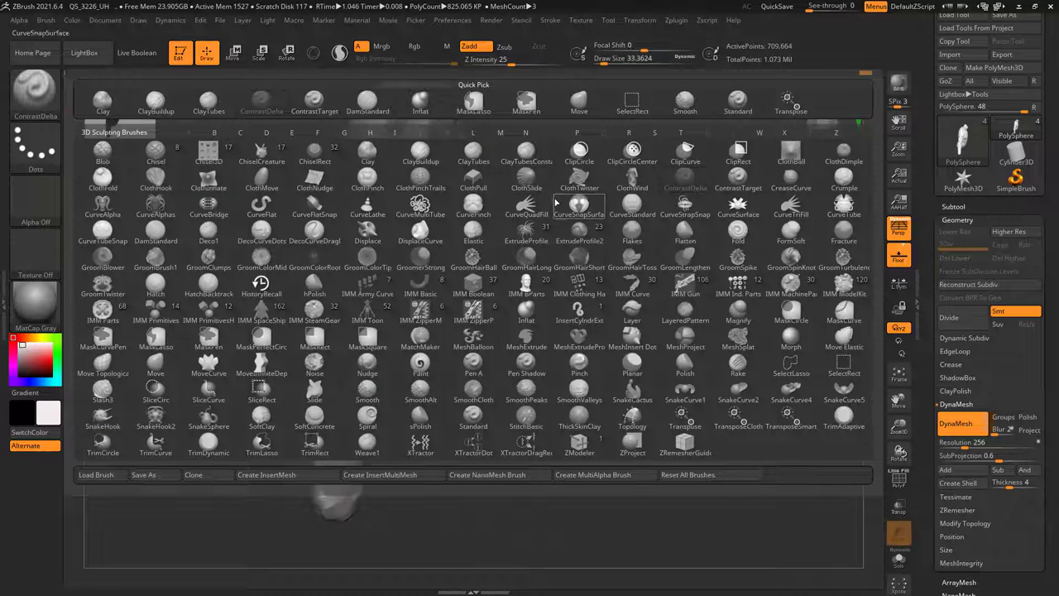
key("d")
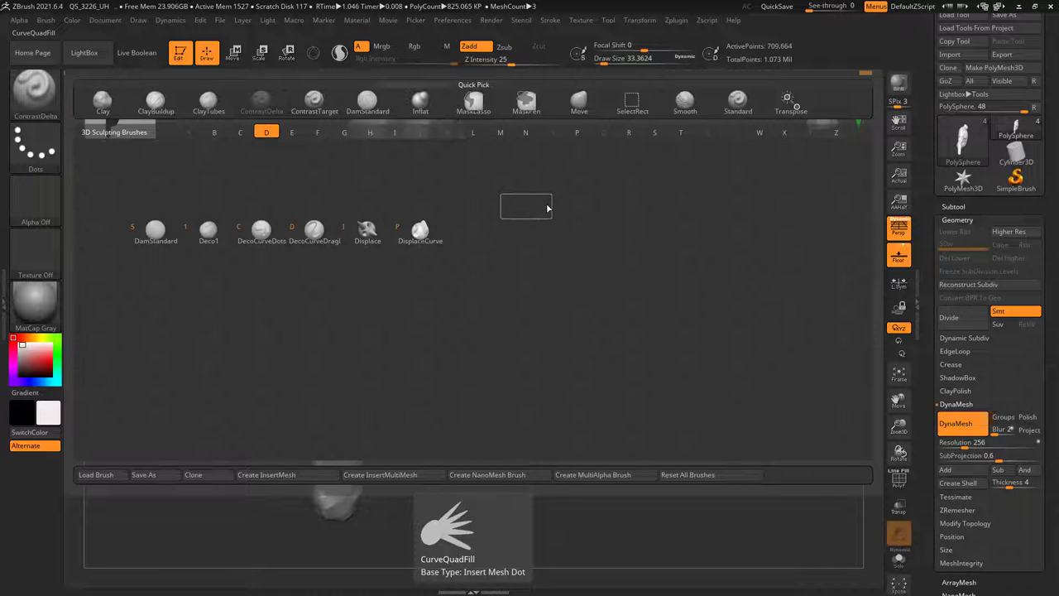
key("s")
right_click_drag(439, 217, 451, 176)
key("space")
left_click_drag(416, 195, 424, 185)
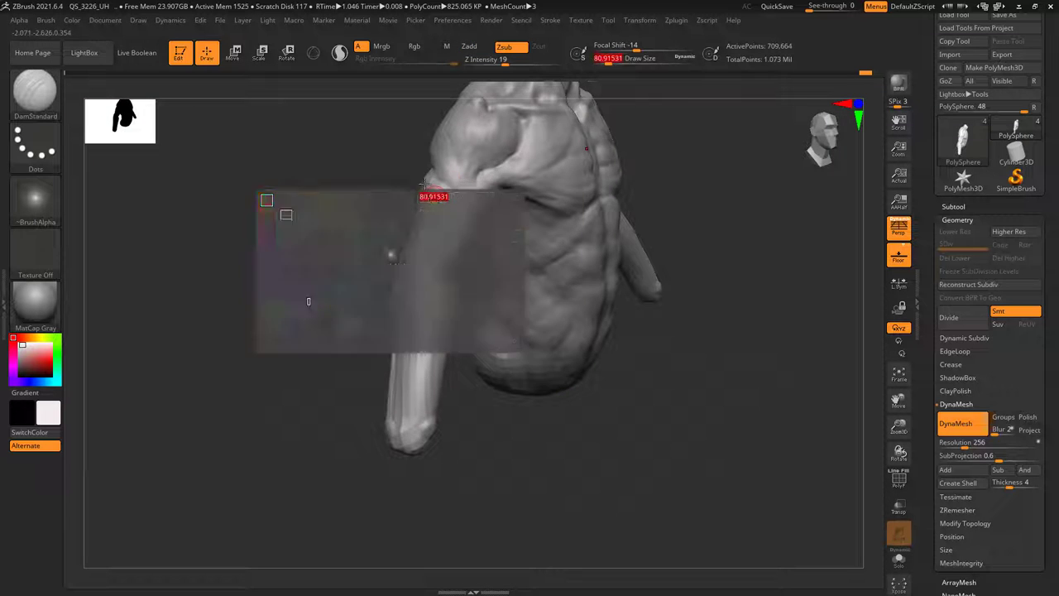
right_click_drag(424, 185, 440, 198)
key("space")
left_click_drag(461, 201, 441, 199)
right_click_drag(441, 198, 440, 206)
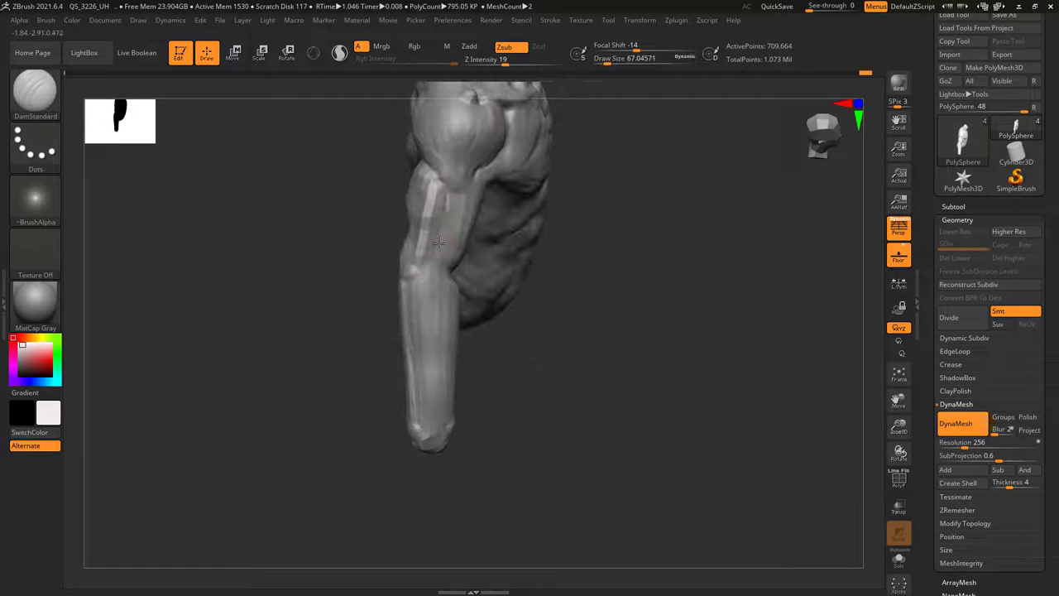
- Try to carve muscle grooves down the outer upper arm with DamStandard at Z intensity 19
right_click_drag(438, 242, 452, 201)
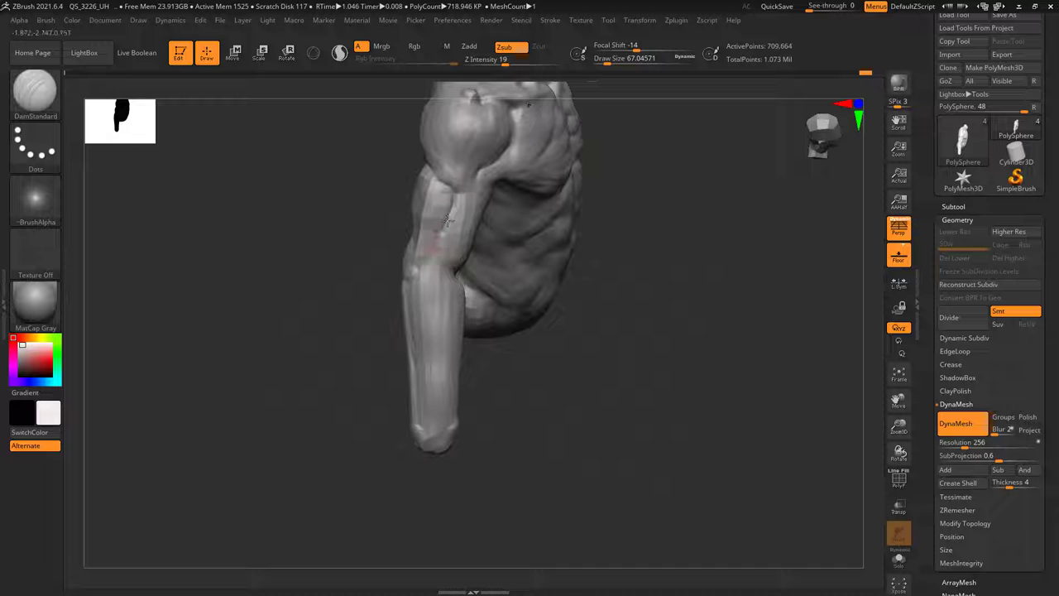
right_click_drag(451, 240, 461, 232)
left_click_drag(451, 238, 463, 195, "shift")
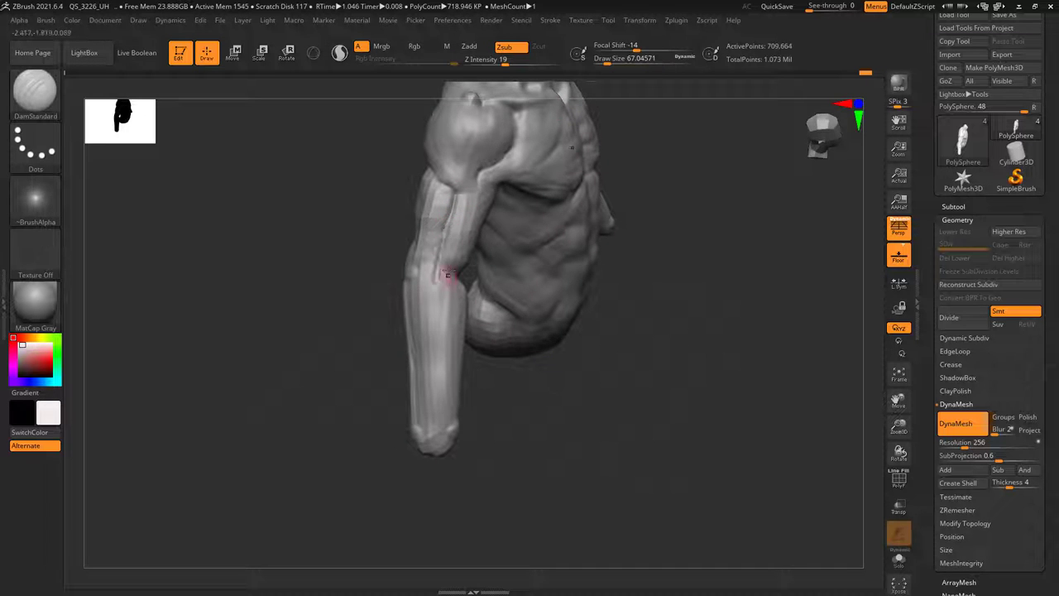
right_click_drag(447, 275, 457, 235)
key("ctrl+z")
- Lower the DamStandard Z intensity to 12 and carve muscle grooves along the outer upper arm below the deltoid
key("space")
left_click_drag(495, 242, 486, 242)
right_click_drag(485, 237, 459, 201)
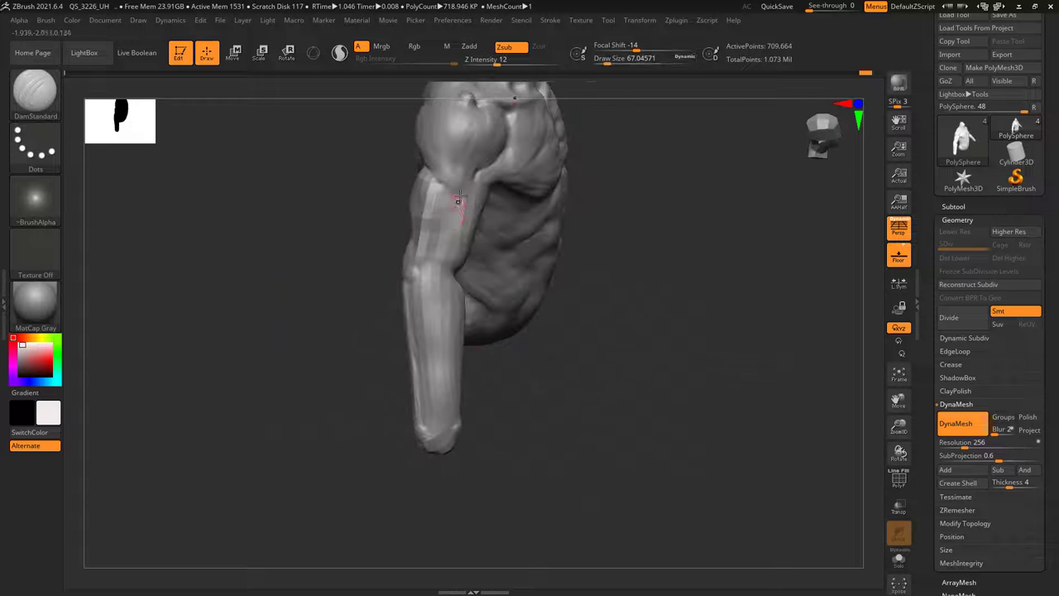
mouse_move(449, 260)
left_mouse_down()
mouse_move(466, 197)
mouse_move(450, 239)
left_mouse_up()
right_click_drag(447, 238, 446, 220)
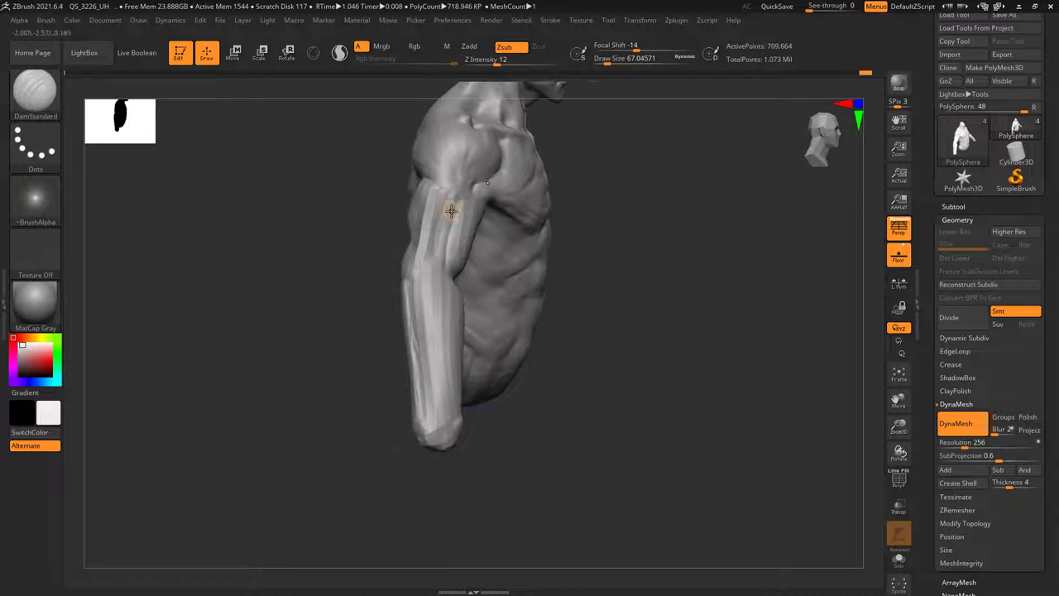
mouse_move(439, 284)
right_mouse_down()
mouse_move(437, 259)
mouse_move(471, 232)
right_mouse_up()
- Refine the outer upper arm grooves with DamStandard, adjusting the draw size to about 104
key("space")
left_click_drag(445, 225, 451, 223)
right_click_drag(451, 223, 455, 215)
key("space")
left_click(454, 208)
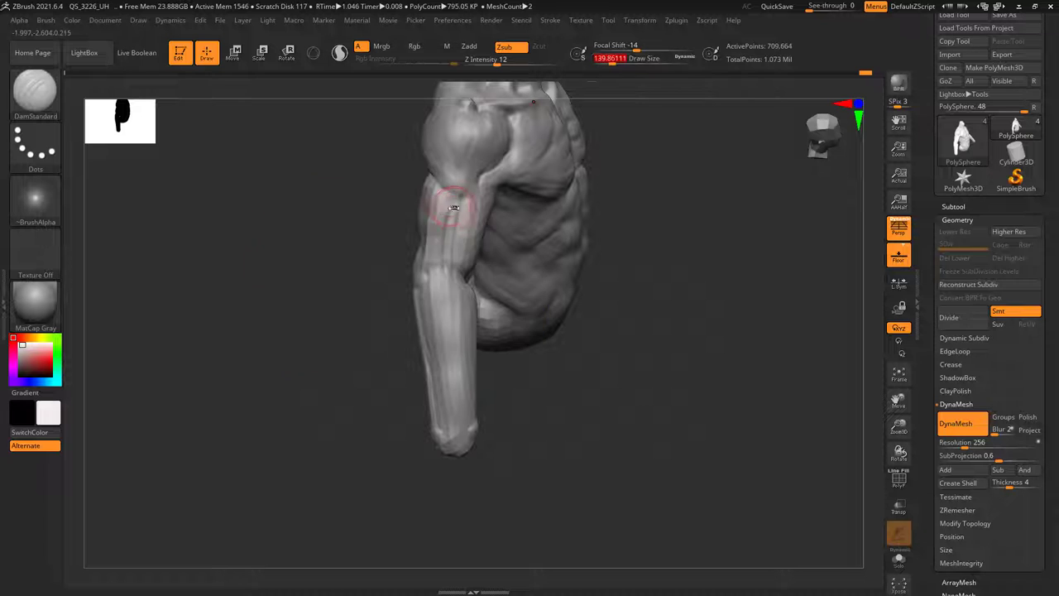
key("space")
left_click_drag(453, 207, 455, 193)
key("space")
mouse_move(456, 193)
right_mouse_down()
mouse_move(520, 220)
mouse_move(504, 222)
mouse_move(453, 184)
right_mouse_up()
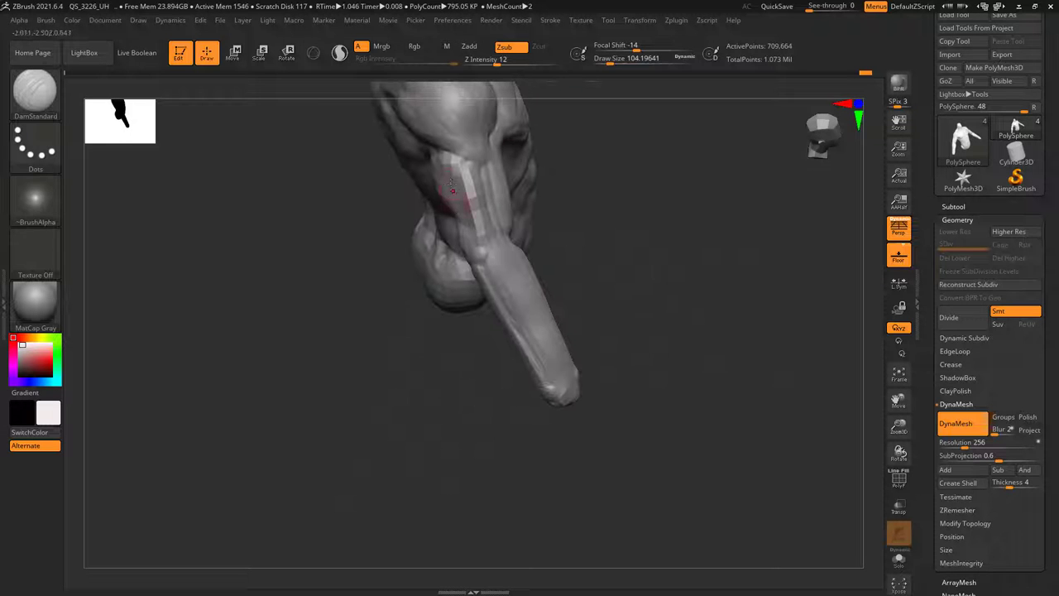
- Carve the triceps forms on the back of the upper arm down to the elbow, using a draw size of about 96
key("space")
left_click(468, 210)
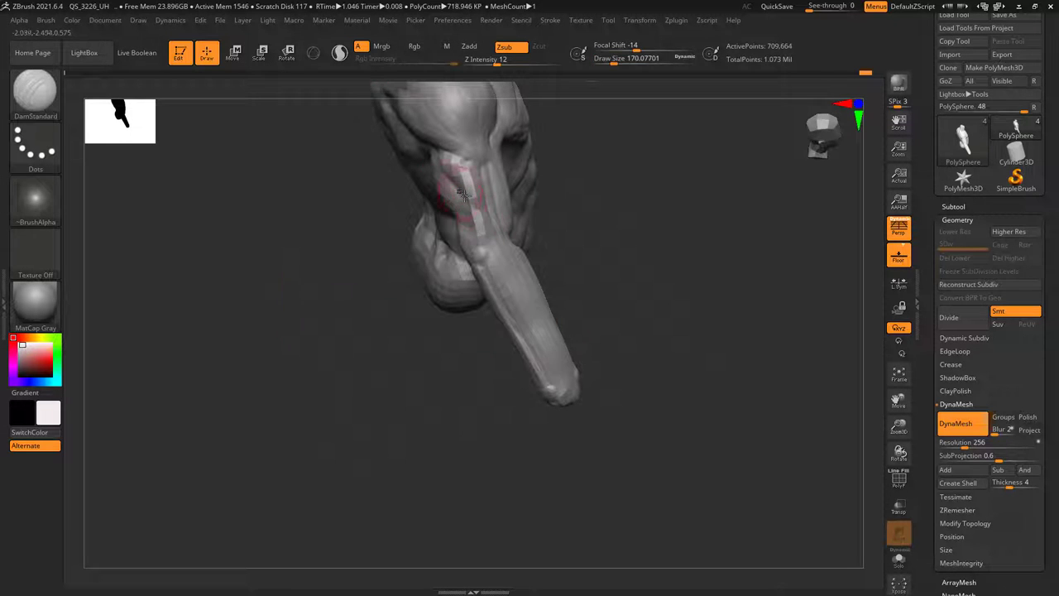
key("space")
mouse_move(481, 224)
right_mouse_down()
mouse_move(480, 202)
mouse_move(454, 200)
mouse_move(443, 184)
mouse_move(446, 165)
right_mouse_up()
left_click(471, 221)
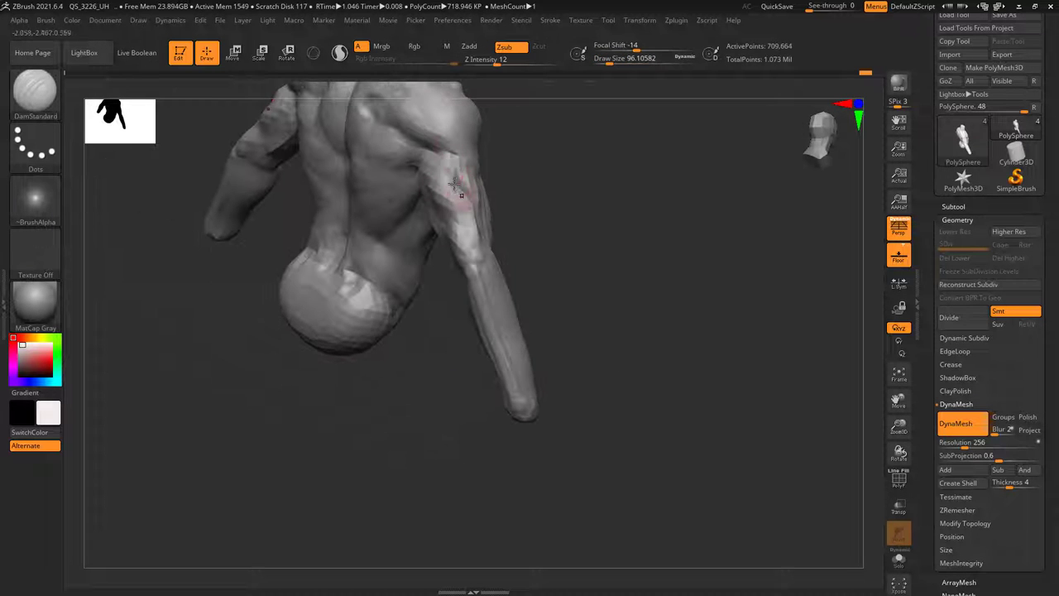
left_click_drag(457, 187, 460, 192)
mouse_move(453, 195)
right_mouse_down()
mouse_move(468, 198)
mouse_move(432, 219)
mouse_move(409, 180)
mouse_move(440, 197)
mouse_move(429, 202)
mouse_move(459, 219)
mouse_move(451, 227)
right_mouse_up()
mouse_move(463, 270)
right_mouse_down()
mouse_move(490, 245)
mouse_move(471, 228)
right_mouse_up()
right_click_drag(510, 275, 483, 215)
- Set the DamStandard draw size to about 130 and carve muscle grooves from the outer elbow along the forearm
key("space")
left_click_drag(482, 210, 485, 209)
right_click_drag(485, 209, 453, 200)
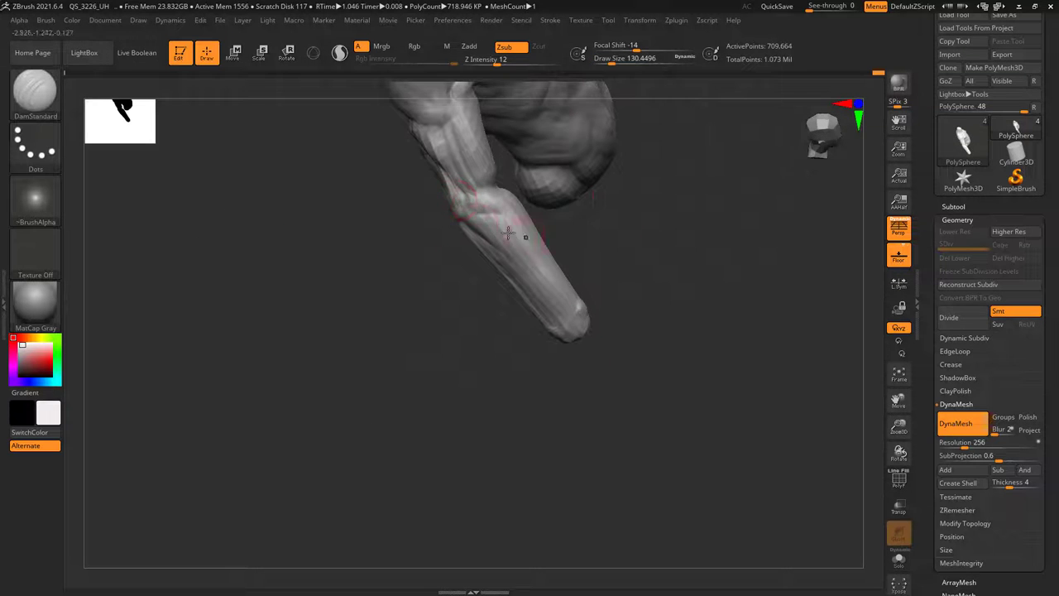
right_click_drag(560, 263, 504, 219)
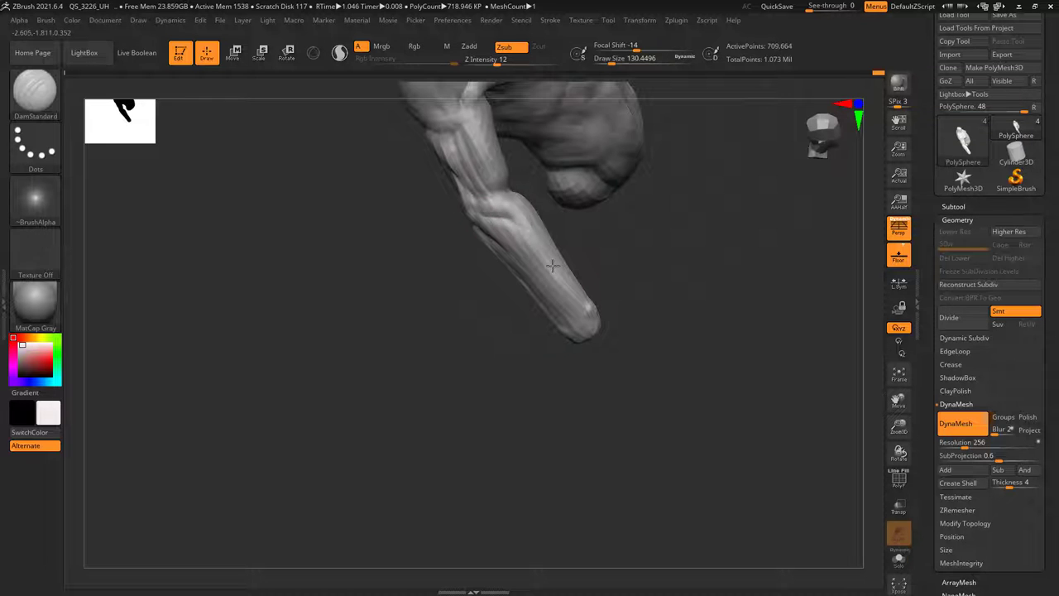
mouse_move(553, 265)
right_mouse_down()
mouse_move(507, 229)
mouse_move(526, 231)
mouse_move(523, 242)
right_mouse_up()
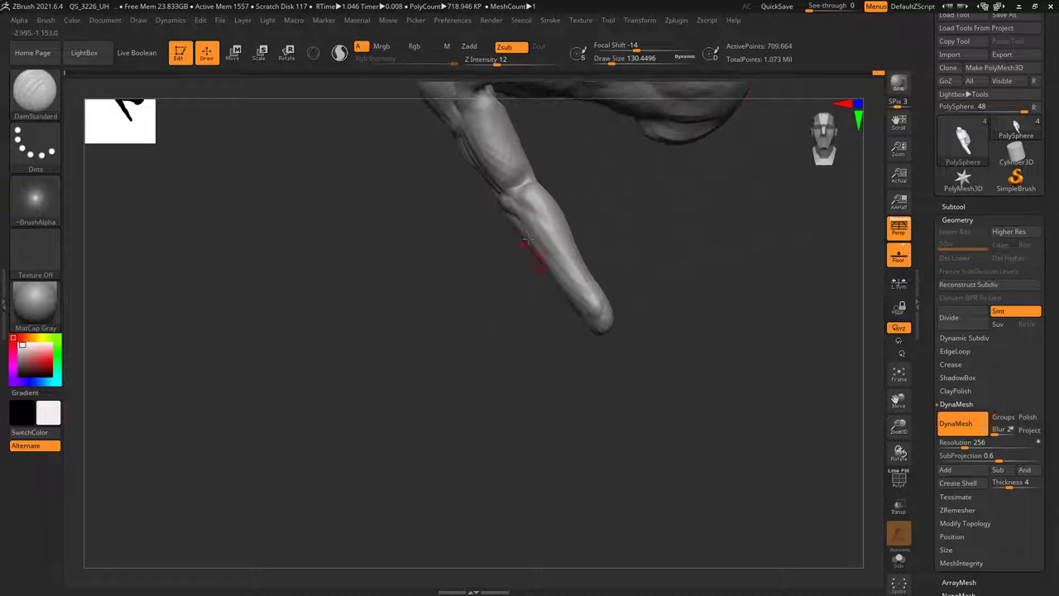
right_click_drag(574, 274, 594, 292)
- Switch to the Move brush for the forearm and set its draw size to about 381
mouse_move(643, 256)
right_mouse_down()
mouse_move(579, 258)
mouse_move(556, 276)
mouse_move(491, 251)
right_mouse_up()
key("space")
left_click(480, 247)
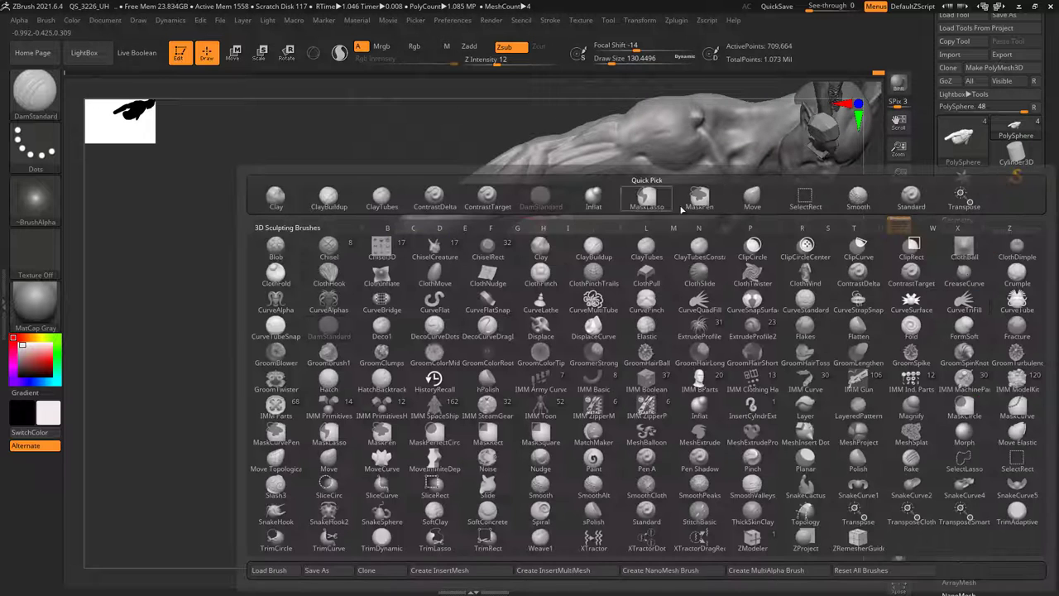
left_click(751, 200)
key("space")
left_click_drag(479, 219, 490, 219)
mouse_move(491, 219)
right_mouse_down()
mouse_move(480, 250)
mouse_move(497, 304)
right_mouse_up()
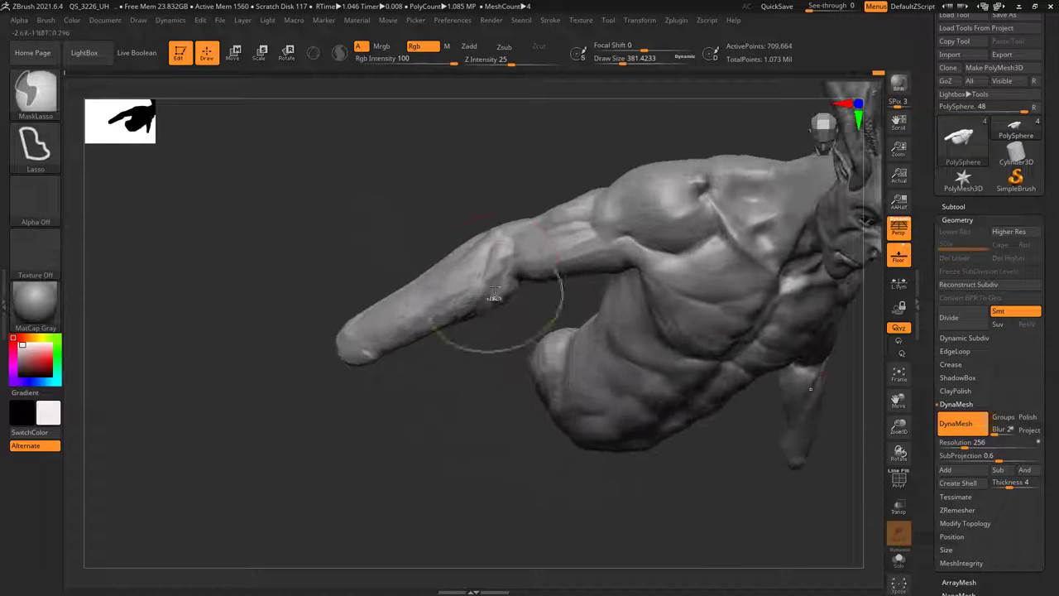
- Reduce the Move draw size to about 306 and reshape the forearm silhouette between elbow and wrist
key("space")
left_click_drag(483, 294, 486, 293)
right_click_drag(486, 293, 505, 288)
key("space")
left_click_drag(505, 289, 502, 289)
right_click_drag(502, 290, 481, 297)
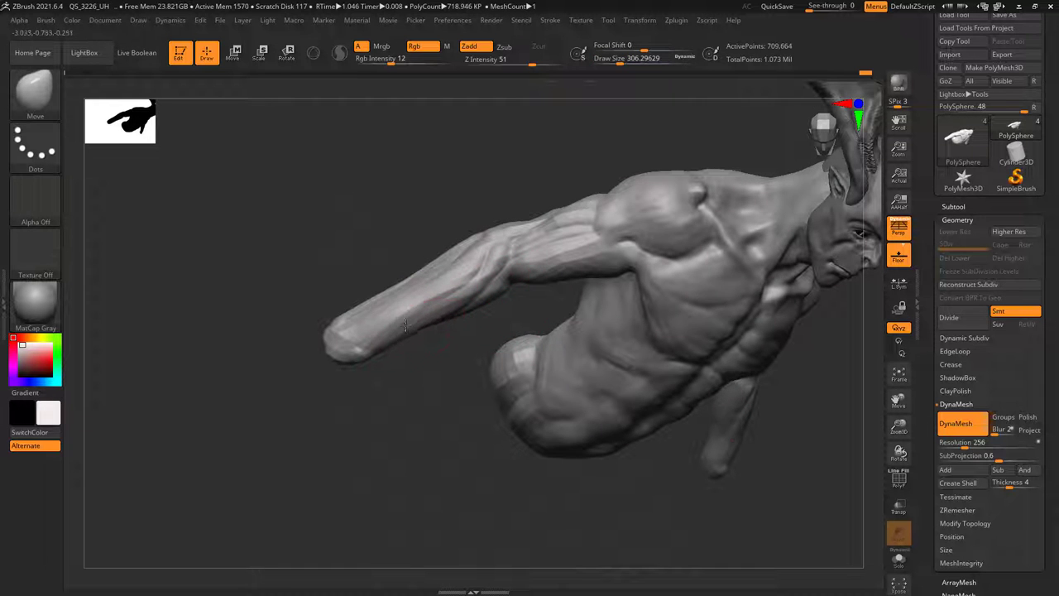
mouse_move(424, 327)
right_mouse_down()
mouse_move(378, 281)
mouse_move(378, 292)
right_mouse_up()
left_click_drag(397, 282, 418, 291)
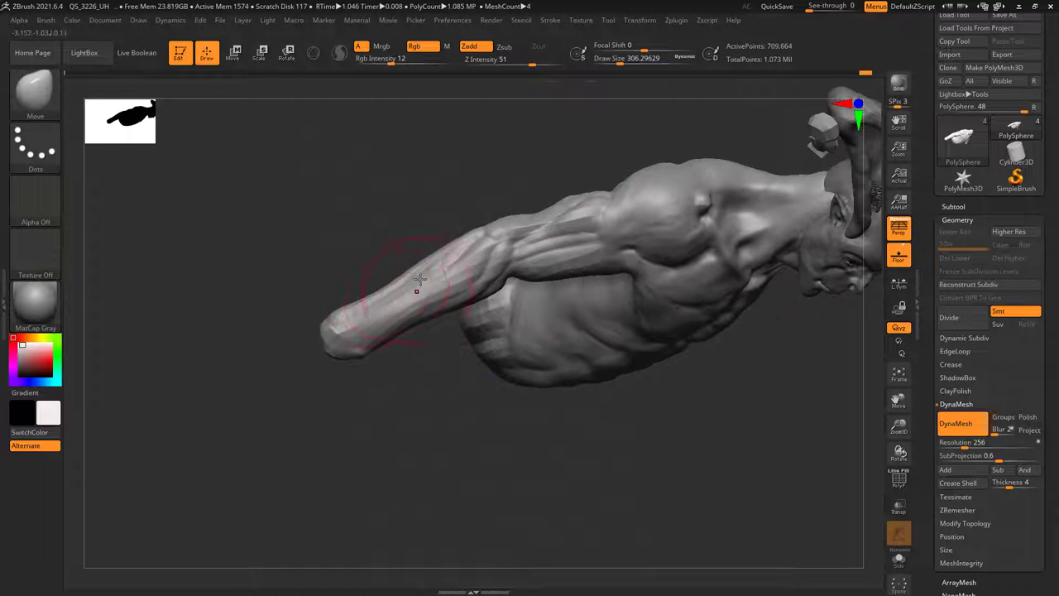
mouse_move(418, 291)
right_mouse_down()
mouse_move(406, 296)
mouse_move(413, 321)
right_mouse_up()
- Adjust the elbow and arm contours with Move from several angles, bringing the draw size down to about 203
key("space")
left_click_drag(435, 331, 440, 331)
mouse_move(440, 330)
right_mouse_down()
mouse_move(502, 226)
mouse_move(518, 282)
mouse_move(454, 284)
mouse_move(454, 237)
mouse_move(506, 280)
right_mouse_up()
right_click_drag(507, 280, 446, 347, "ctrl")
key("space")
left_click_drag(507, 274, 500, 274)
mouse_move(501, 276)
right_mouse_down()
mouse_move(520, 291)
mouse_move(526, 265)
right_mouse_up()
right_click_drag(562, 300, 562, 277, "ctrl")
mouse_move(562, 277)
right_mouse_down()
mouse_move(600, 286)
mouse_move(574, 290)
mouse_move(601, 226)
mouse_move(565, 295)
mouse_move(603, 234)
mouse_move(543, 310)
mouse_move(569, 247)
right_mouse_up()
key("space")
key("space")
left_click_drag(566, 296, 560, 295)
mouse_move(558, 284)
right_mouse_down("ctrl")
mouse_move(554, 302)
mouse_move(557, 258)
mouse_move(507, 283)
mouse_move(544, 329)
mouse_move(537, 296)
mouse_move(496, 326)
mouse_move(524, 316)
mouse_move(467, 315)
right_mouse_up("ctrl")
- Switch to the Standard brush for the chest and set its draw size to about 33
key("space")
key("b")
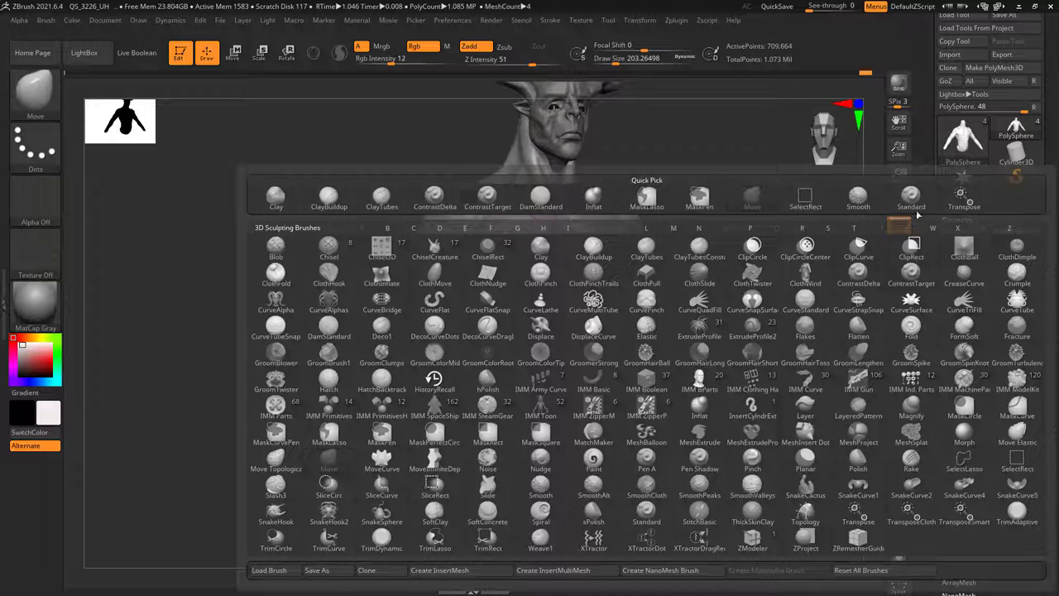
left_click(913, 202)
mouse_move(552, 291)
right_mouse_down()
mouse_move(569, 308)
mouse_move(553, 285)
mouse_move(546, 382)
right_mouse_up()
key("space")
left_click_drag(550, 283, 536, 282)
mouse_move(542, 331)
right_mouse_down("ctrl")
mouse_move(542, 277)
mouse_move(518, 270)
mouse_move(532, 299)
right_mouse_up("ctrl")
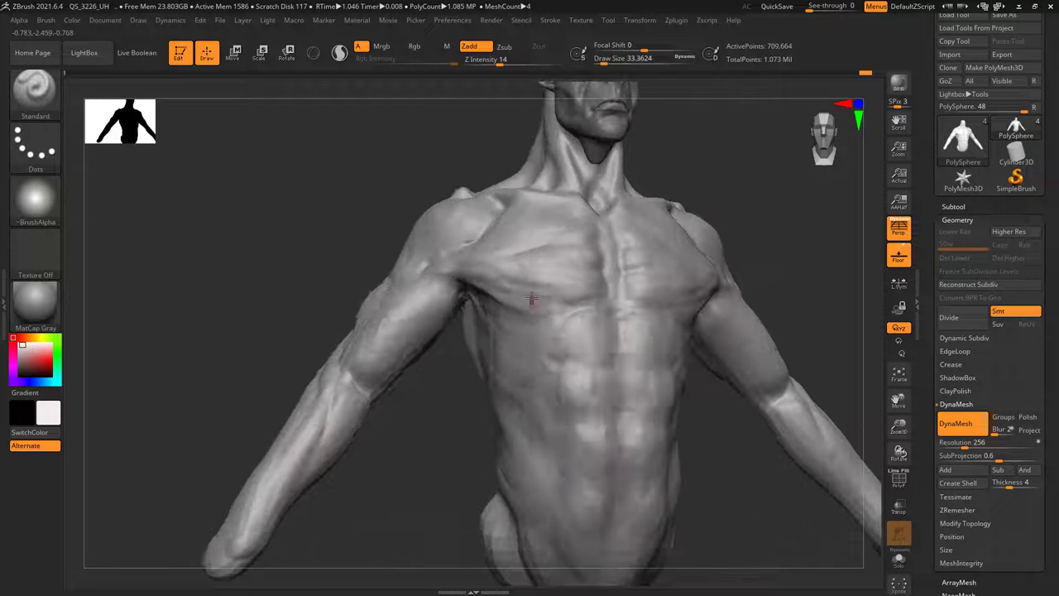
- Sculpt the nipples near the lower outer edges of the pectorals with the Standard brush, raising the draw size to about 49
key("space")
left_click_drag(528, 298, 549, 303)
key("space")
left_click_drag(549, 304, 543, 302)
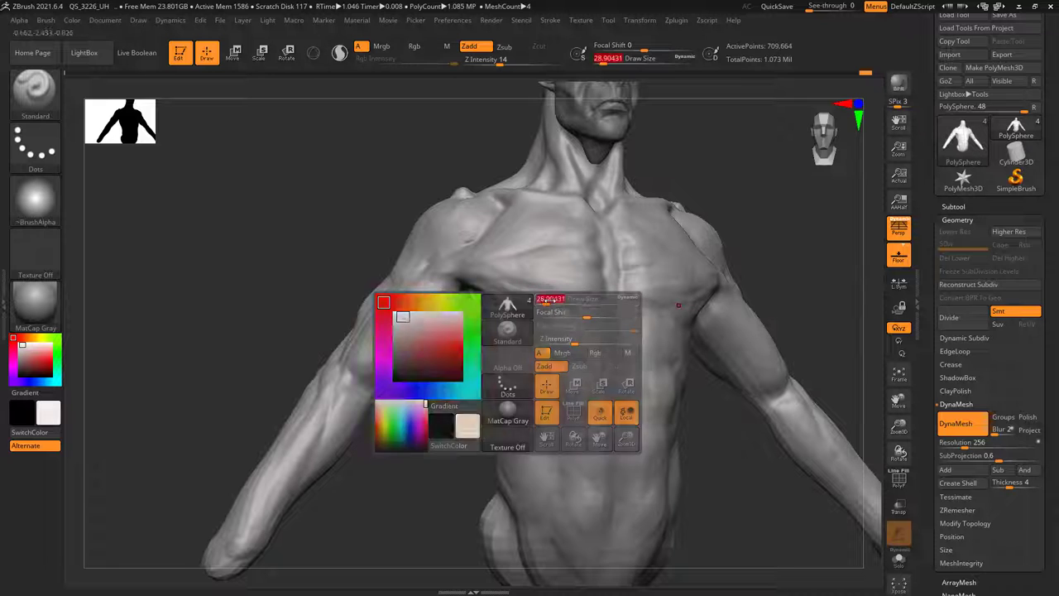
right_click_drag(539, 302, 521, 294)
key("space")
left_click_drag(536, 296, 542, 297)
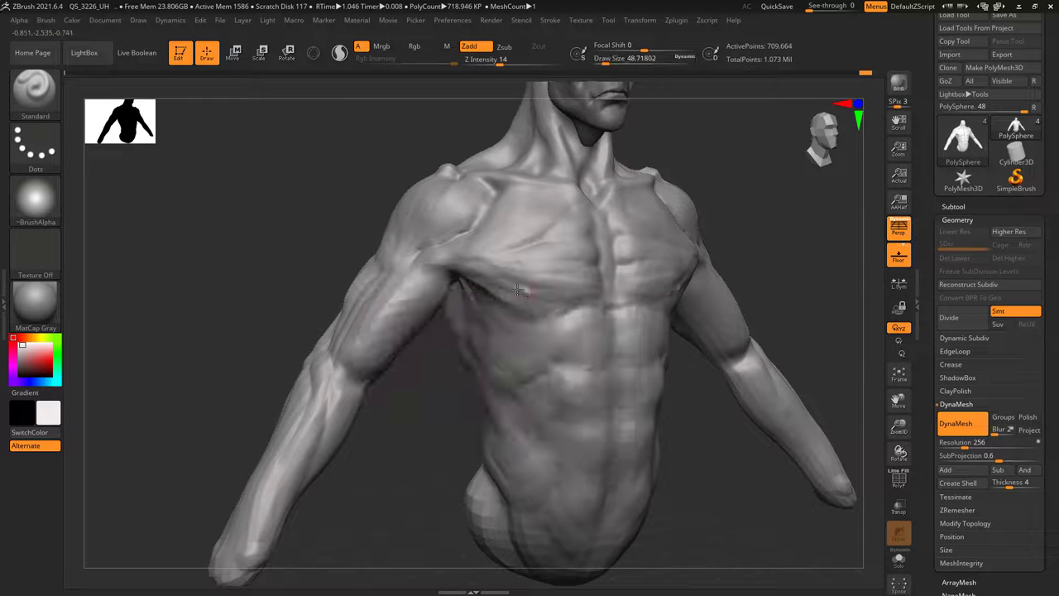
mouse_move(549, 311)
right_mouse_down("shift")
mouse_move(600, 317)
mouse_move(597, 289)
mouse_move(594, 331)
mouse_move(563, 287)
mouse_move(557, 316)
right_mouse_up("shift")
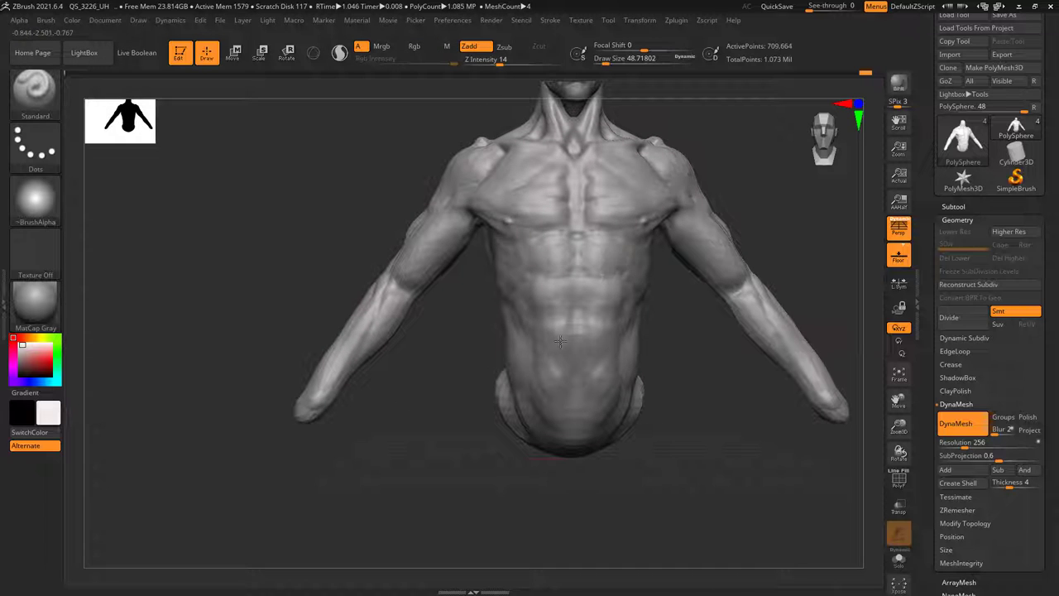
- Form the navel on the midline of the lower abdomen with the Standard brush, setting the draw size to about 61
mouse_move(578, 352)
left_mouse_down("shift")
mouse_move(572, 323)
mouse_move(572, 347)
left_mouse_up("shift")
mouse_move(586, 372)
right_mouse_down()
mouse_move(614, 358)
mouse_move(575, 356)
right_mouse_up()
left_click_drag(576, 355, 597, 352, "shift")
key("space")
key("space")
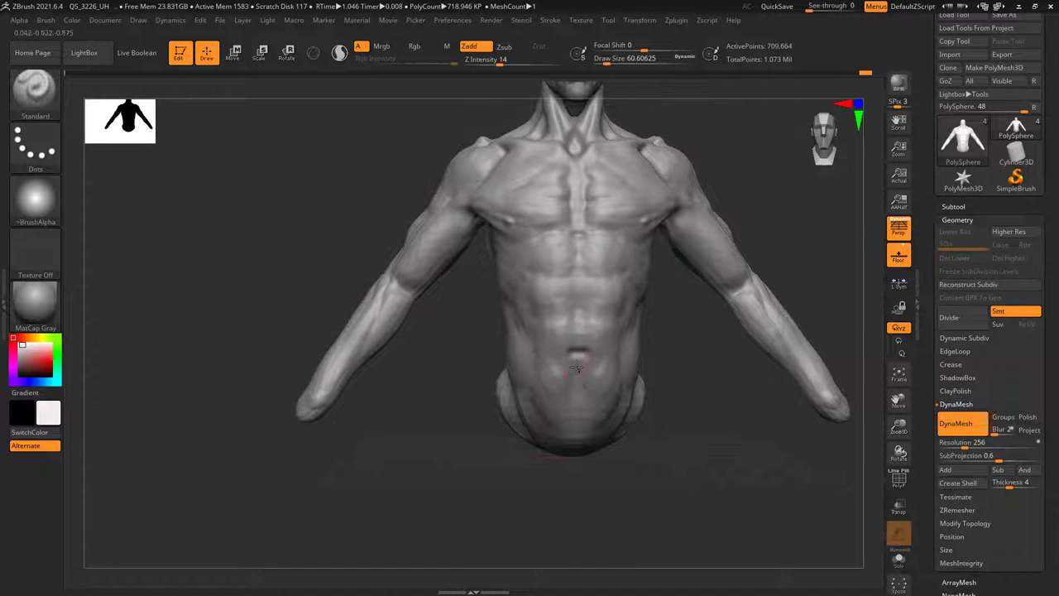
right_click_drag(576, 367, 577, 248)
mouse_move(576, 248)
right_mouse_down("ctrl")
mouse_move(562, 359)
mouse_move(581, 311)
mouse_move(581, 357)
mouse_move(626, 319)
mouse_move(621, 361)
mouse_move(691, 289)
right_mouse_up("ctrl")
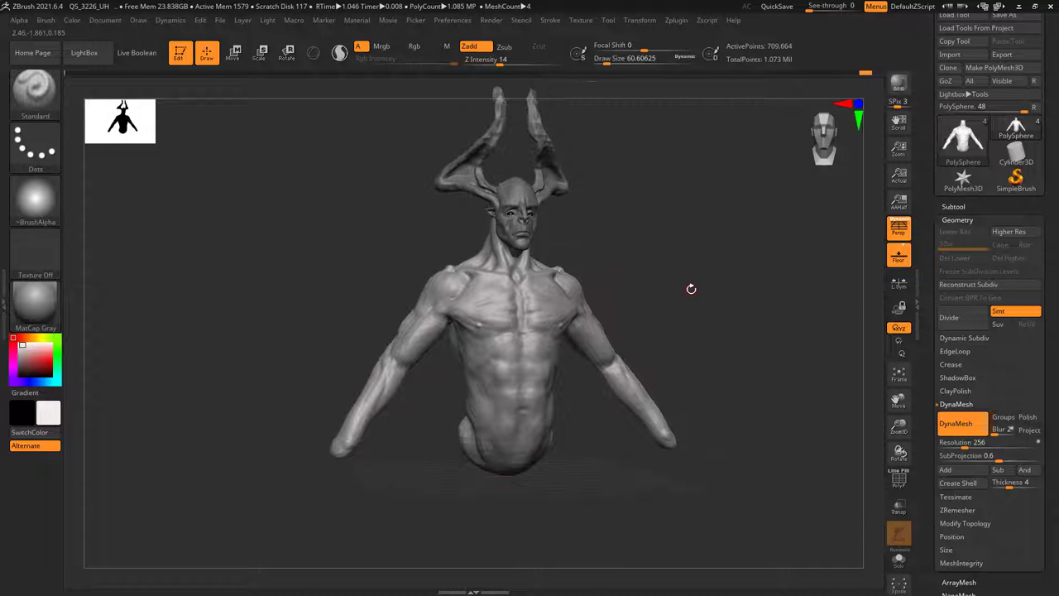